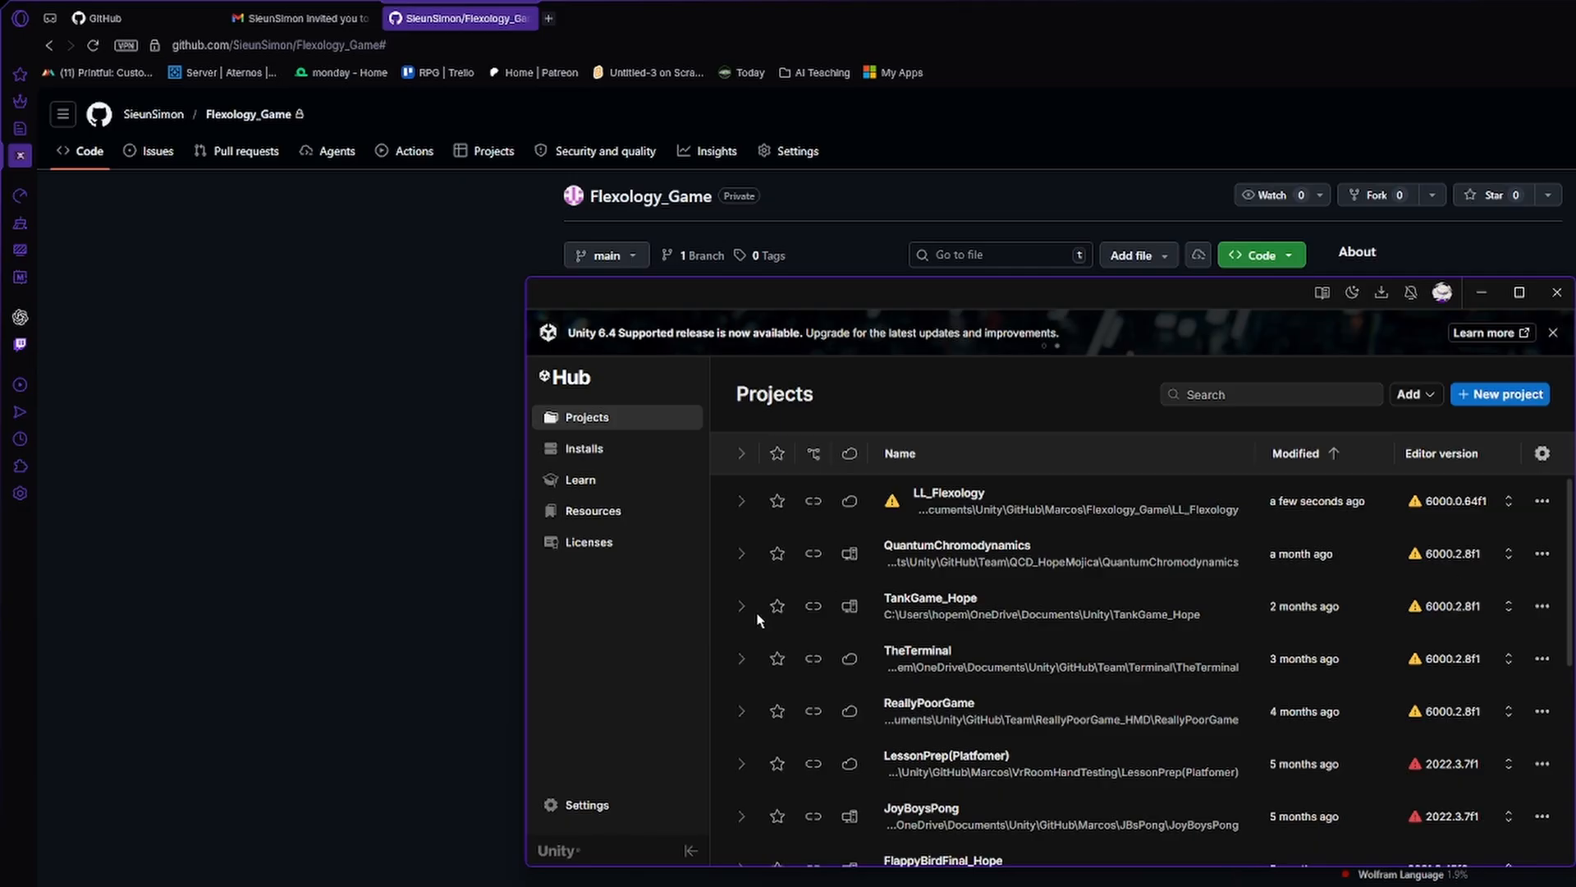
left_click(580, 479)
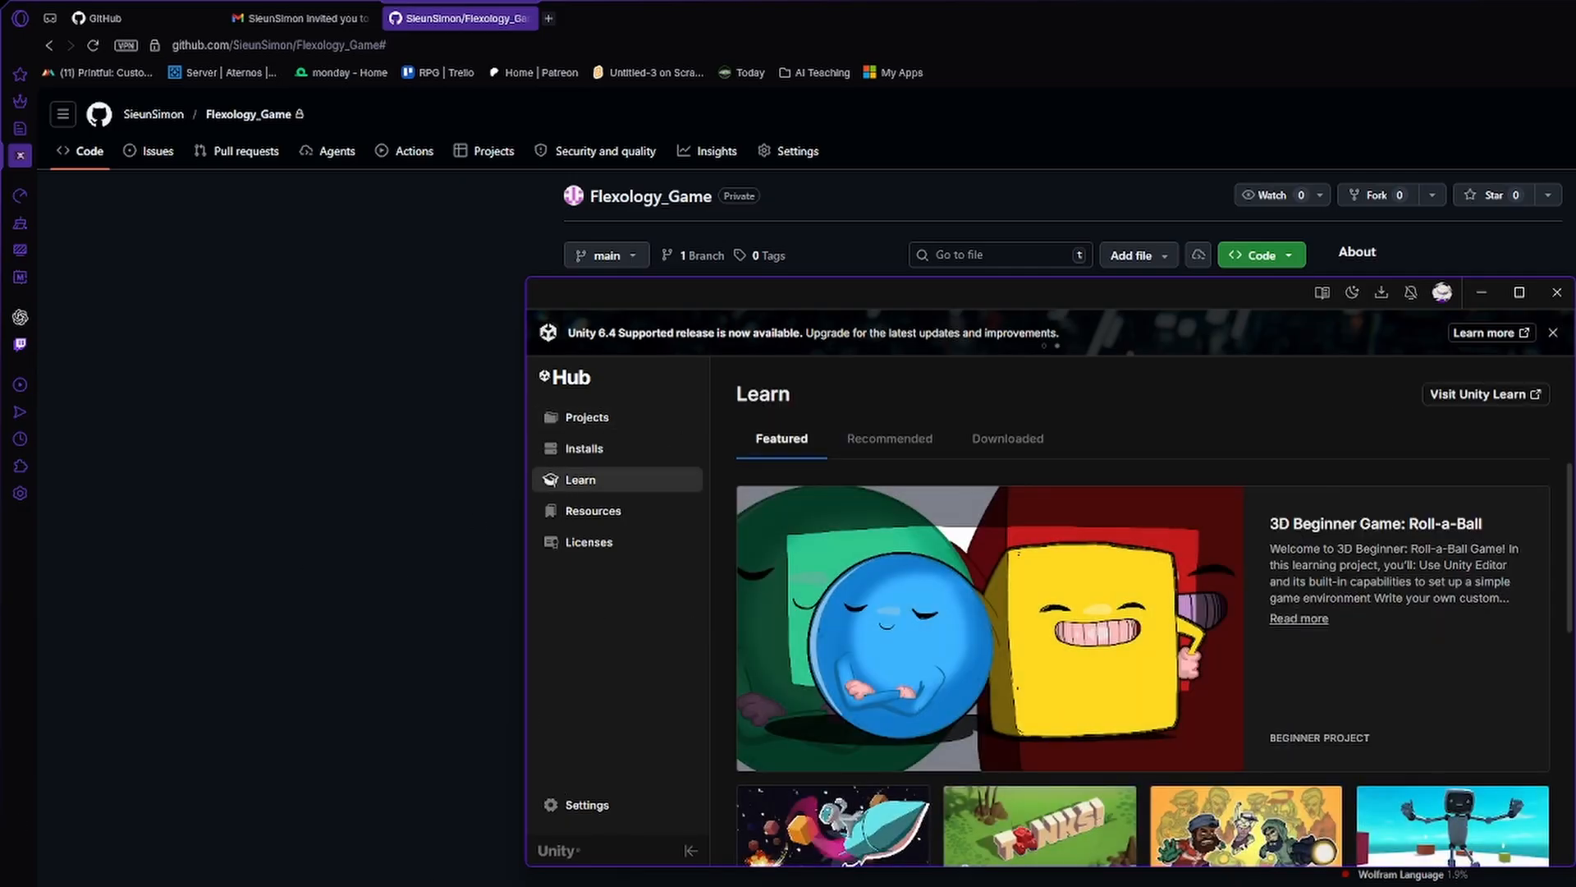
left_click(621, 451)
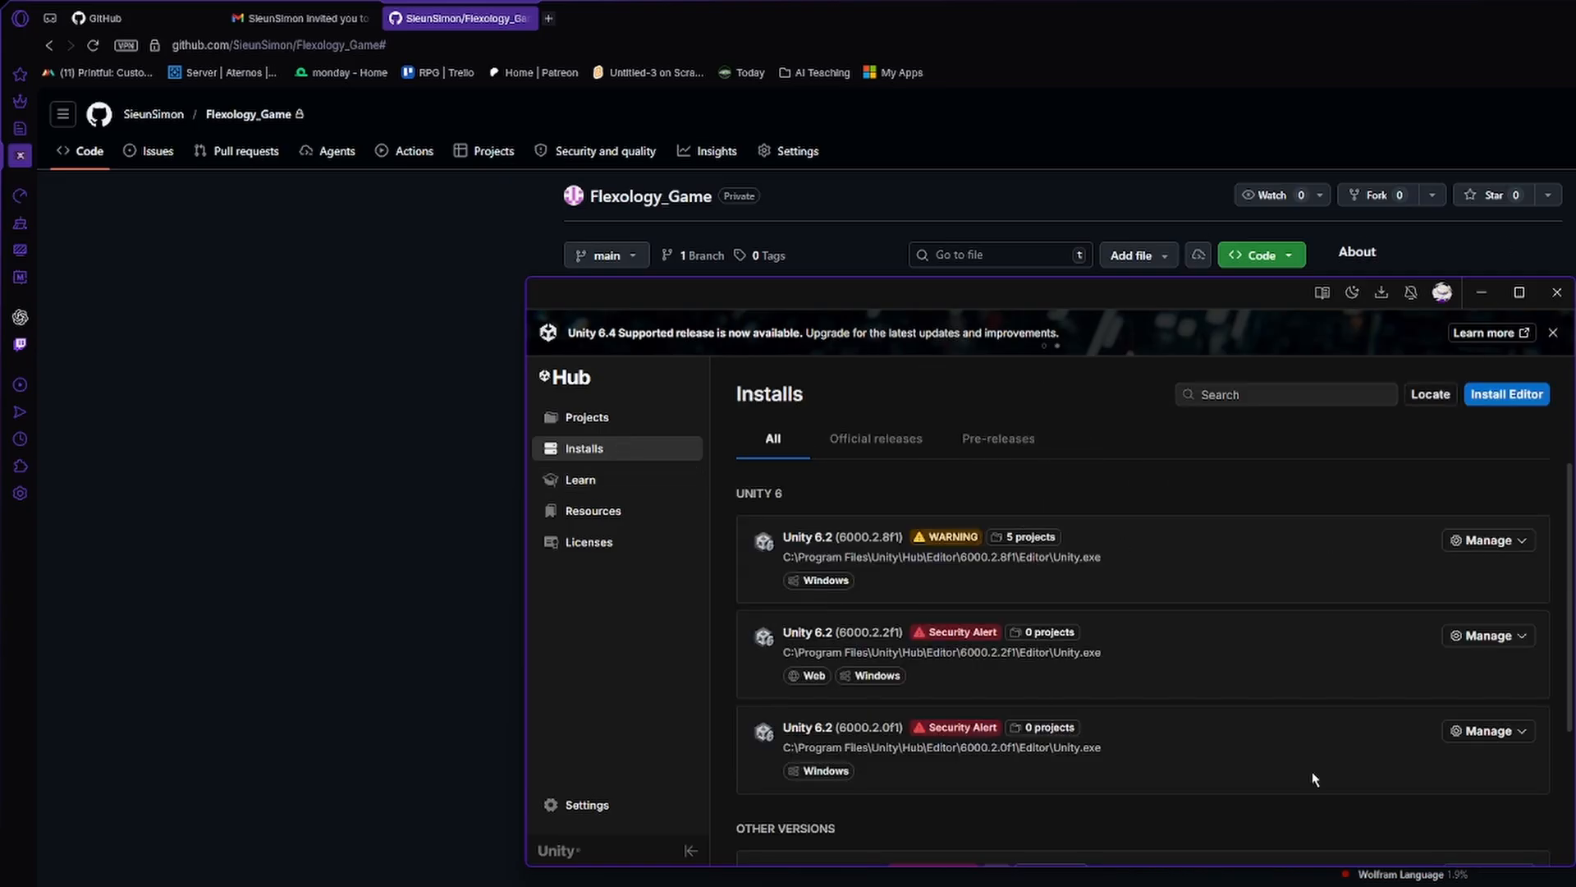
left_click(1505, 408)
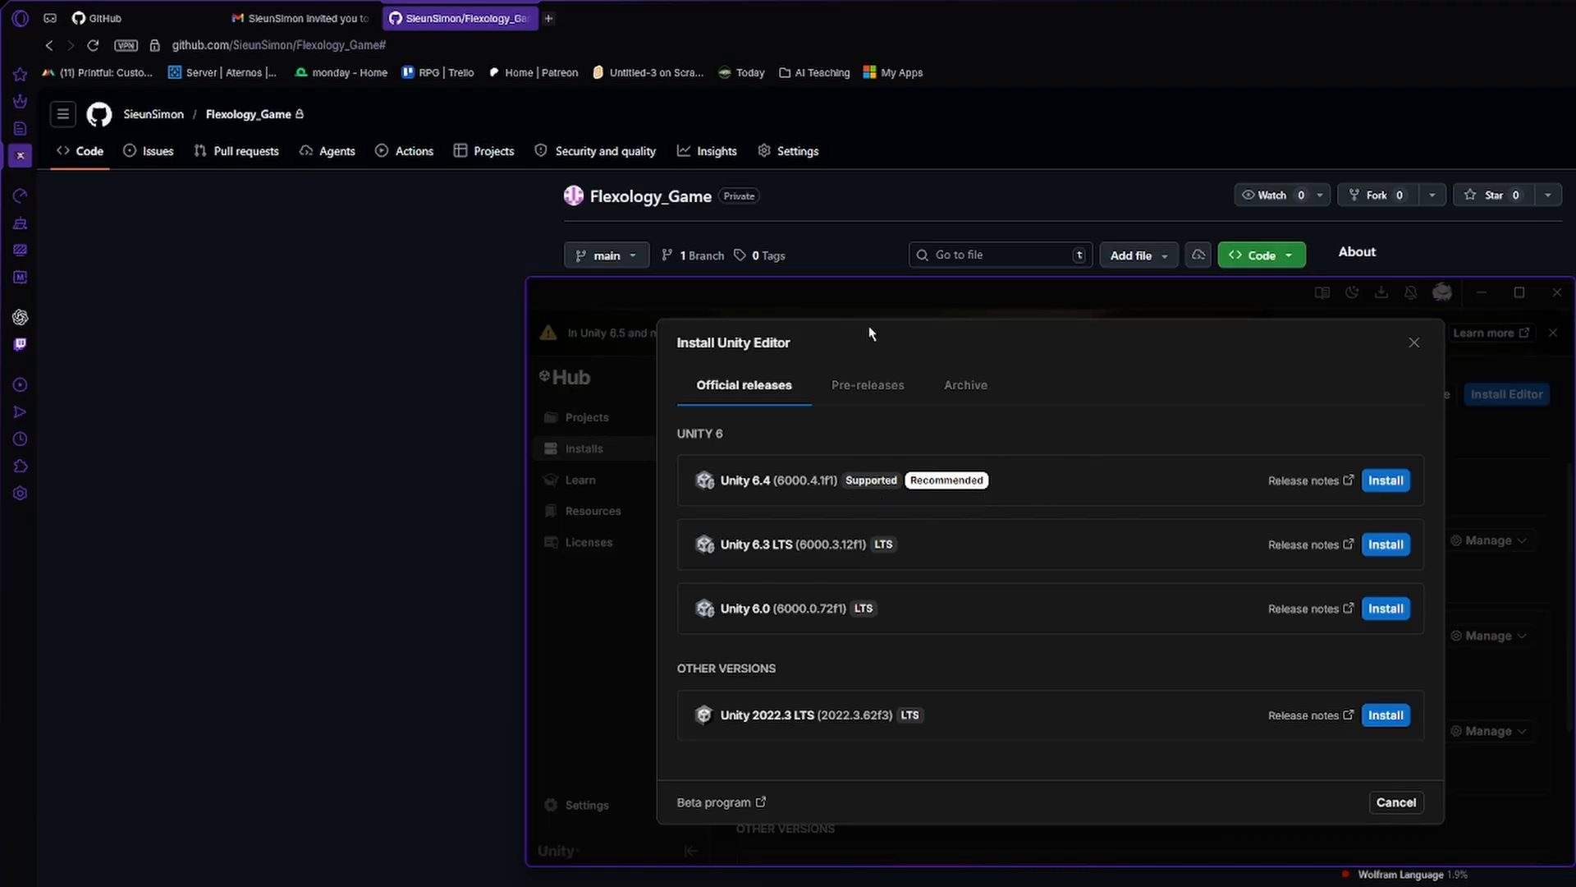
left_click(1414, 342)
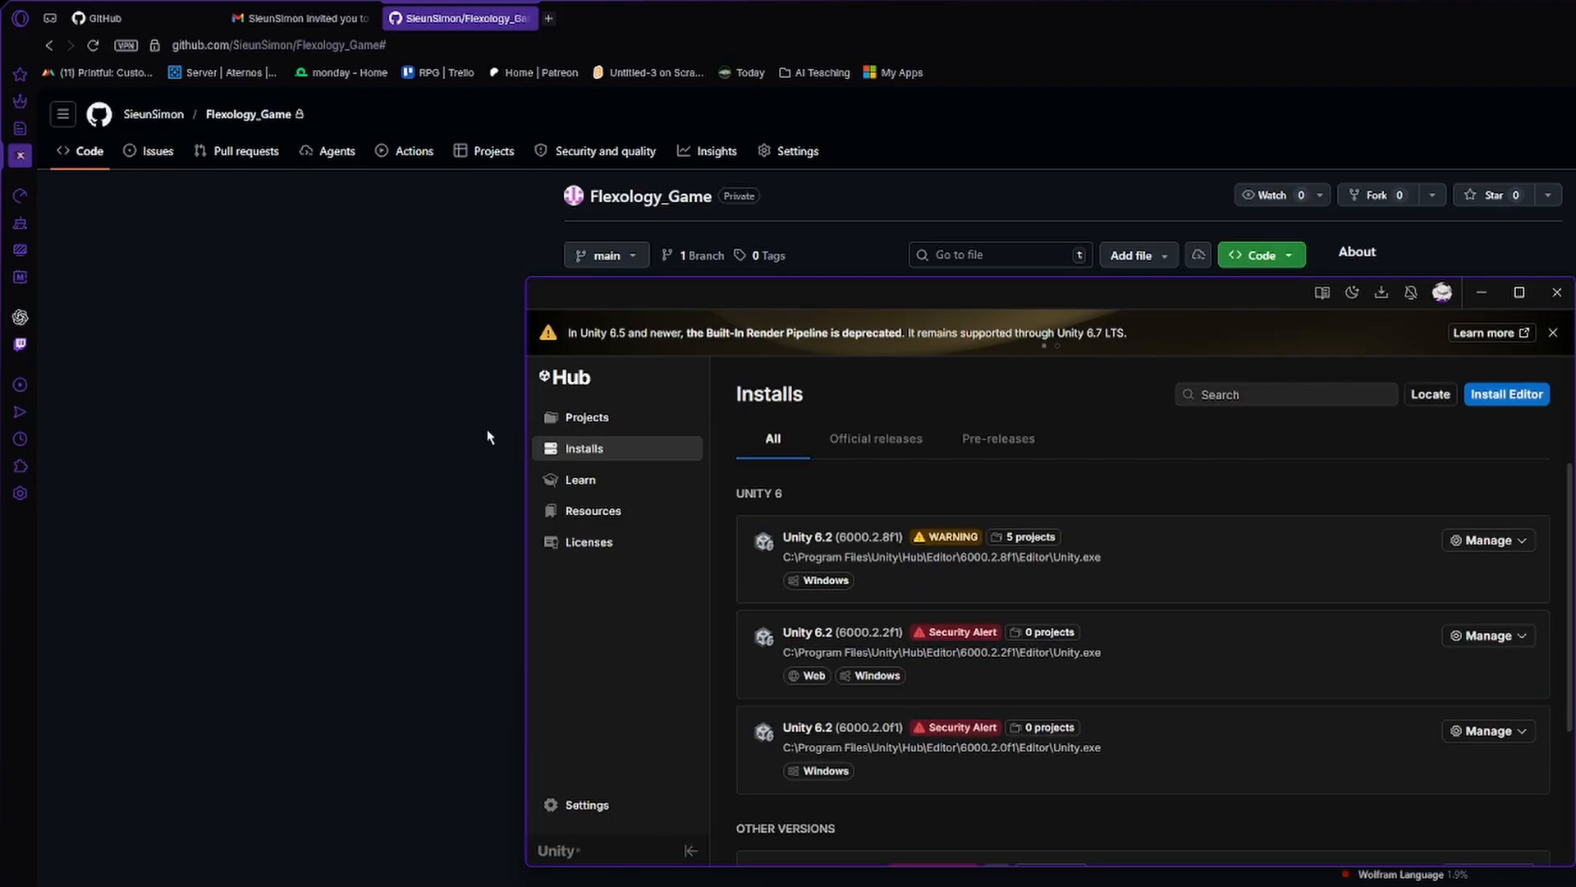
left_click(586, 417)
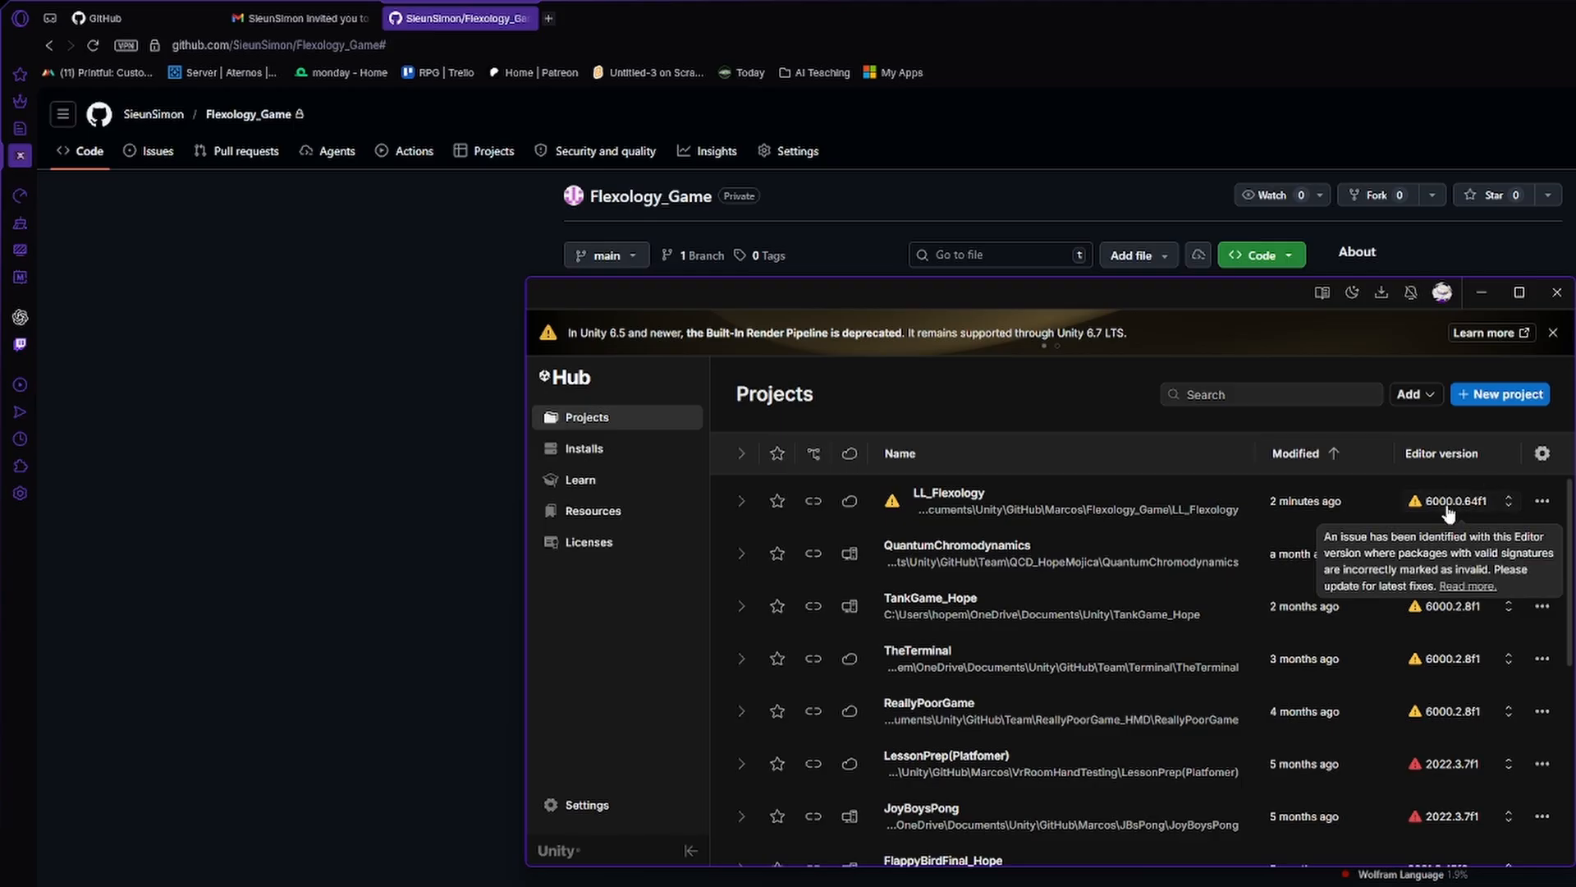
left_click(1482, 400)
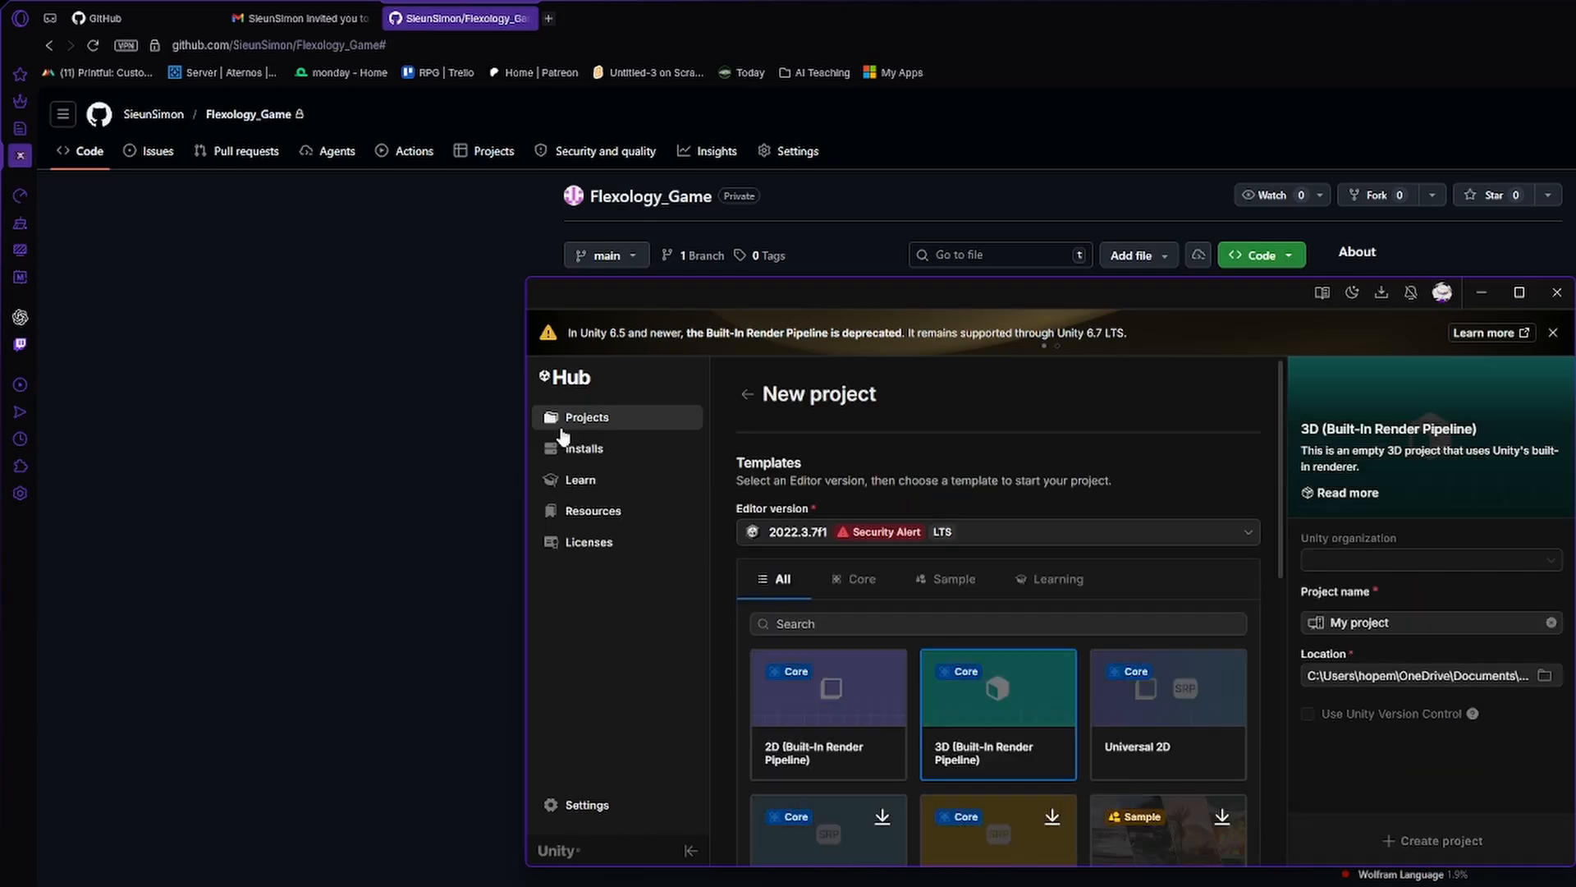
Install Unity 6.3 LTS (6000.3.12f1) with Microsoft Visual Studio Community 2022, accepting the license terms, and expand its download progress details.
left_click(588, 452)
left_click(1487, 396)
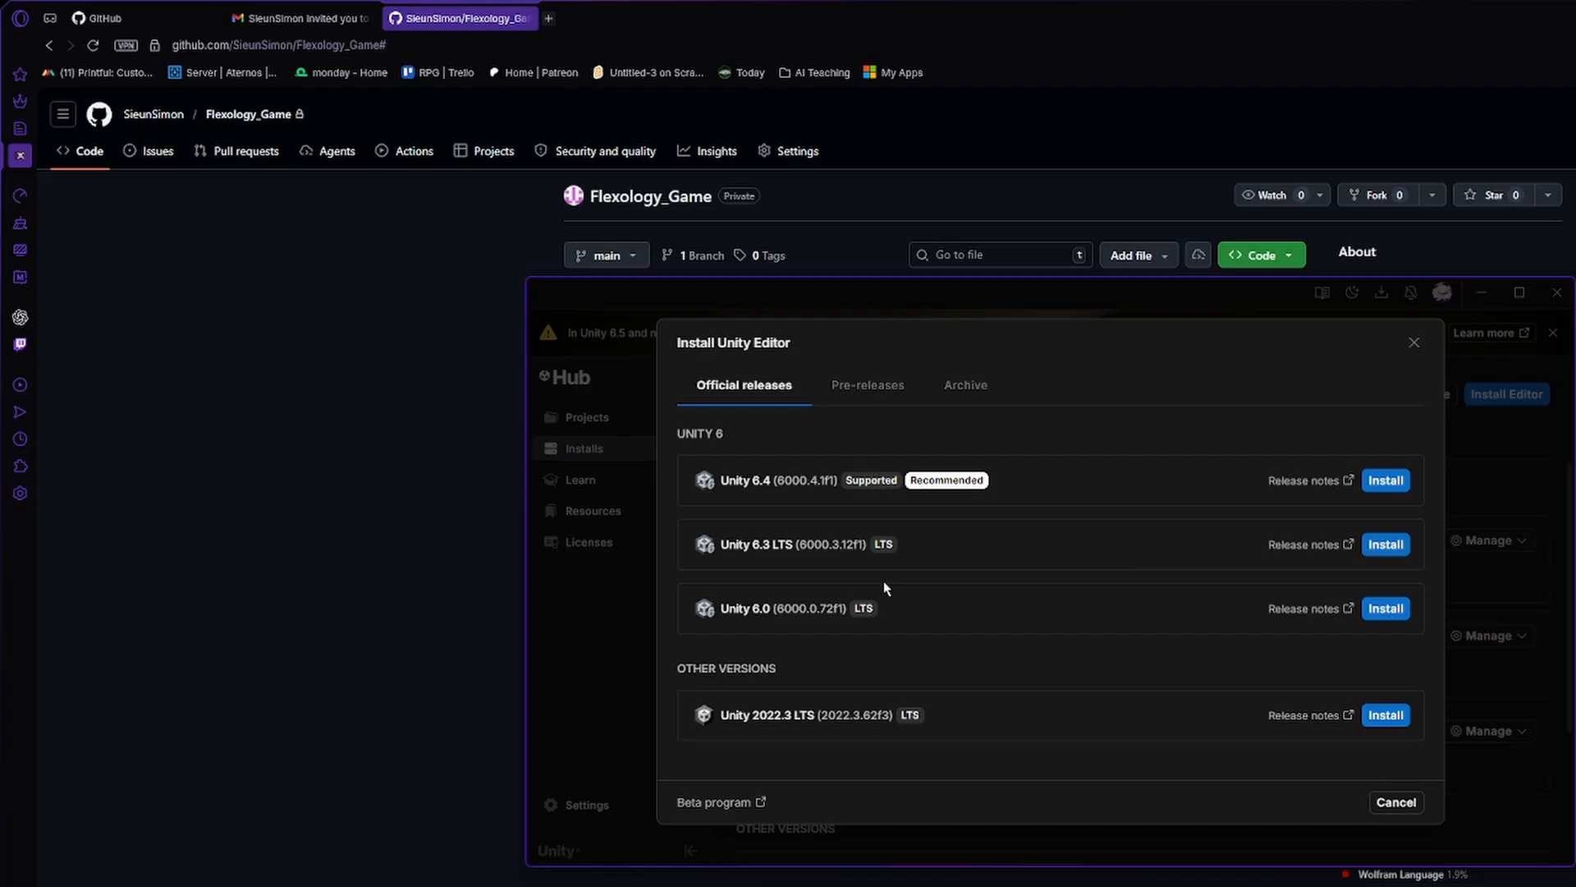
left_click(1386, 545)
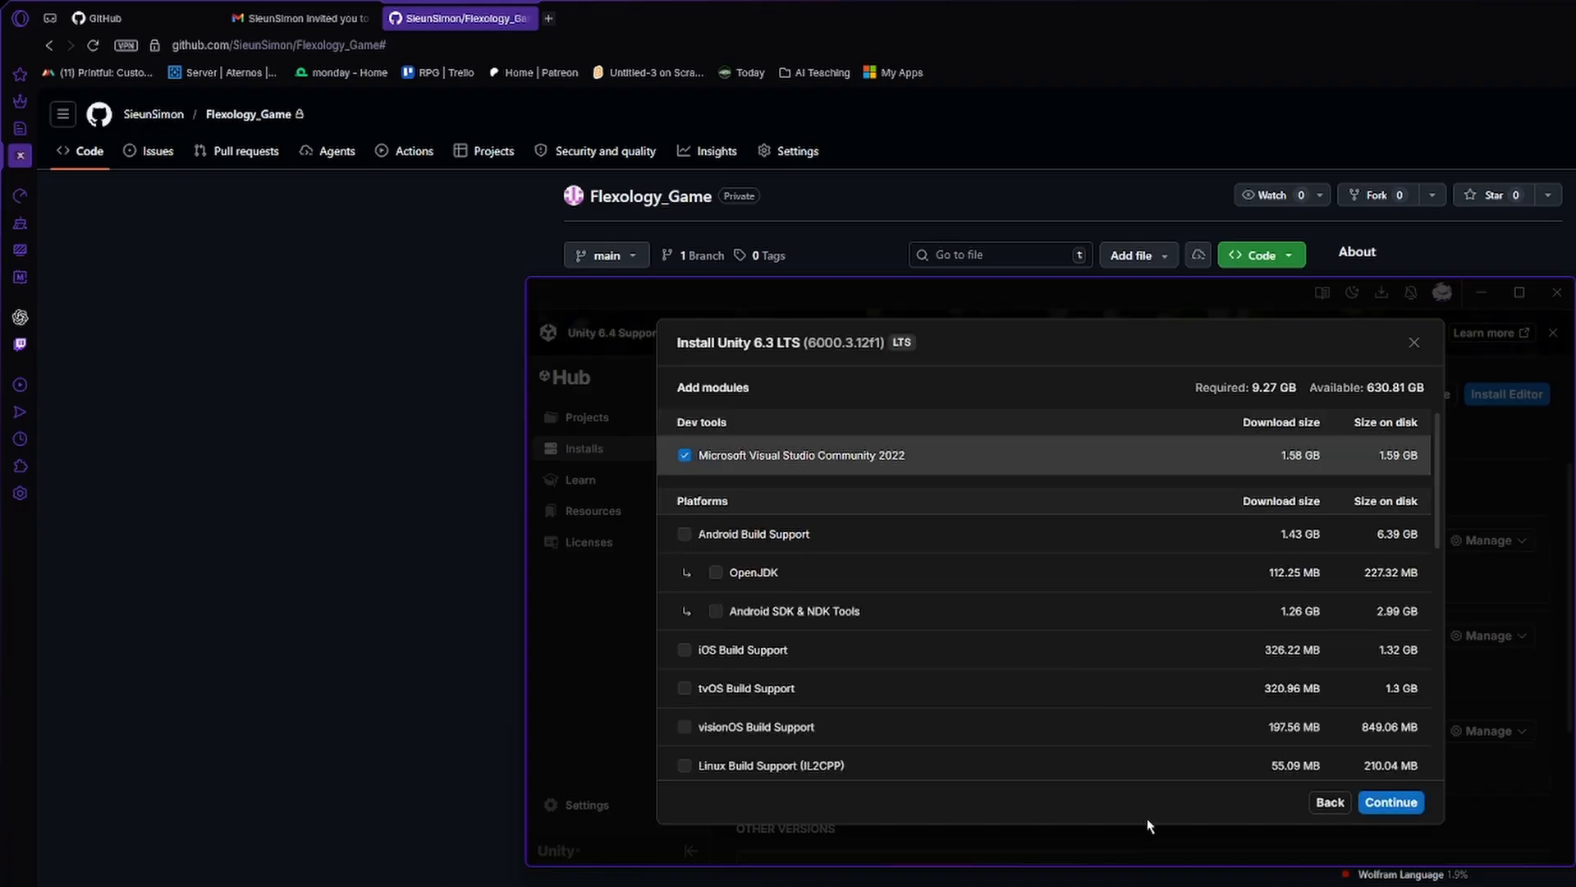
left_click(1395, 802)
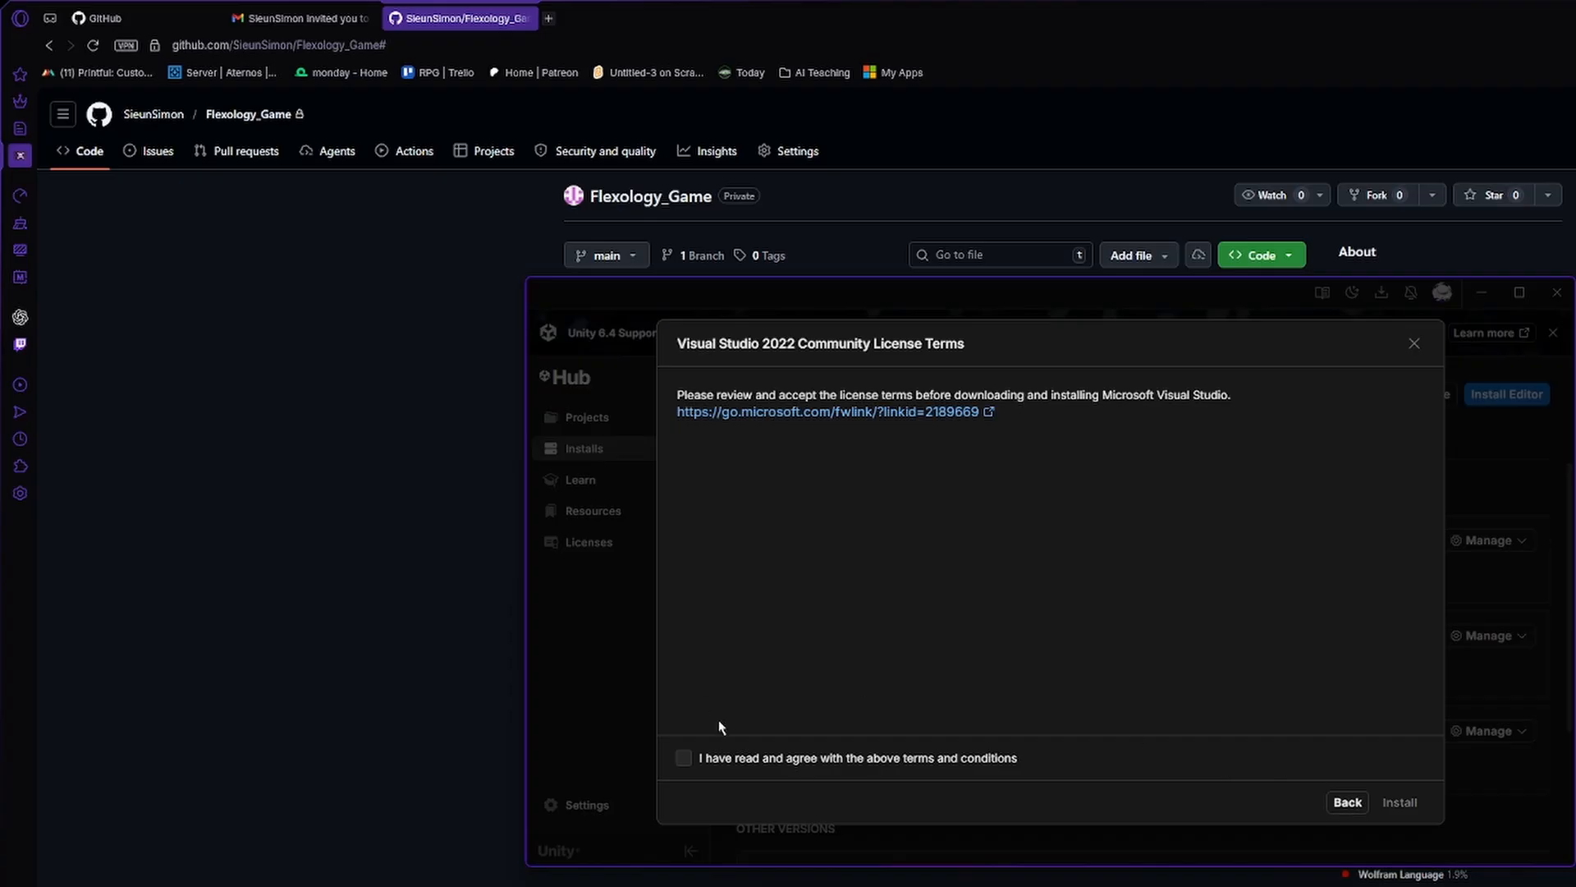
left_click(683, 757)
left_click(1400, 803)
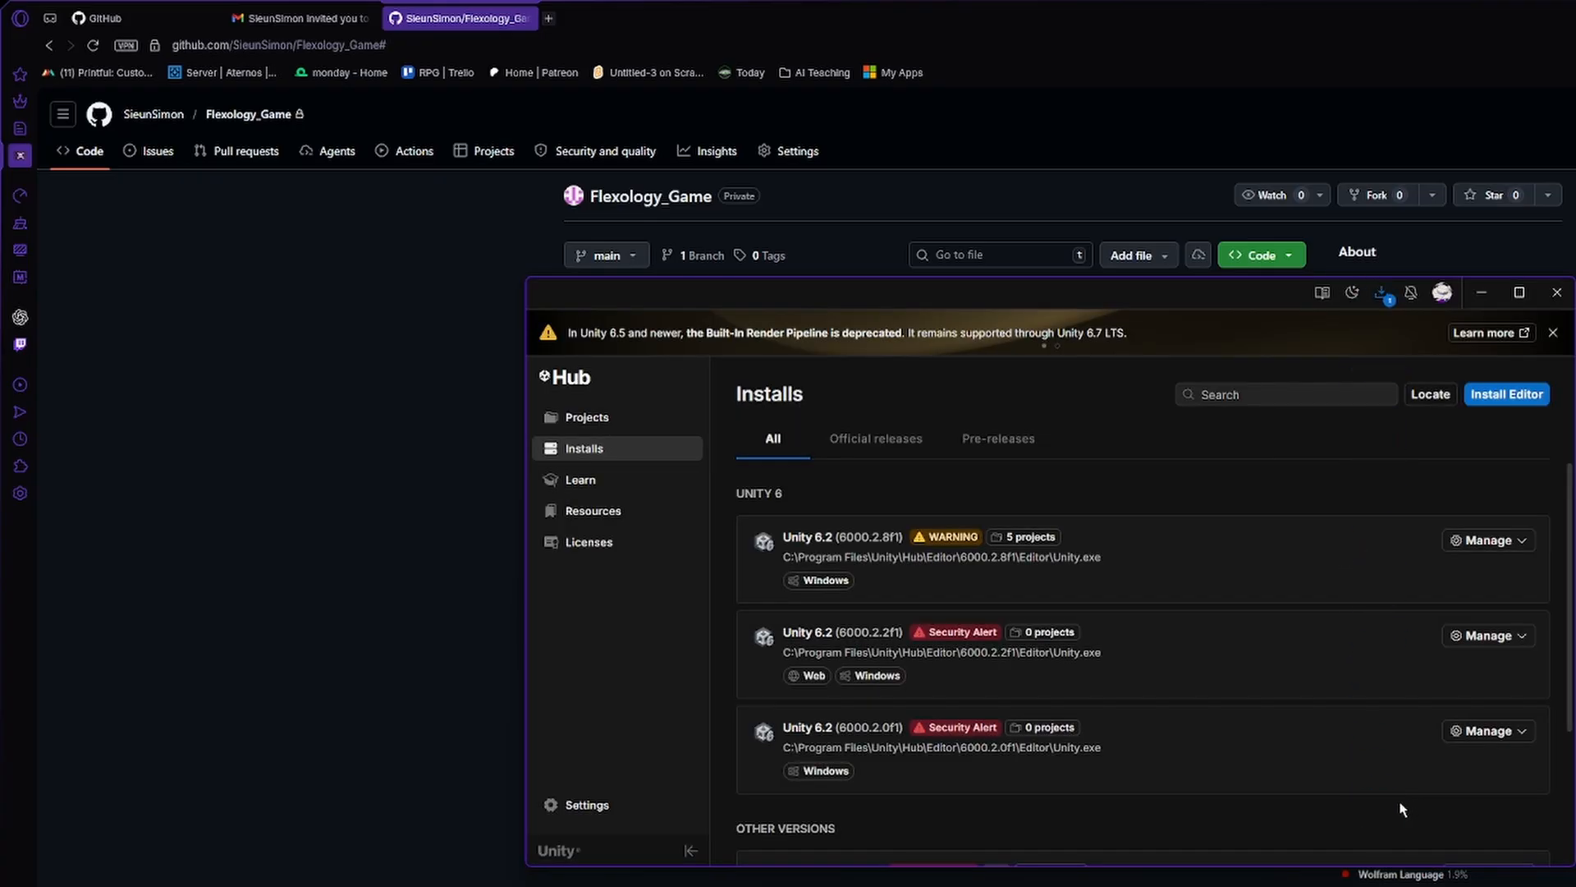
left_click(1383, 293)
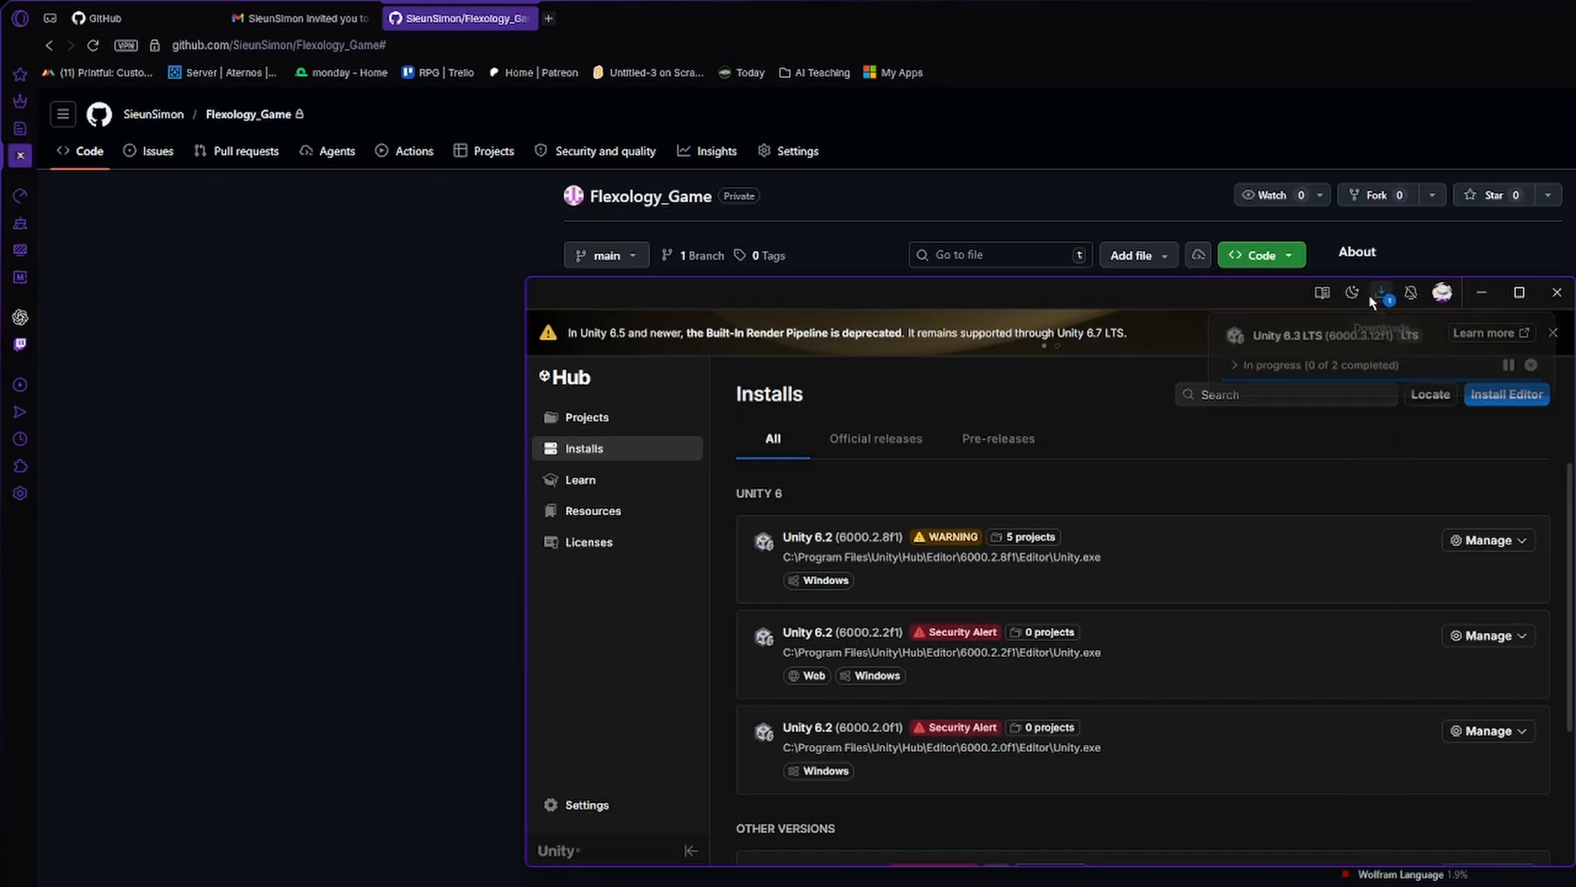
left_click(1232, 368)
Switch to OBS, activate the "Cam and scene" scene, and return to Unity Hub.
key("alt+Tab")
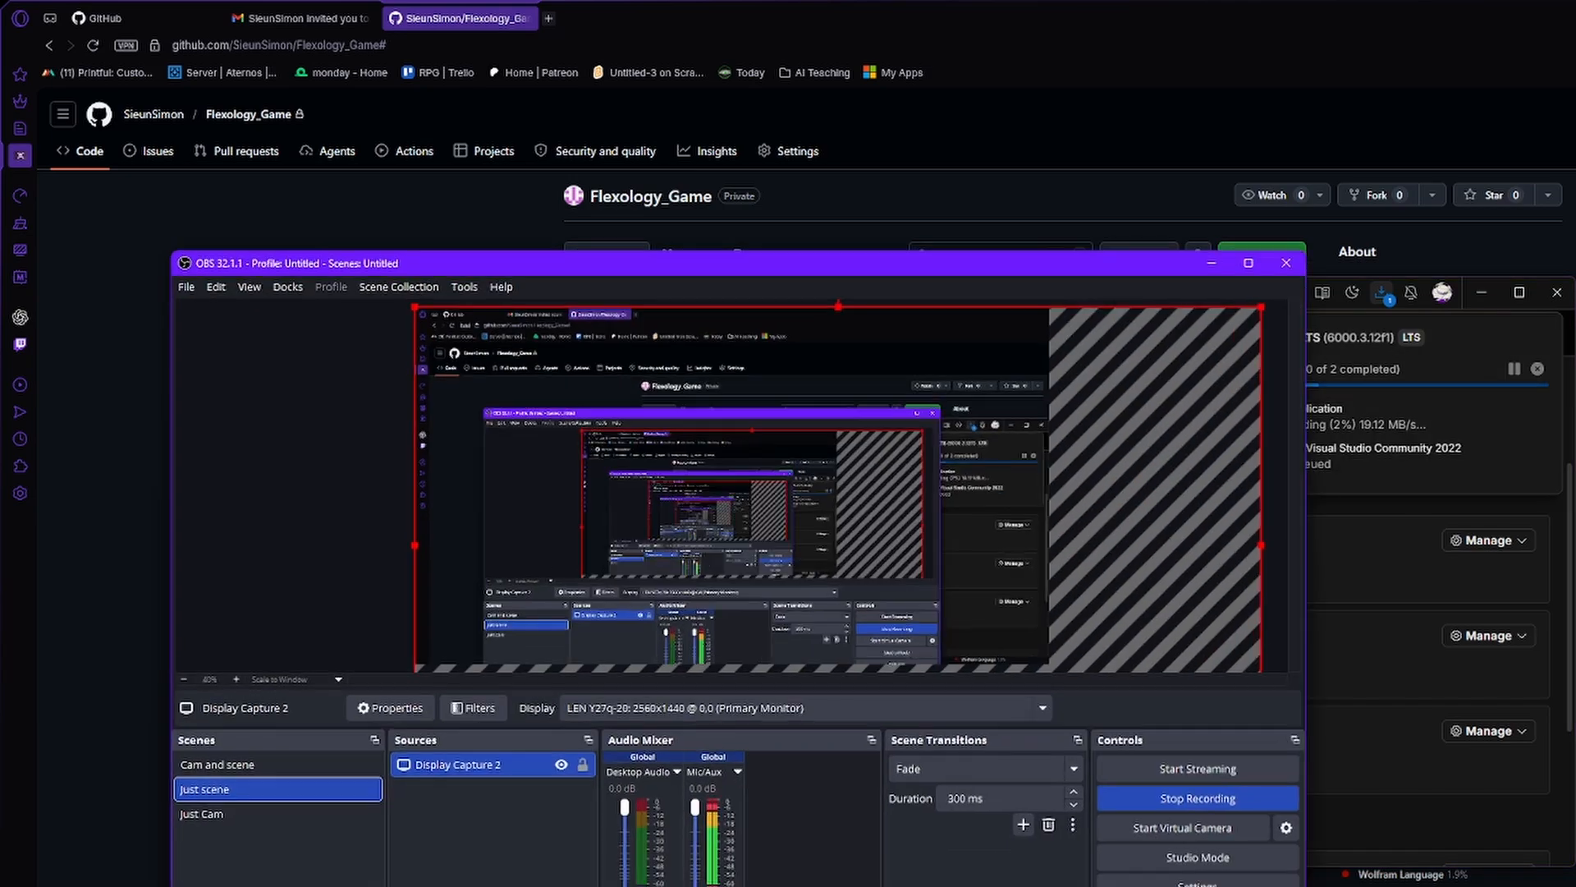
left_click(326, 816)
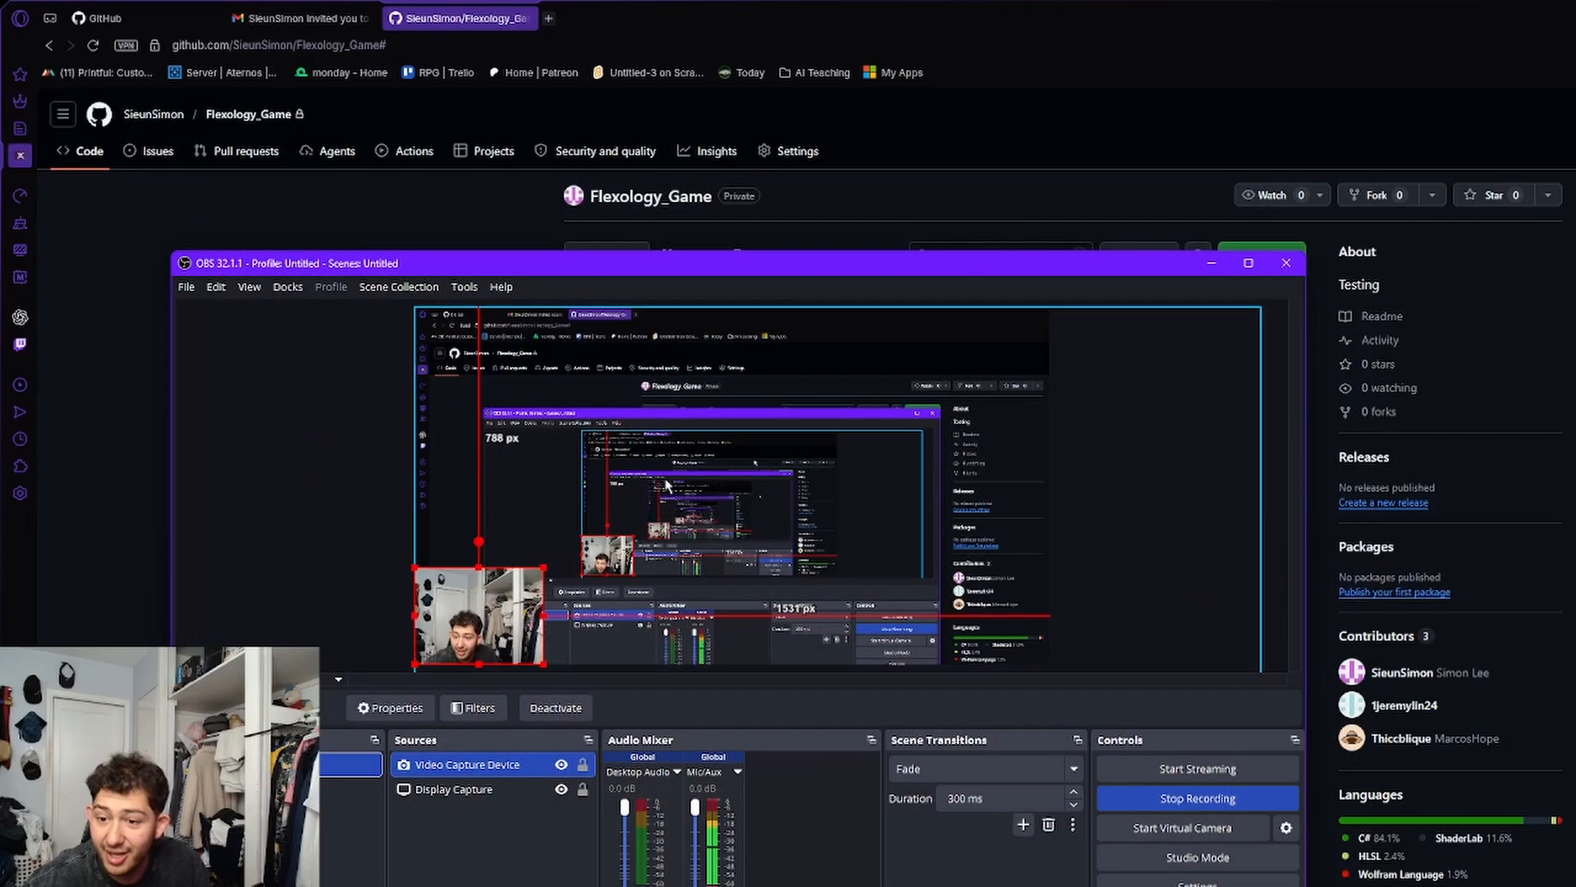
key("alt+Tab")
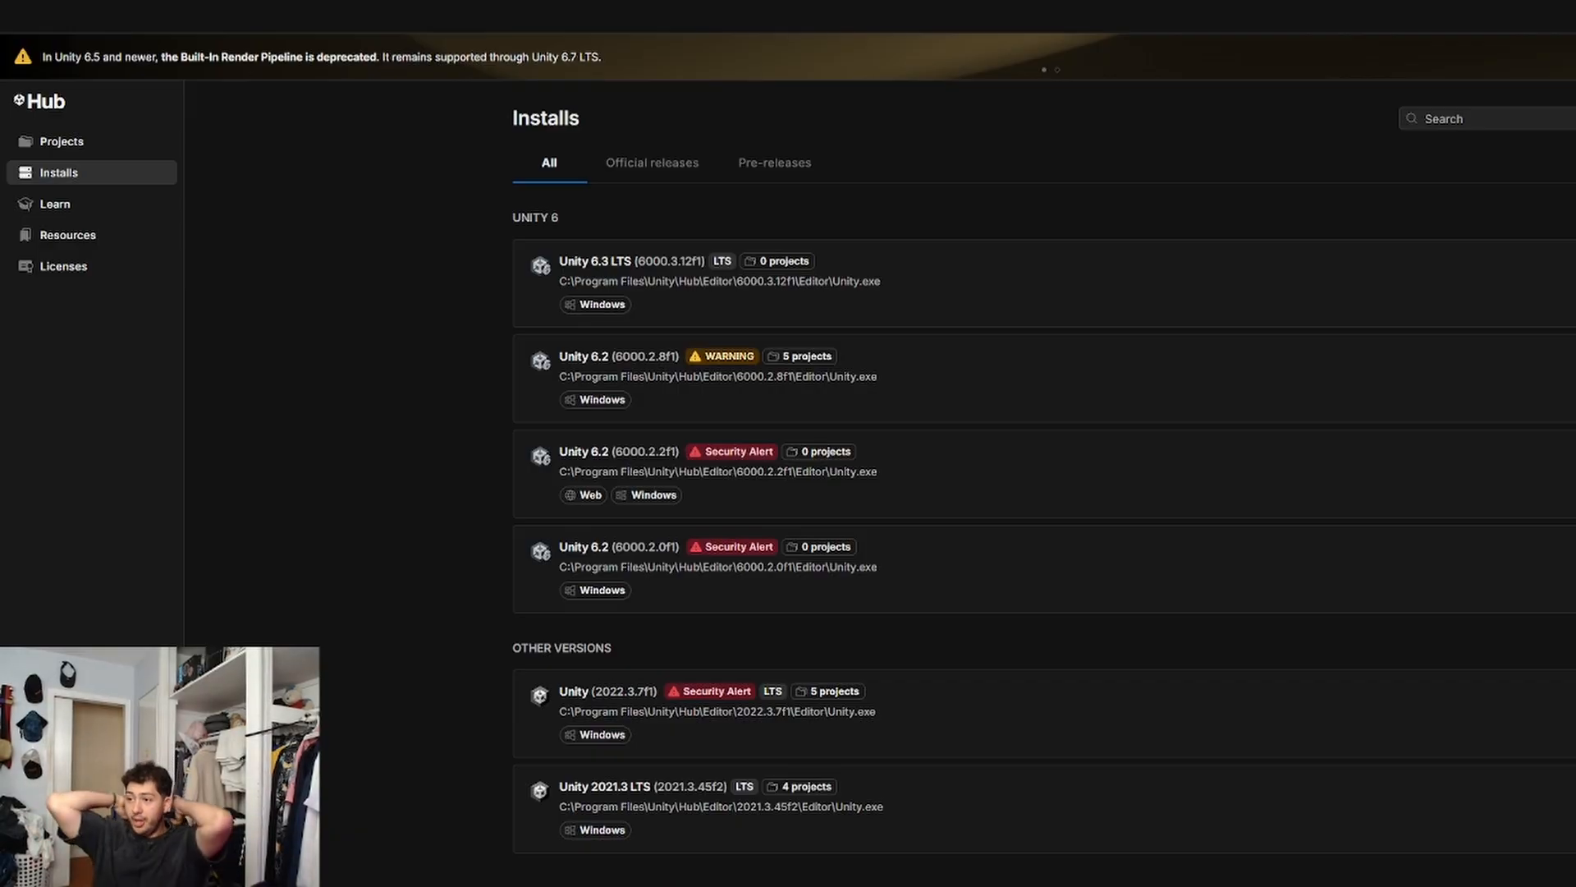
Show the Unity Hub project list and restore the Hub to a smaller window placed over the GitHub page.
left_click(105, 148)
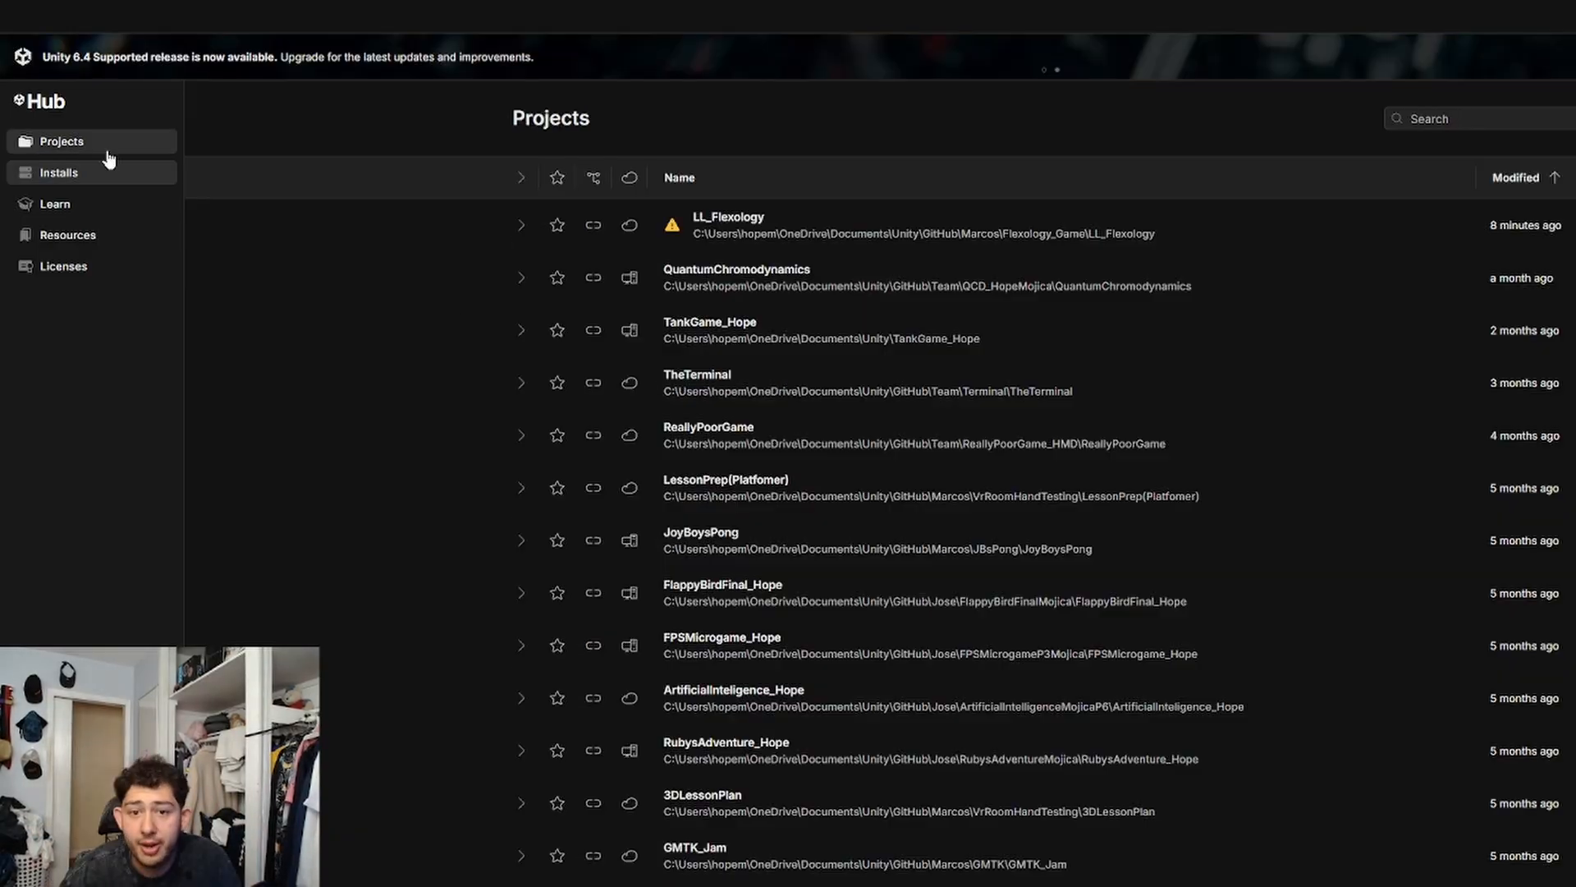
left_click_drag(1533, 15, 1052, 306)
left_click(1213, 267)
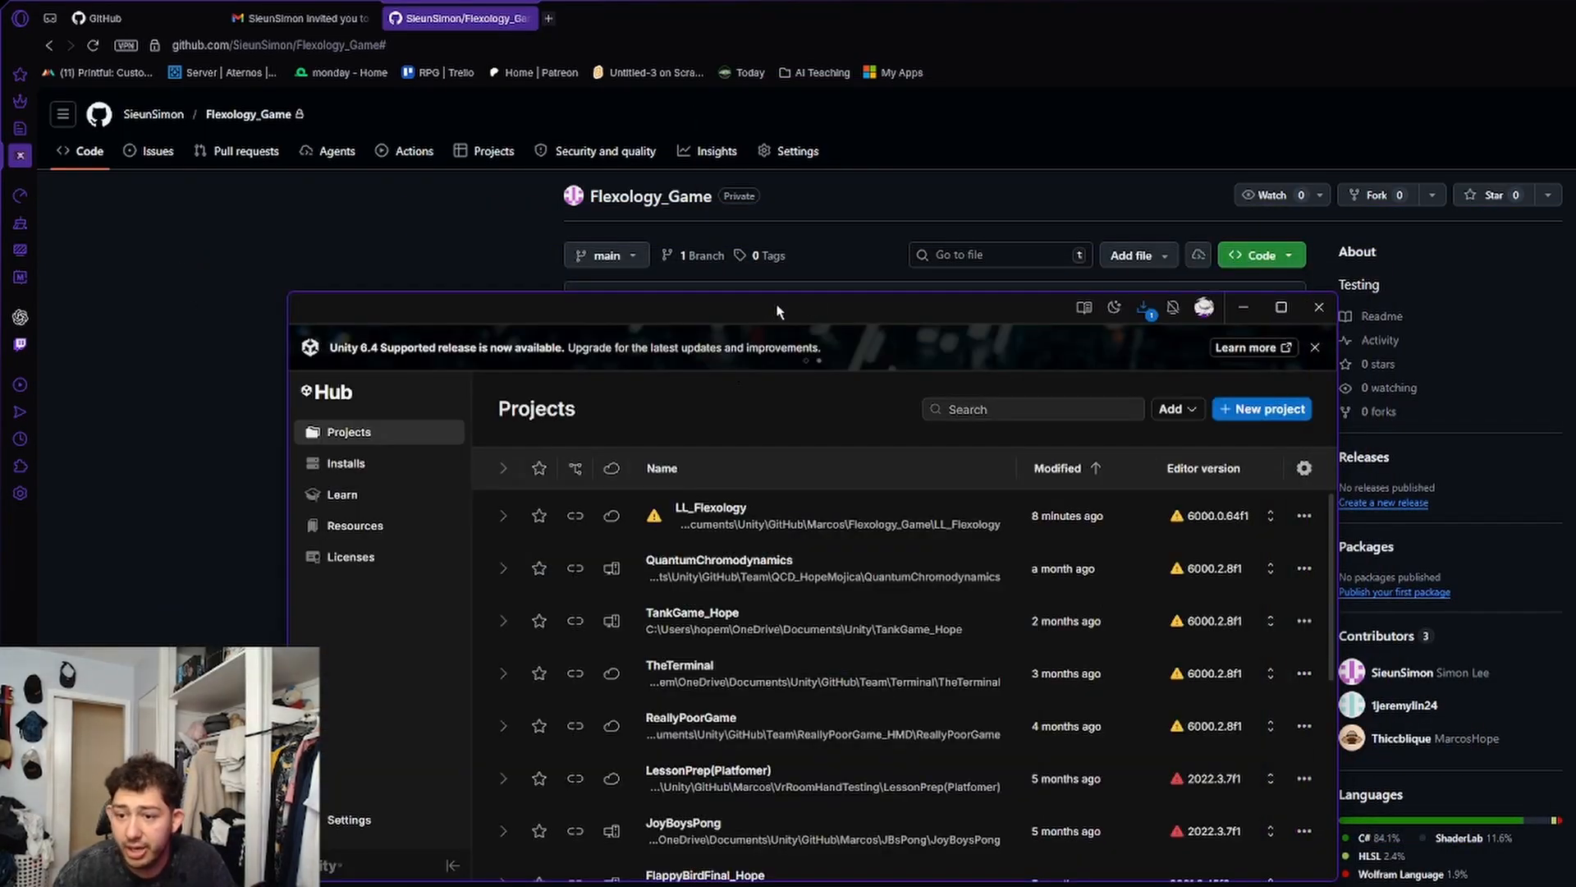
left_click_drag(777, 310, 902, 259)
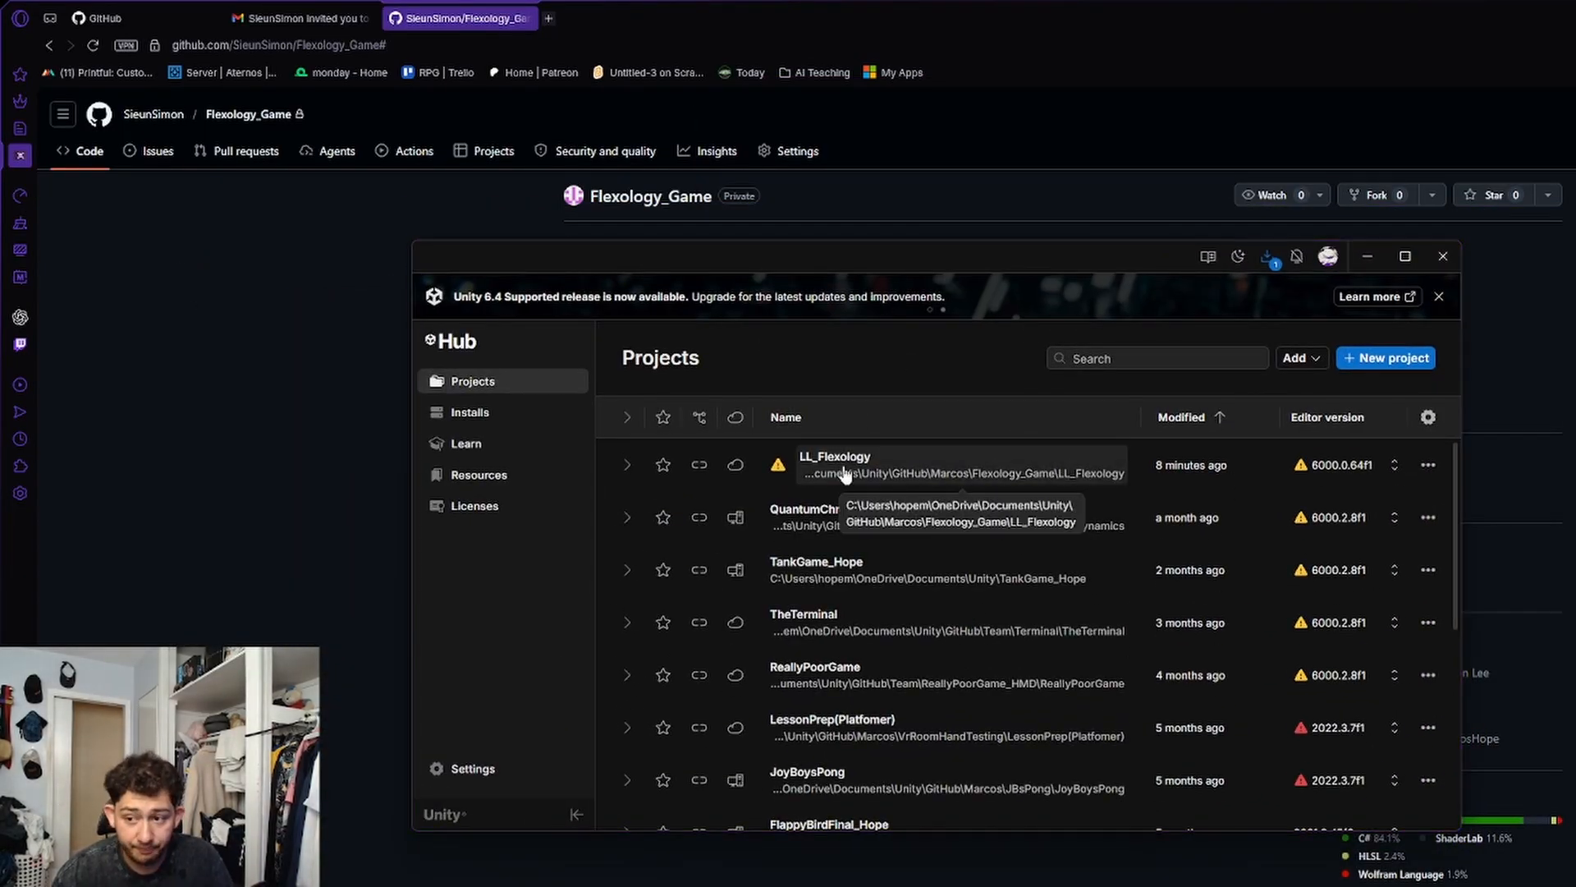
Change the LL_Flexology project's Editor version to 6000.3.12f1 and open the project with it.
left_click(1334, 465)
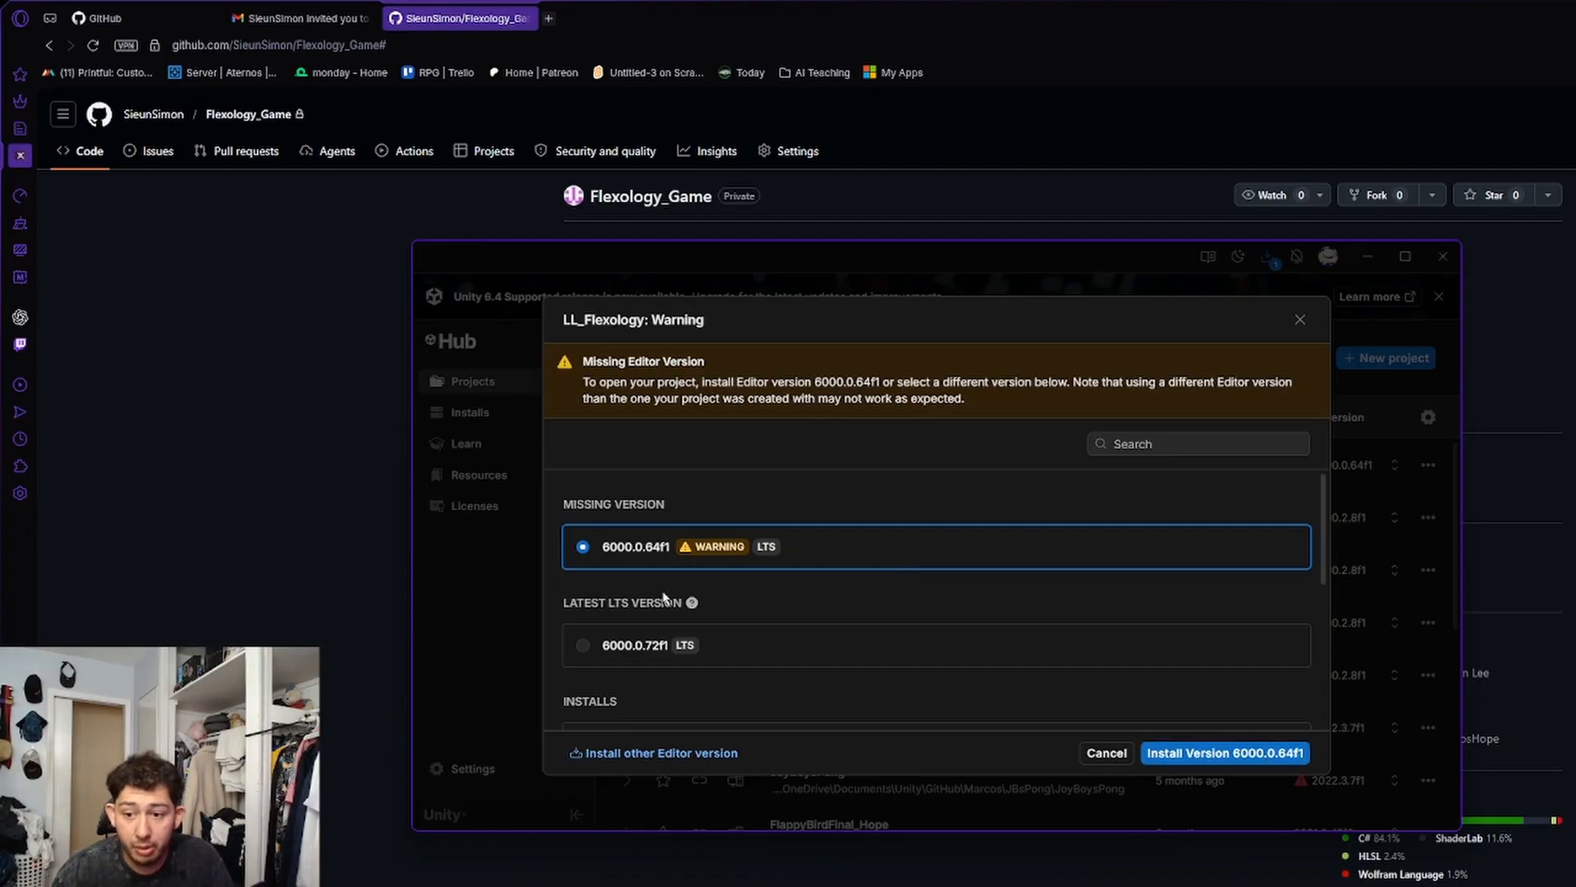
scroll(747, 657, "down", 1)
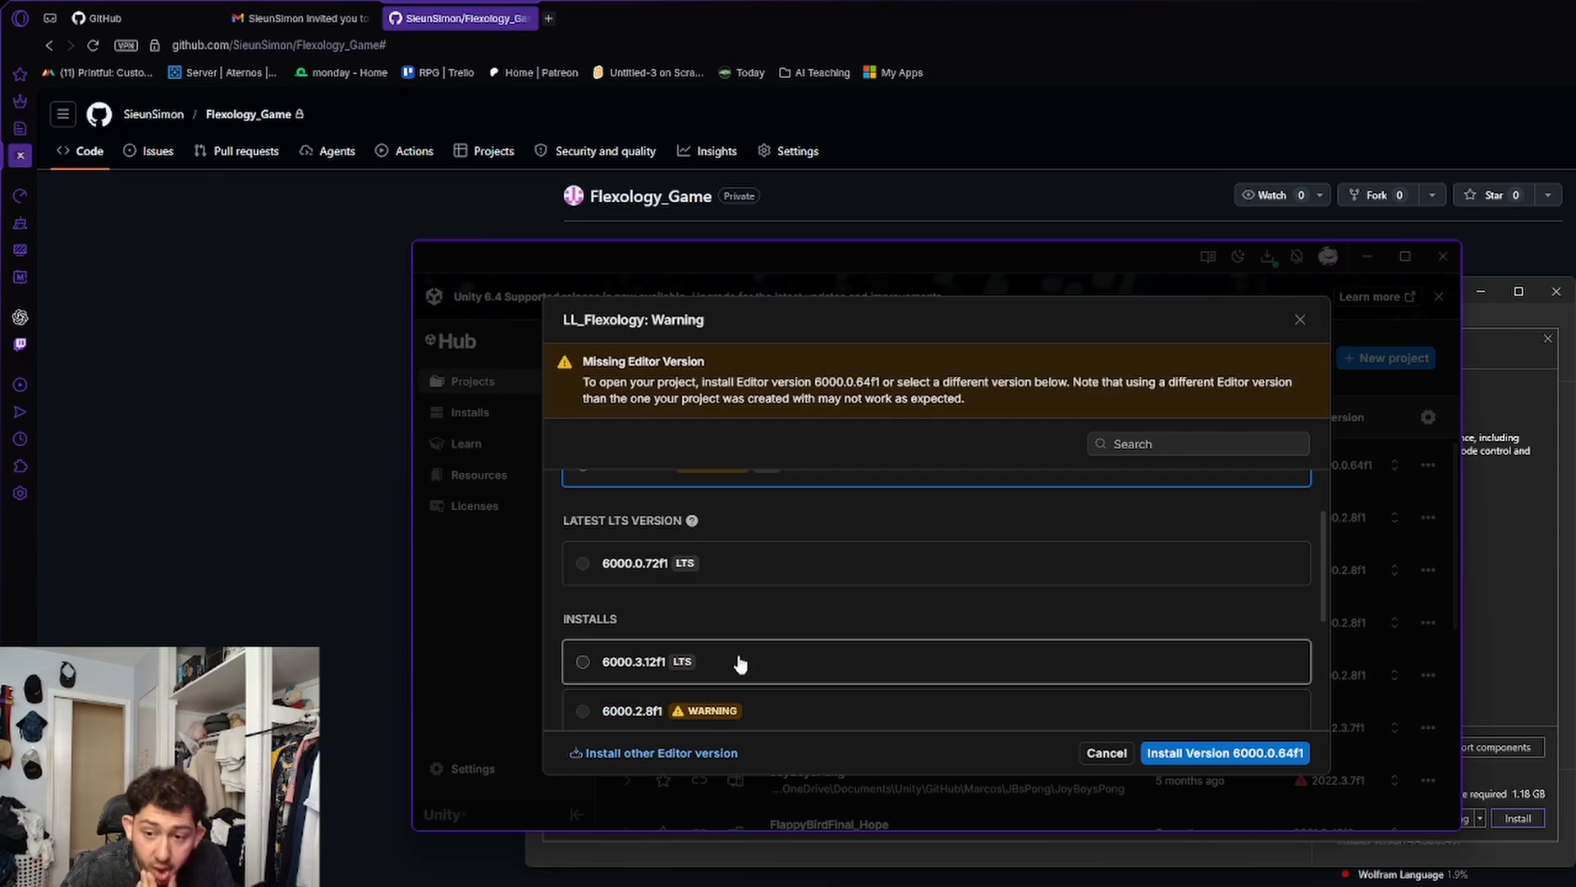
left_click(741, 663)
left_click(1207, 751)
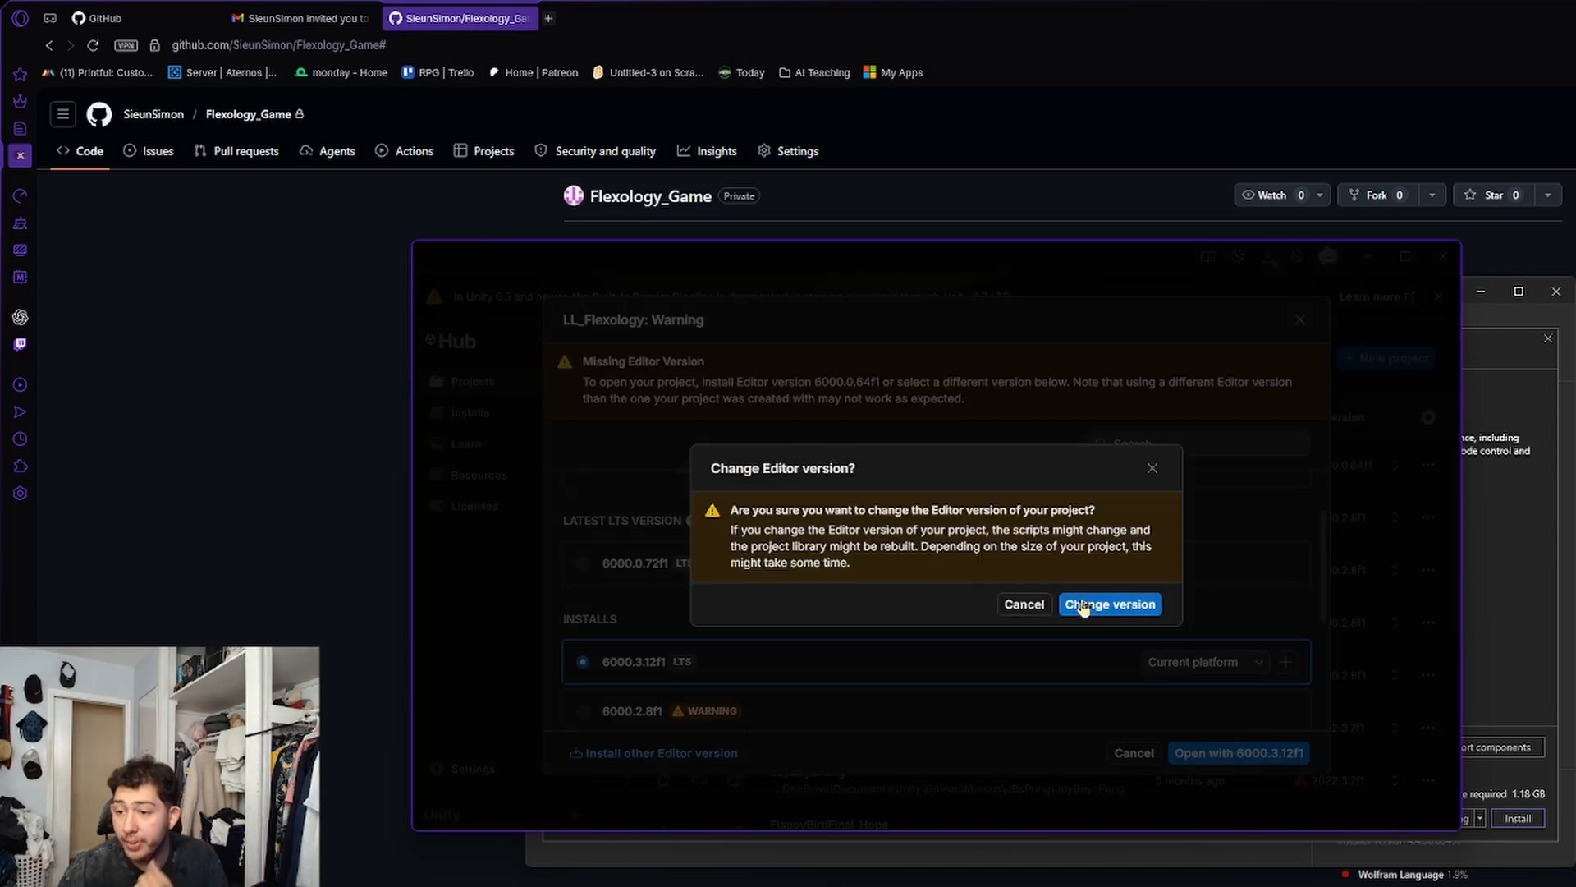
left_click(1086, 606)
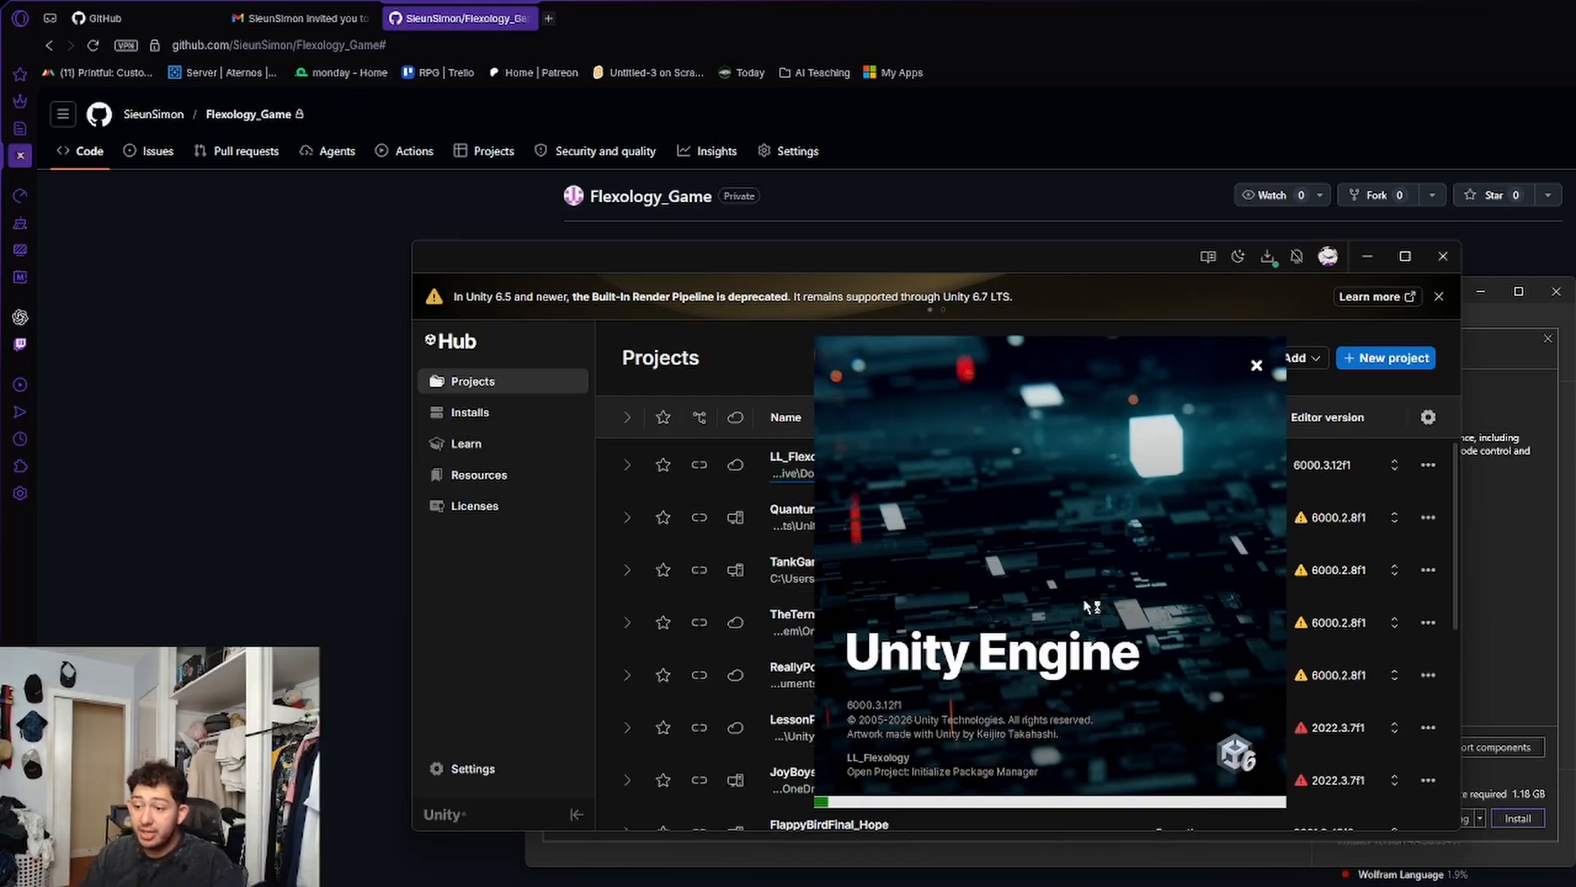
Continue with the LL_Flexology project upgrade and acknowledge the Auto Graphics API notice.
scroll(1358, 764, "down", 10)
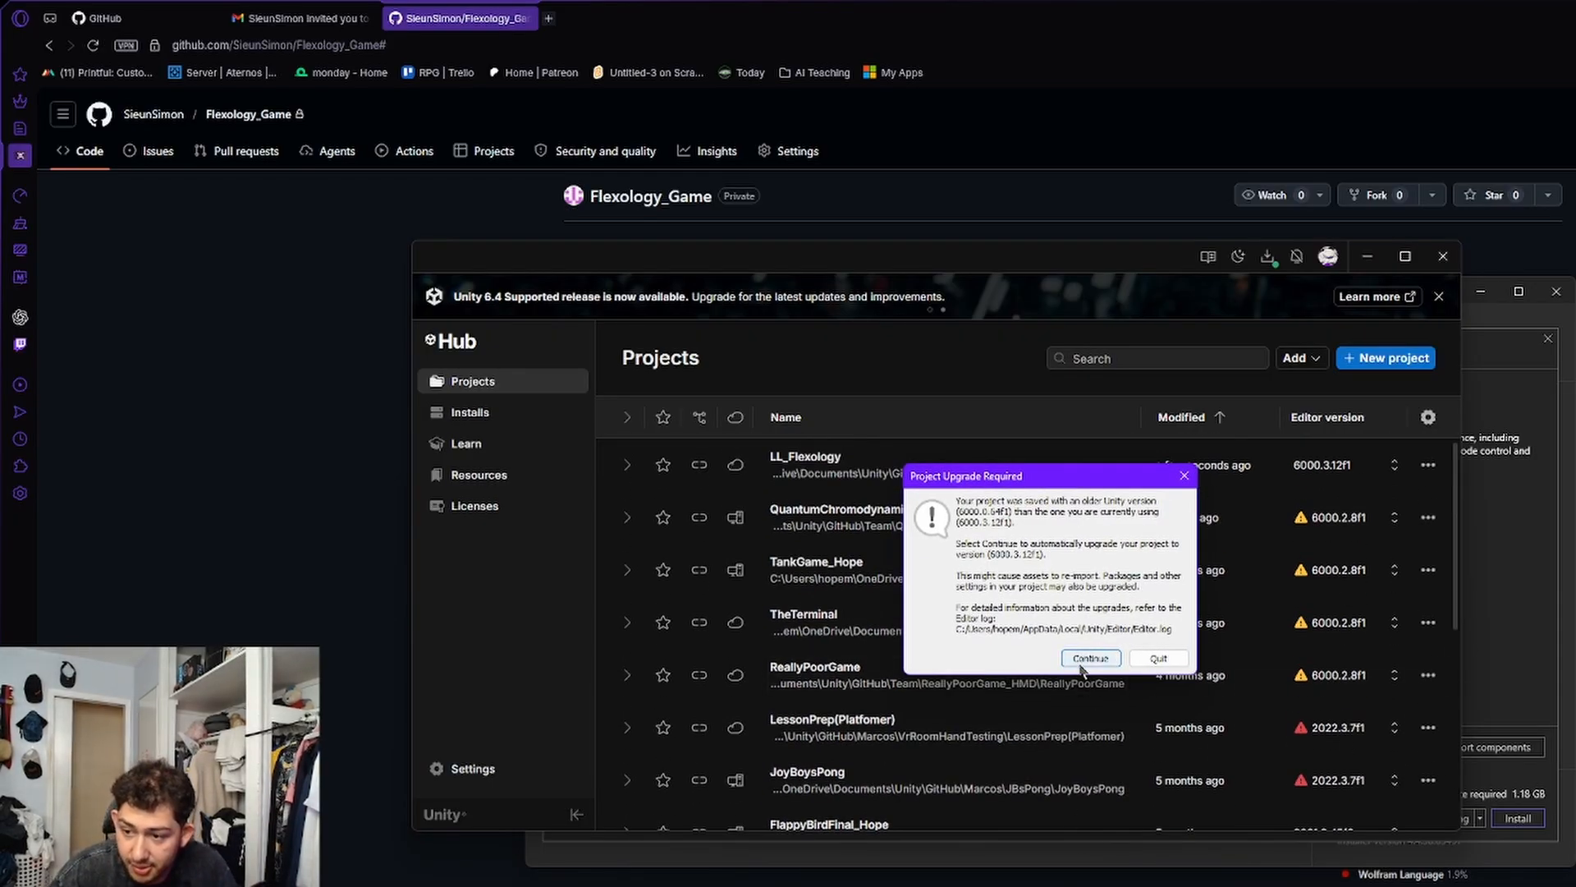
left_click(1080, 661)
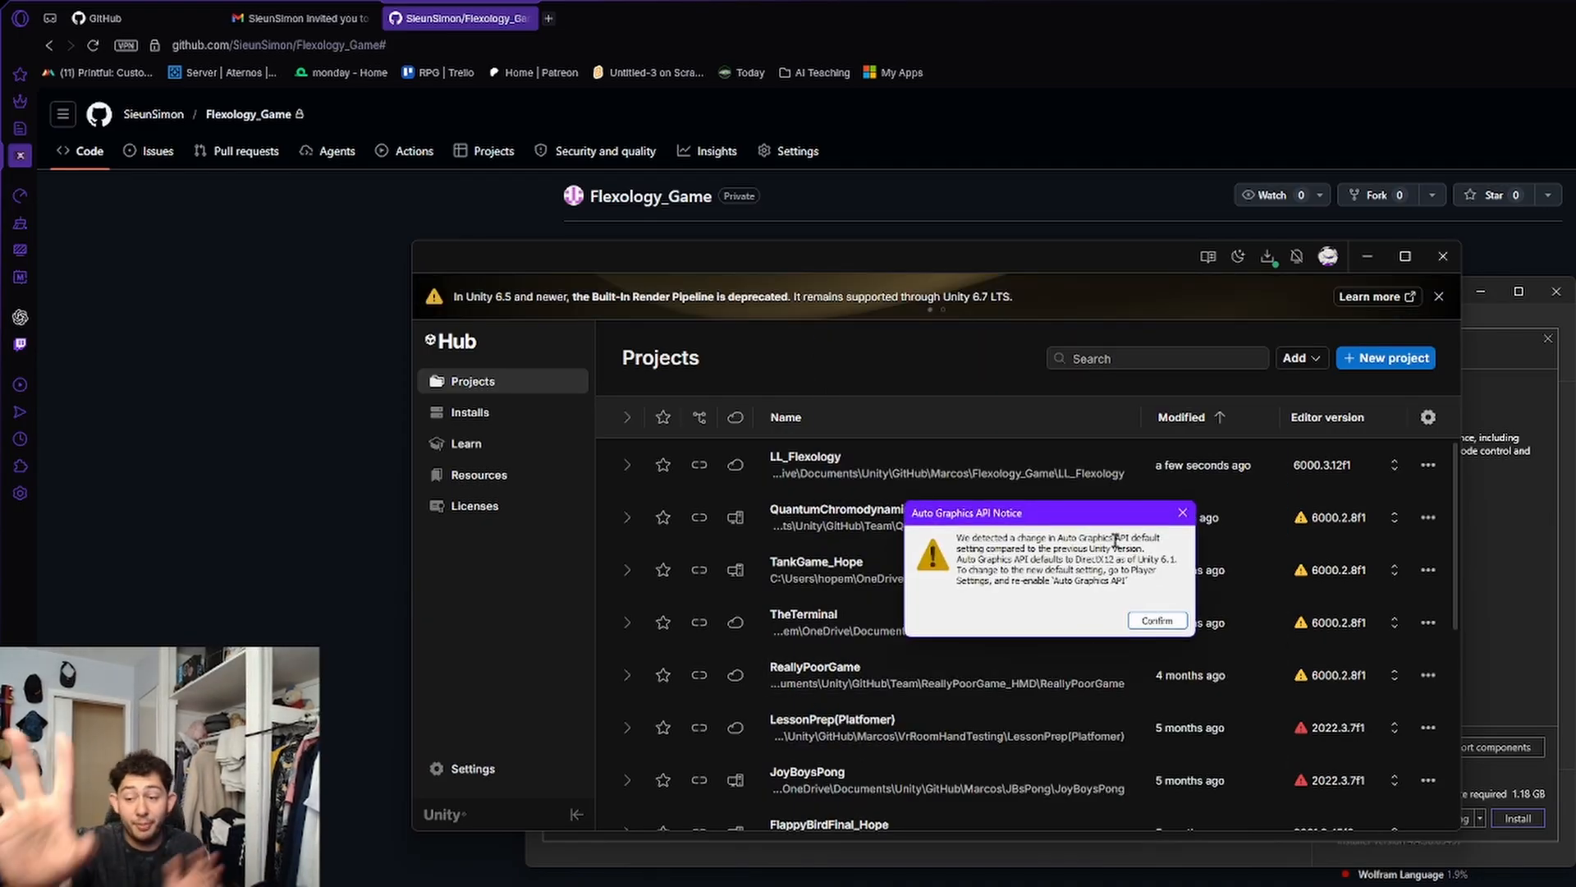
left_click(1157, 621)
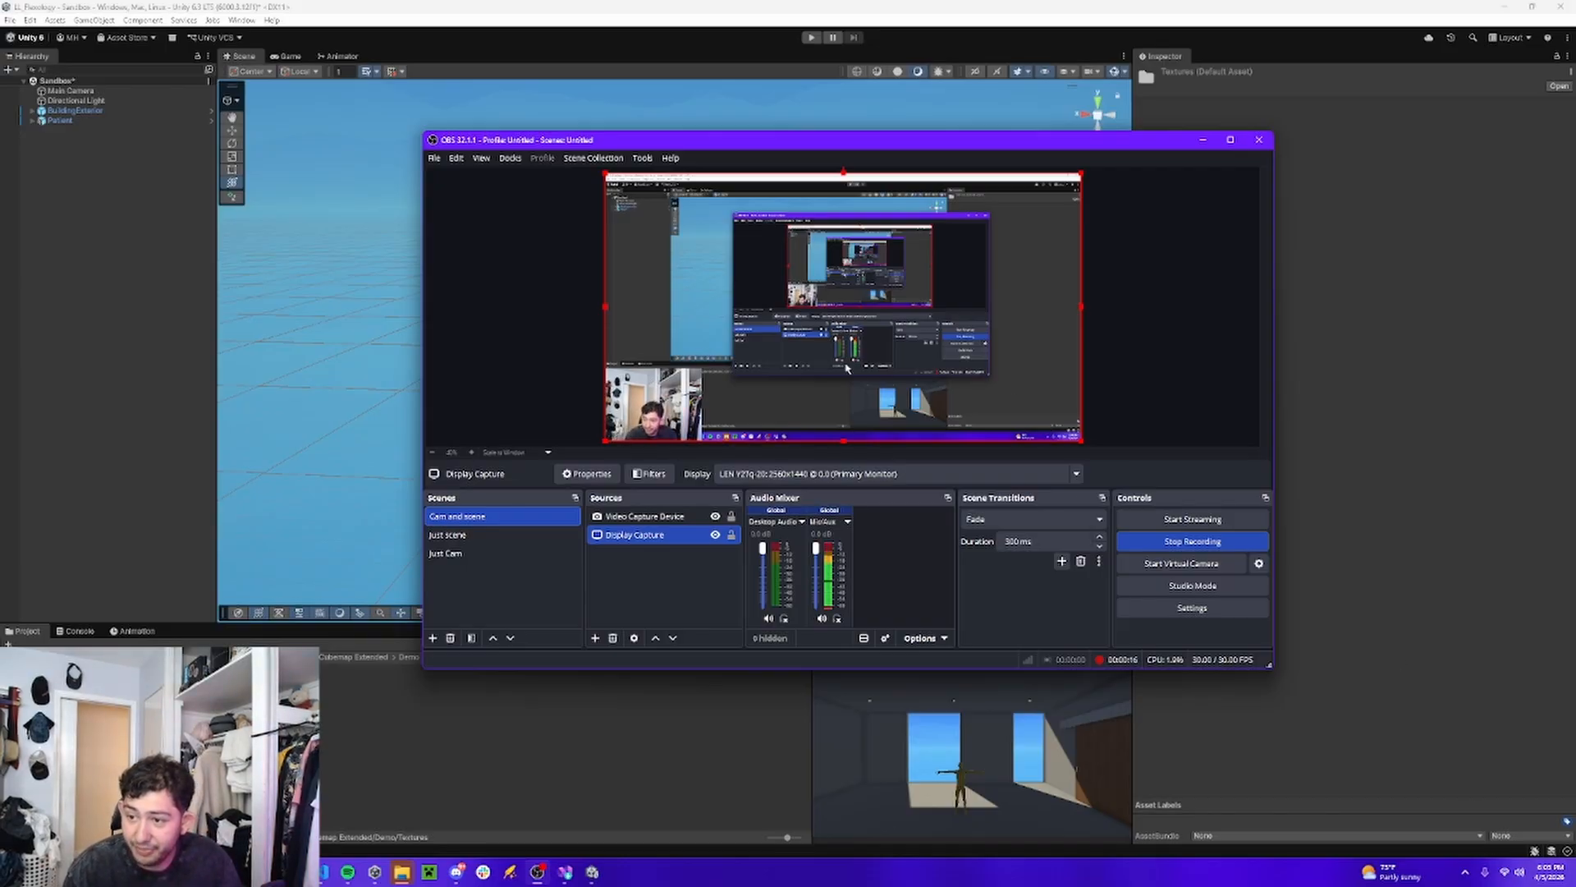
Minimize OBS and examine the BuildingExterior and Patient objects in the Unity Sandbox scene from several viewpoints.
left_click(1202, 139)
right_click_drag(879, 376, 508, 564)
key("w")
left_click(848, 331)
key("w")
key("s")
key("w")
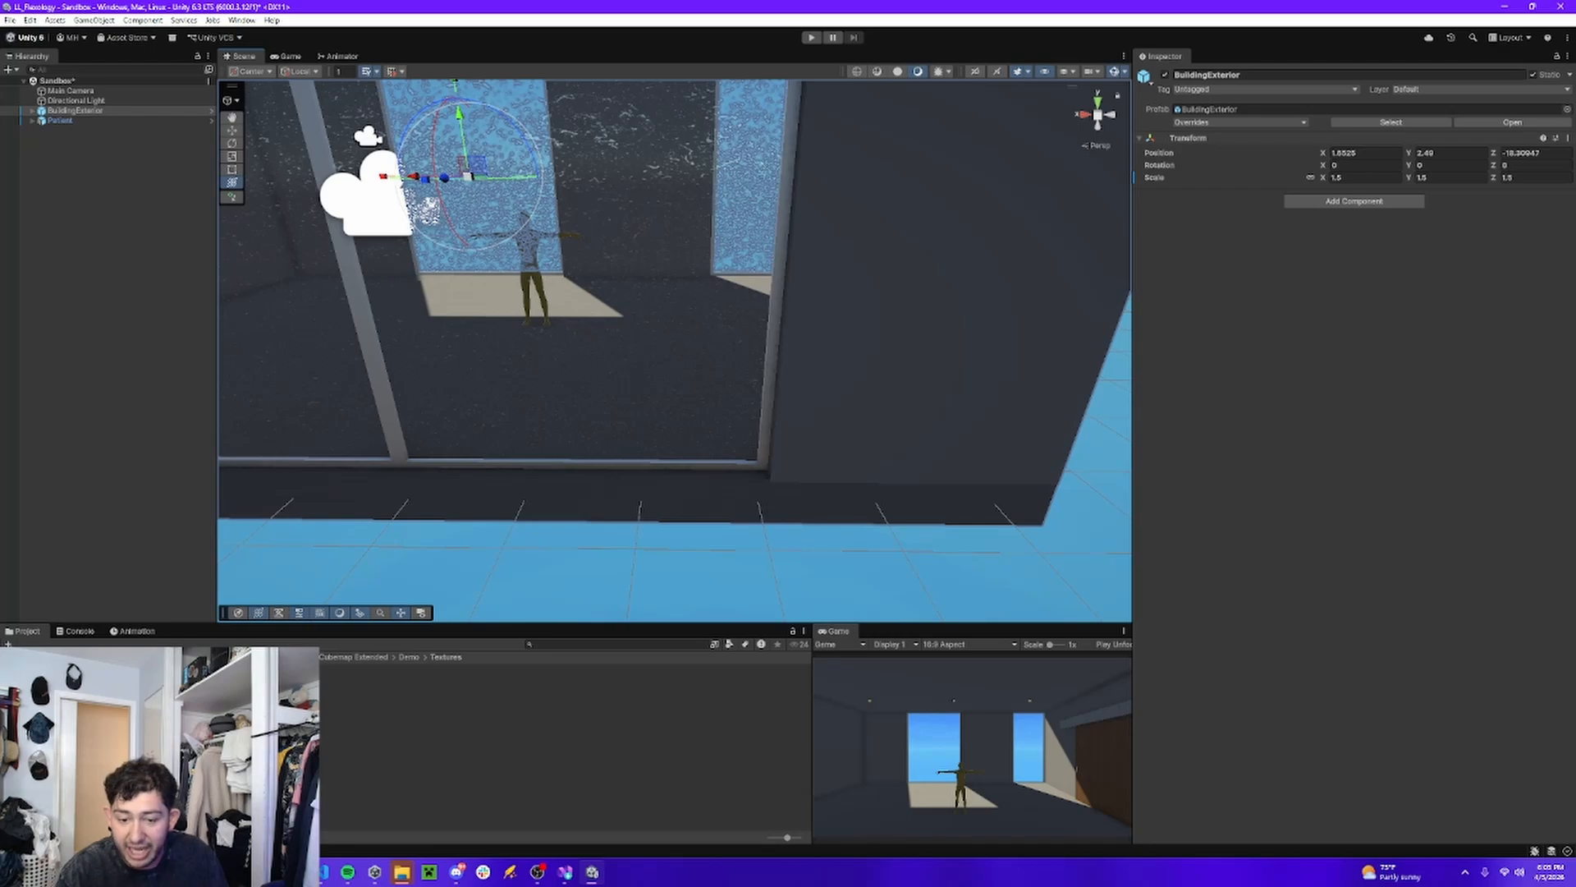
right_click_drag(536, 334, 484, 361)
key("s")
Clear the BuildingExterior selection and save the Sandbox scene.
left_click(209, 657)
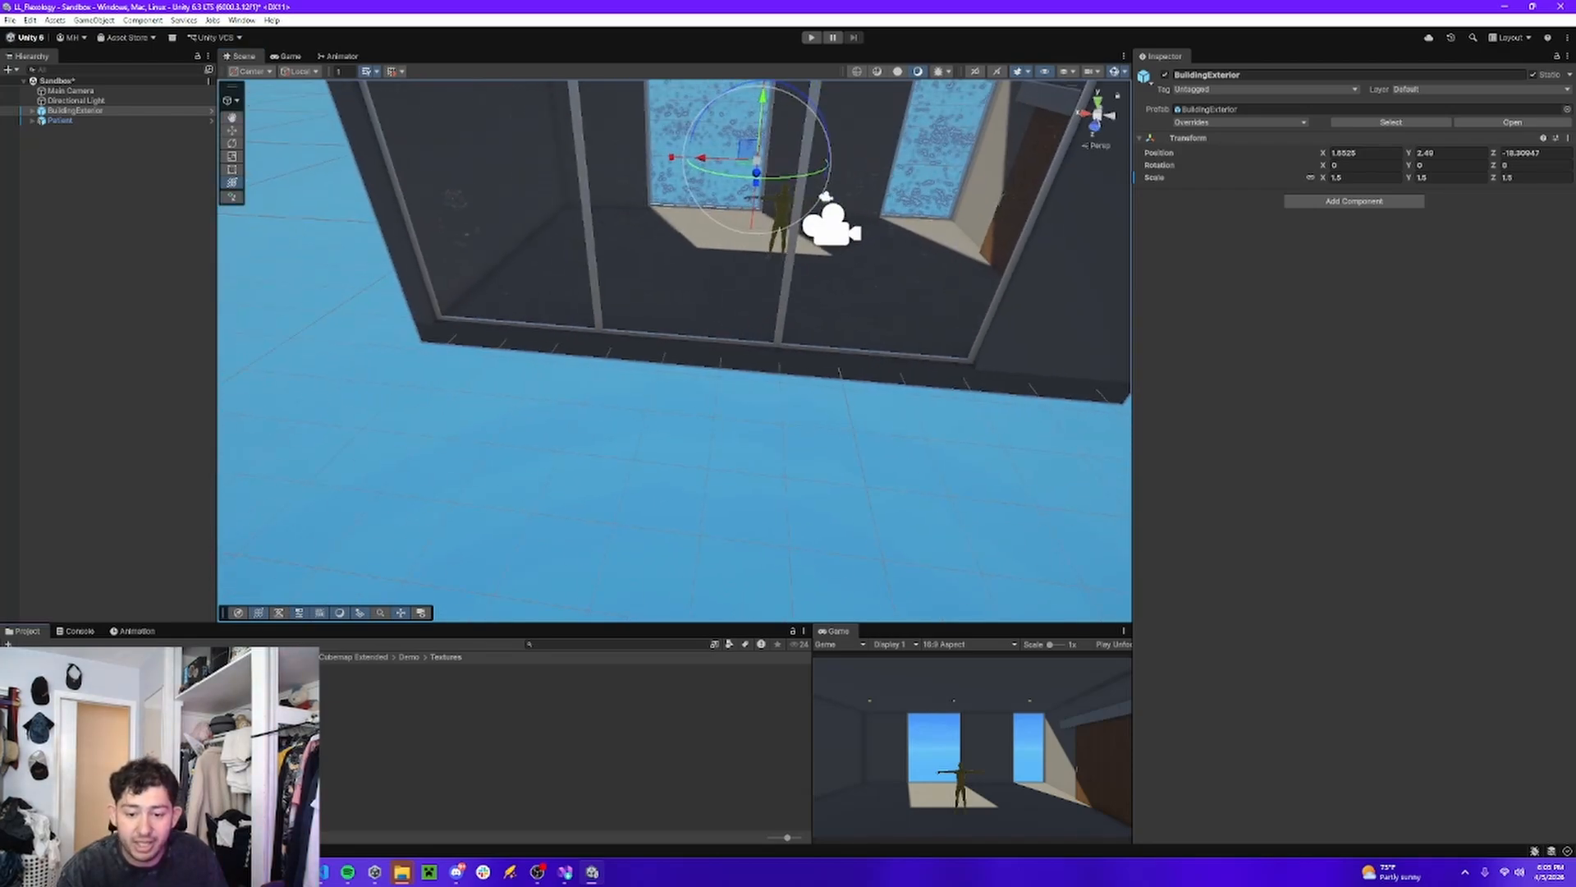
left_click(480, 771)
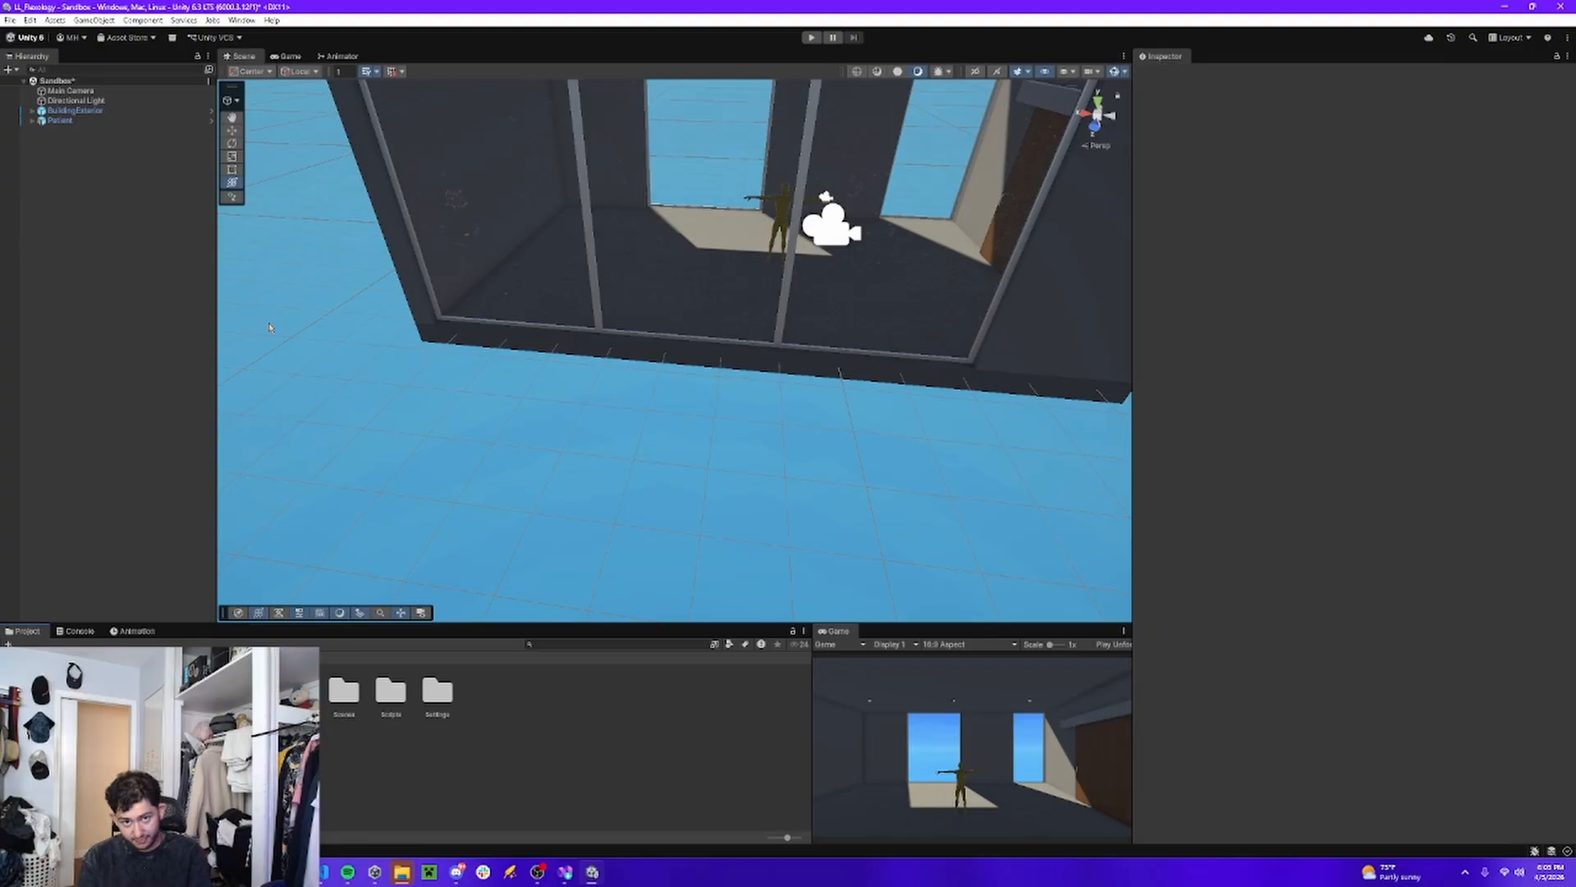
right_click_drag(614, 410, 650, 362)
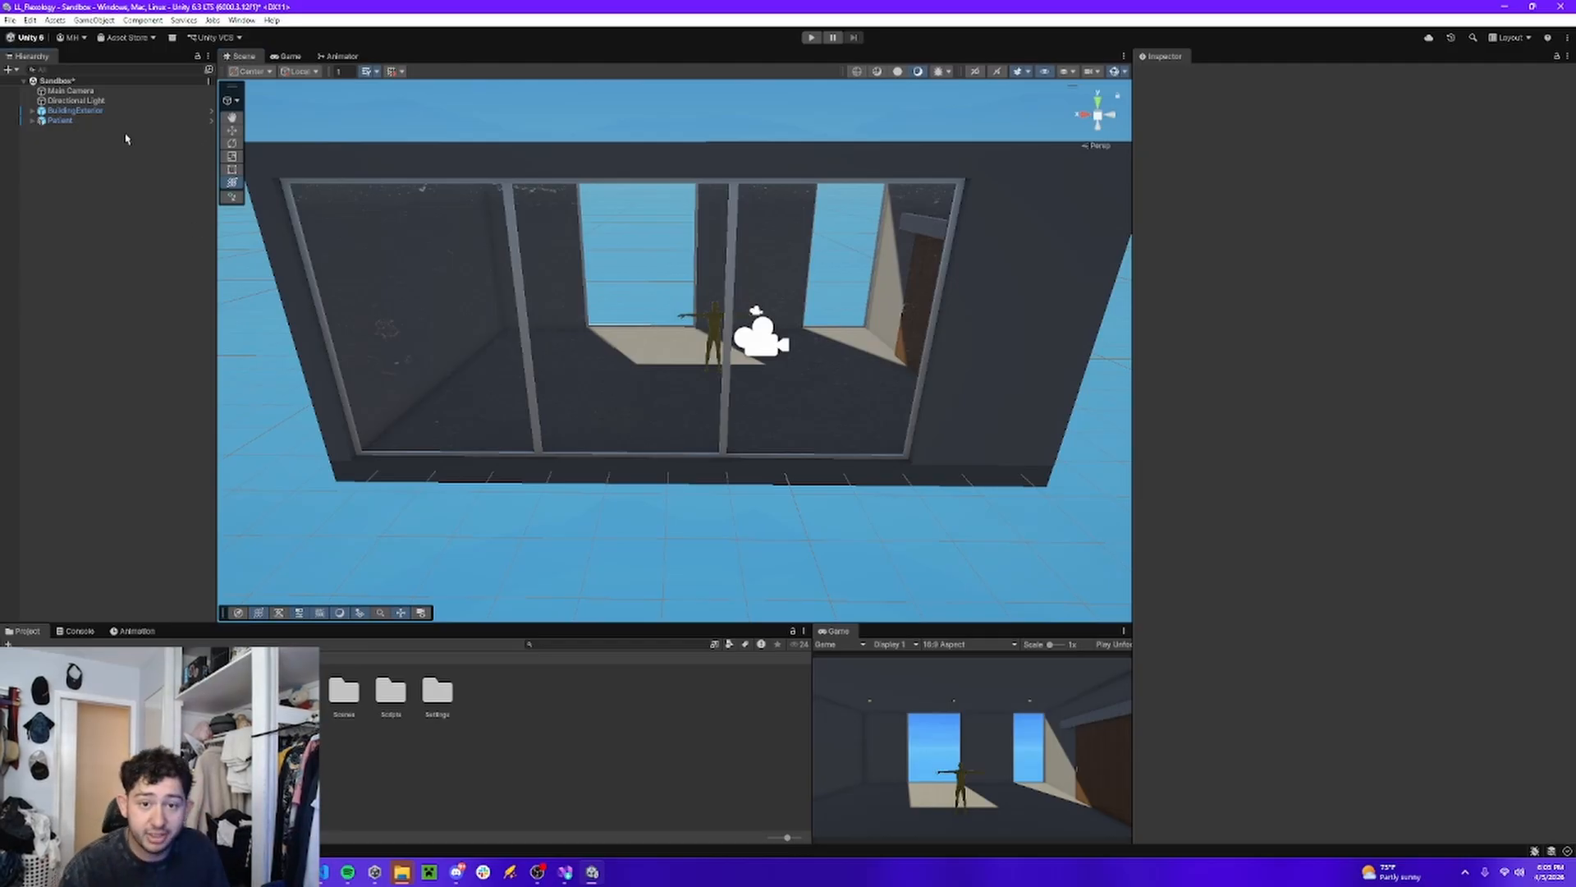
key("ctrl+s")
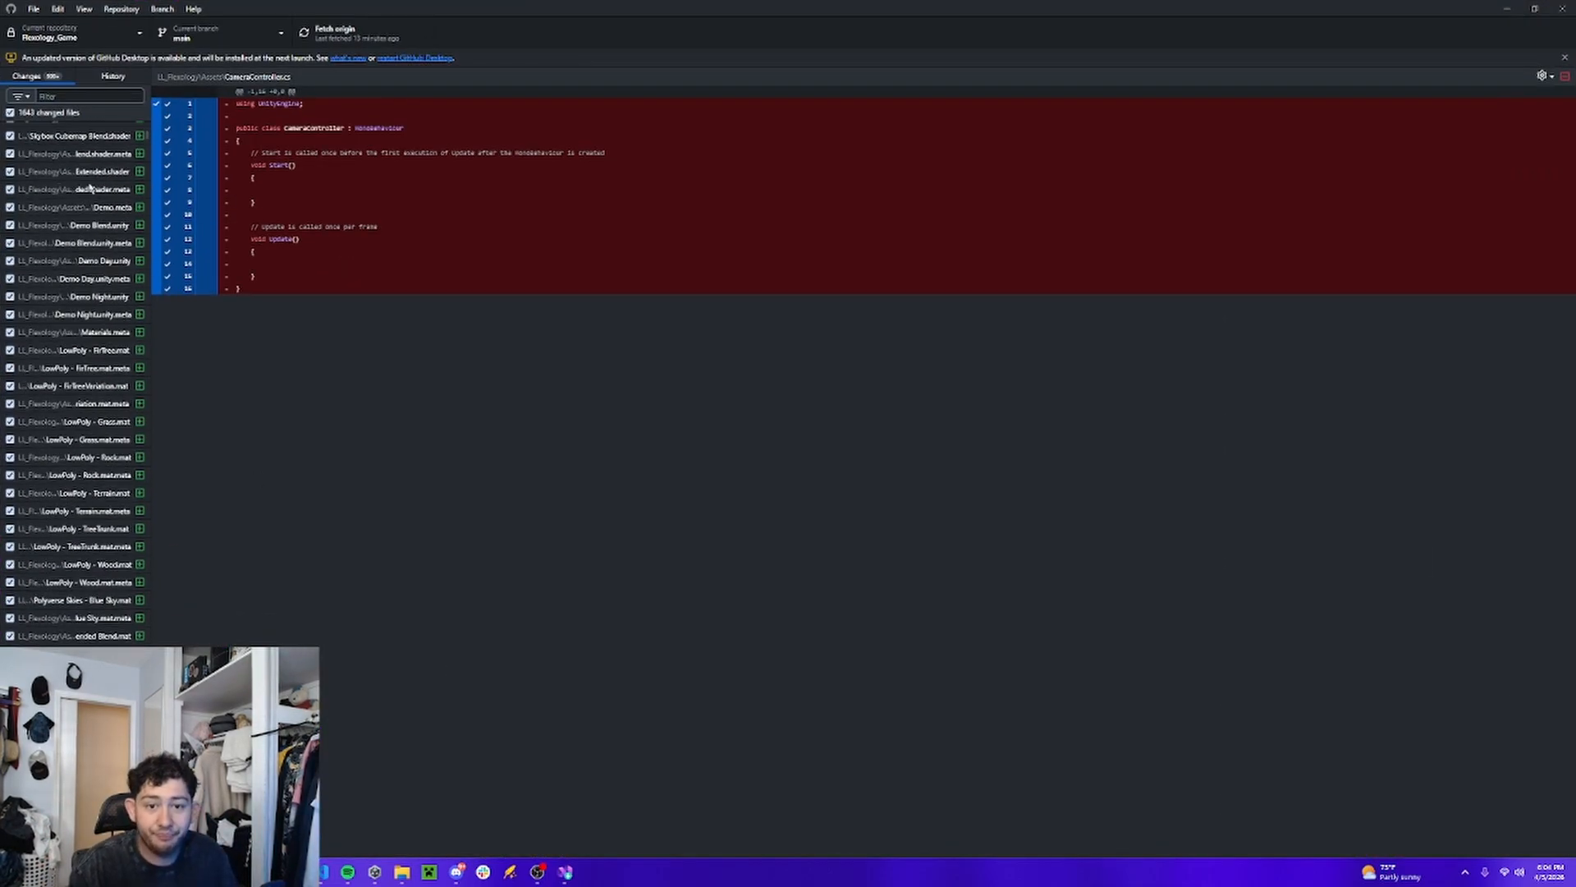
Review the changed files of the Flexology_Game repository in GitHub Desktop and discard all of the changes.
scroll(91, 188, "down", 10)
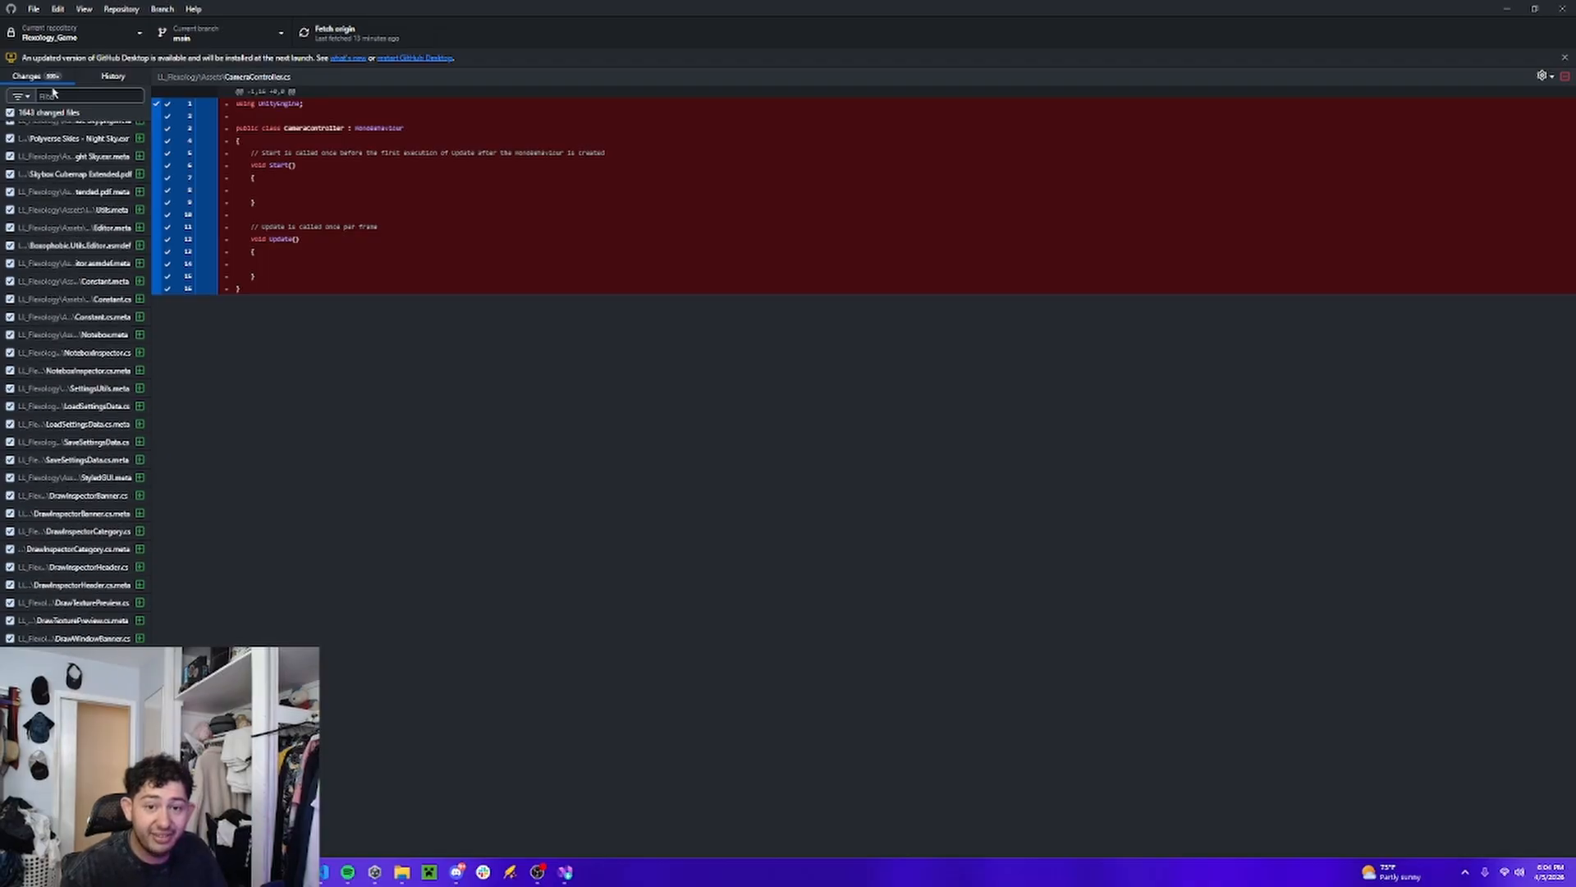
scroll(78, 140, "up", 10)
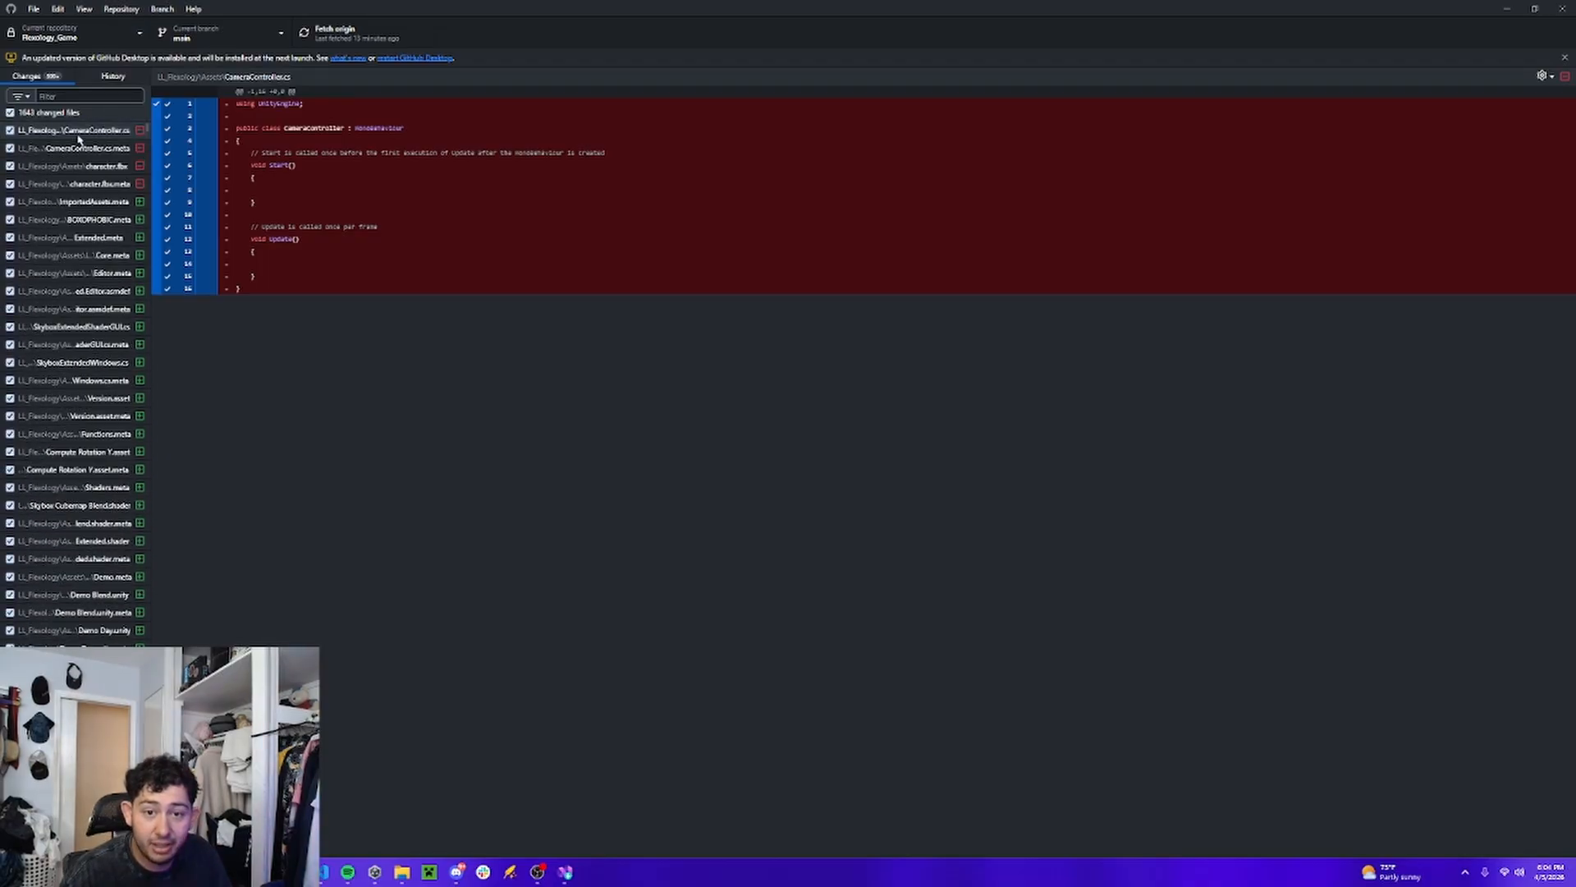
left_click(82, 131)
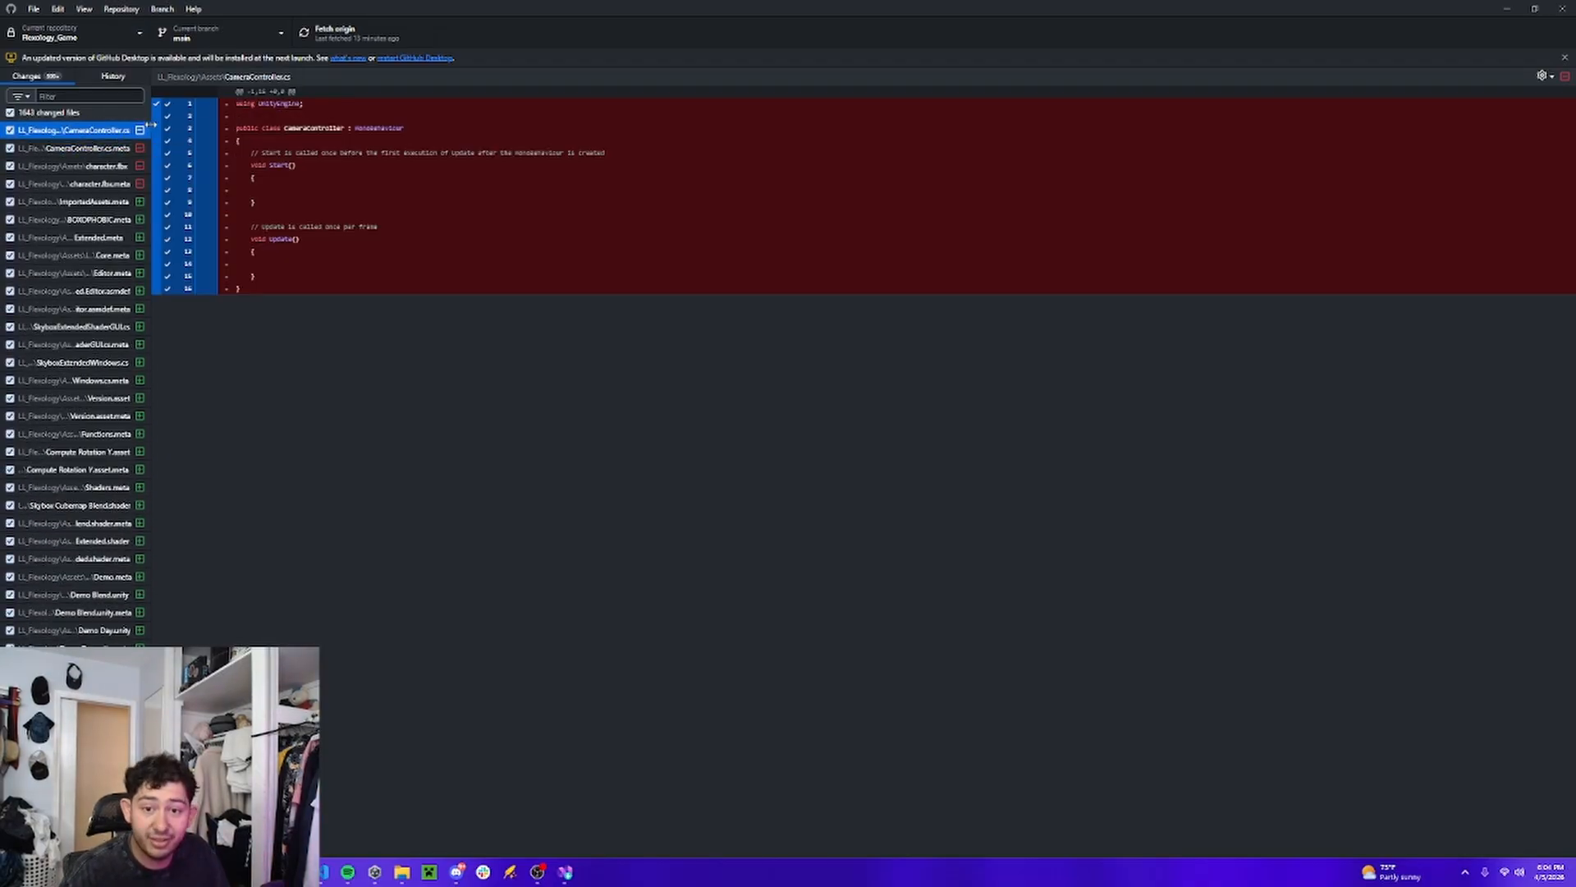
scroll(82, 370, "down", 10)
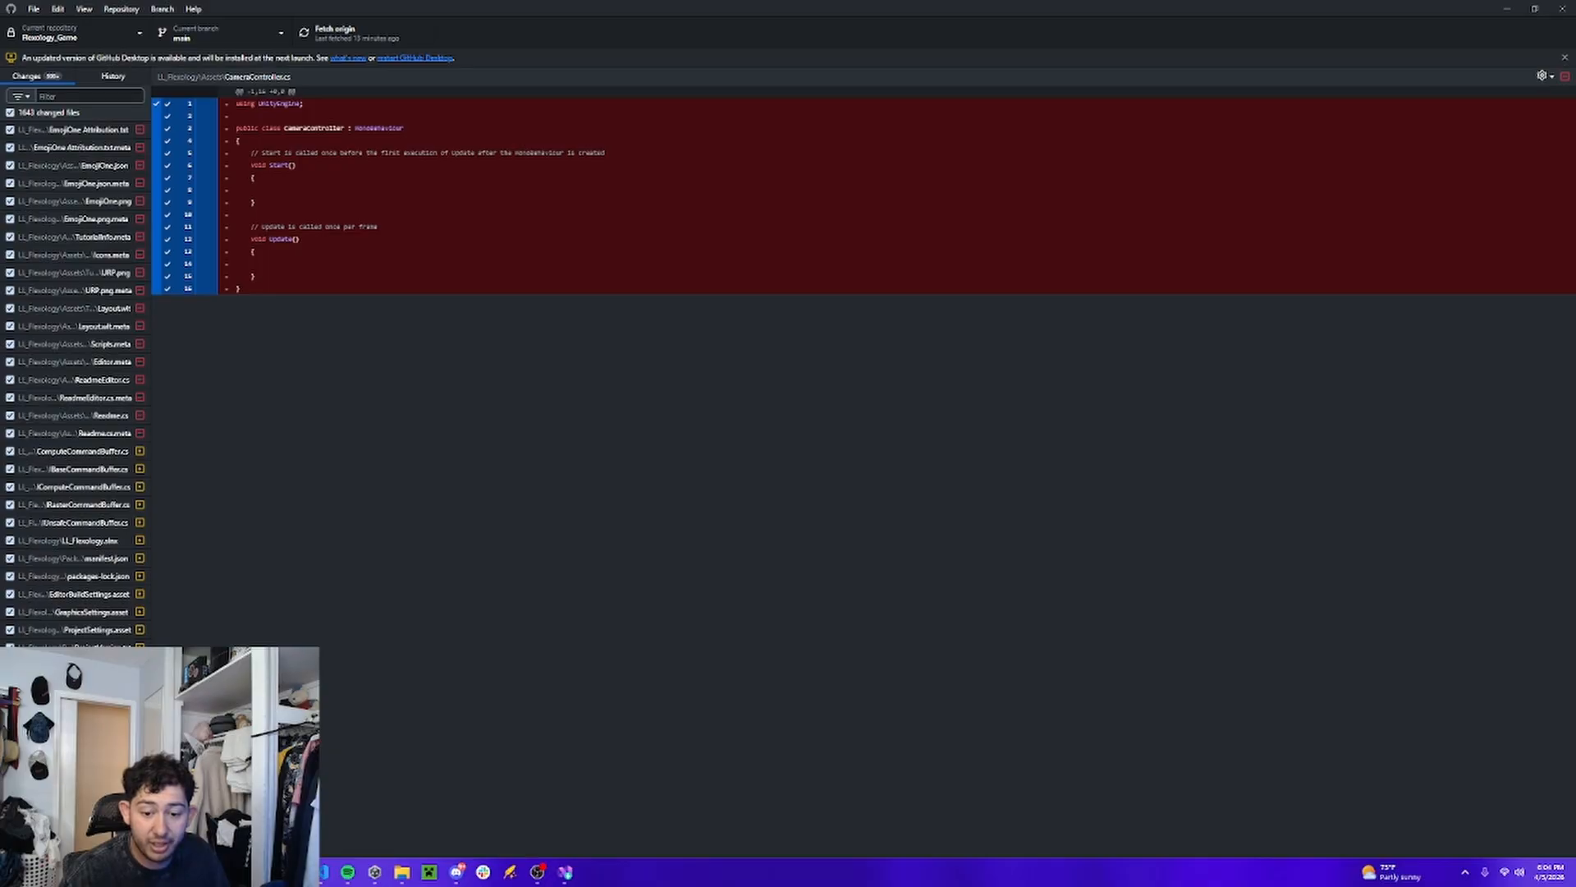
key("ctrl+a")
right_click(50, 362)
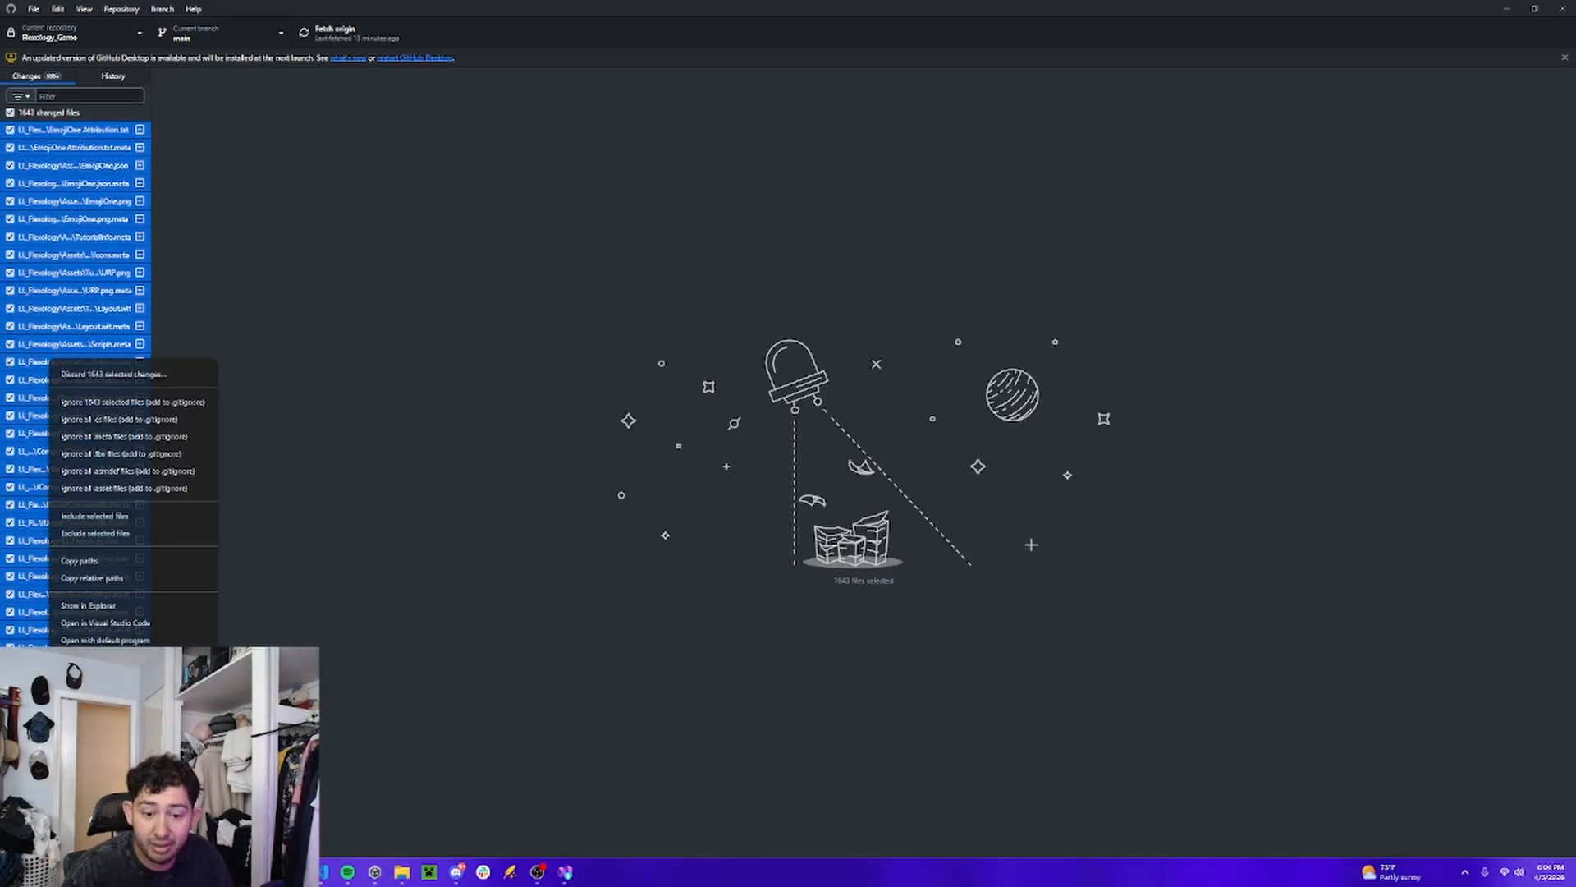
left_click(107, 374)
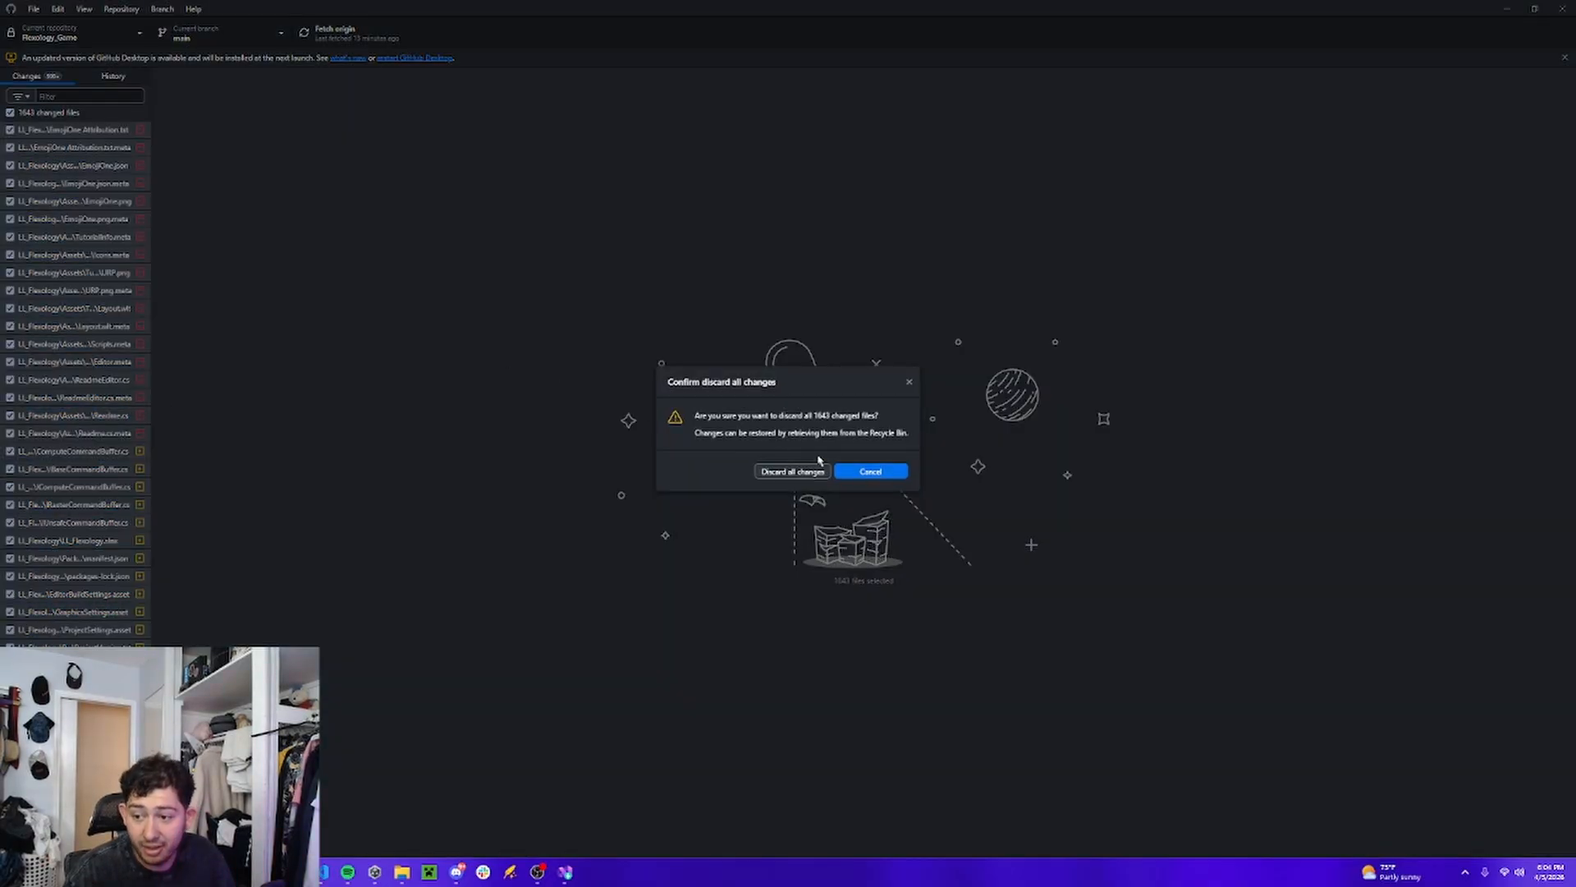
left_click(786, 474)
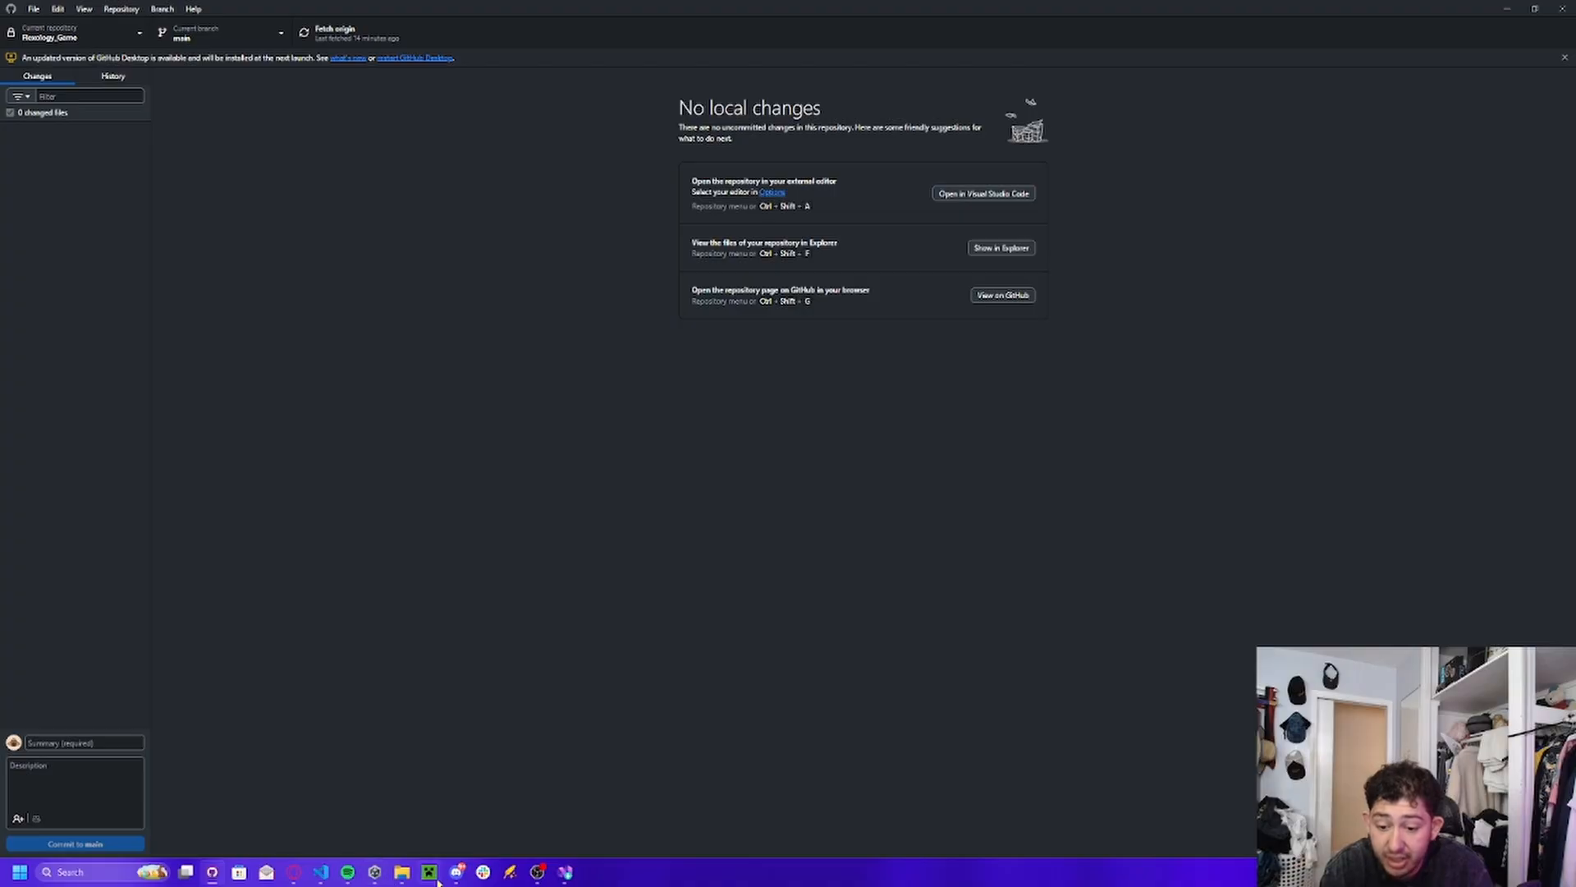
Switch to Unity Hub, open the LL_Flexology project, and inspect the CameraController script among its assets.
left_click(381, 879)
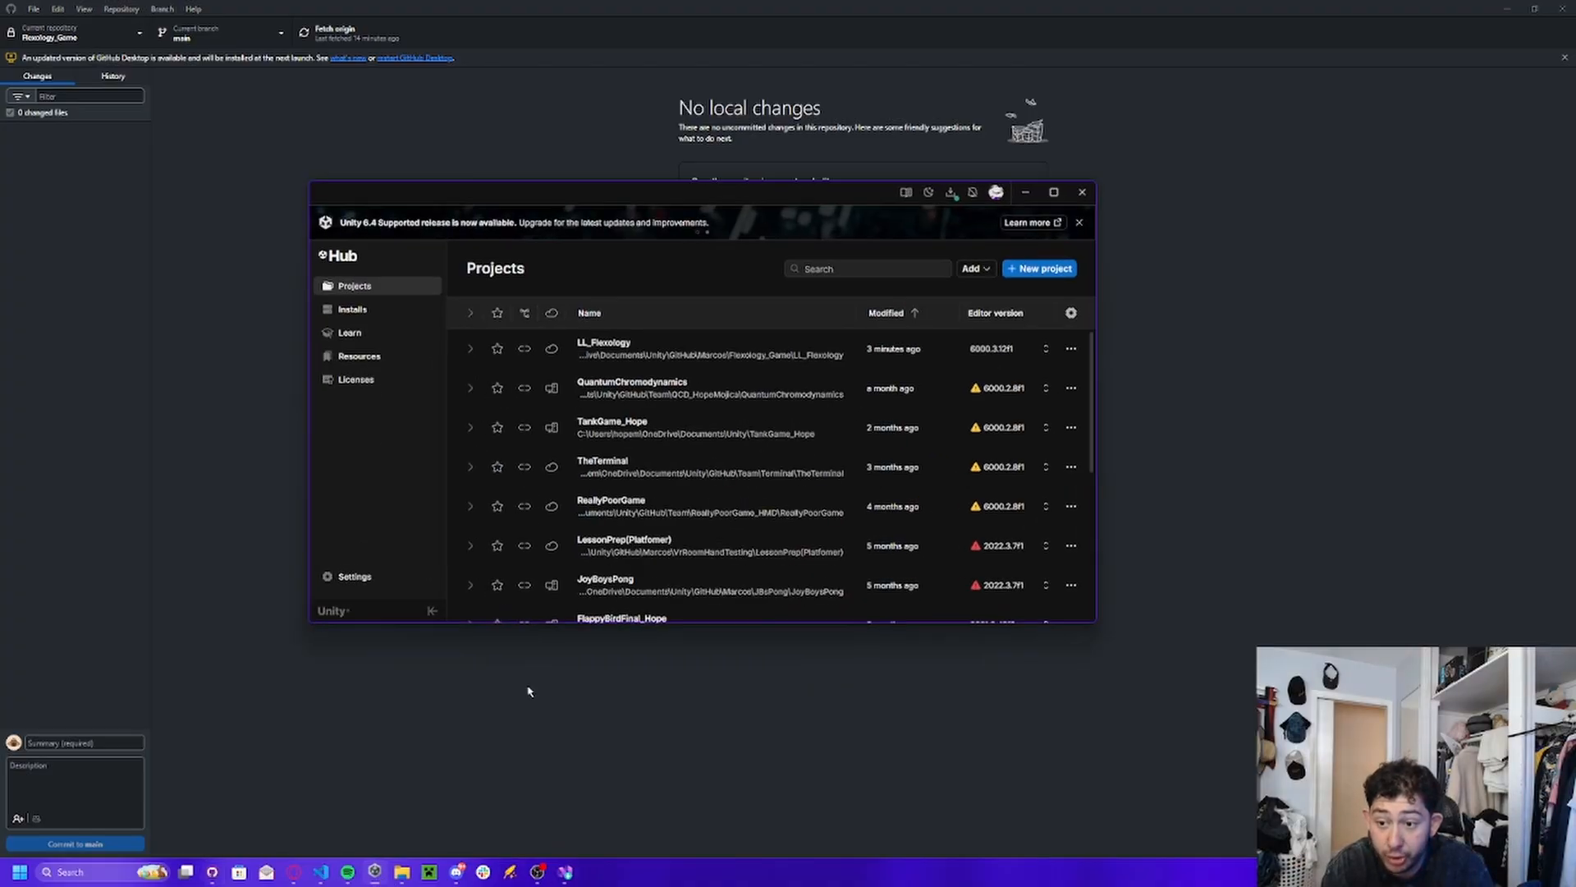
left_click(678, 357)
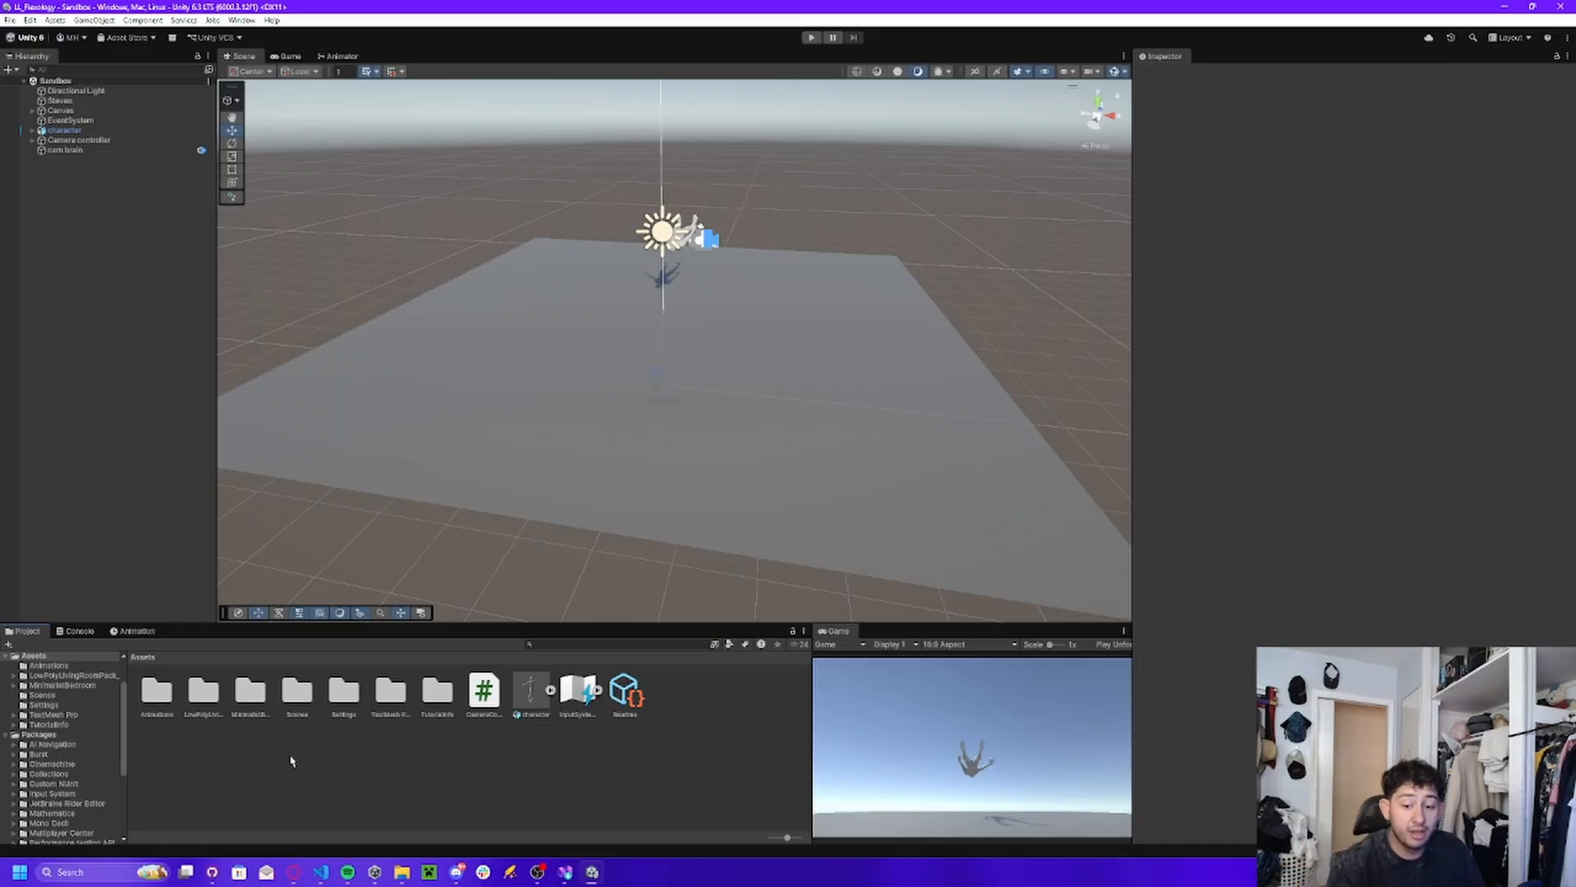
left_click(491, 695)
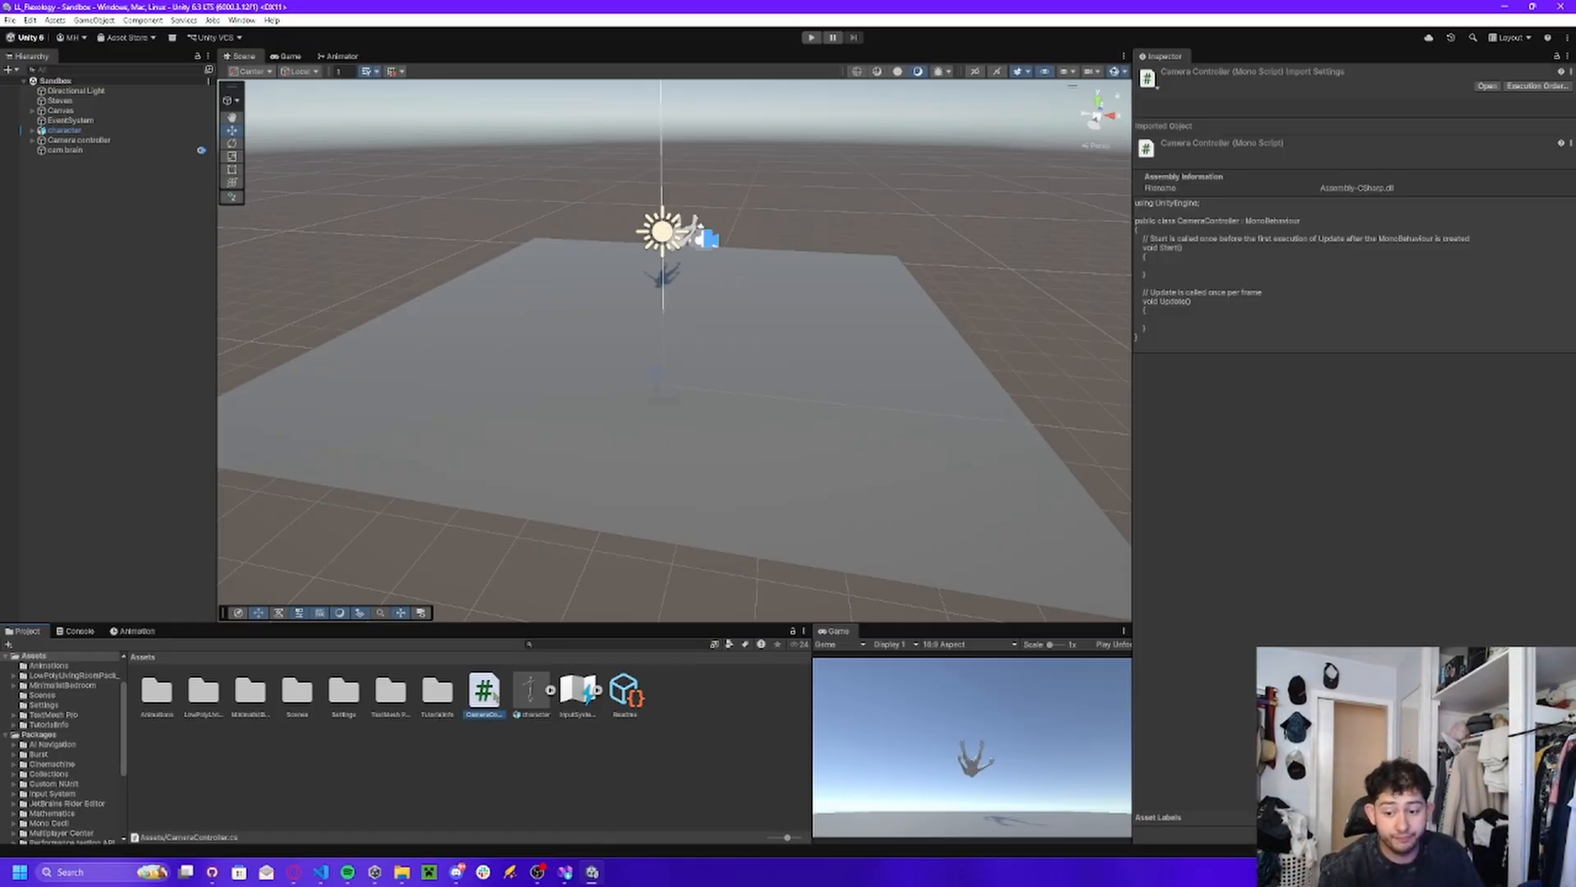
double_click(494, 696)
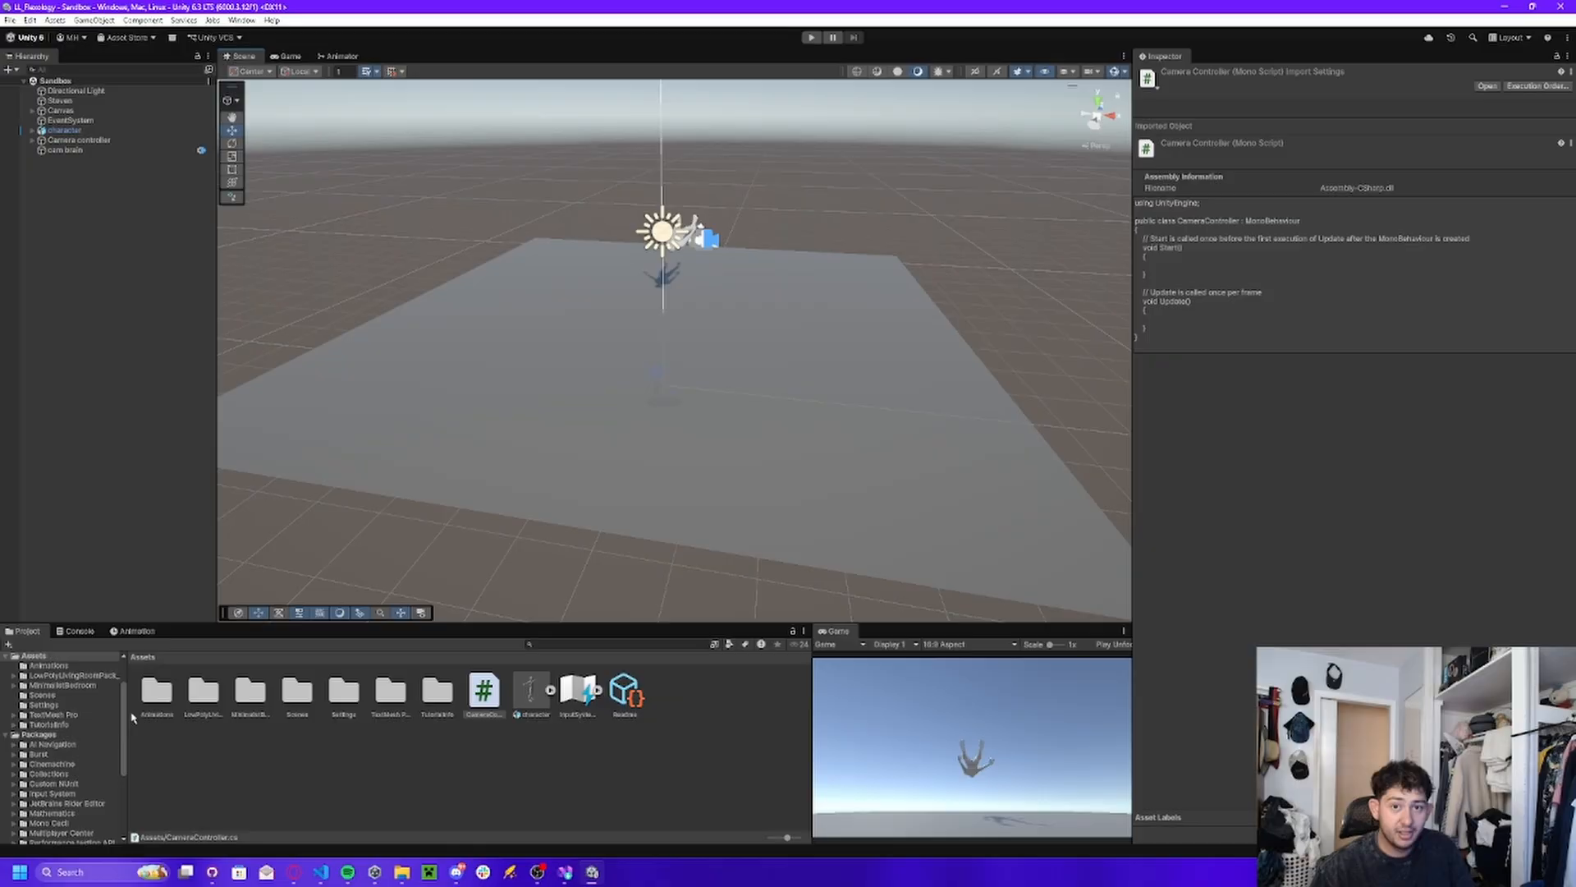
left_click(493, 749)
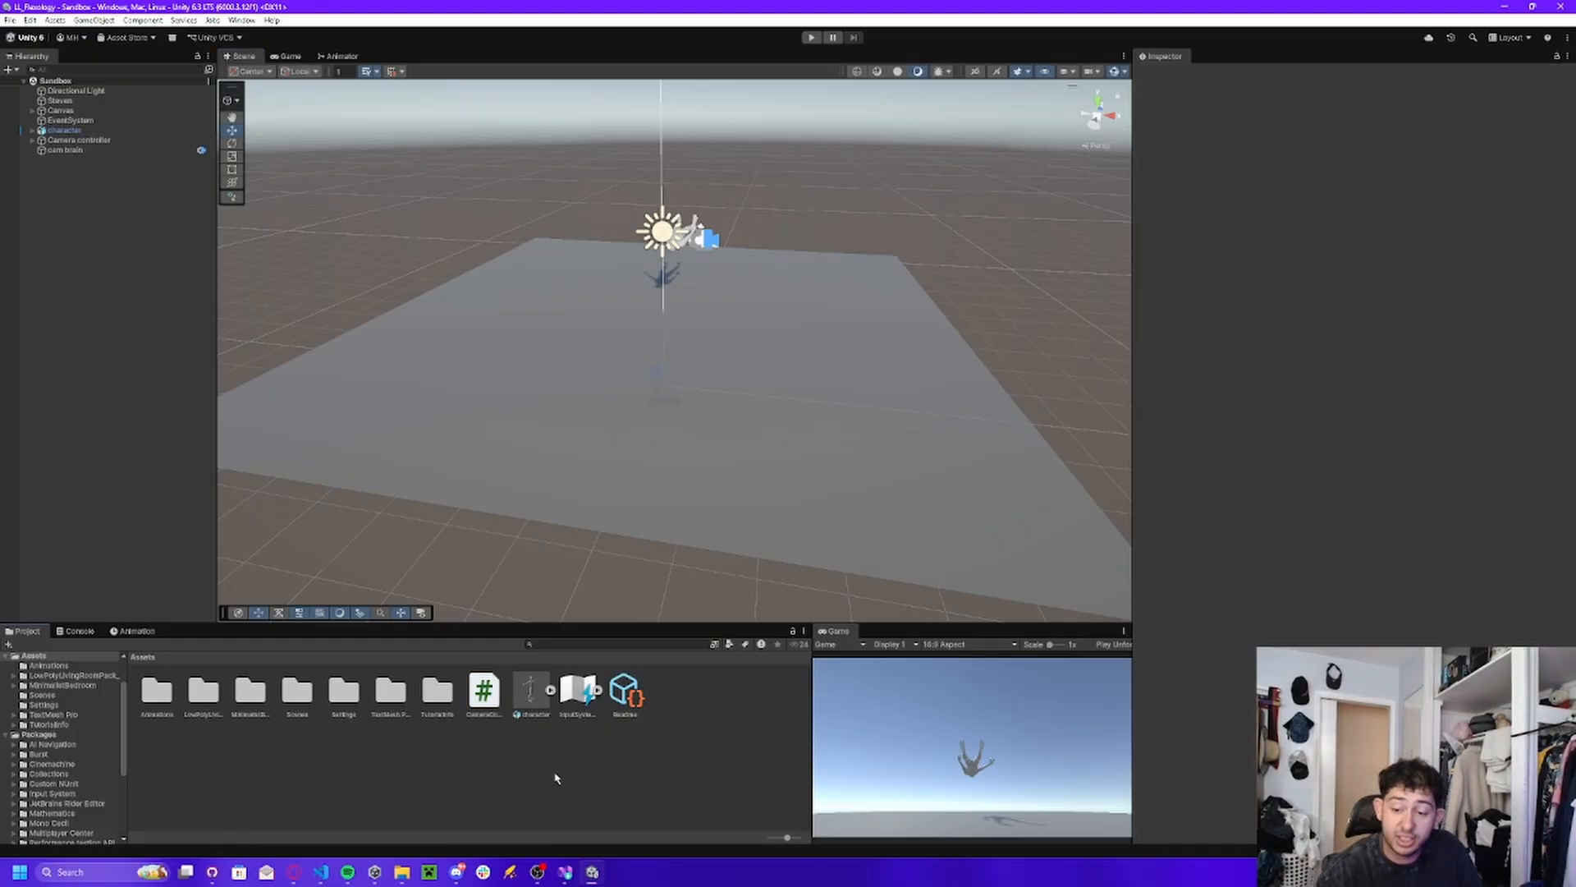
Move InputSystem_Actions, Readme, and the TutorialInfo and TextMesh Pro folders into the Settings folder.
left_click(579, 697)
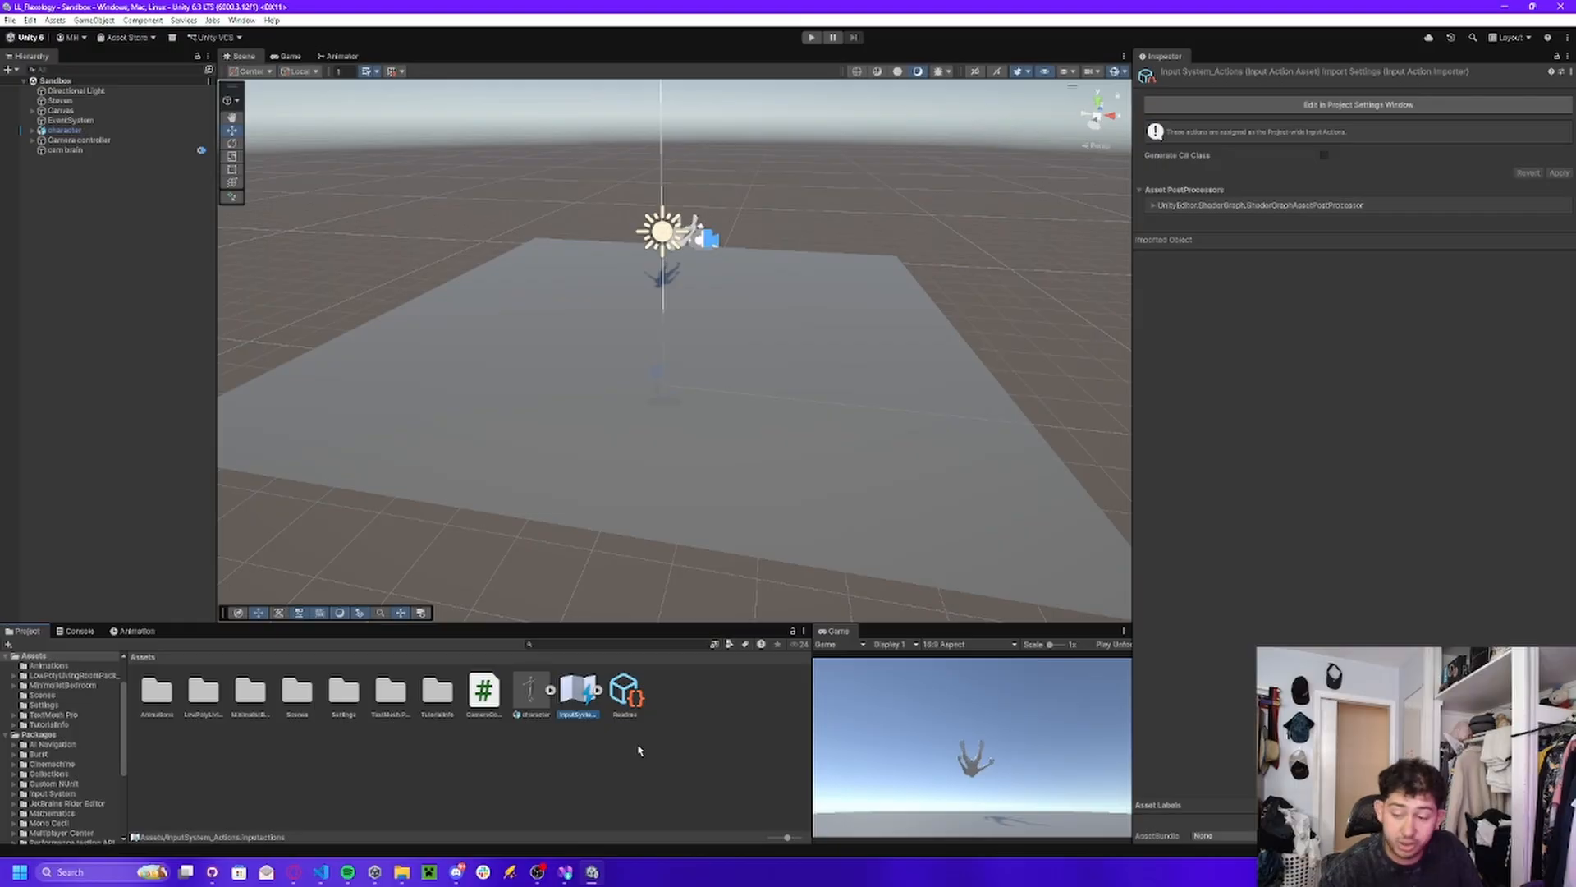
left_click(627, 699, "ctrl")
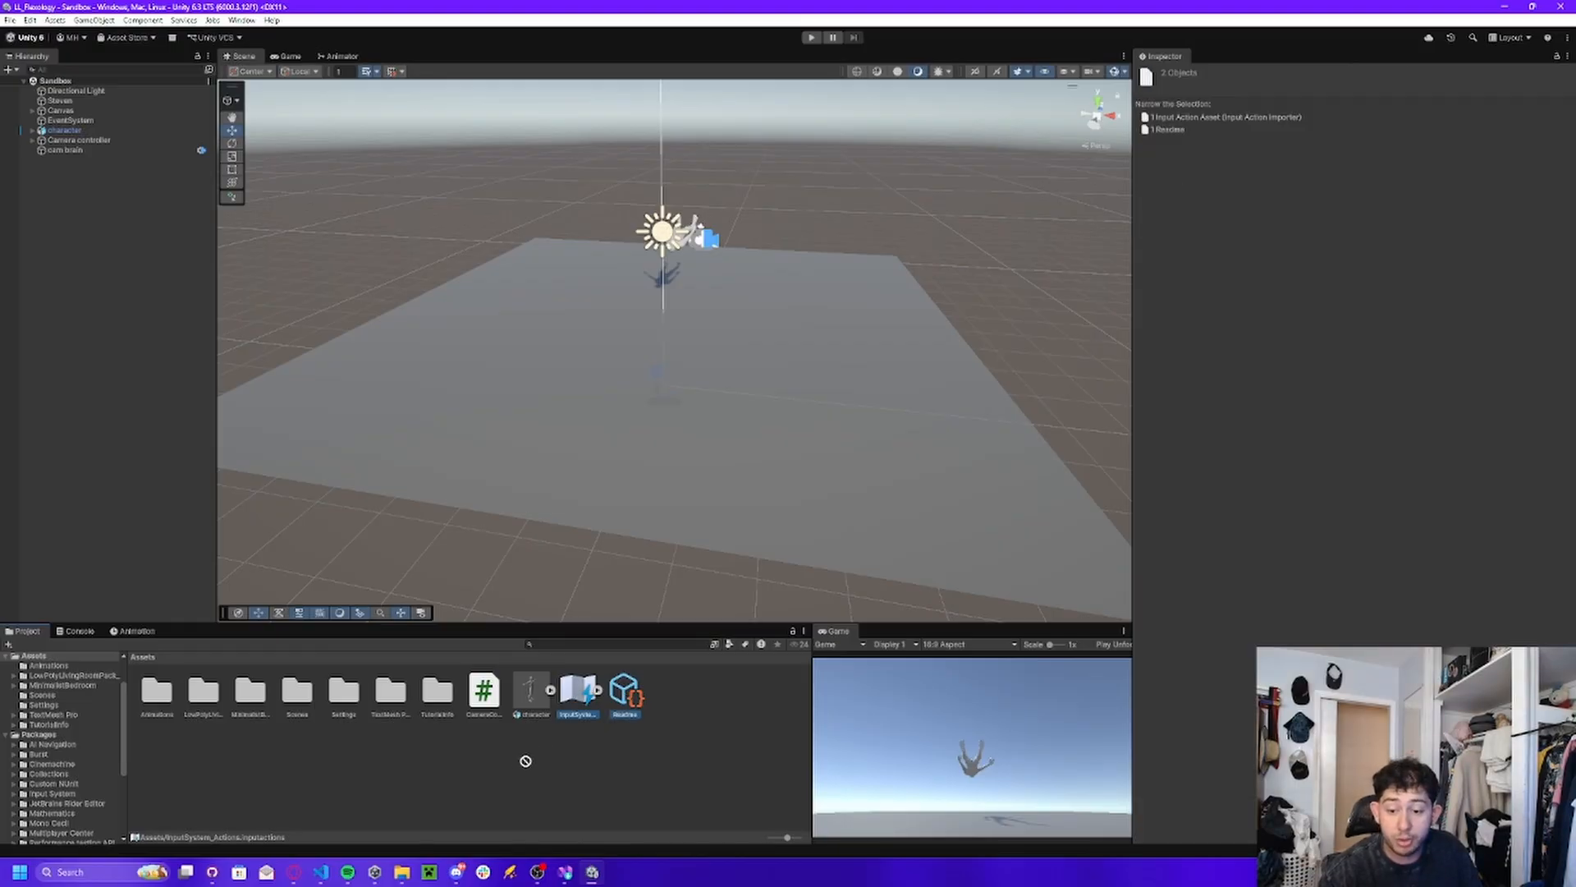
left_click_drag(526, 761, 348, 714)
left_click(389, 692)
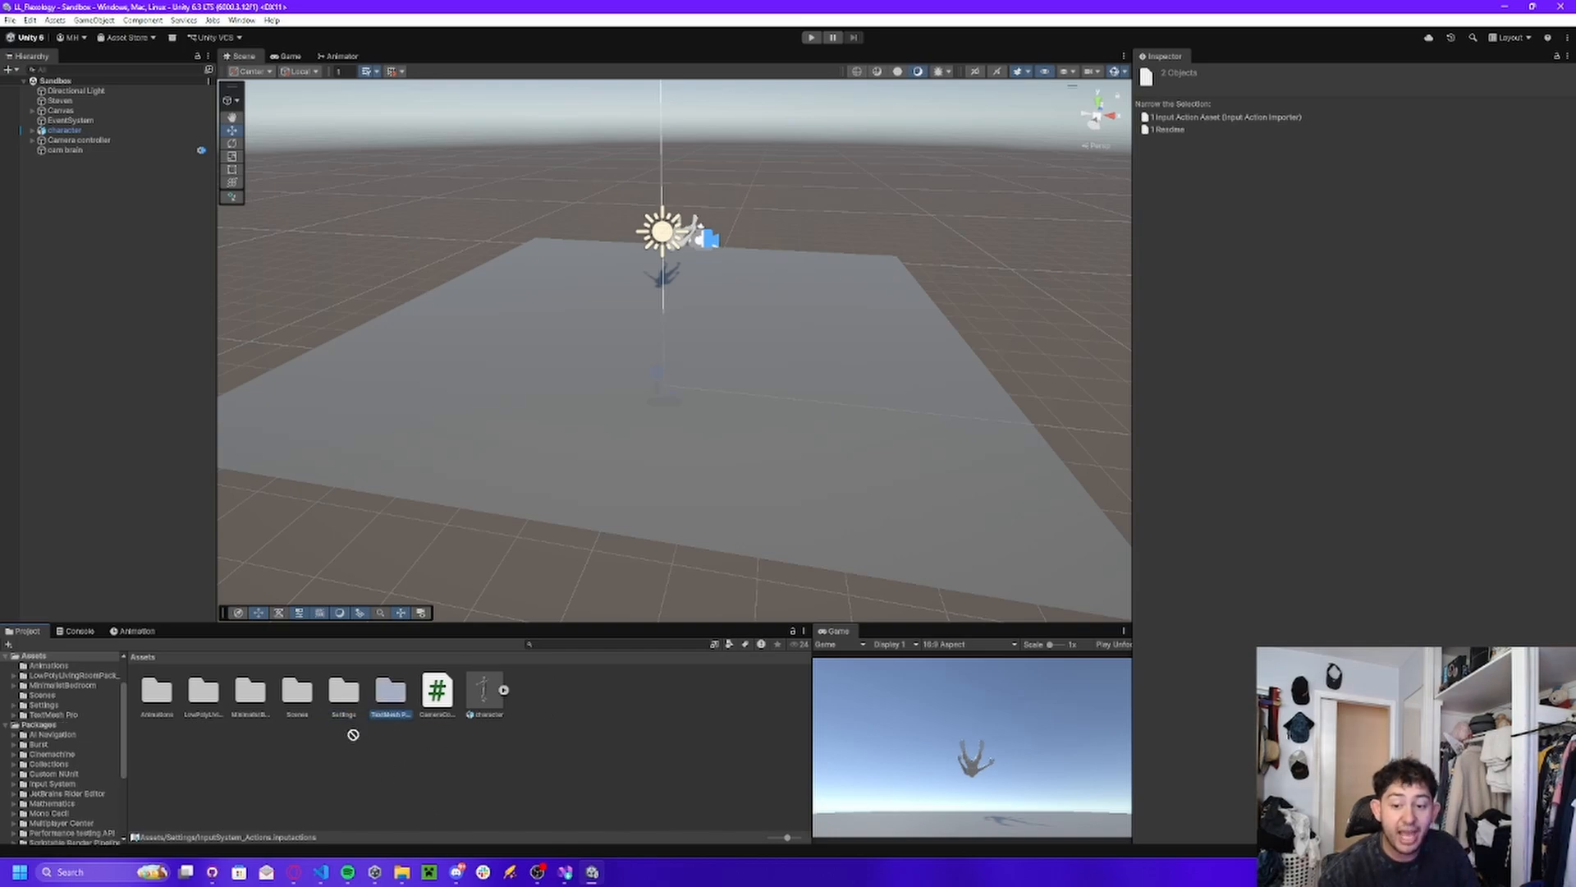
left_click(338, 697, "ctrl")
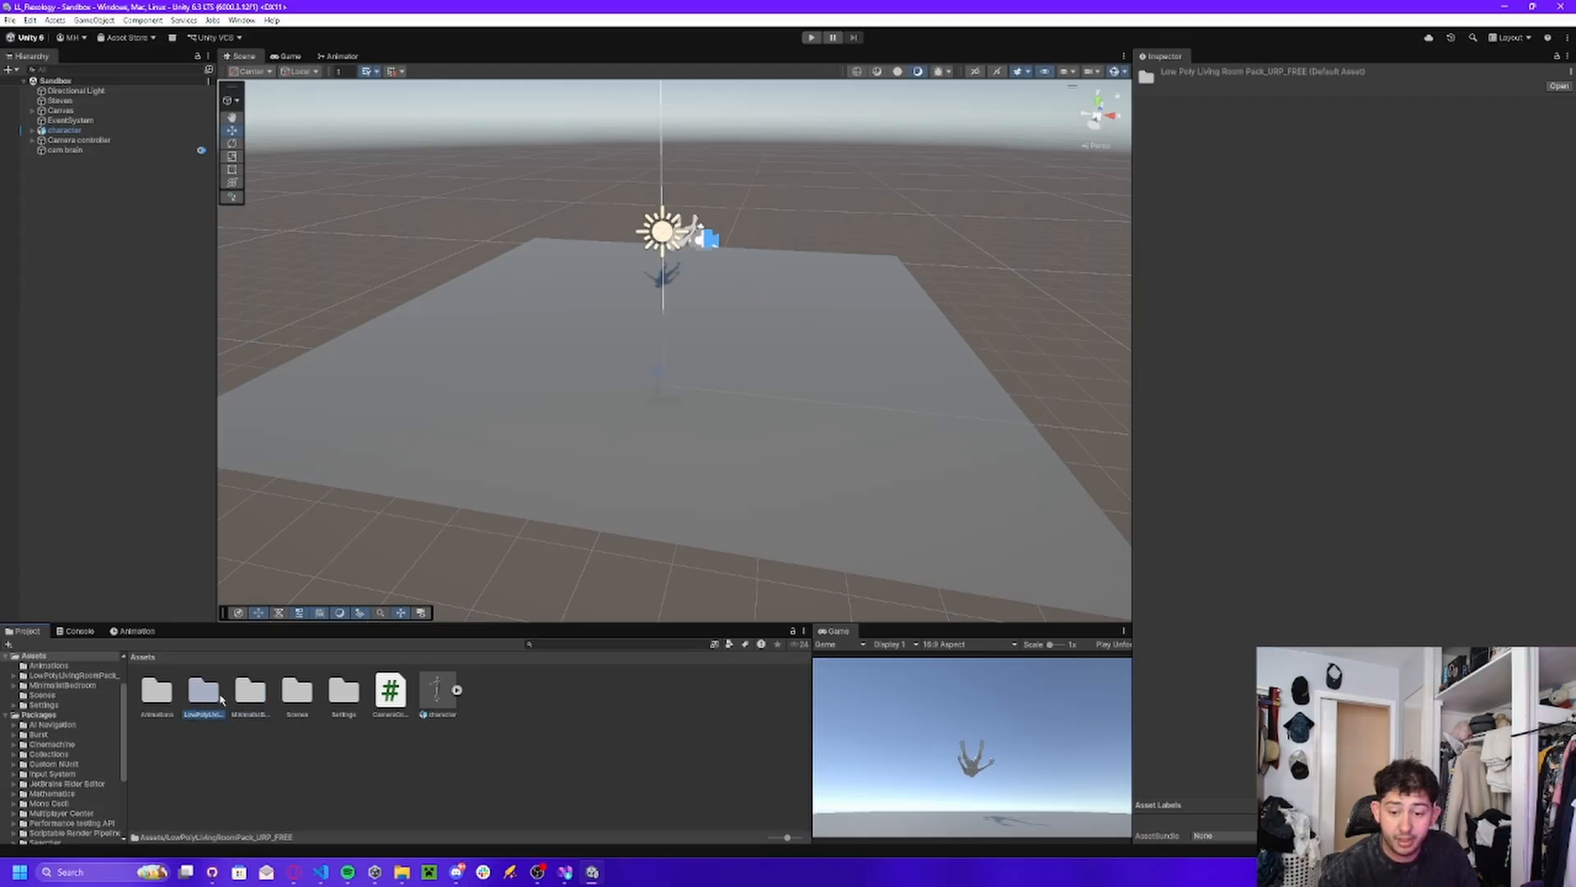
Create a folder named ImportAssets directly inside the project's Assets folder.
left_click(212, 699)
left_click(250, 694)
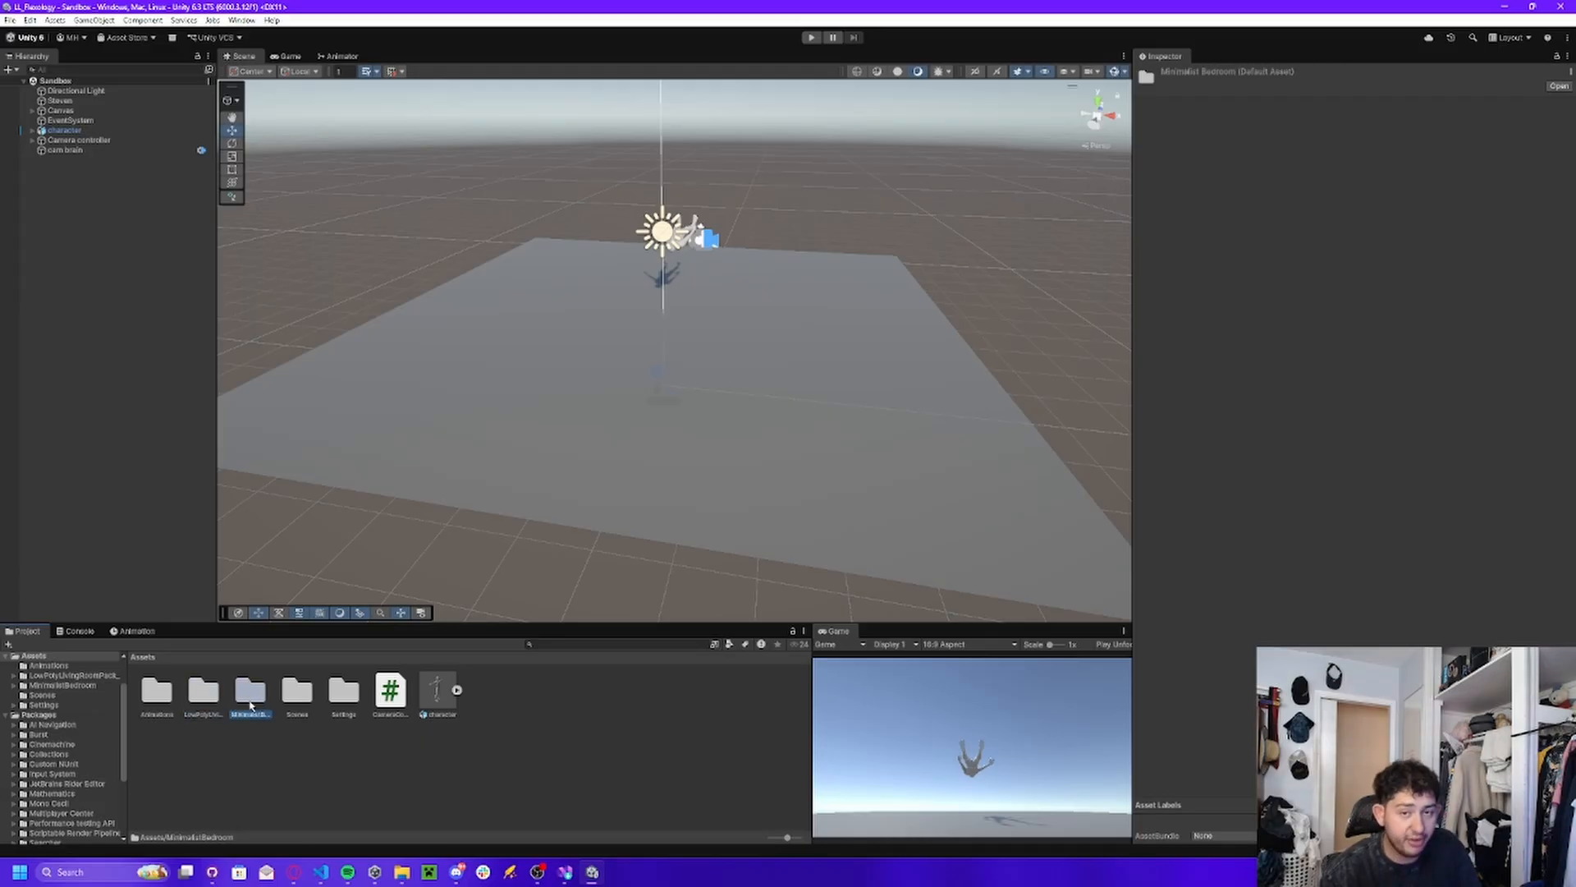
left_click(280, 788)
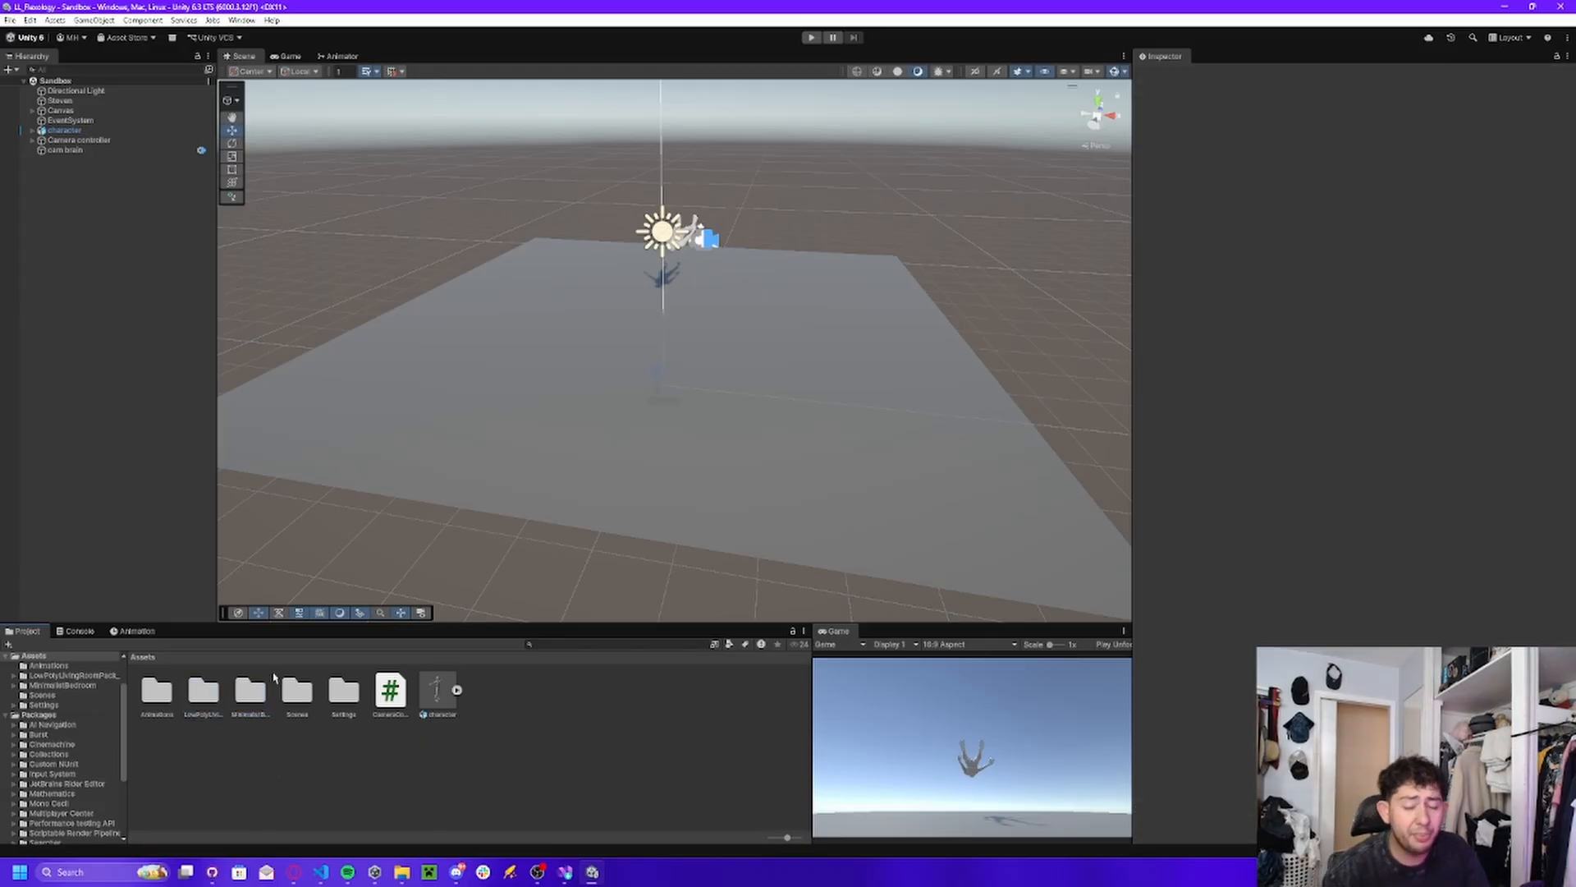
right_click(376, 774)
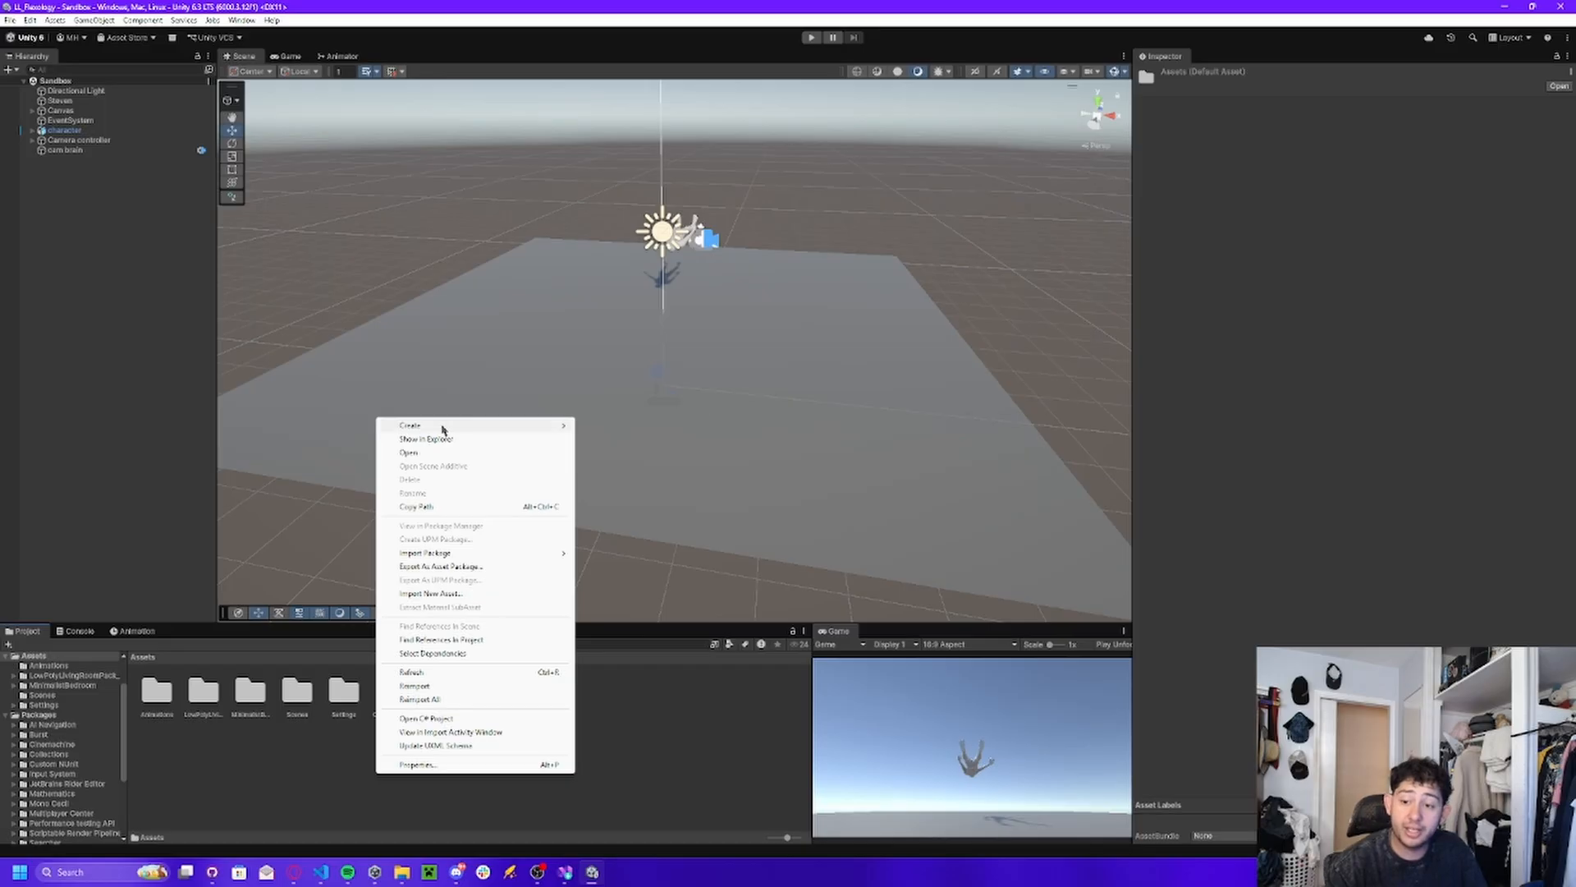
mouse_move(443, 427)
left_click(612, 427)
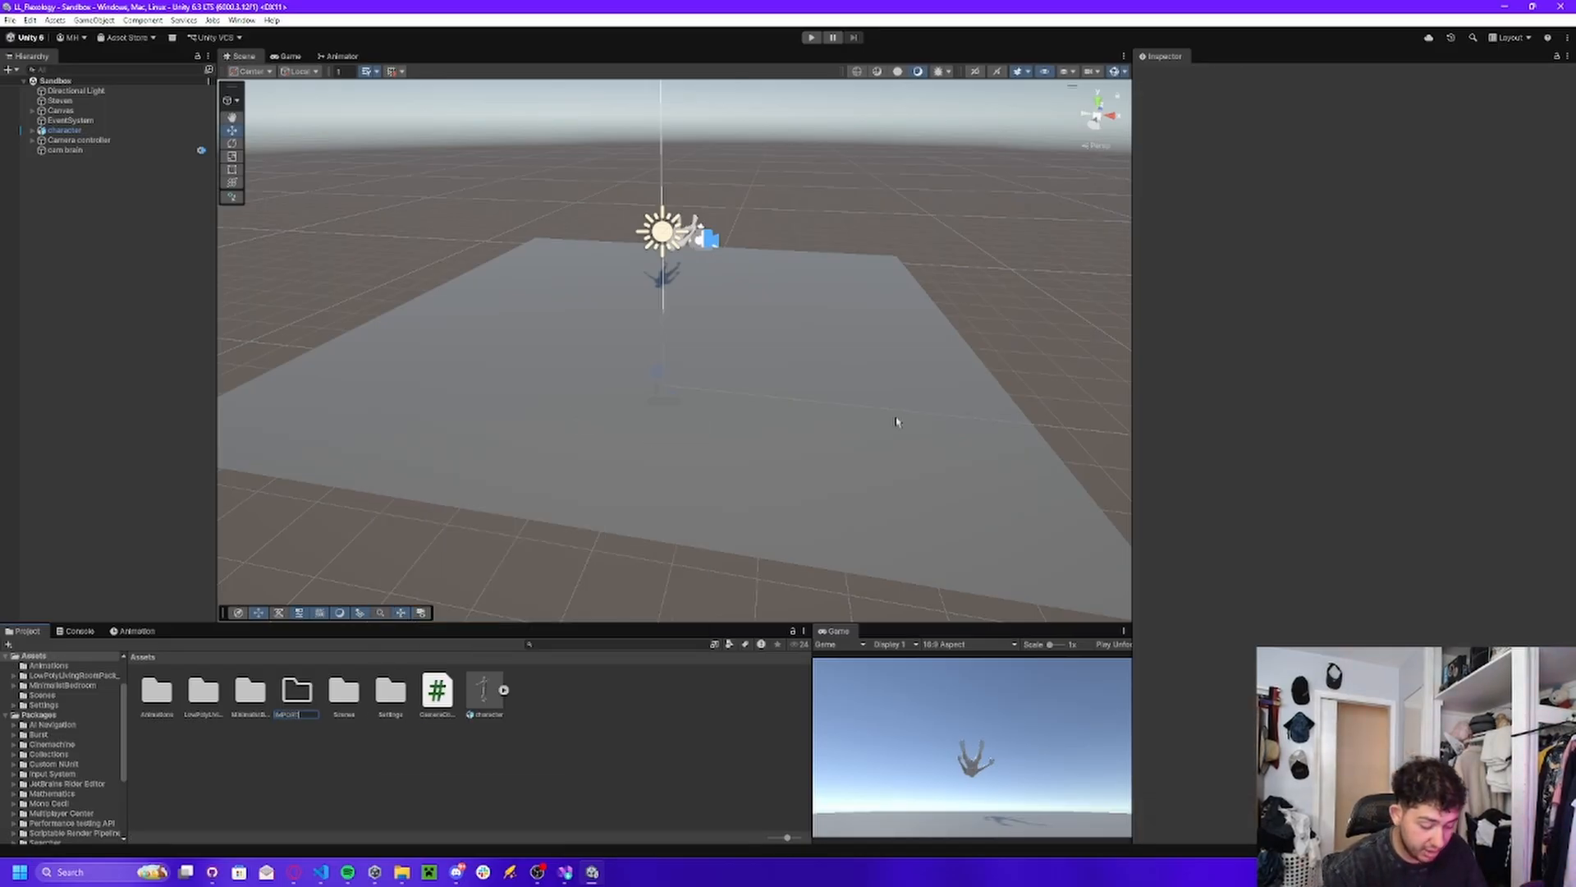
type("ImportAssets")
key("Return")
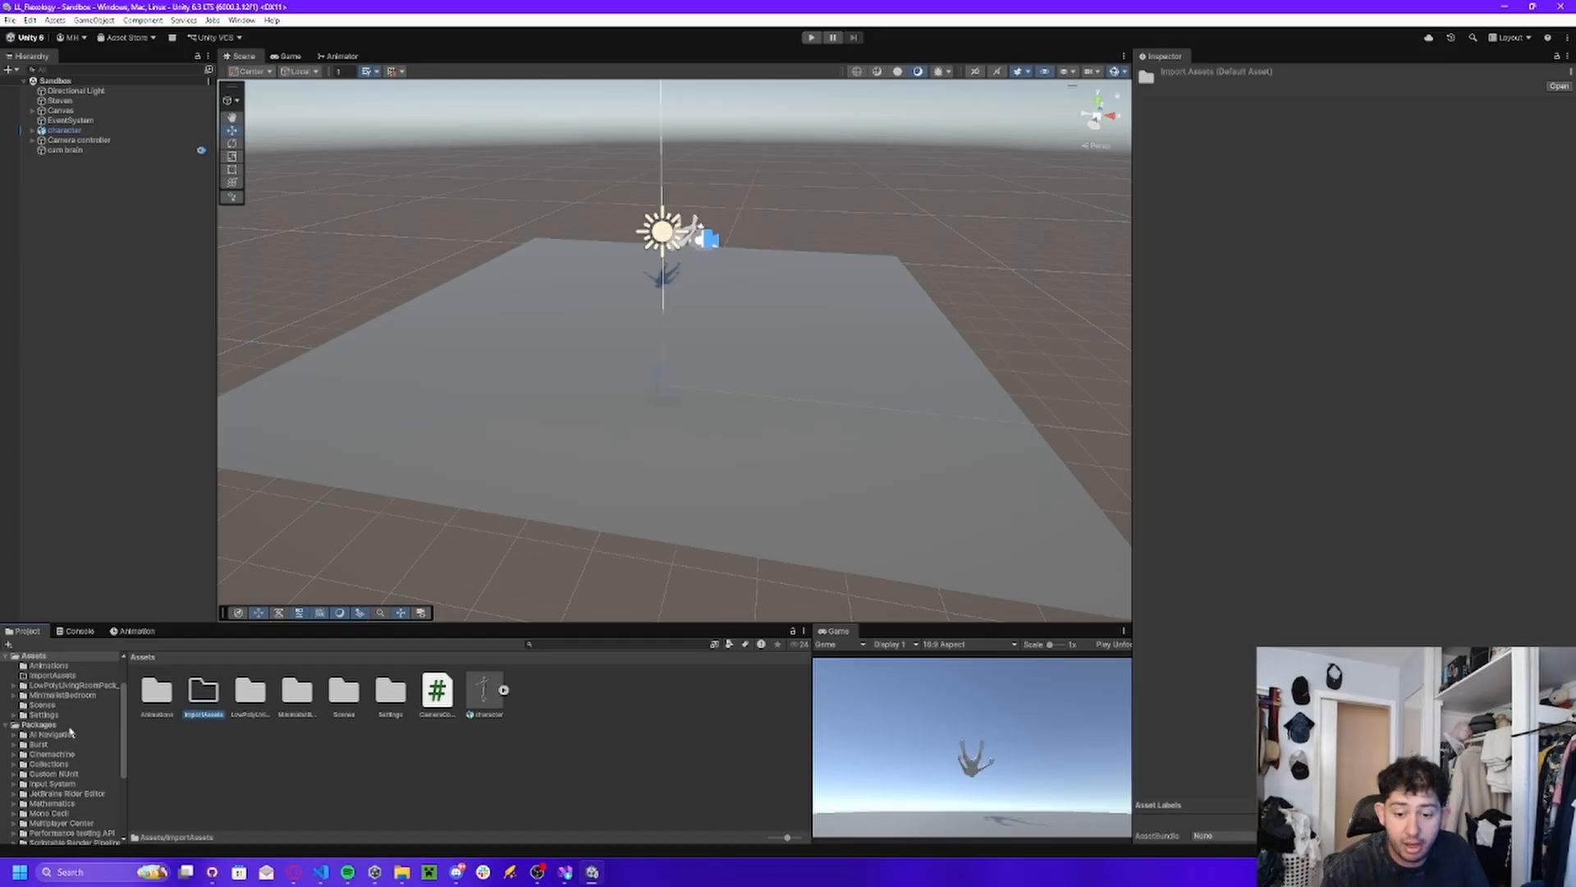
Move the LowPolyLivingRoomPack_URP_FREE and MinimalistBedroom folders and the character model into the ImportAssets folder.
left_click(251, 693)
left_click(296, 696, "shift")
left_click_drag(249, 711, 203, 692)
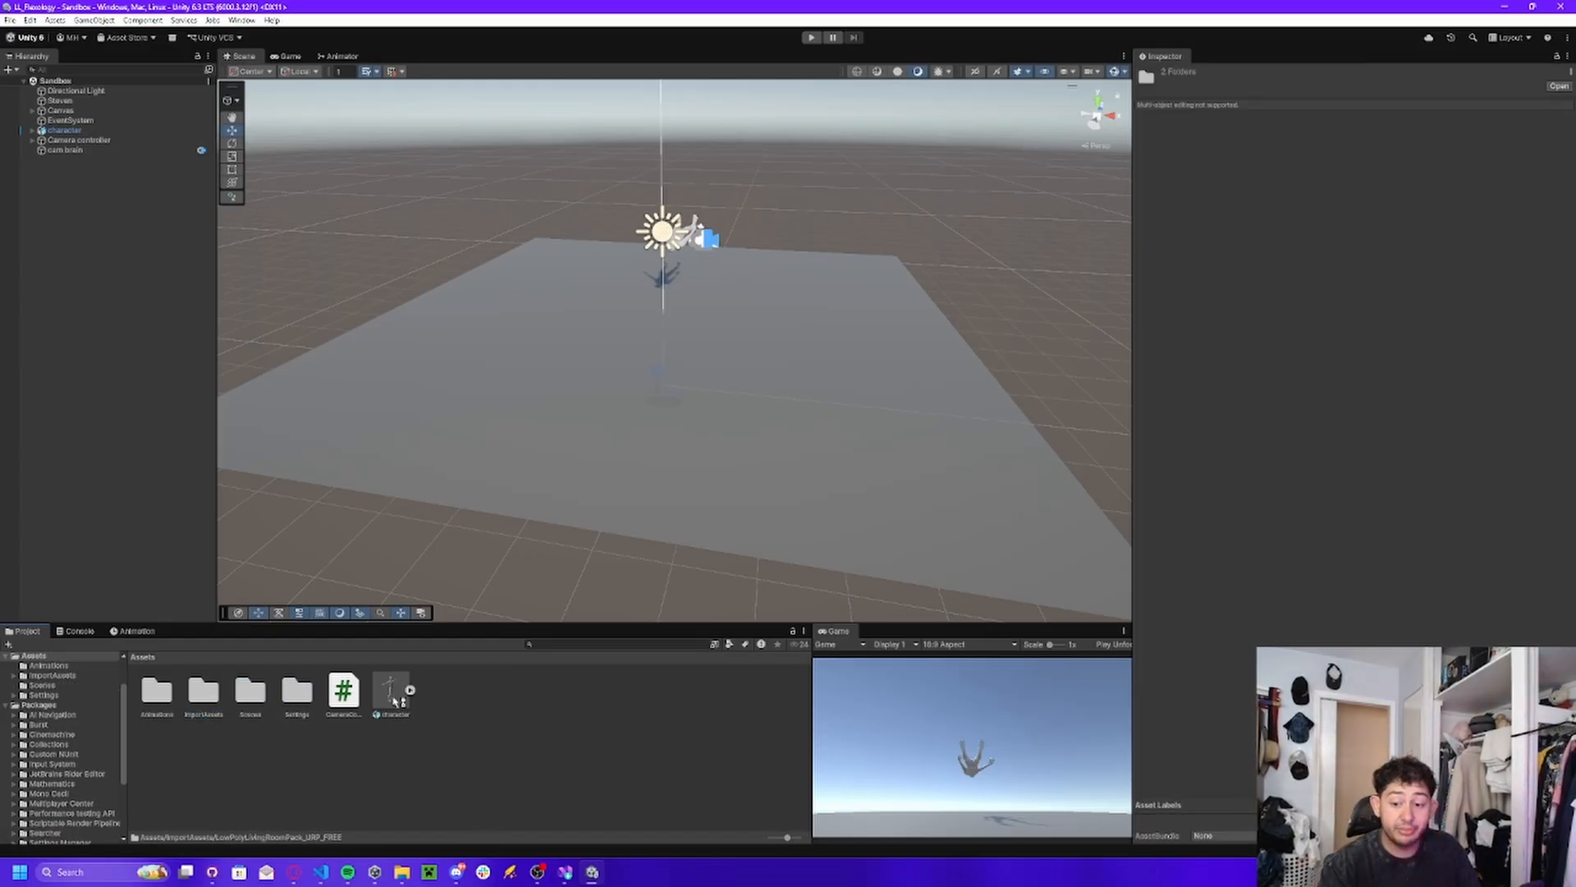
left_click_drag(393, 693, 191, 703)
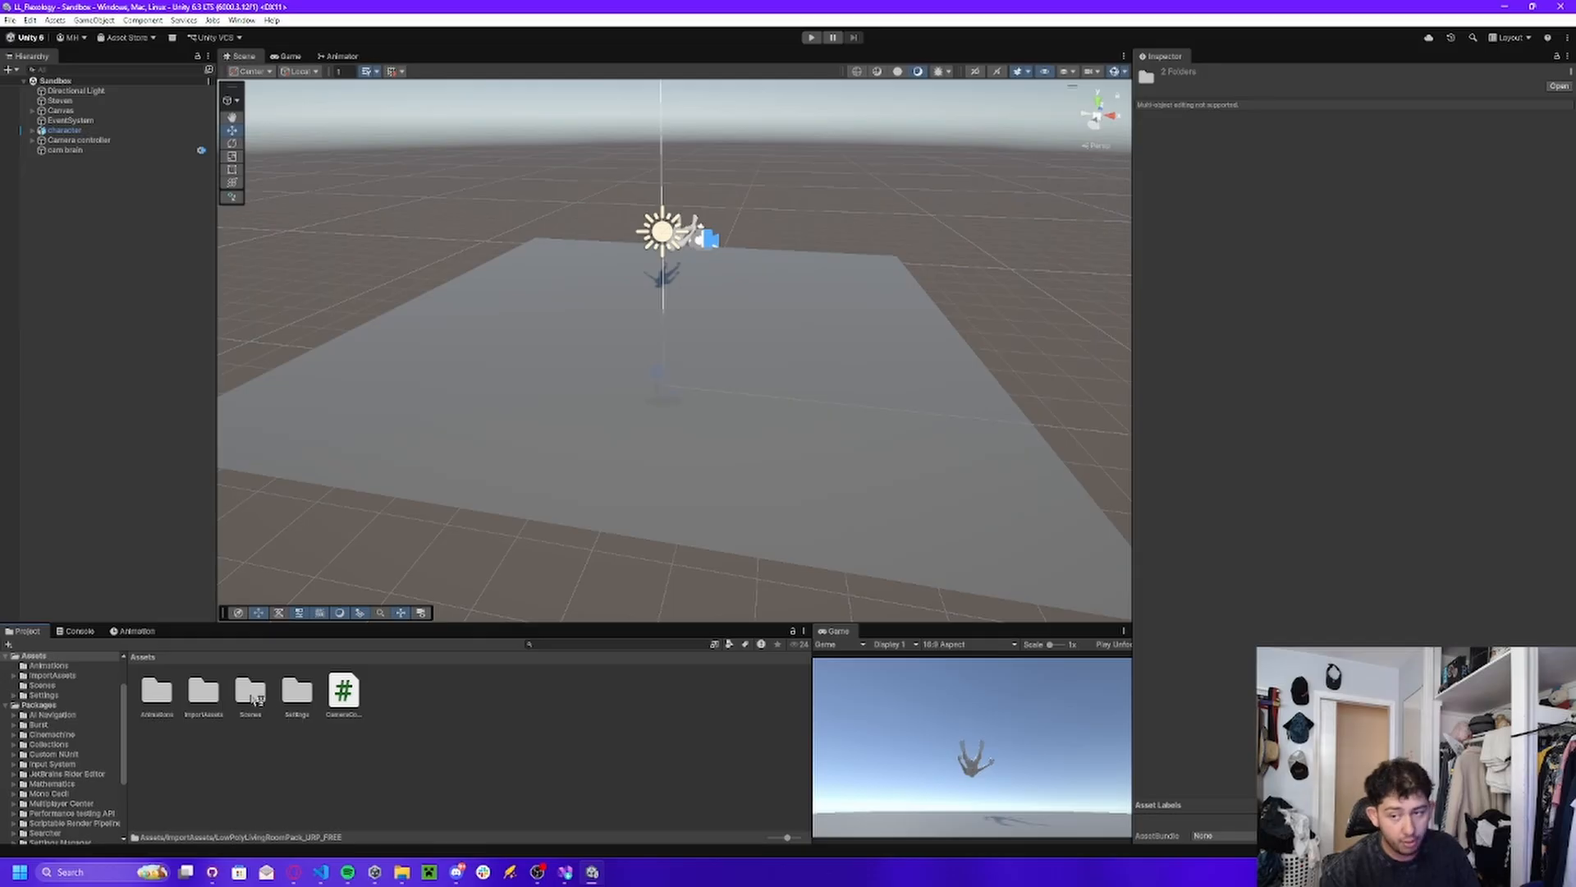
Open SampleScene from the Scenes folder and delete the old Sandbox scene asset.
right_click_drag(521, 447, 394, 555)
double_click(250, 692)
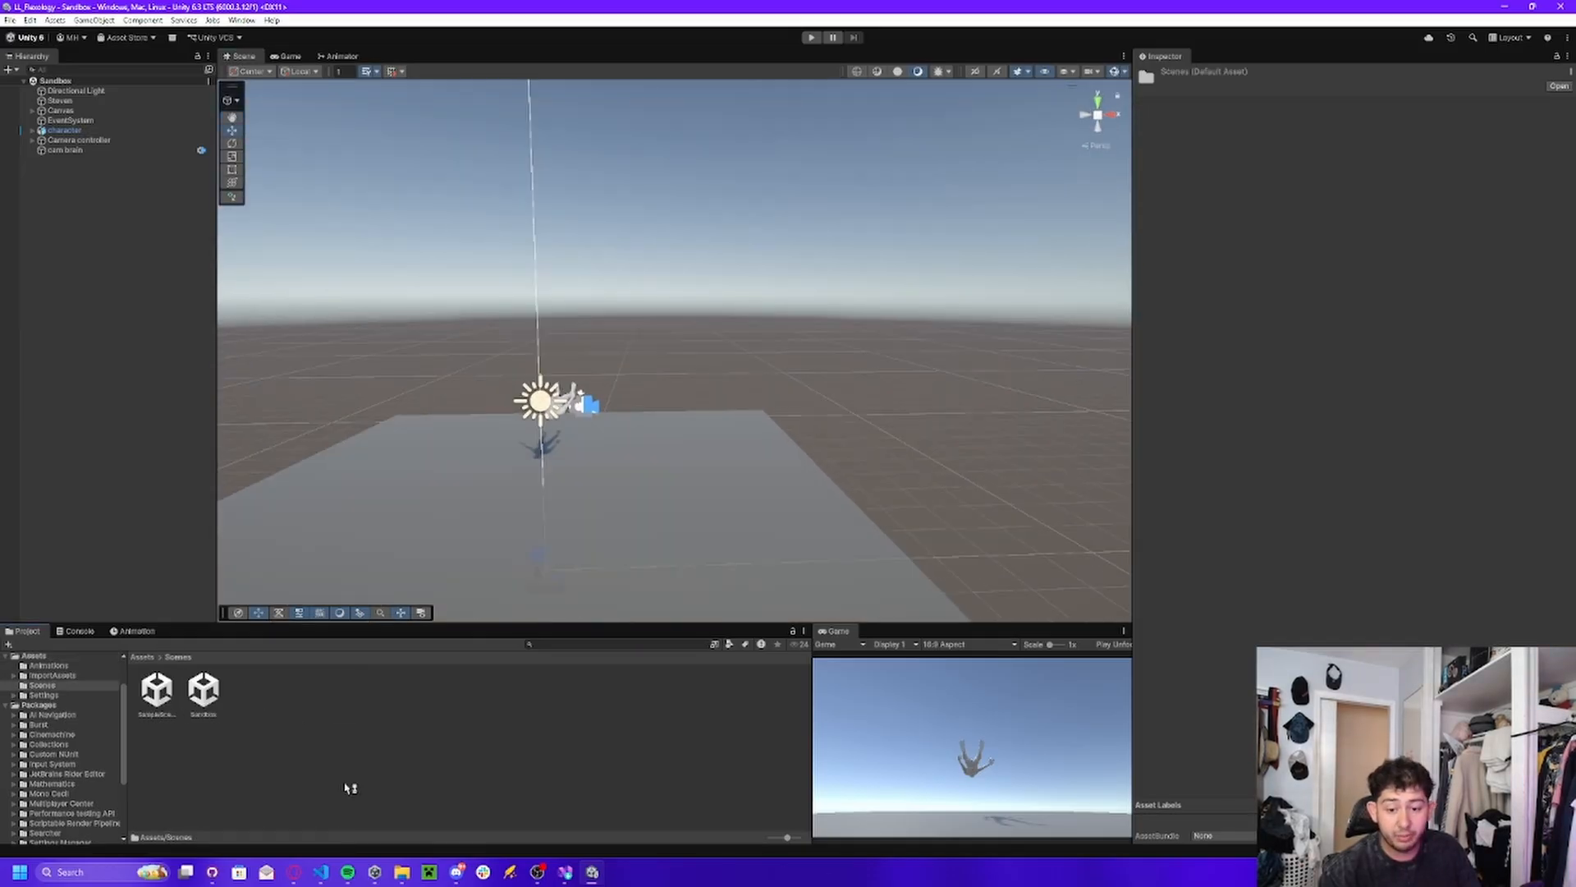
left_click(157, 692)
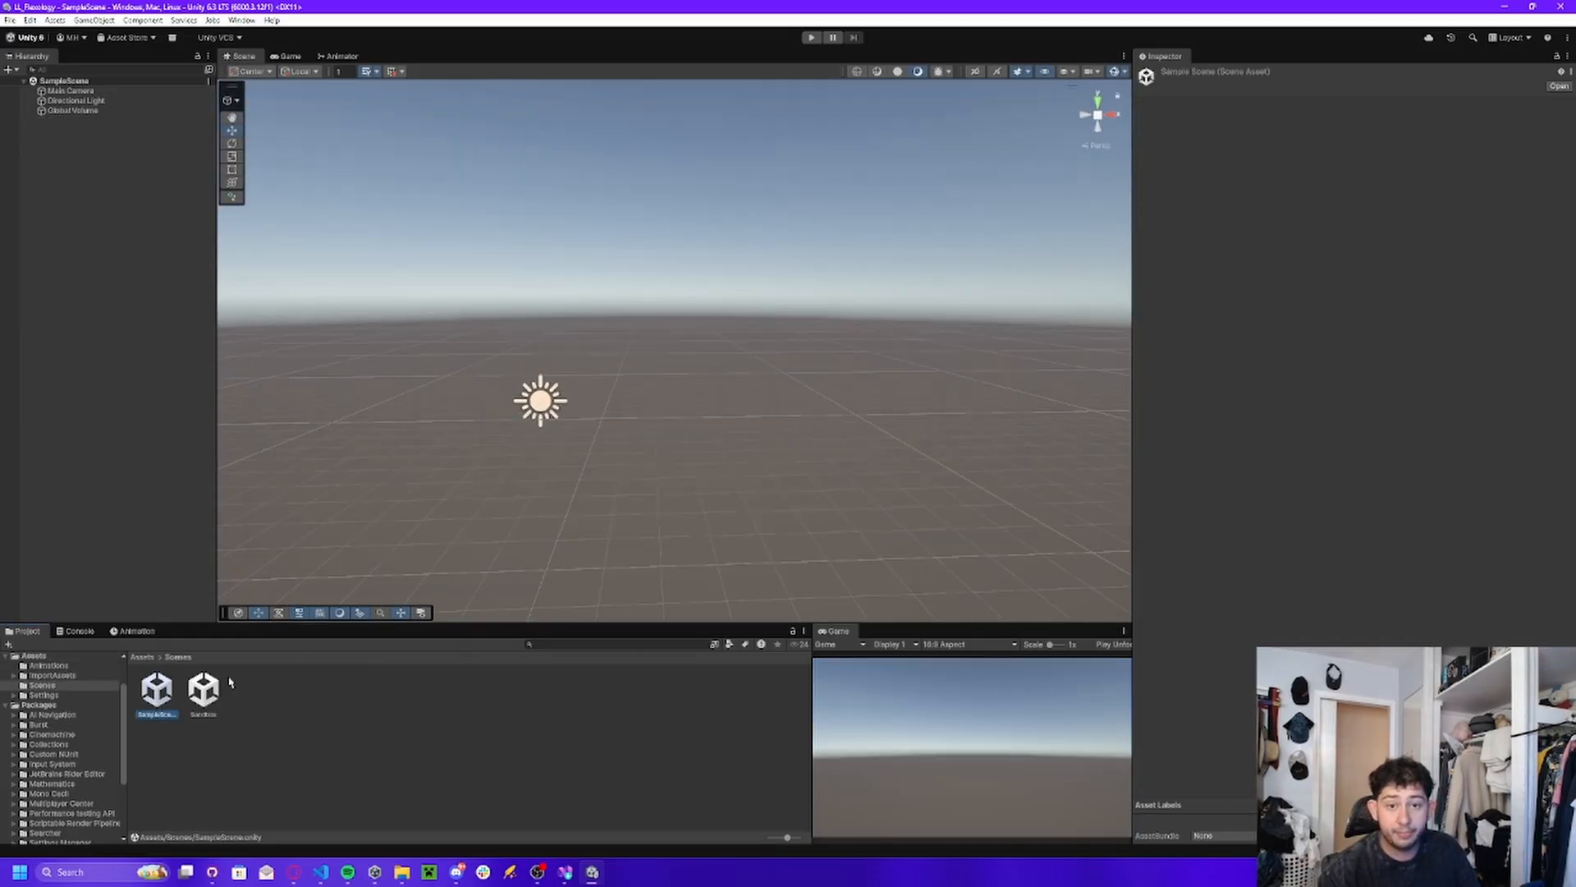
double_click(213, 693)
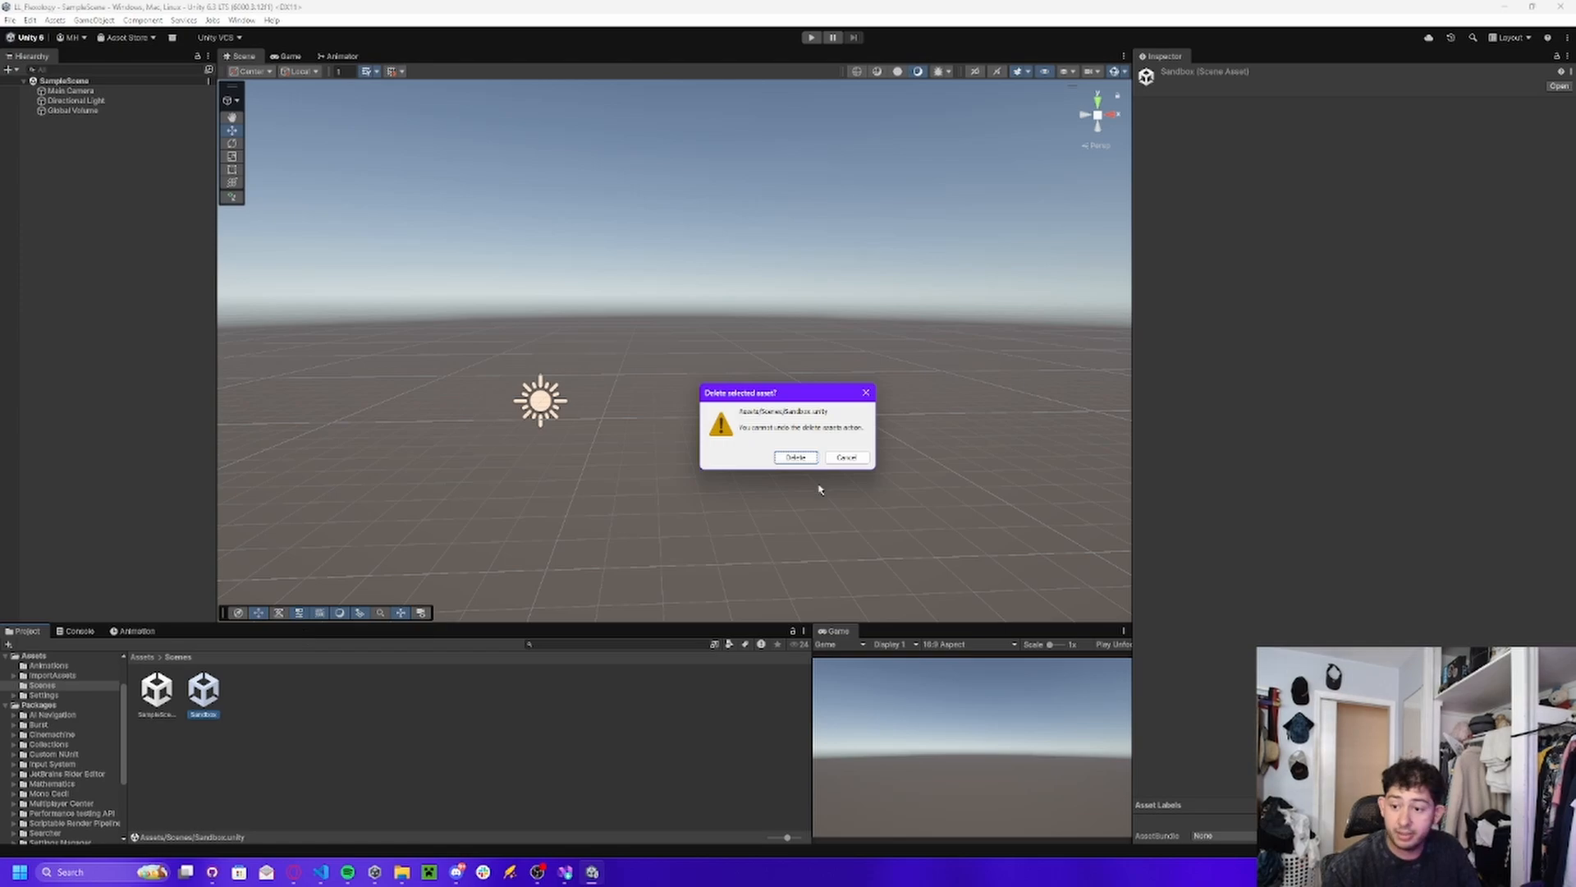
left_click(806, 460)
Rename the SampleScene asset as Sandbox.
right_click(157, 692)
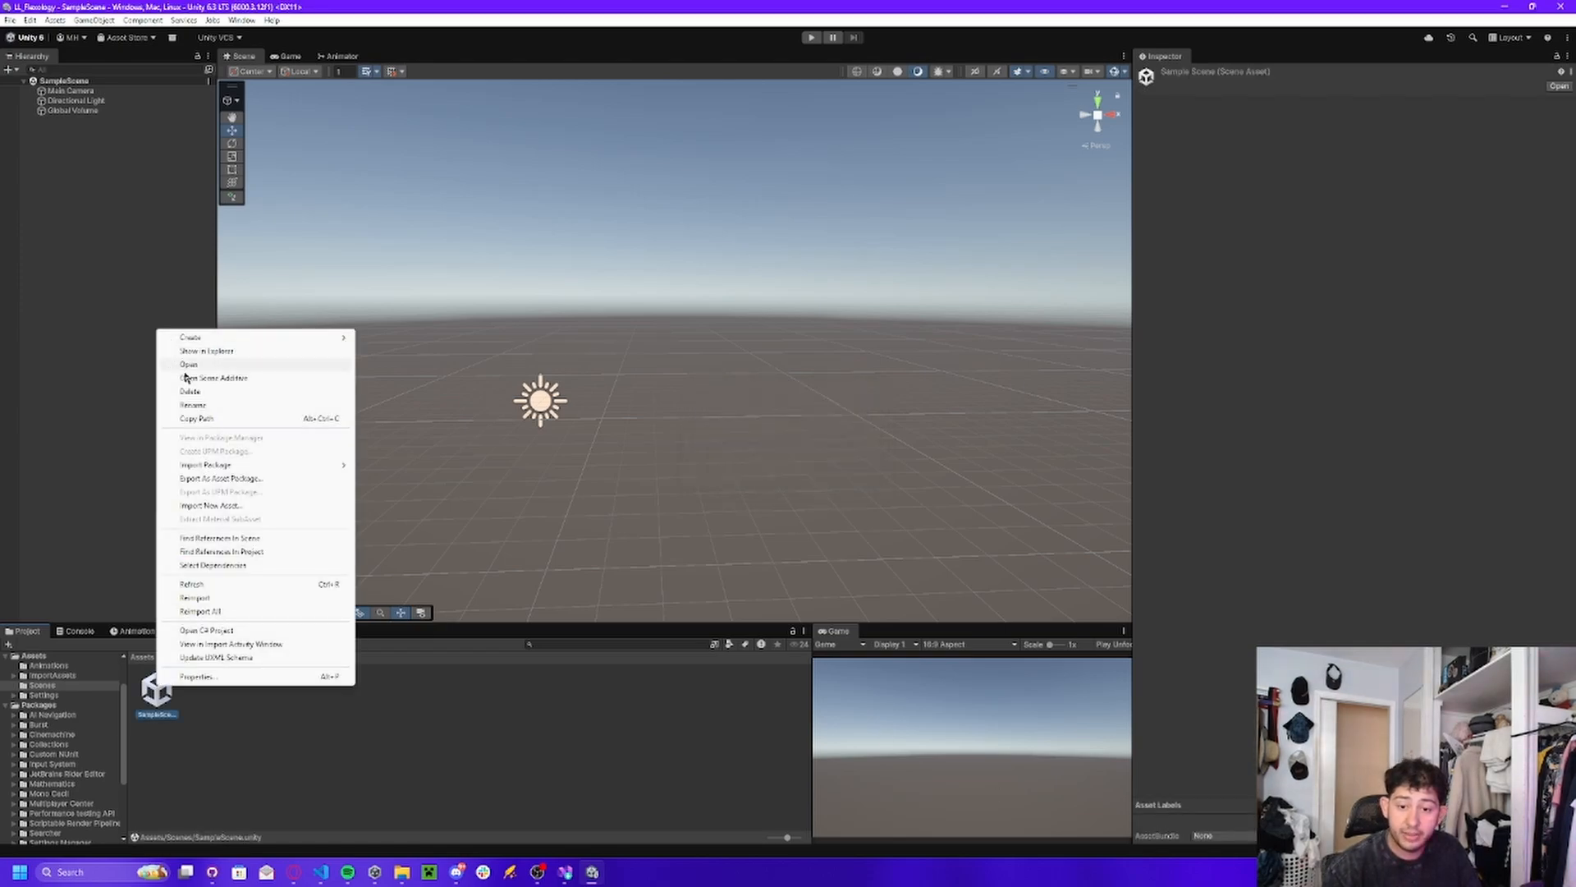
left_click(208, 405)
type("G")
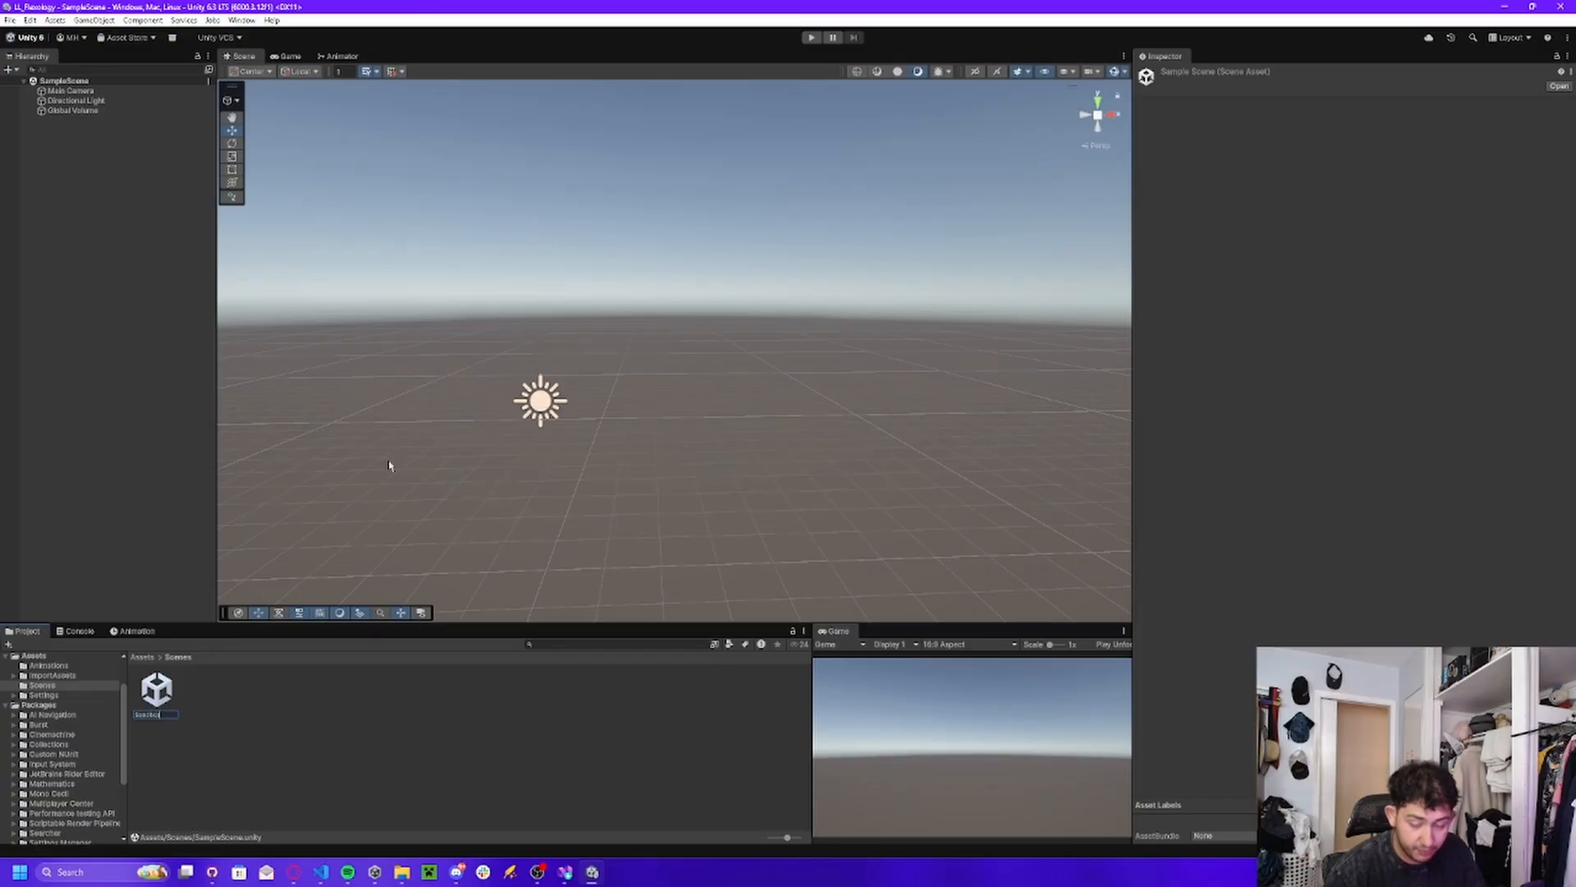
key("Return")
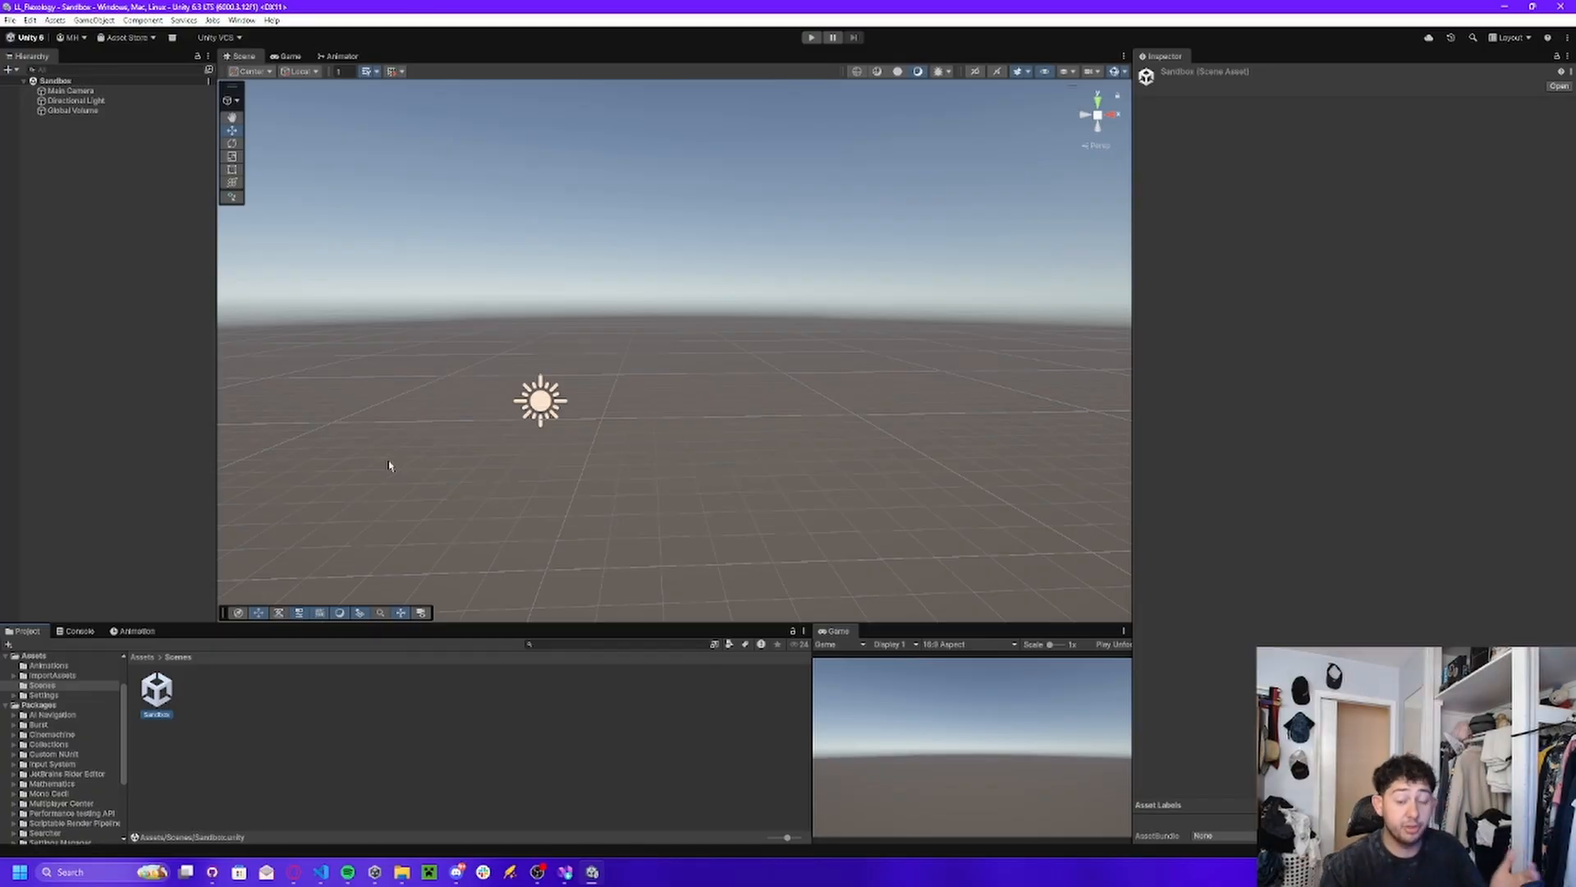
Create a Scripts folder in Assets and move the CameraController script into it.
left_click(143, 658)
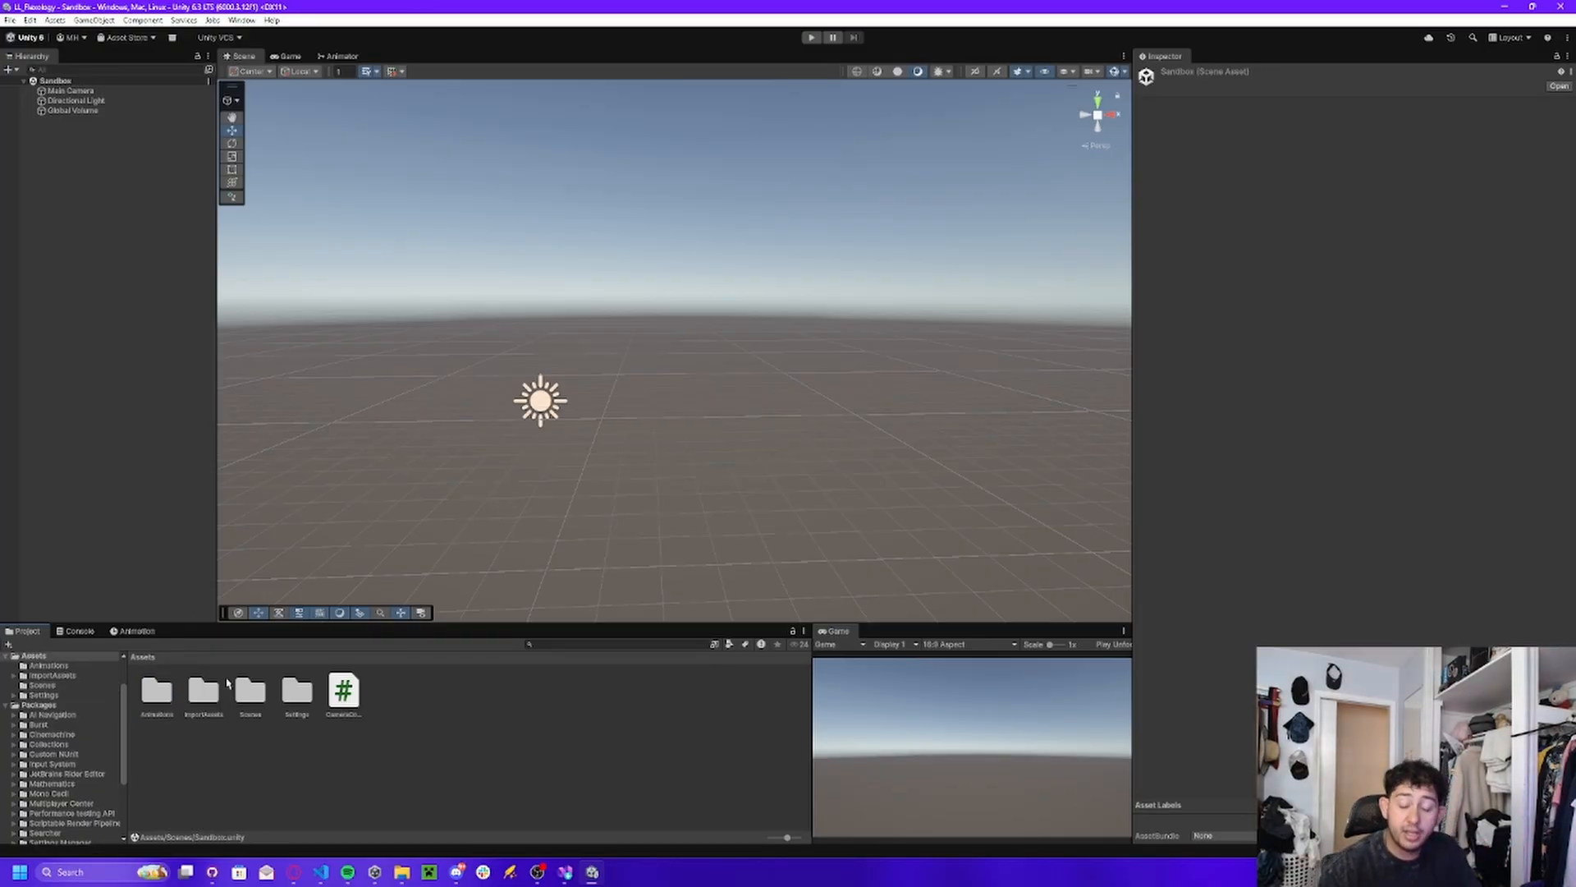
left_click(254, 738)
right_click(429, 749)
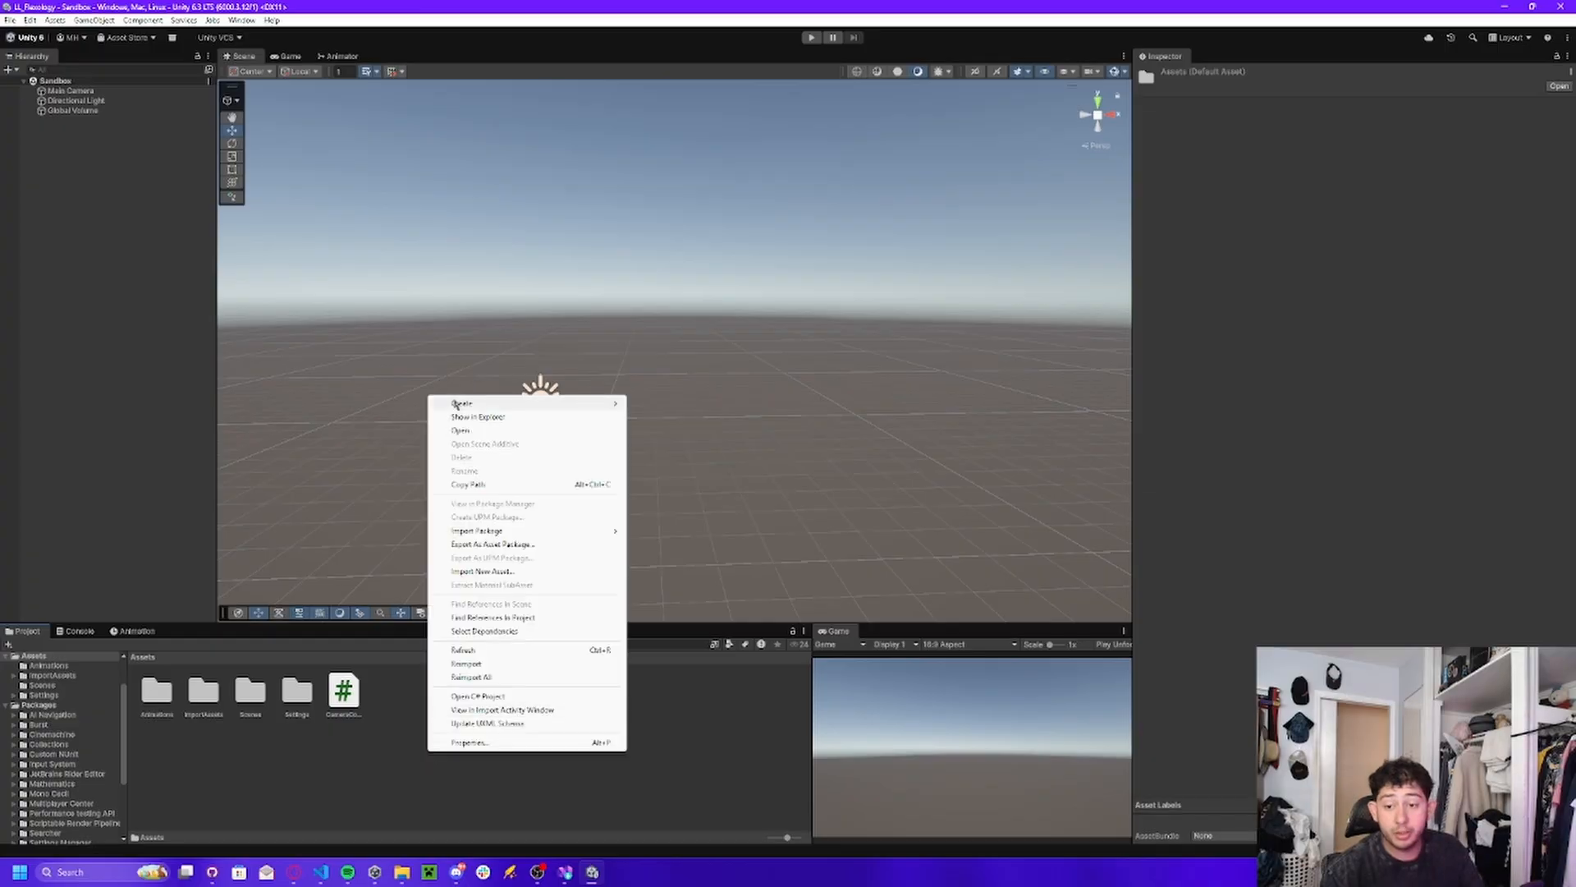
mouse_move(460, 404)
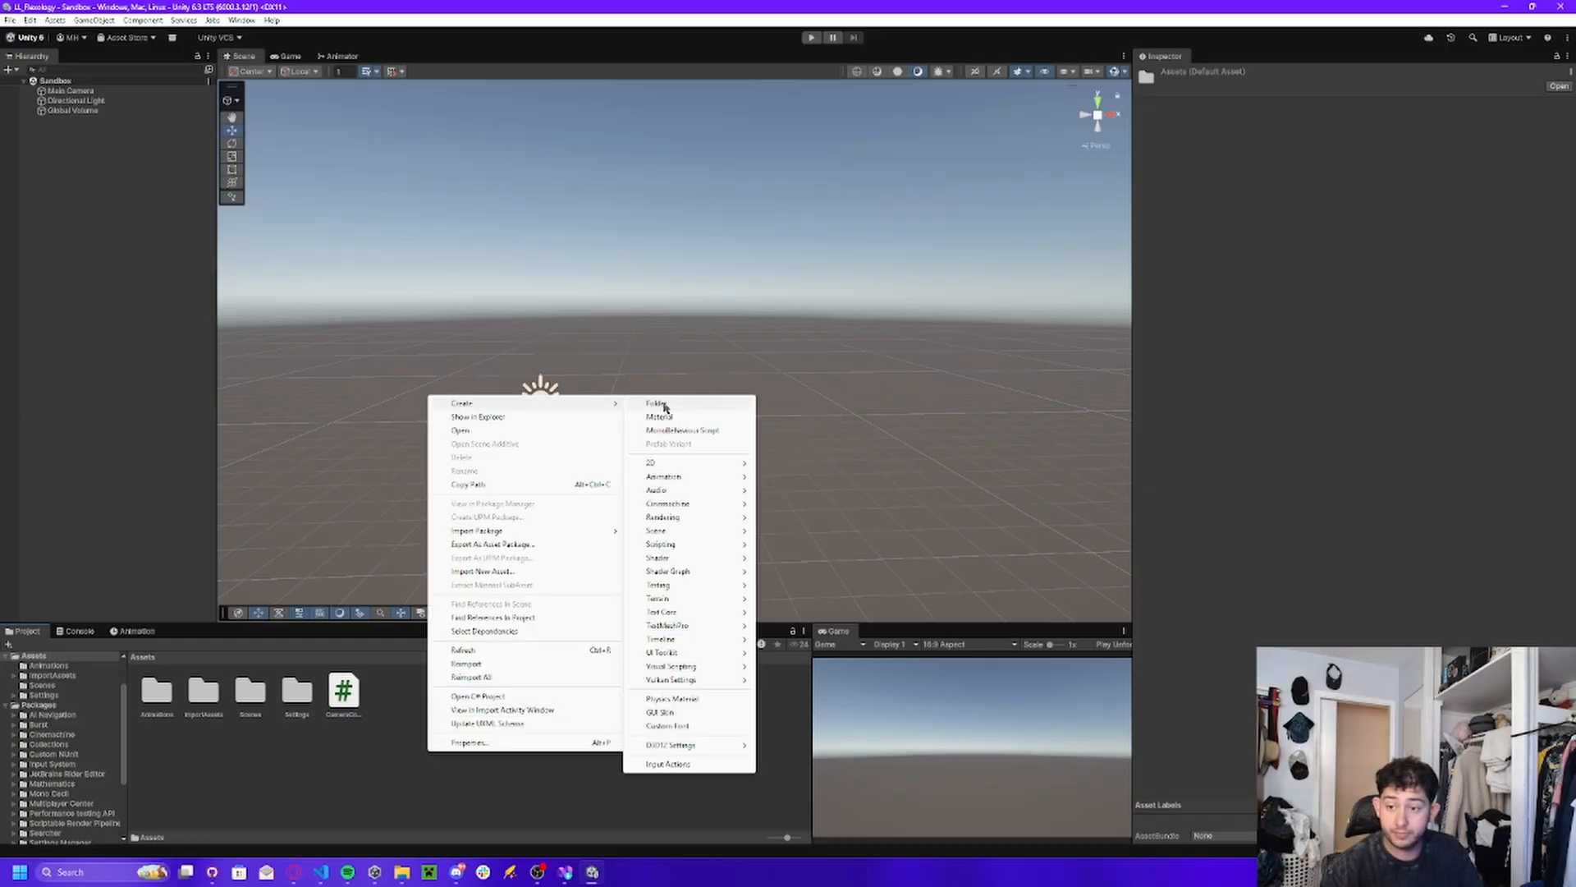
left_click(657, 404)
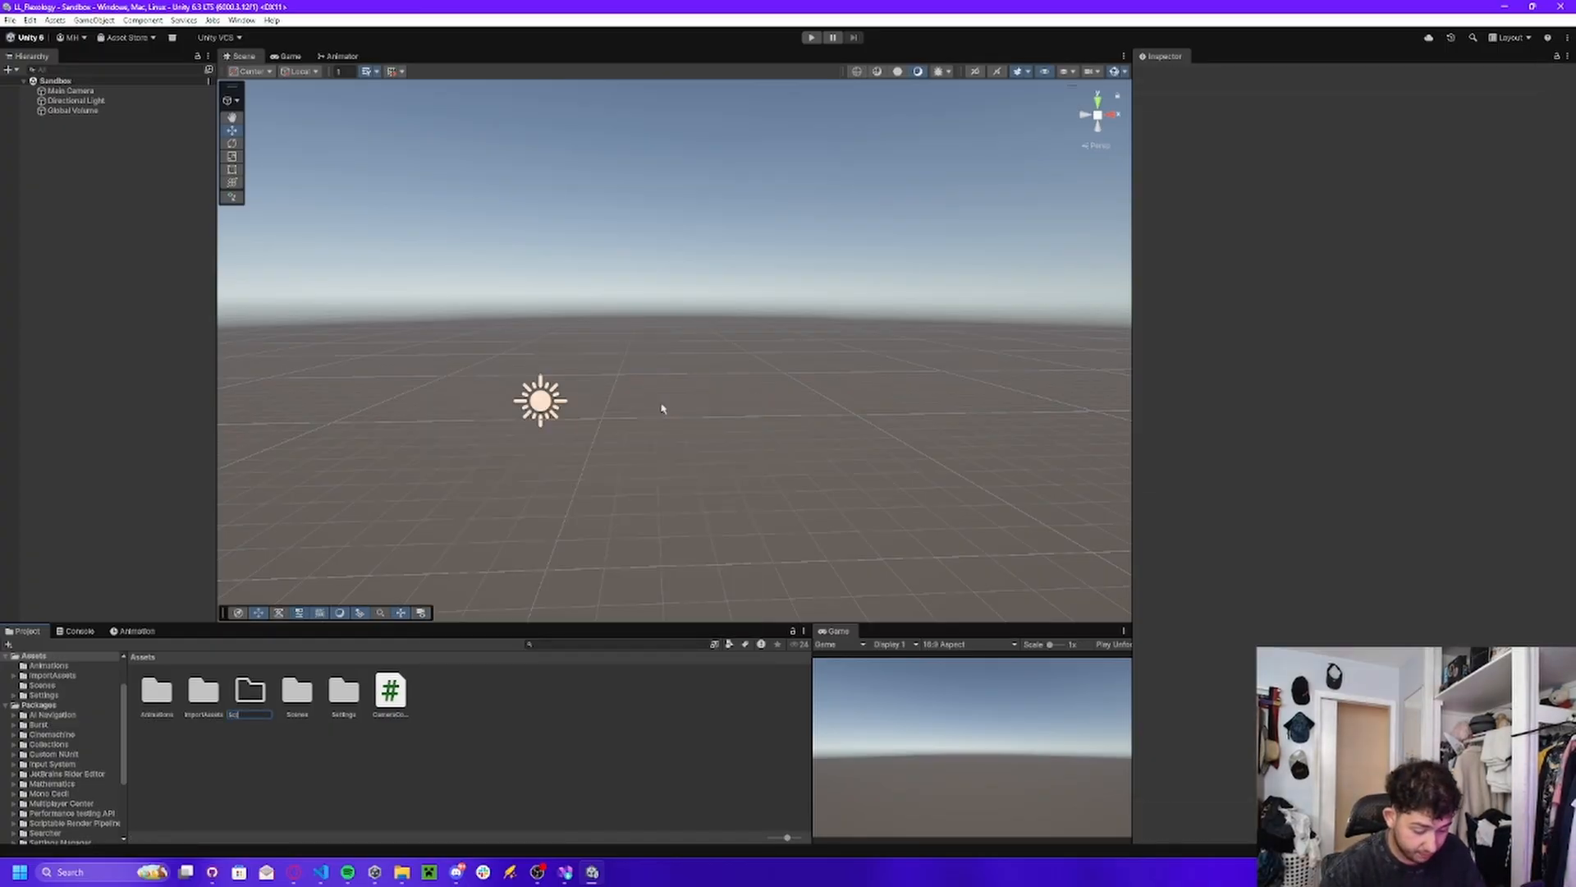
type("Scripts")
key("Return")
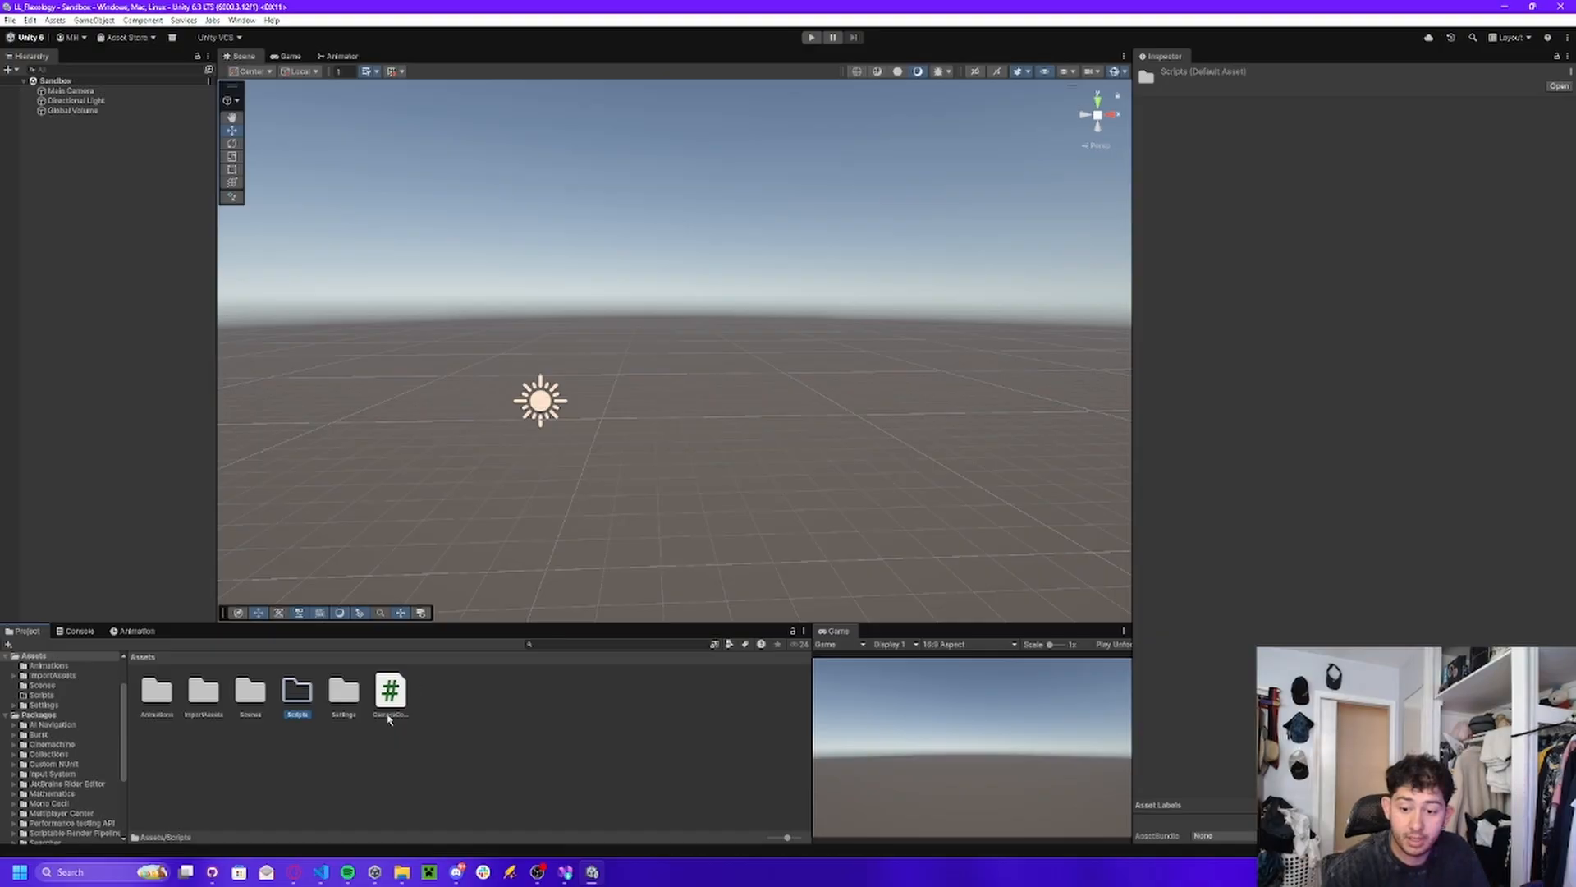
left_click_drag(390, 719, 299, 698)
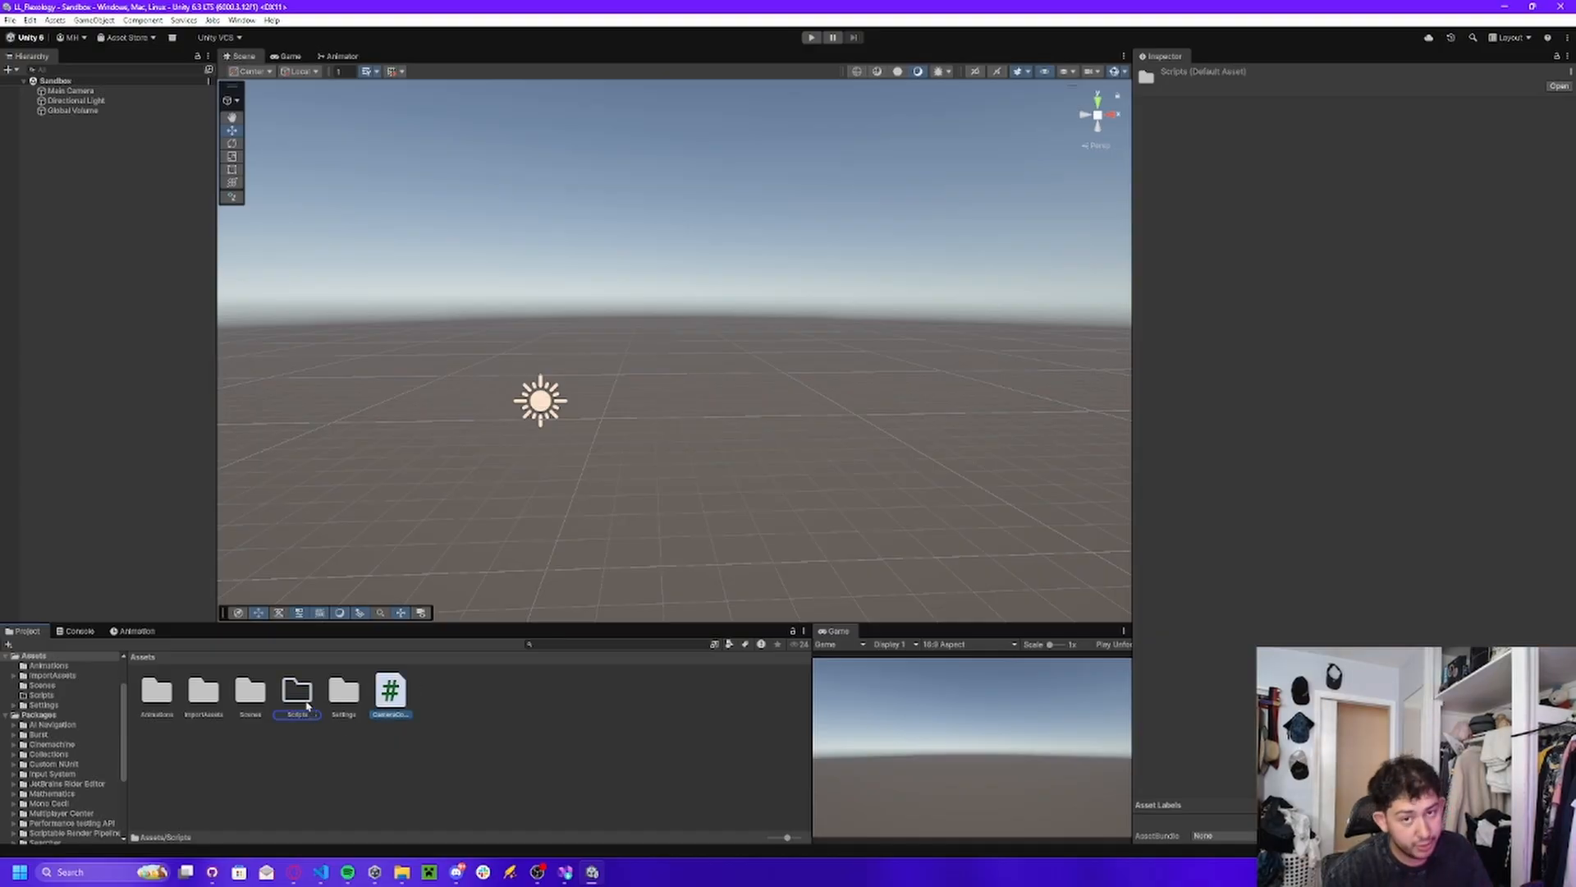
Create a new folder named Prefabs in the Assets folder.
left_click(413, 728)
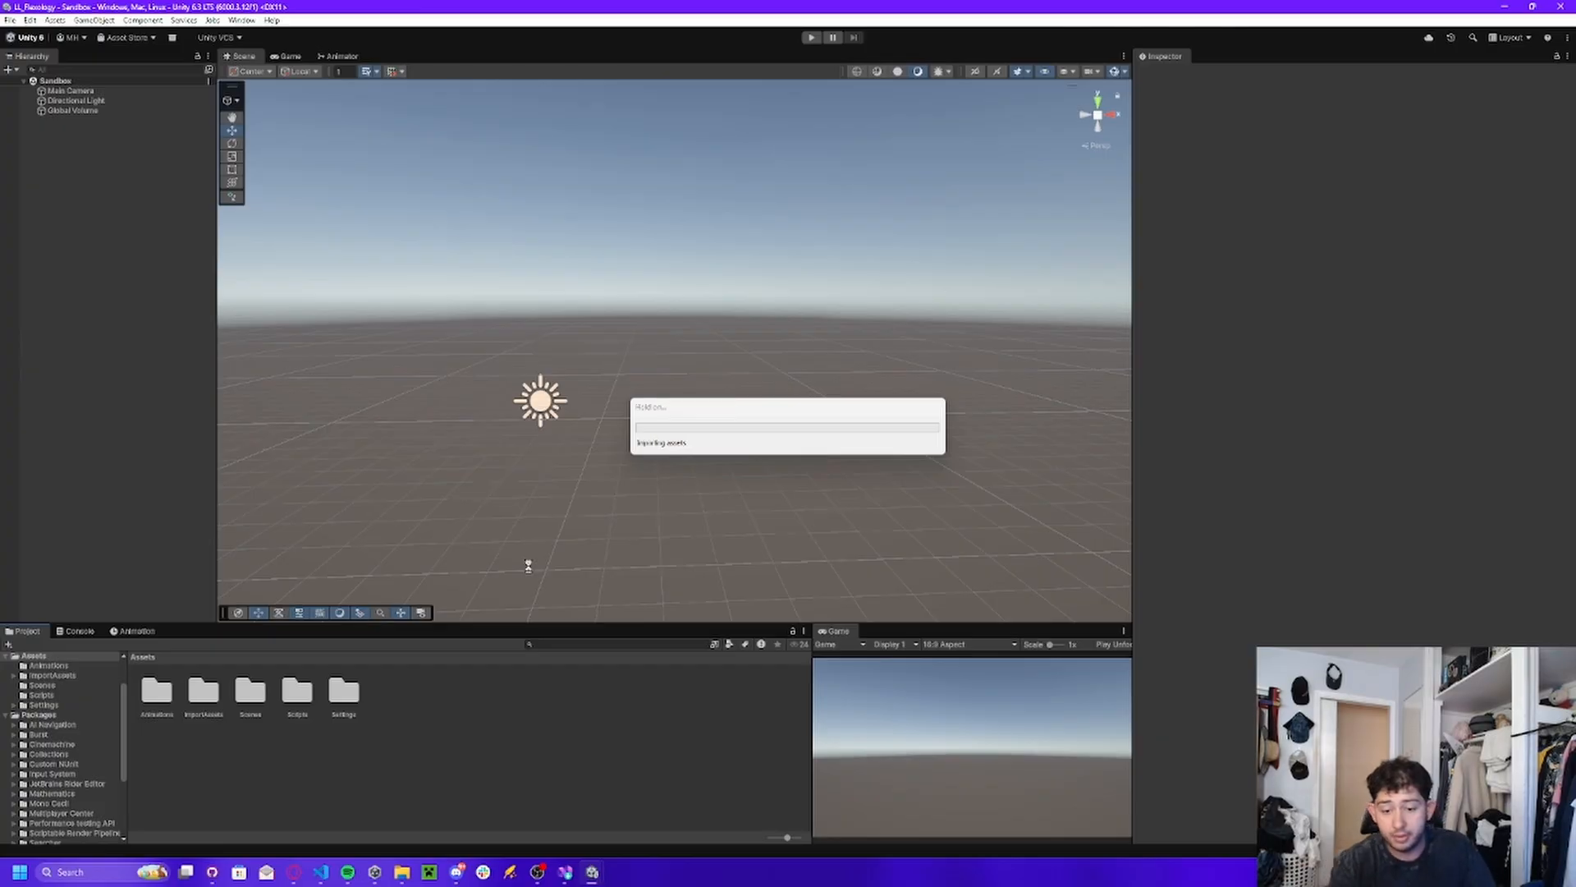
right_click(405, 739)
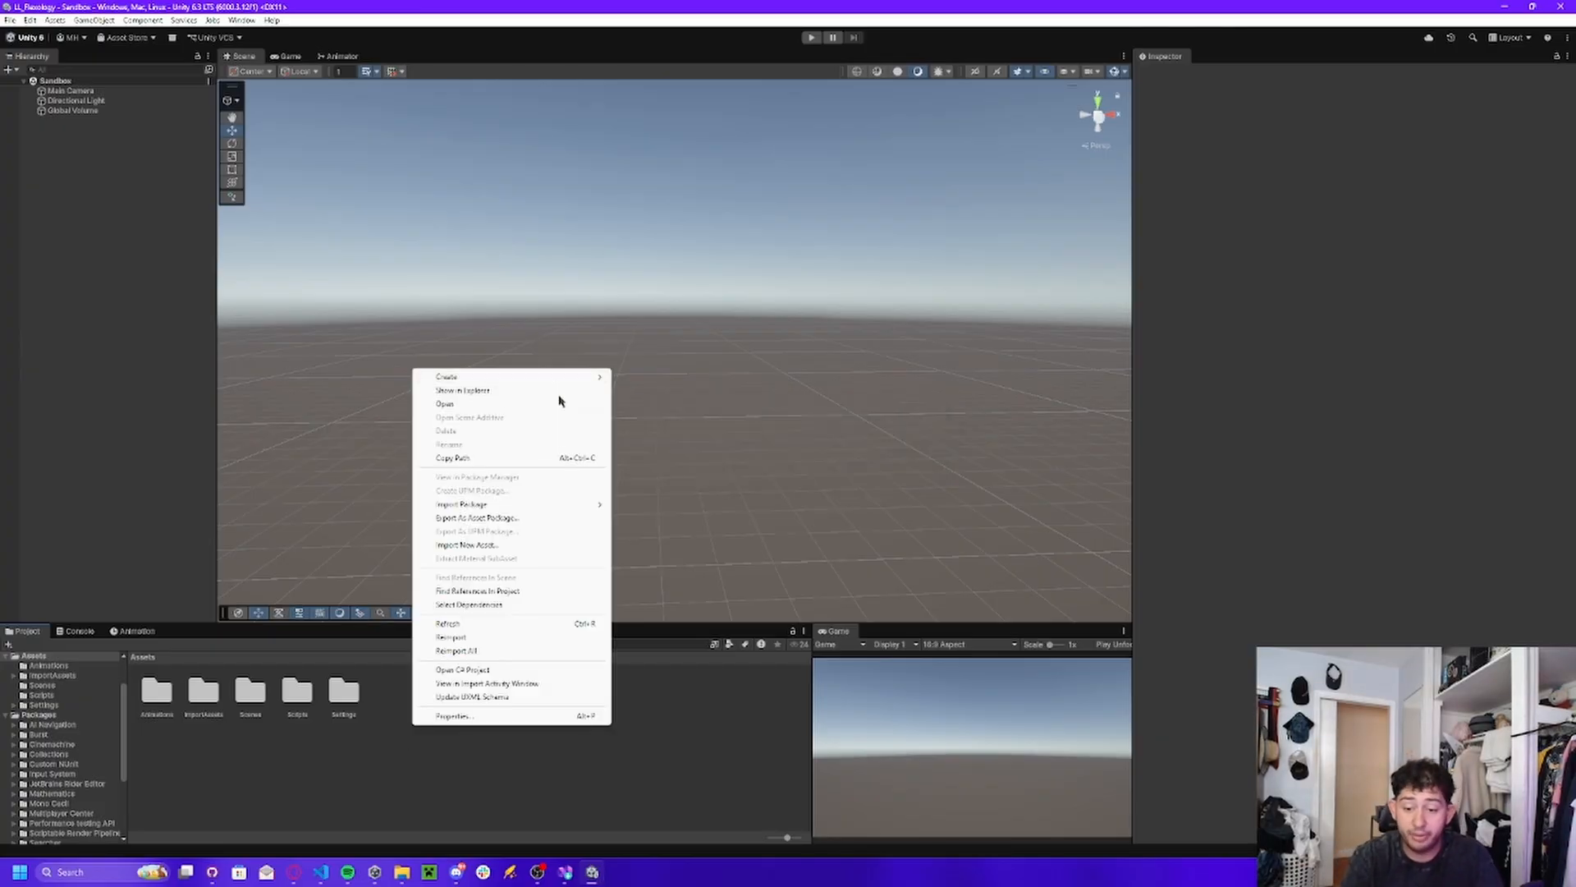
mouse_move(493, 371)
left_click(645, 378)
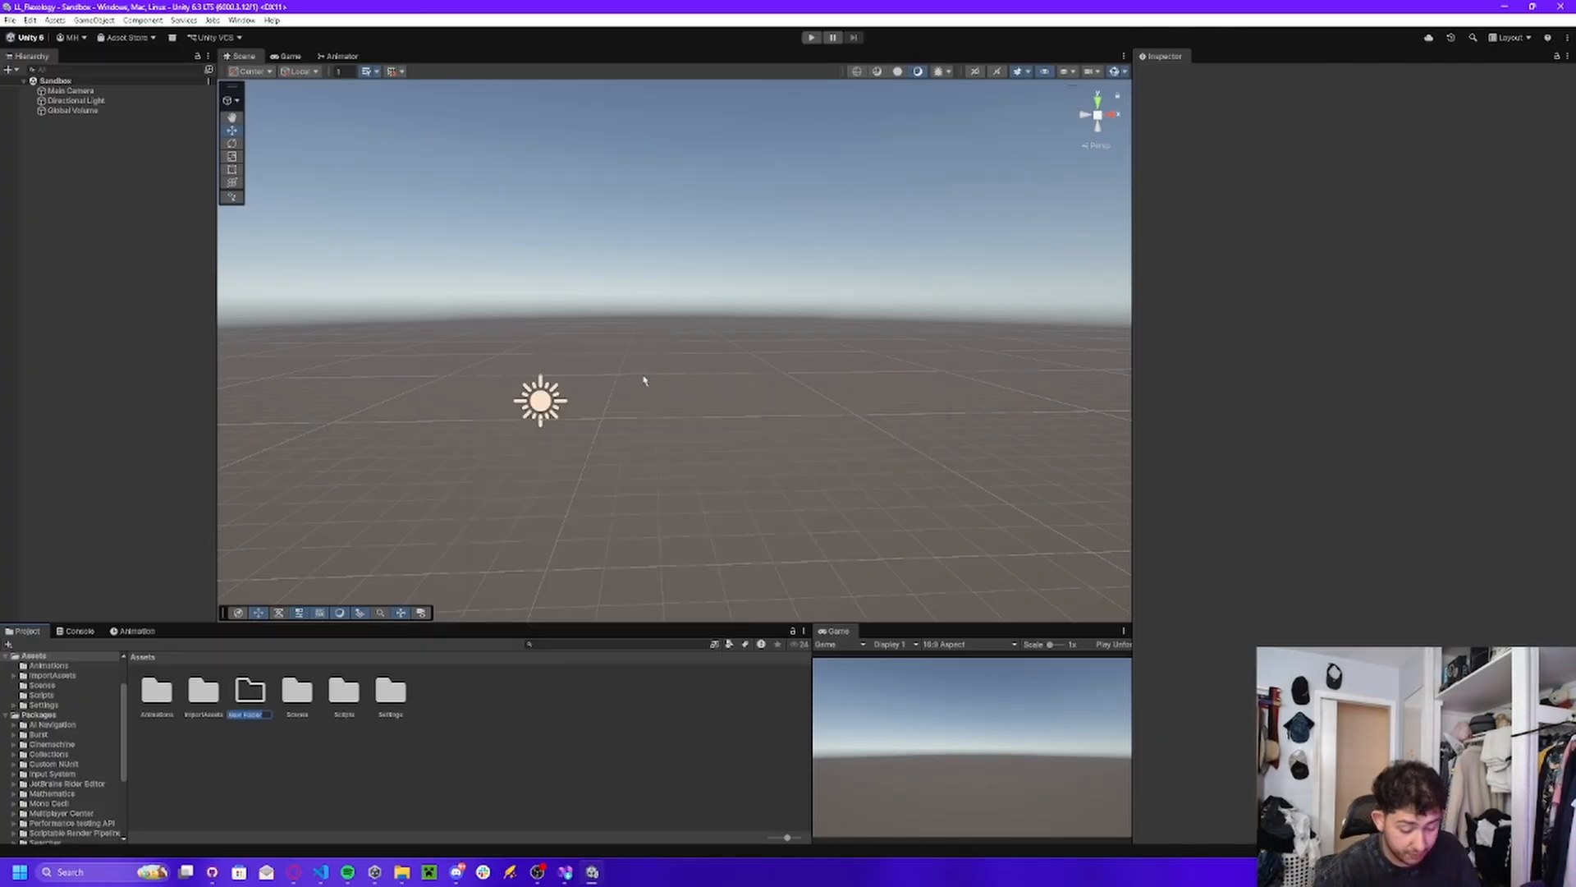
type("Hrefabs")
key("Return")
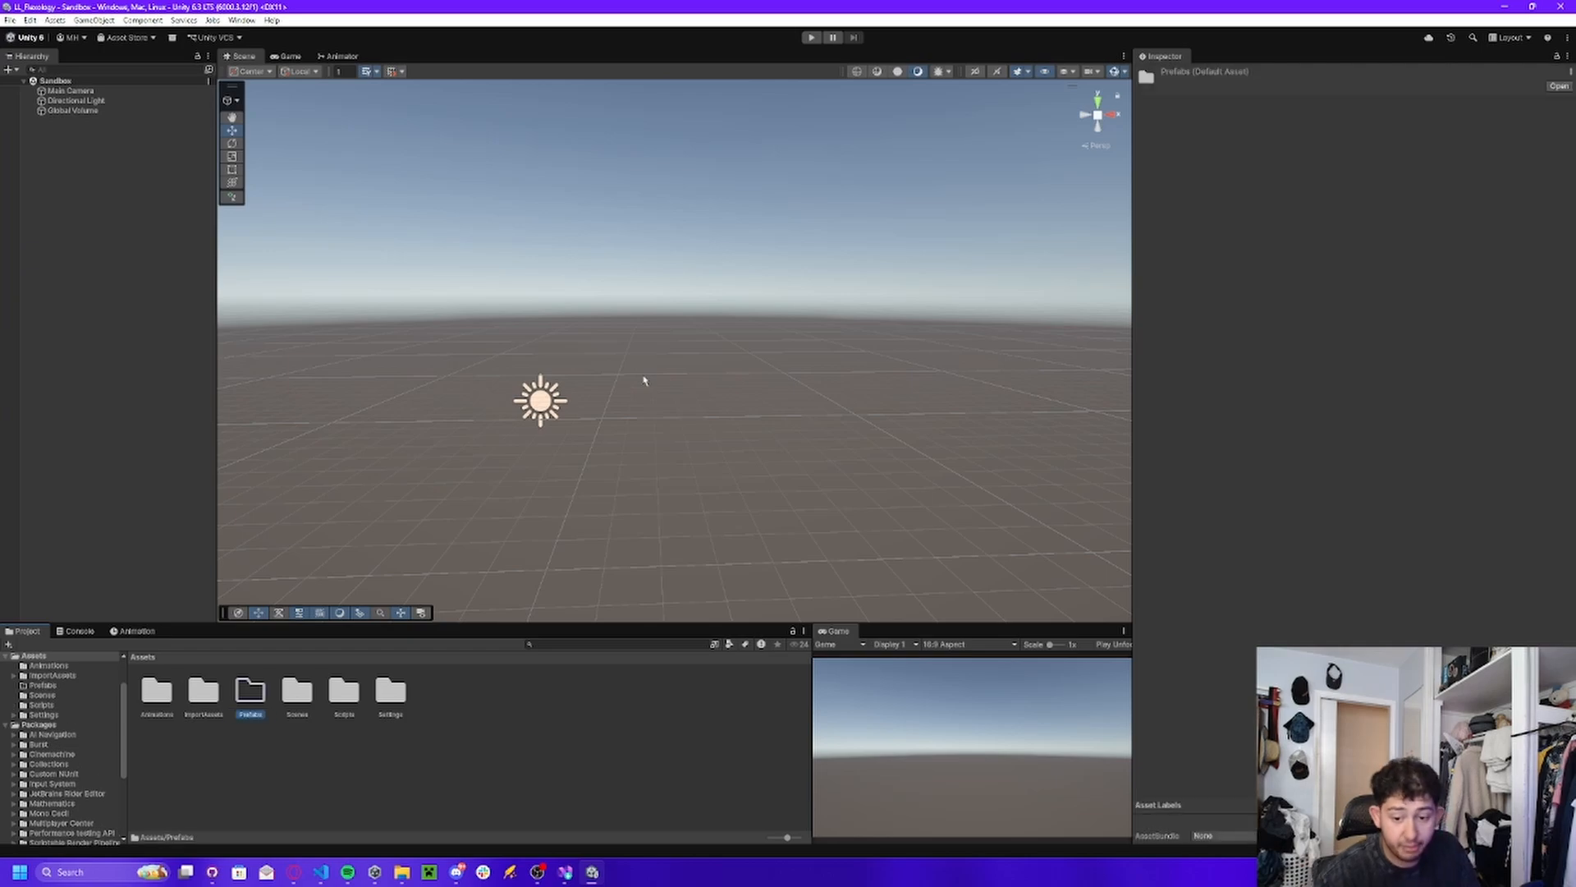
left_click(378, 742)
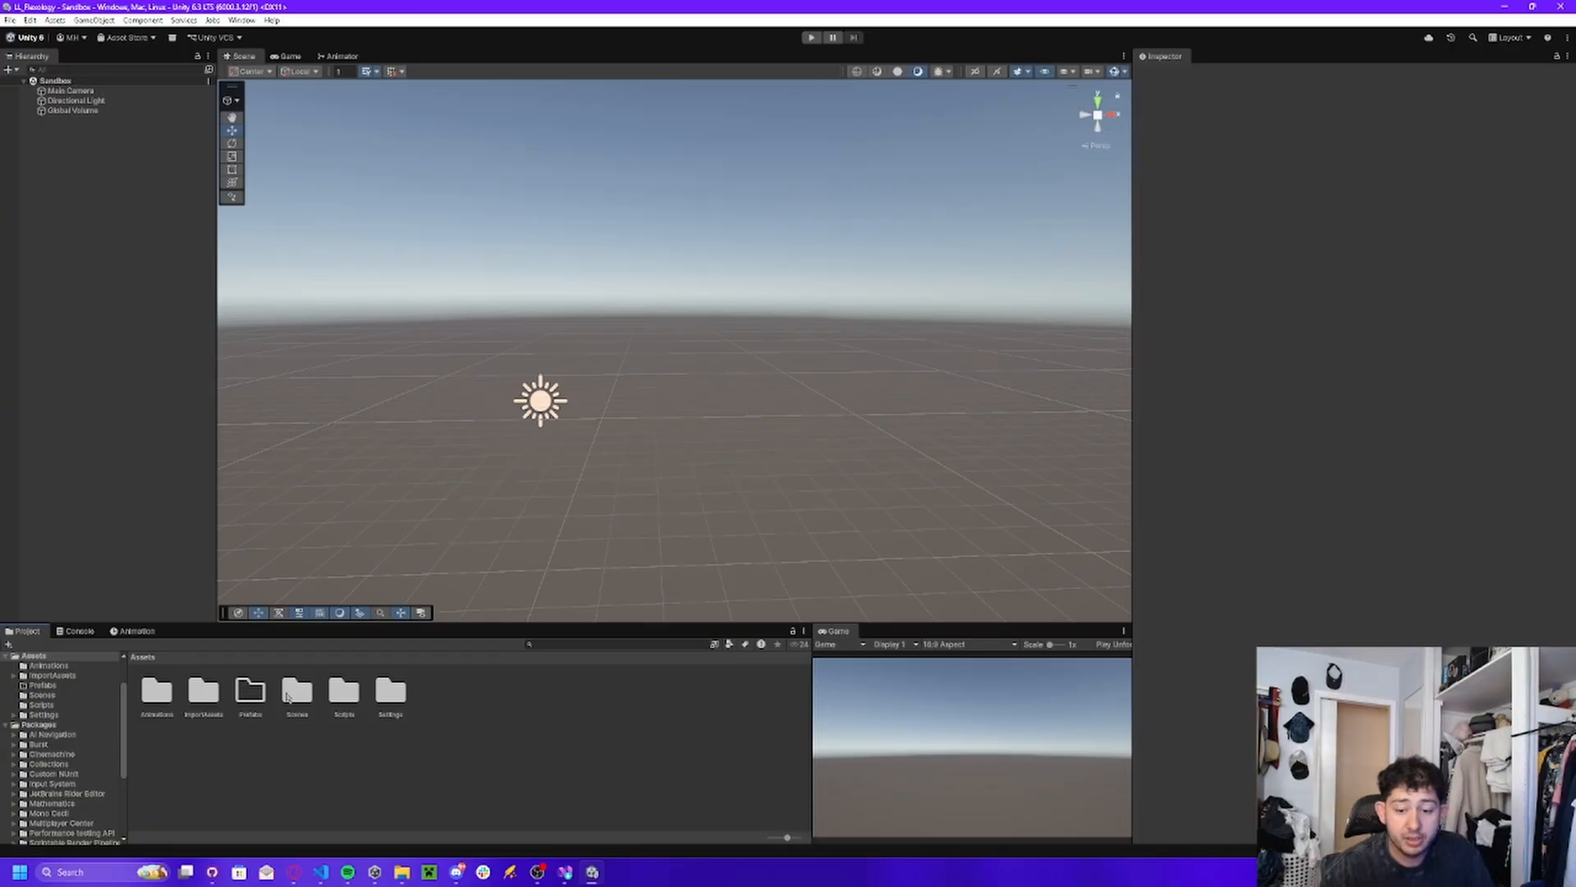
Open TheMinimalist_Mian scene from the MinimalistBedroom Scenes folder and look over the building from inside and outside.
double_click(209, 699)
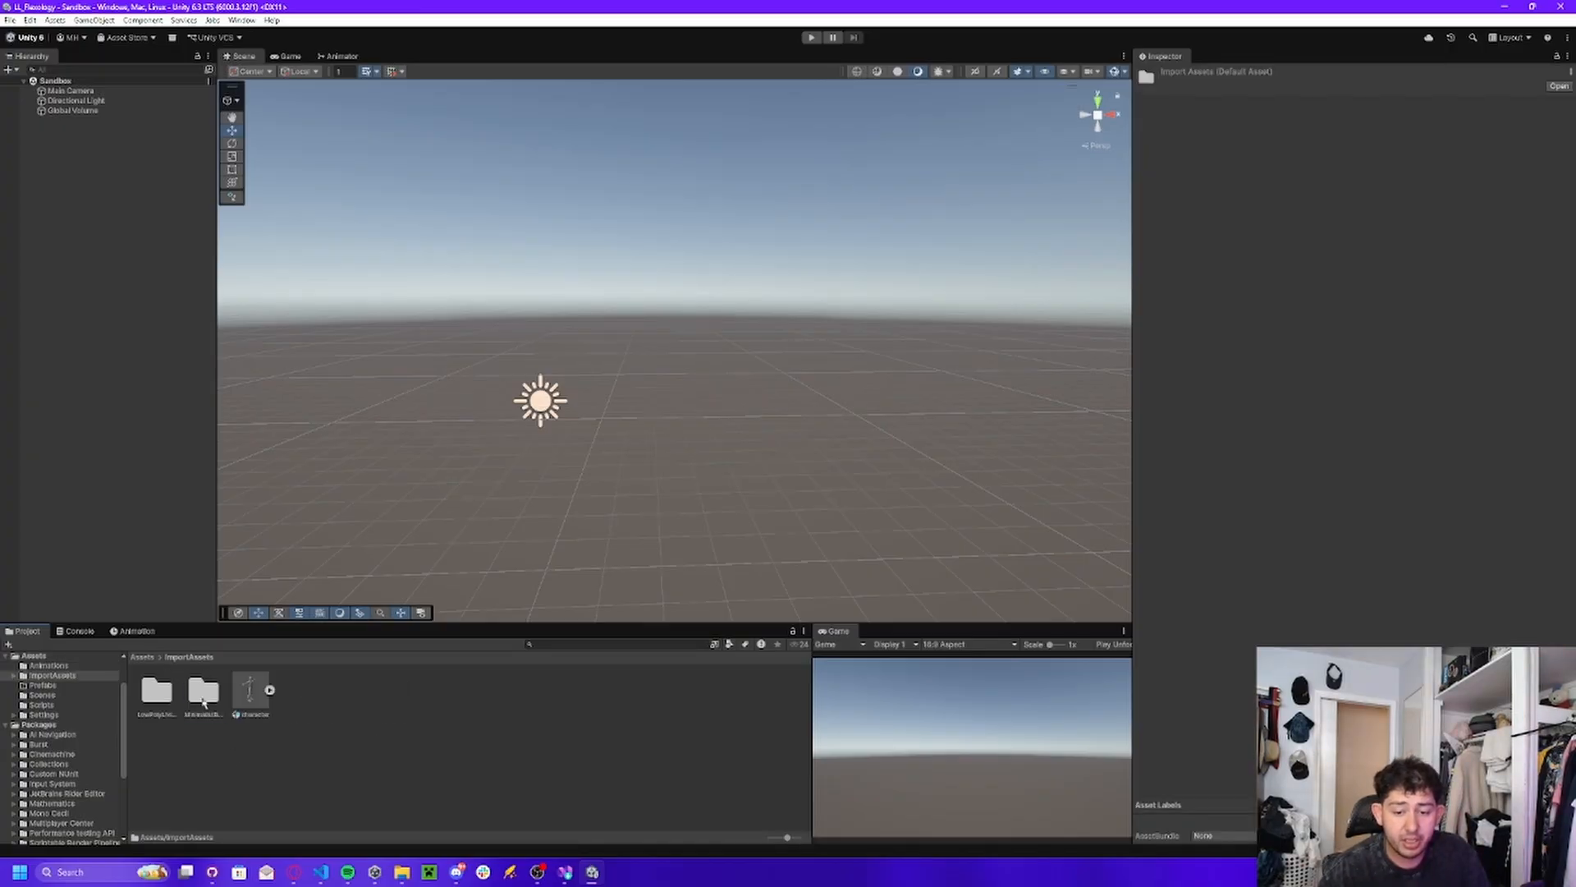
double_click(204, 694)
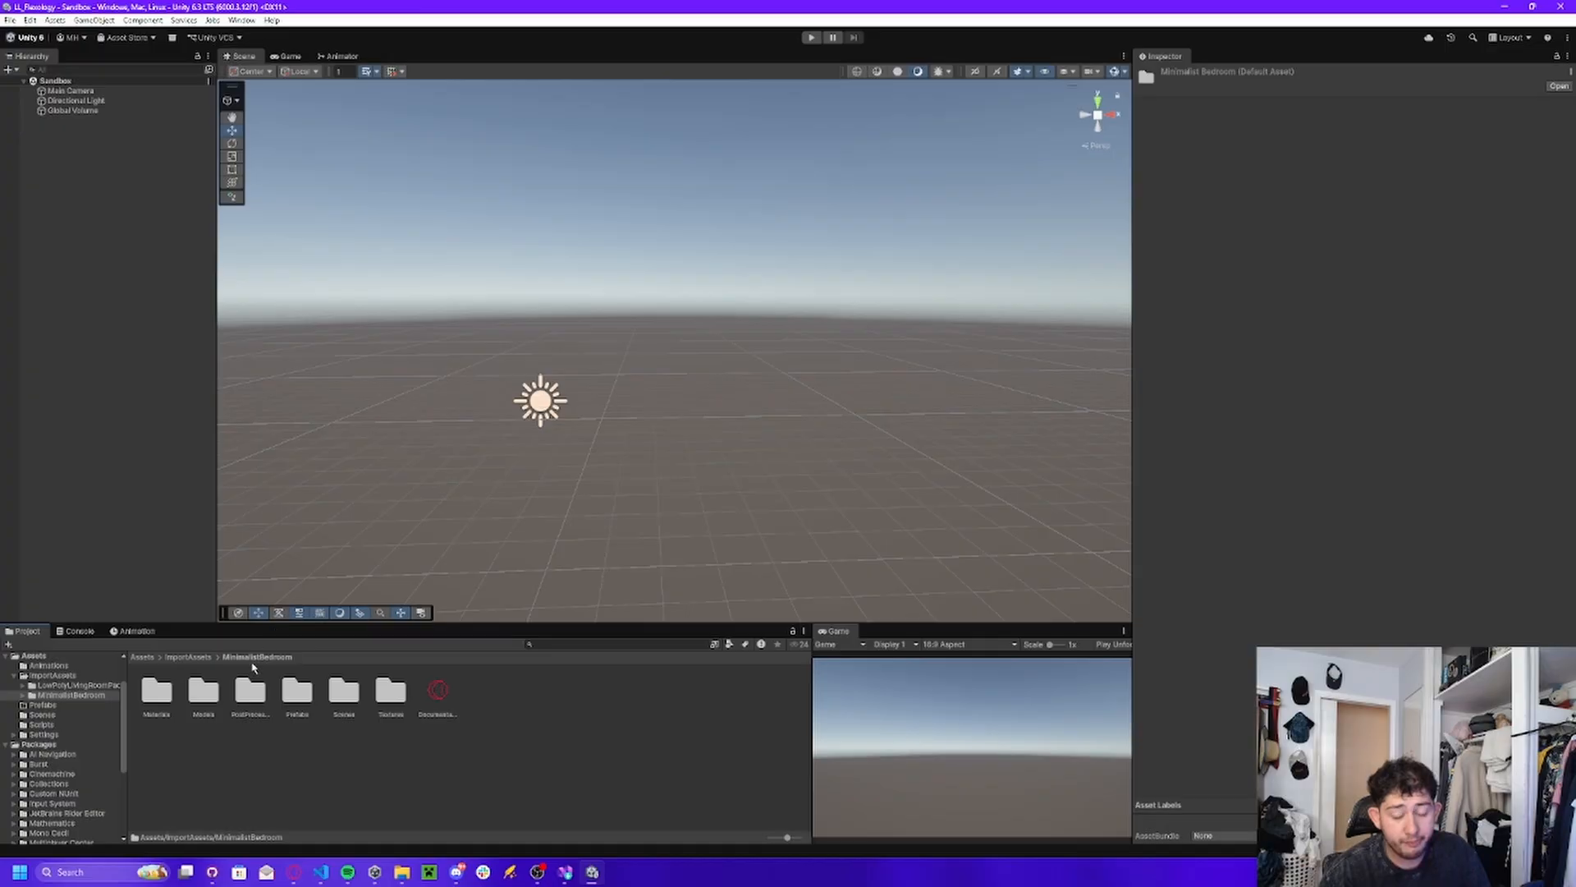
double_click(344, 691)
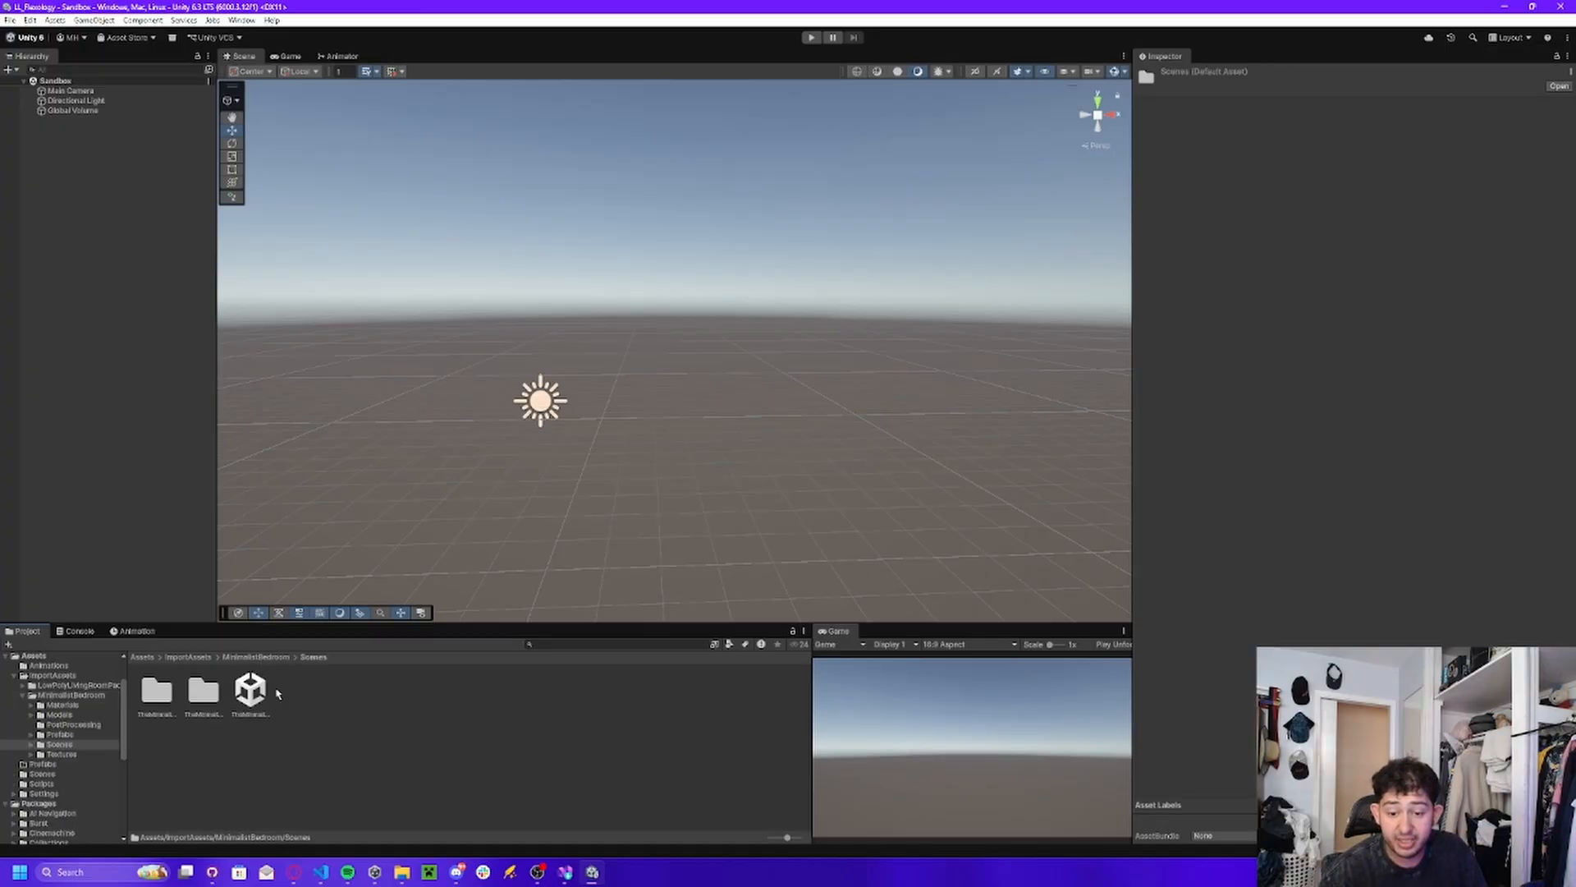
double_click(242, 699)
right_click_drag(763, 480, 416, 446)
key("w")
key("s")
key("w")
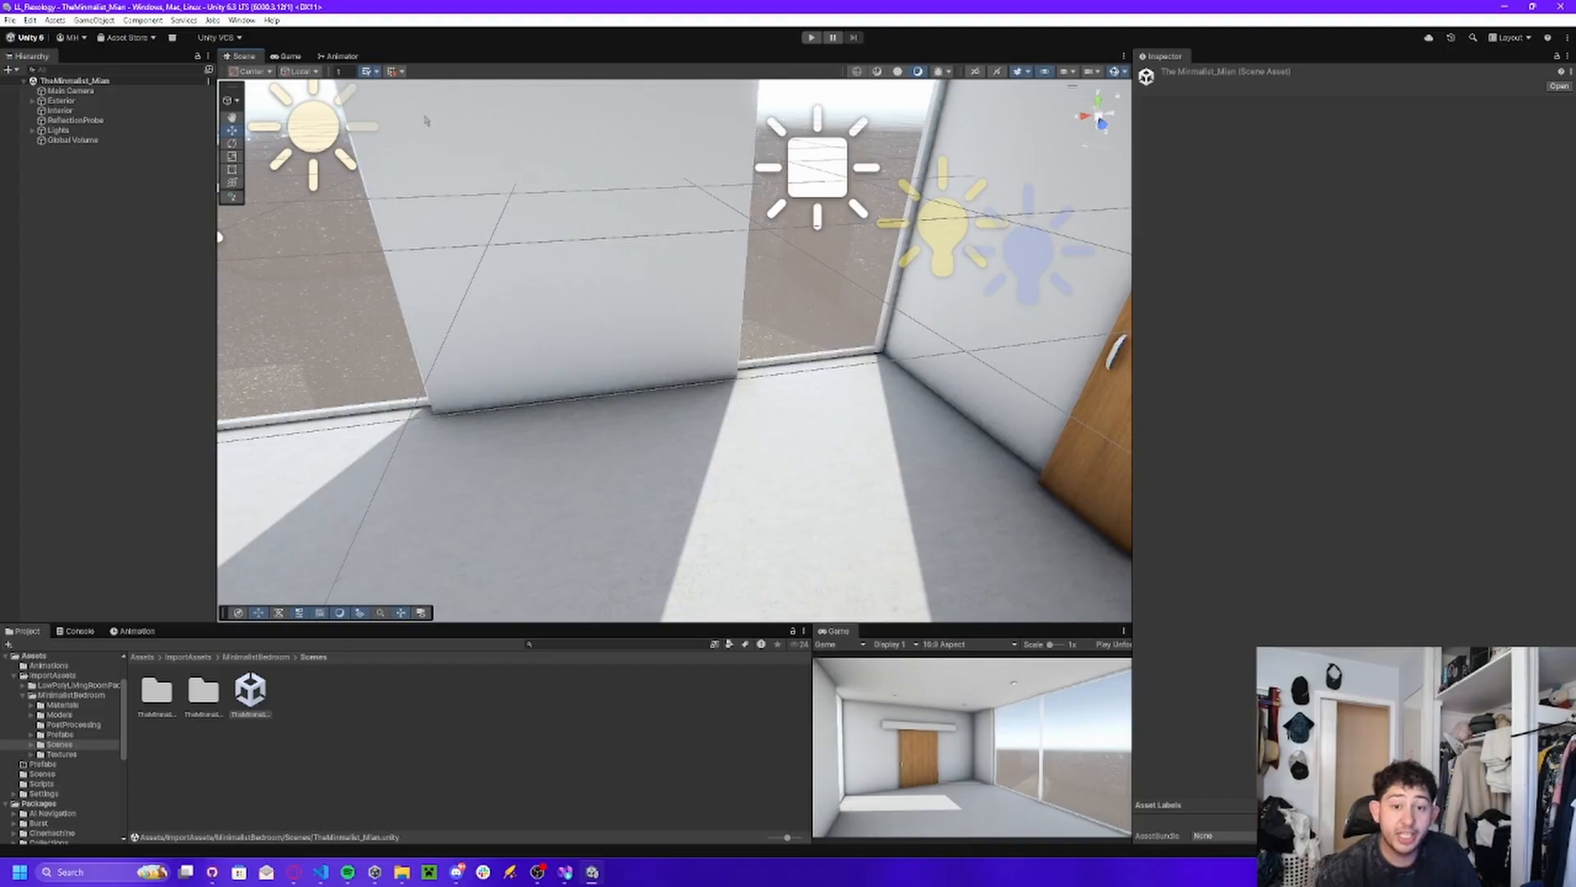
scroll(617, 305, "down", 10)
Rename the Exterior object as BuildingExterior and save it as a prefab in the Prefabs folder.
left_click(583, 351)
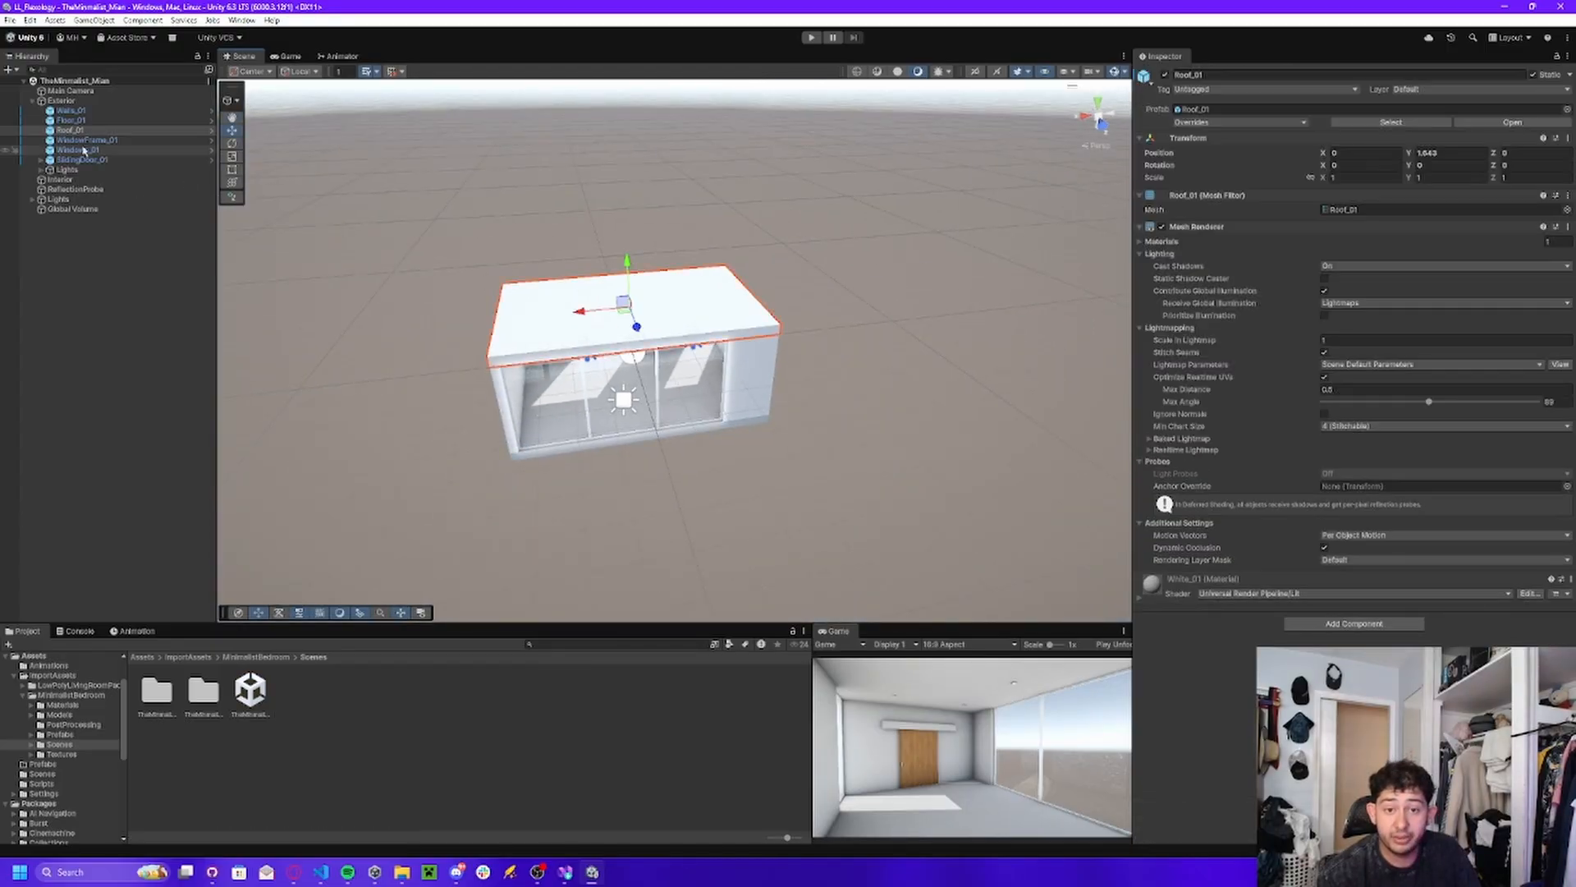
double_click(61, 100)
left_click(1191, 75)
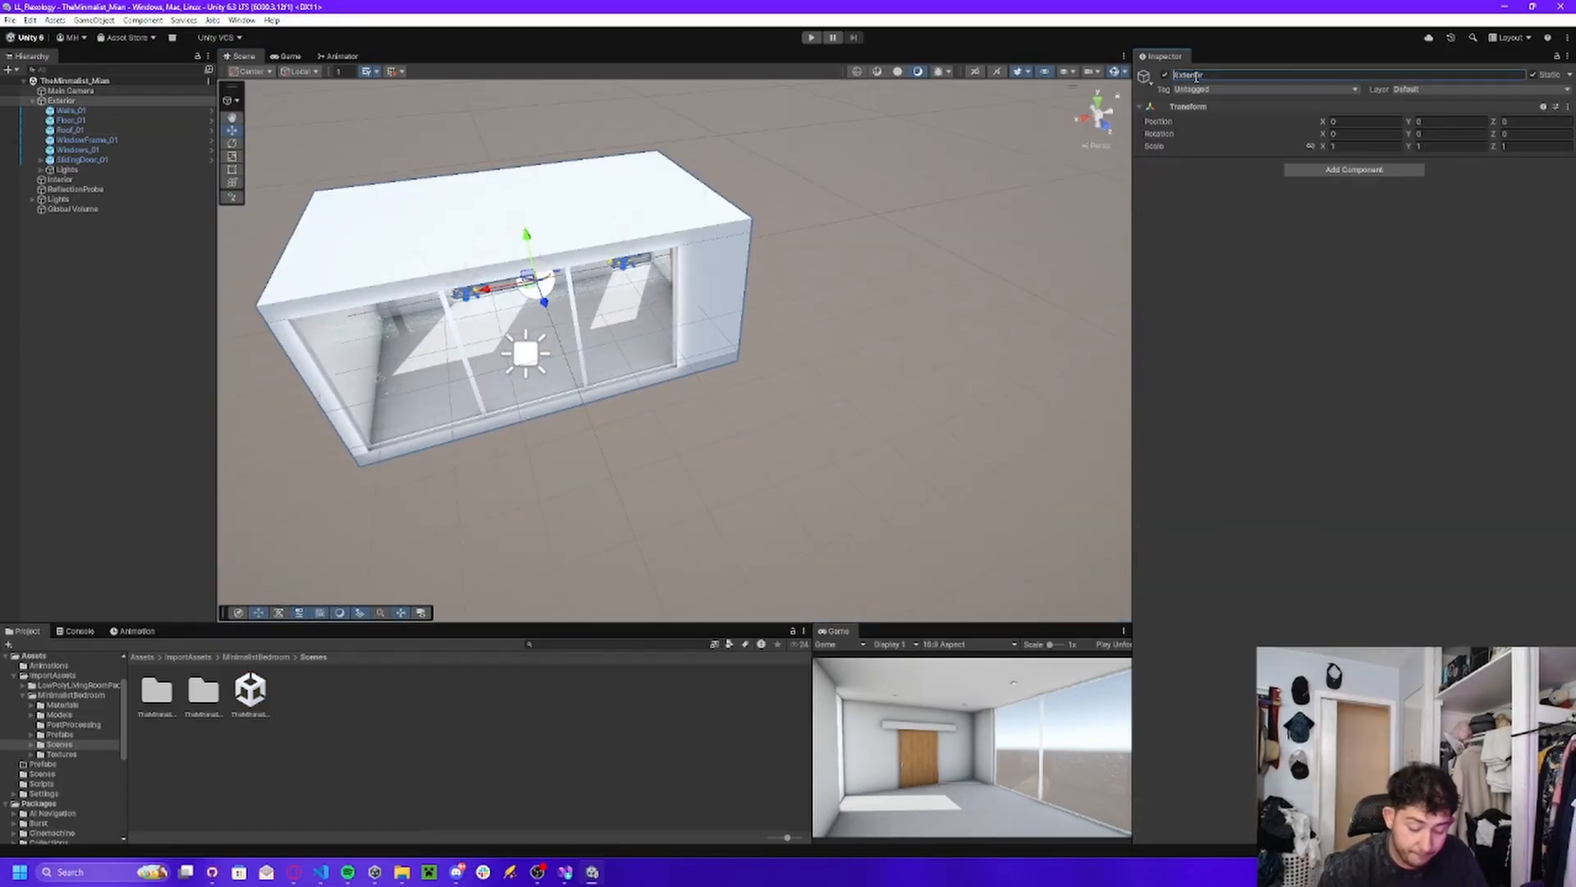
type("Building")
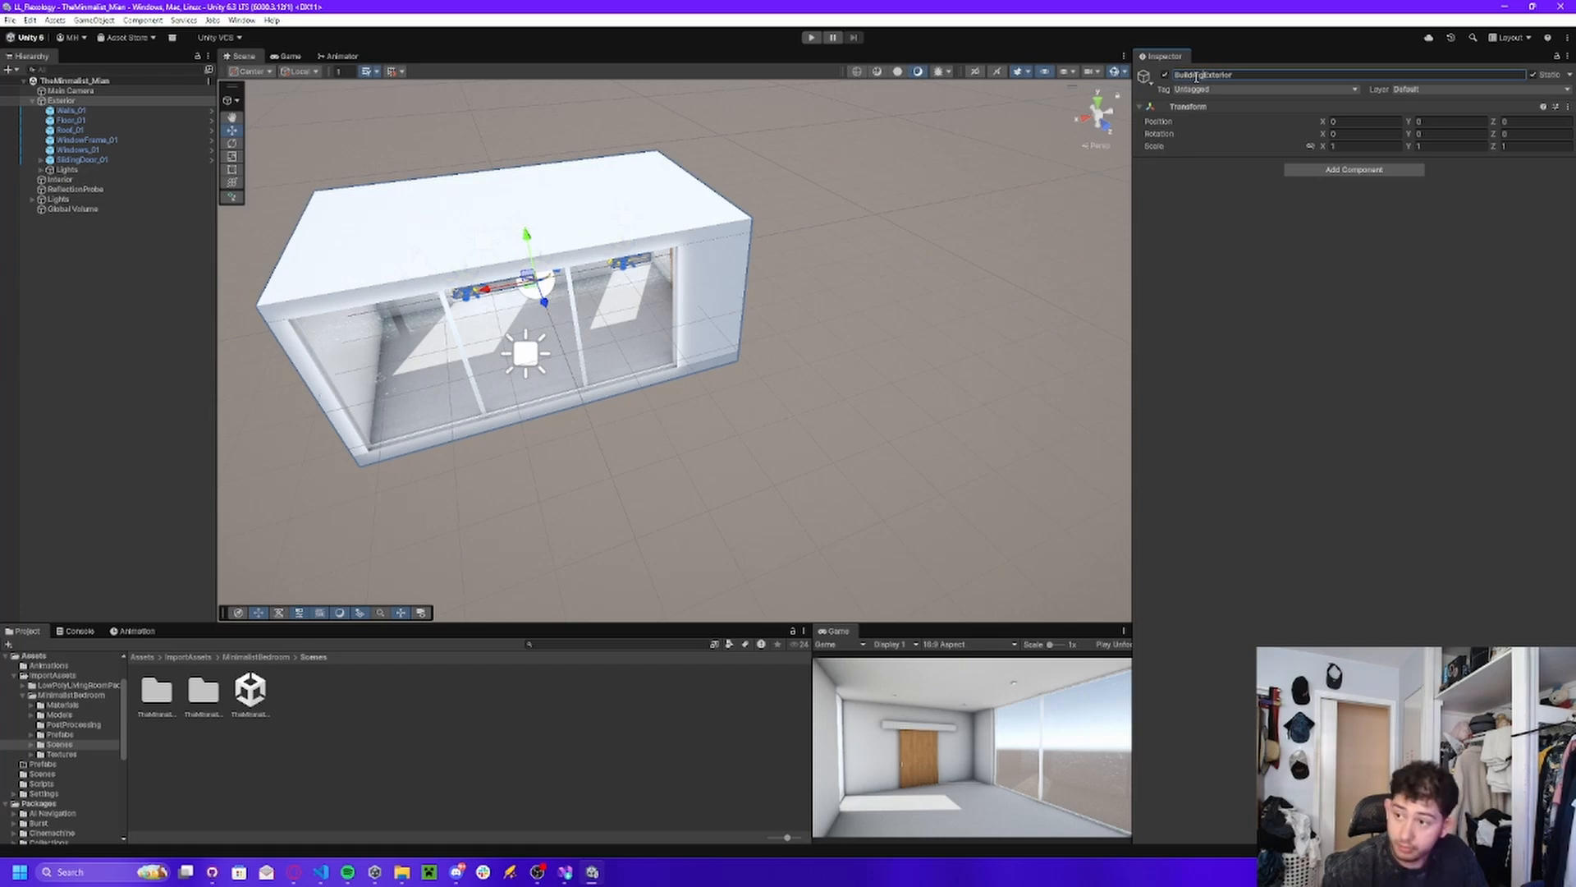
key("Return")
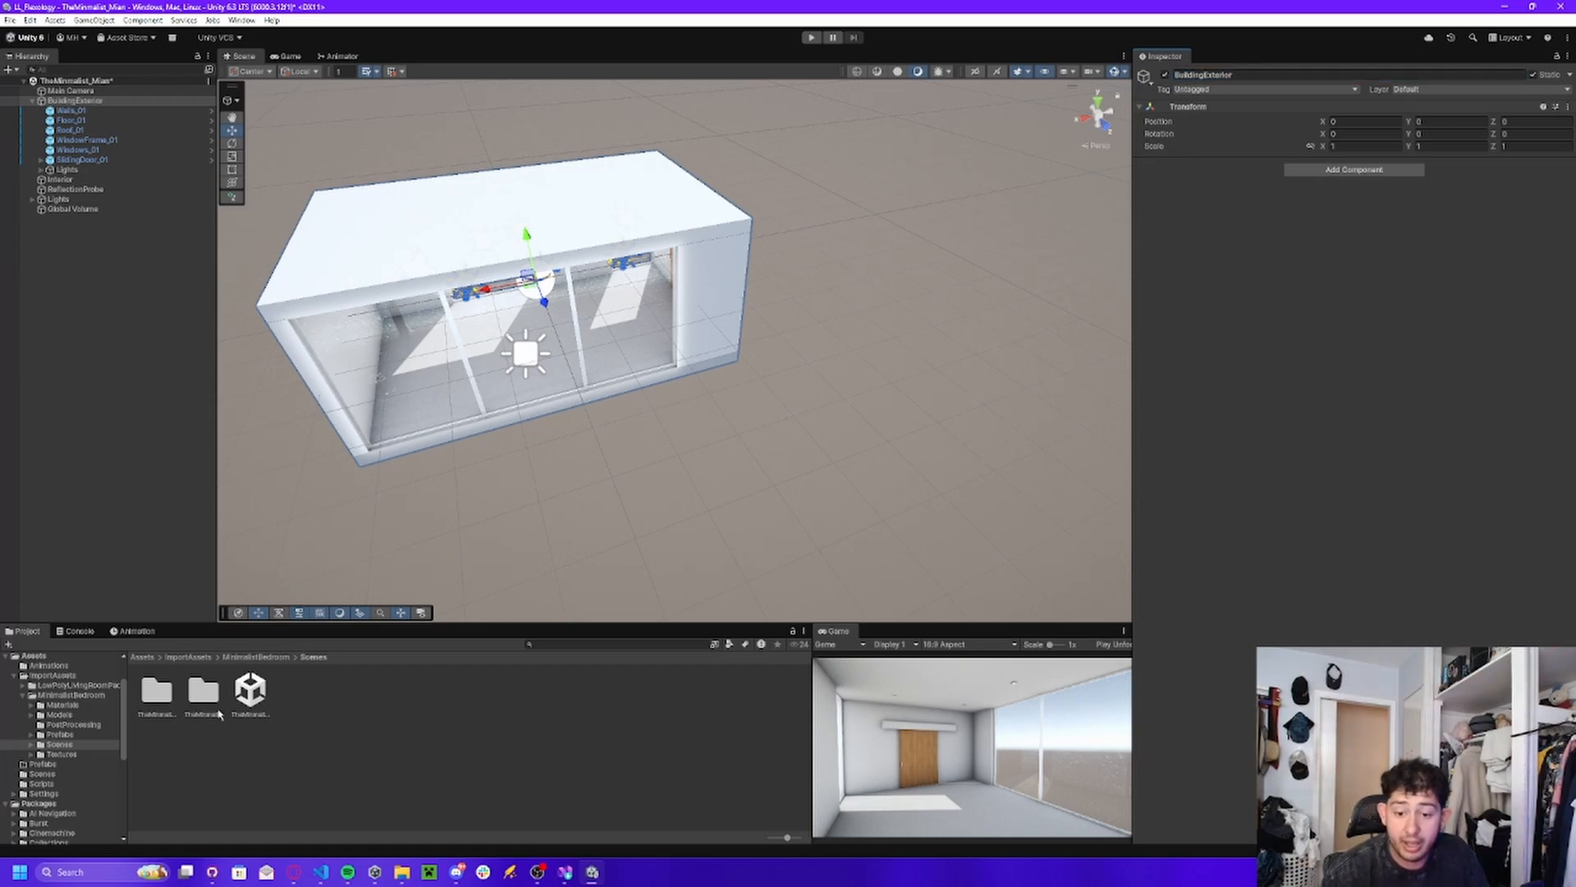
left_click(142, 657)
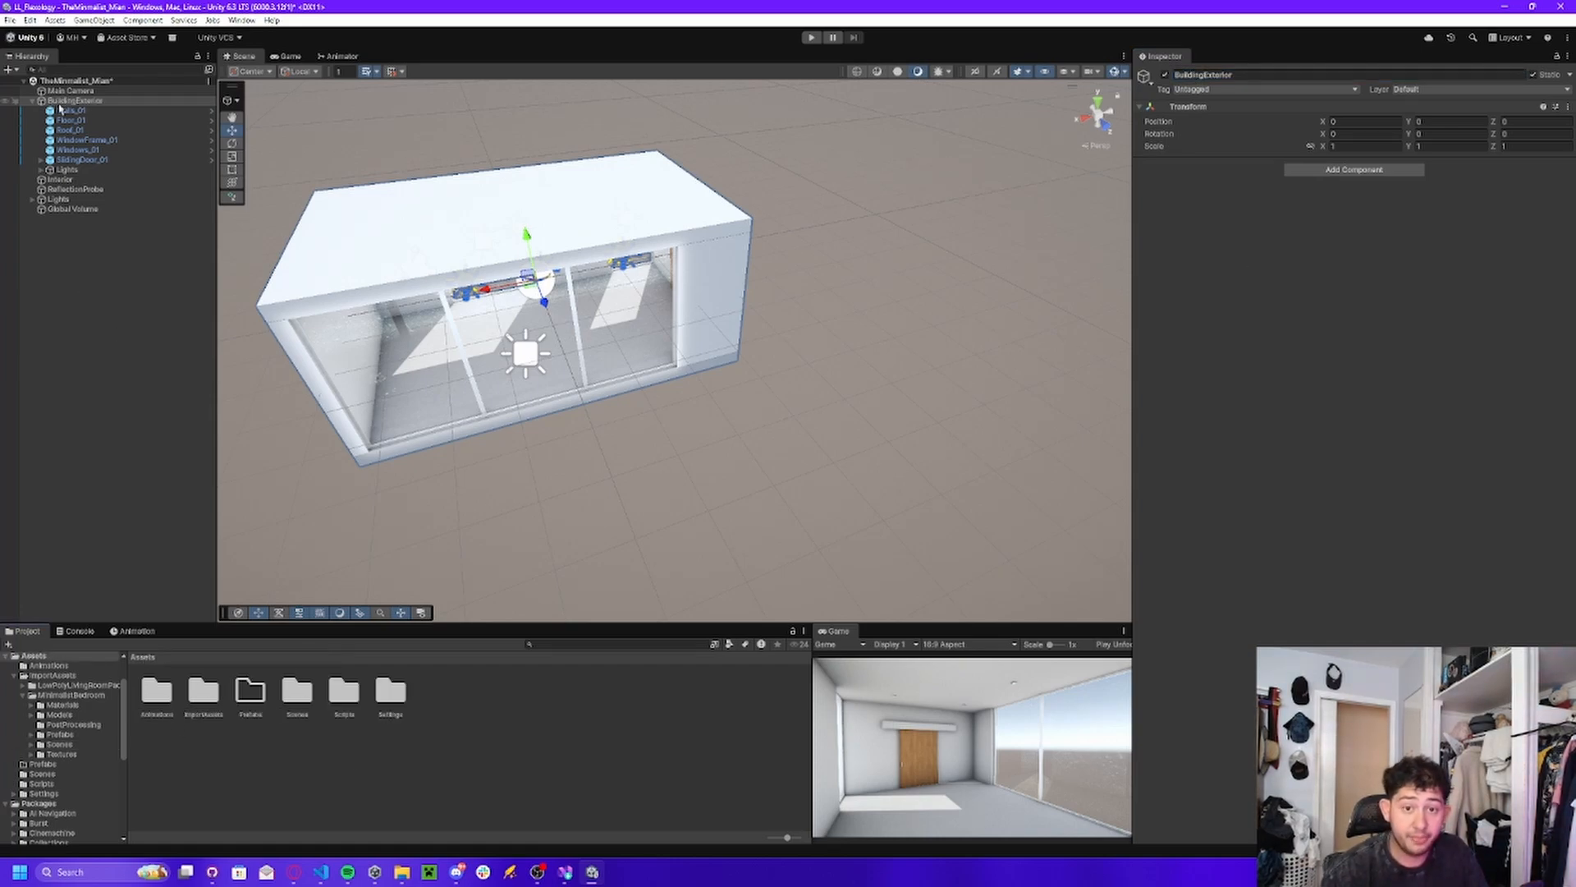
left_click_drag(70, 103, 264, 698)
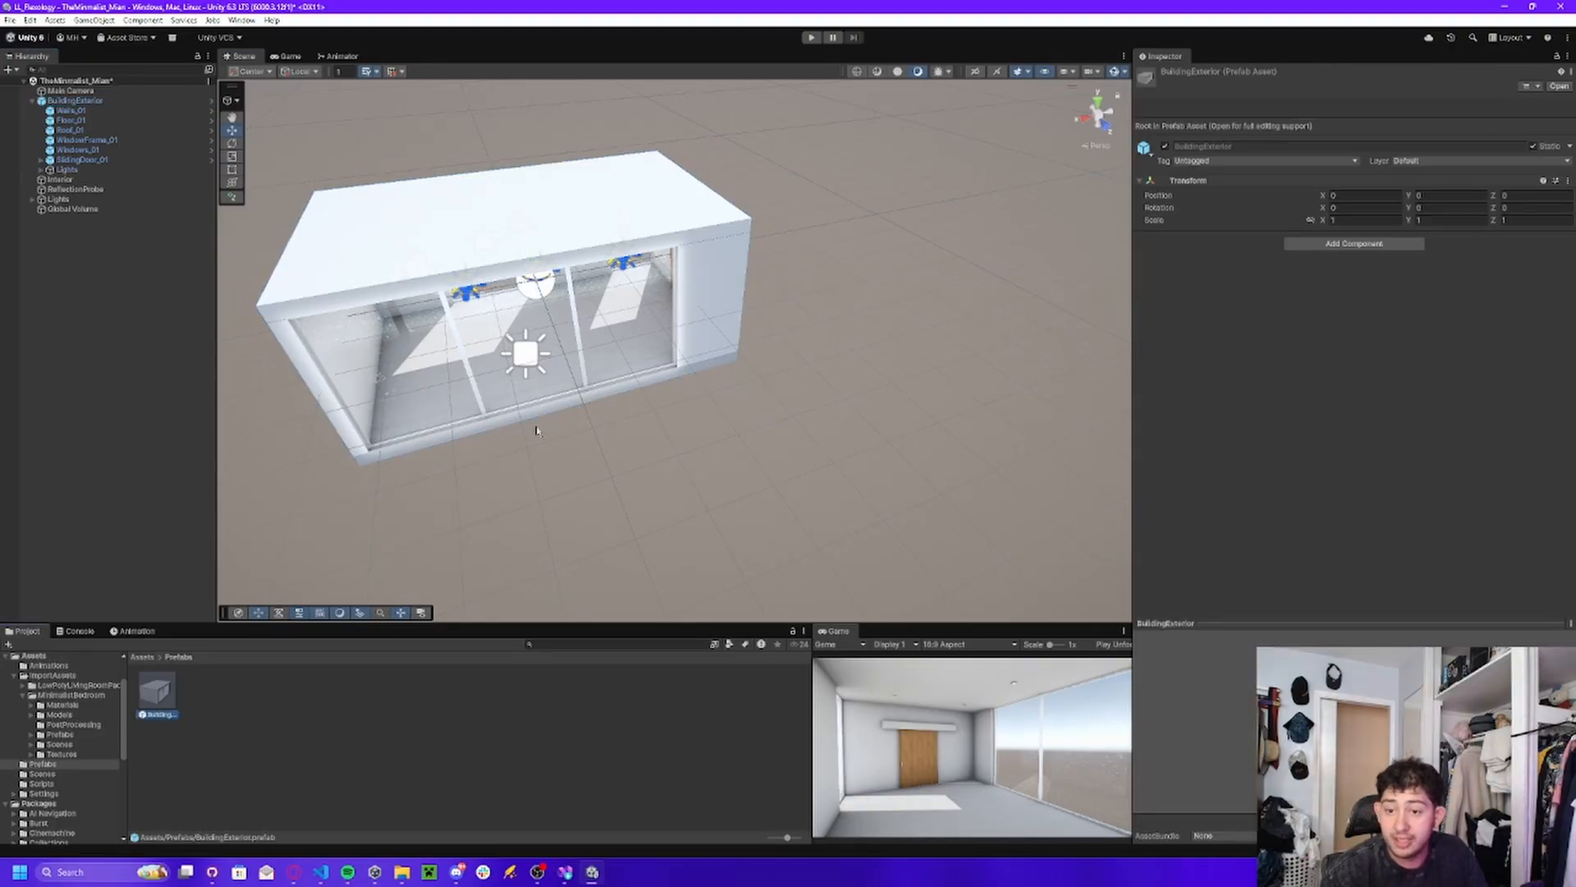
Try placing extra copies of the BuildingExterior prefab in the scene, then remove them.
key("s")
right_click_drag(537, 431, 566, 415)
left_click(380, 761)
left_click_drag(169, 692, 727, 243)
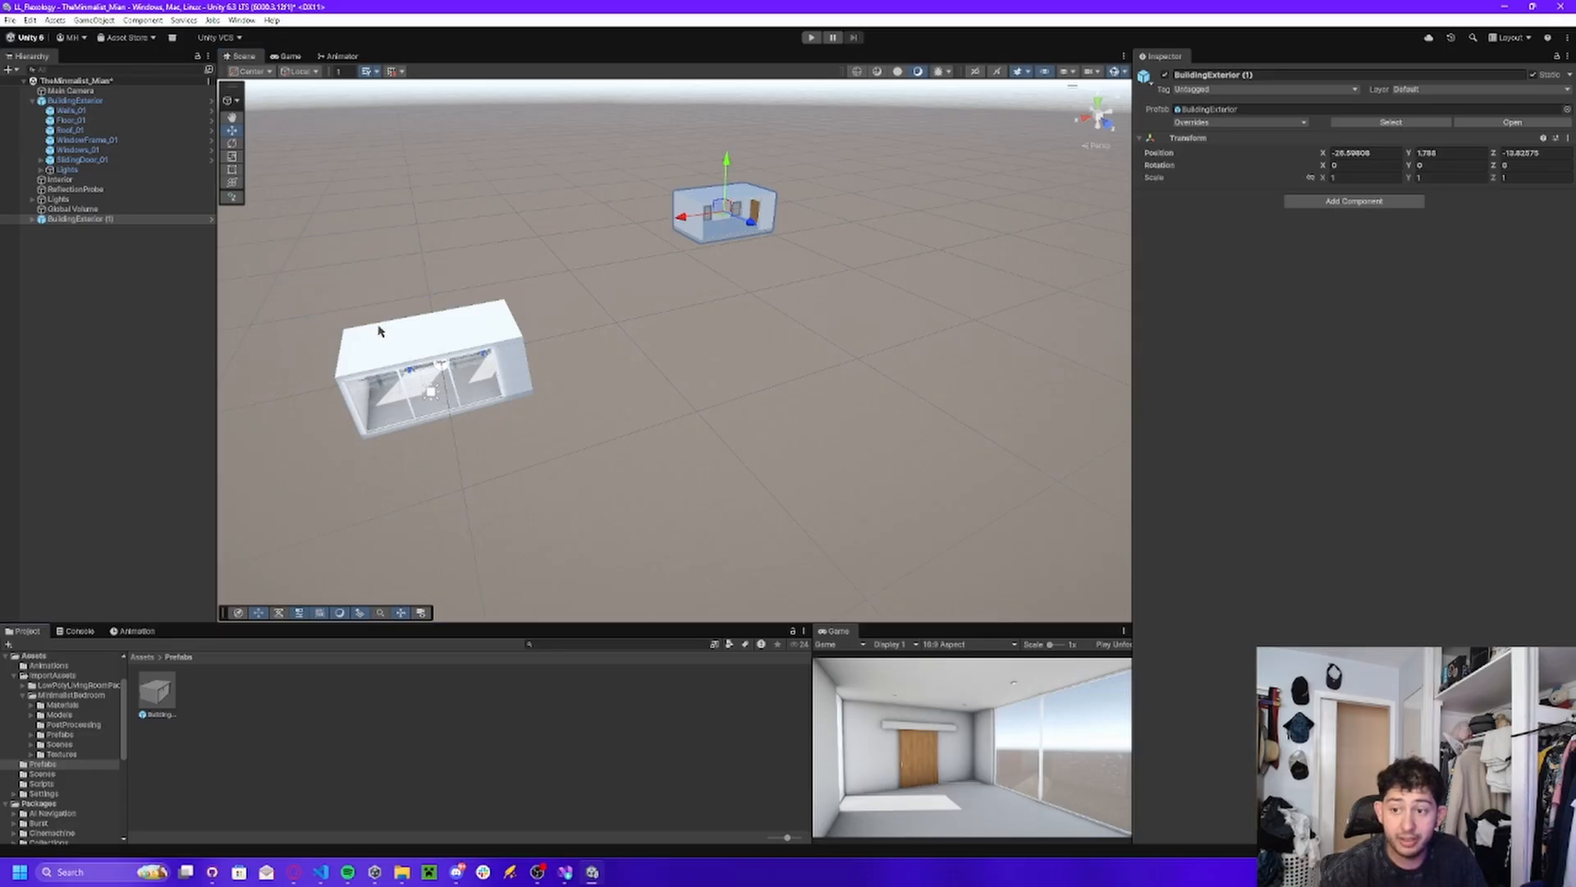
key("Delete")
left_click_drag(158, 692, 520, 252)
key("ctrl+z")
key("ctrl+z")
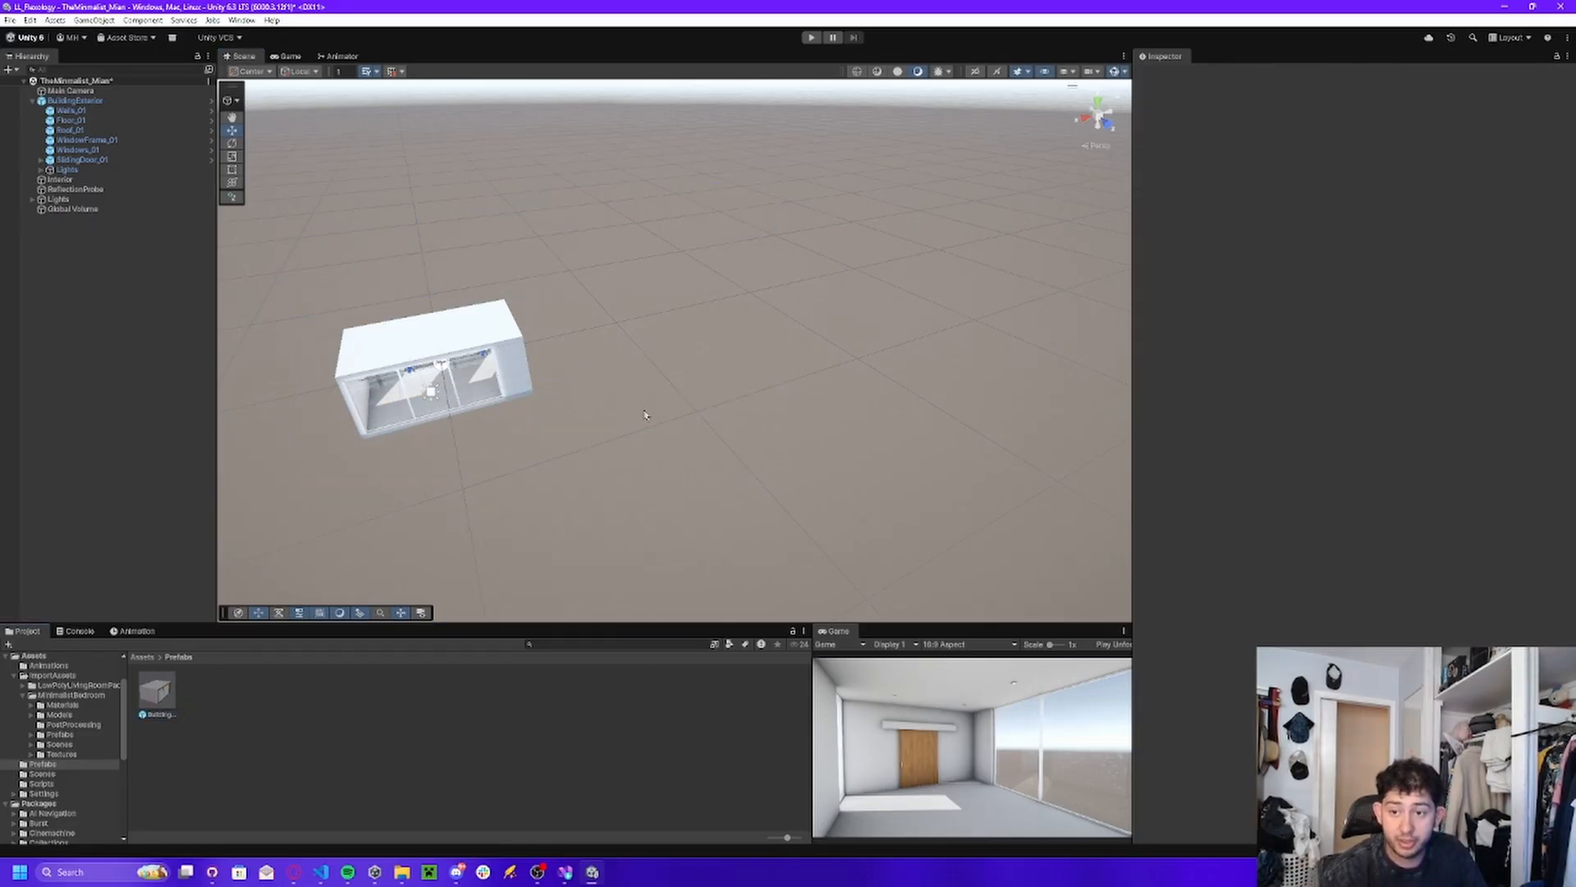
Open the Sandbox scene from the Scenes folder, saving the changes made to TheMinimalist_Mian.
left_click(142, 657)
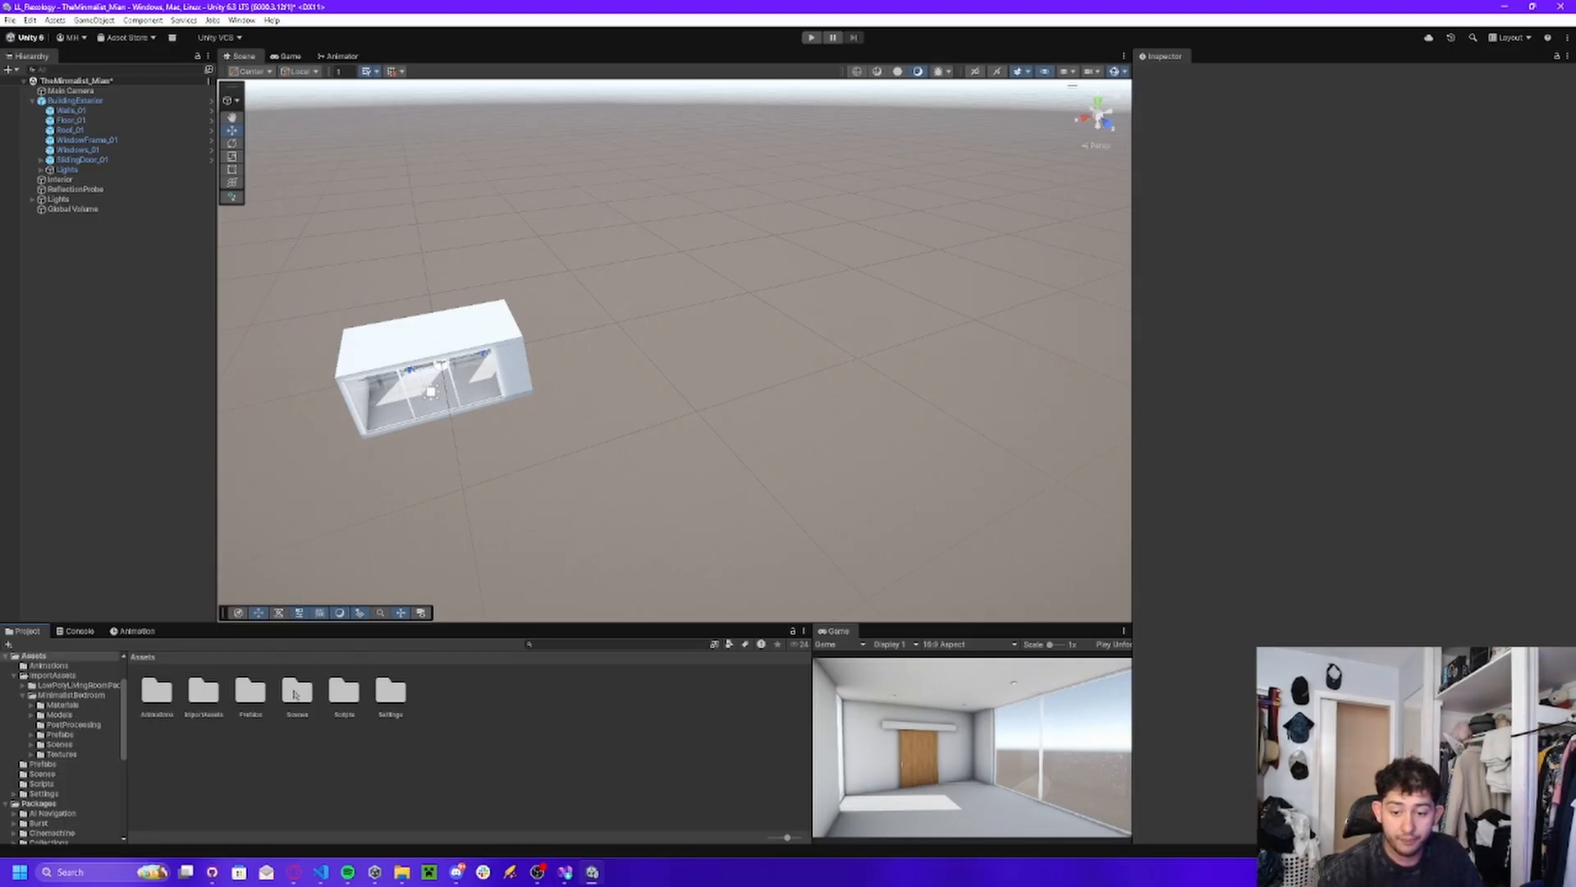
double_click(297, 692)
double_click(172, 697)
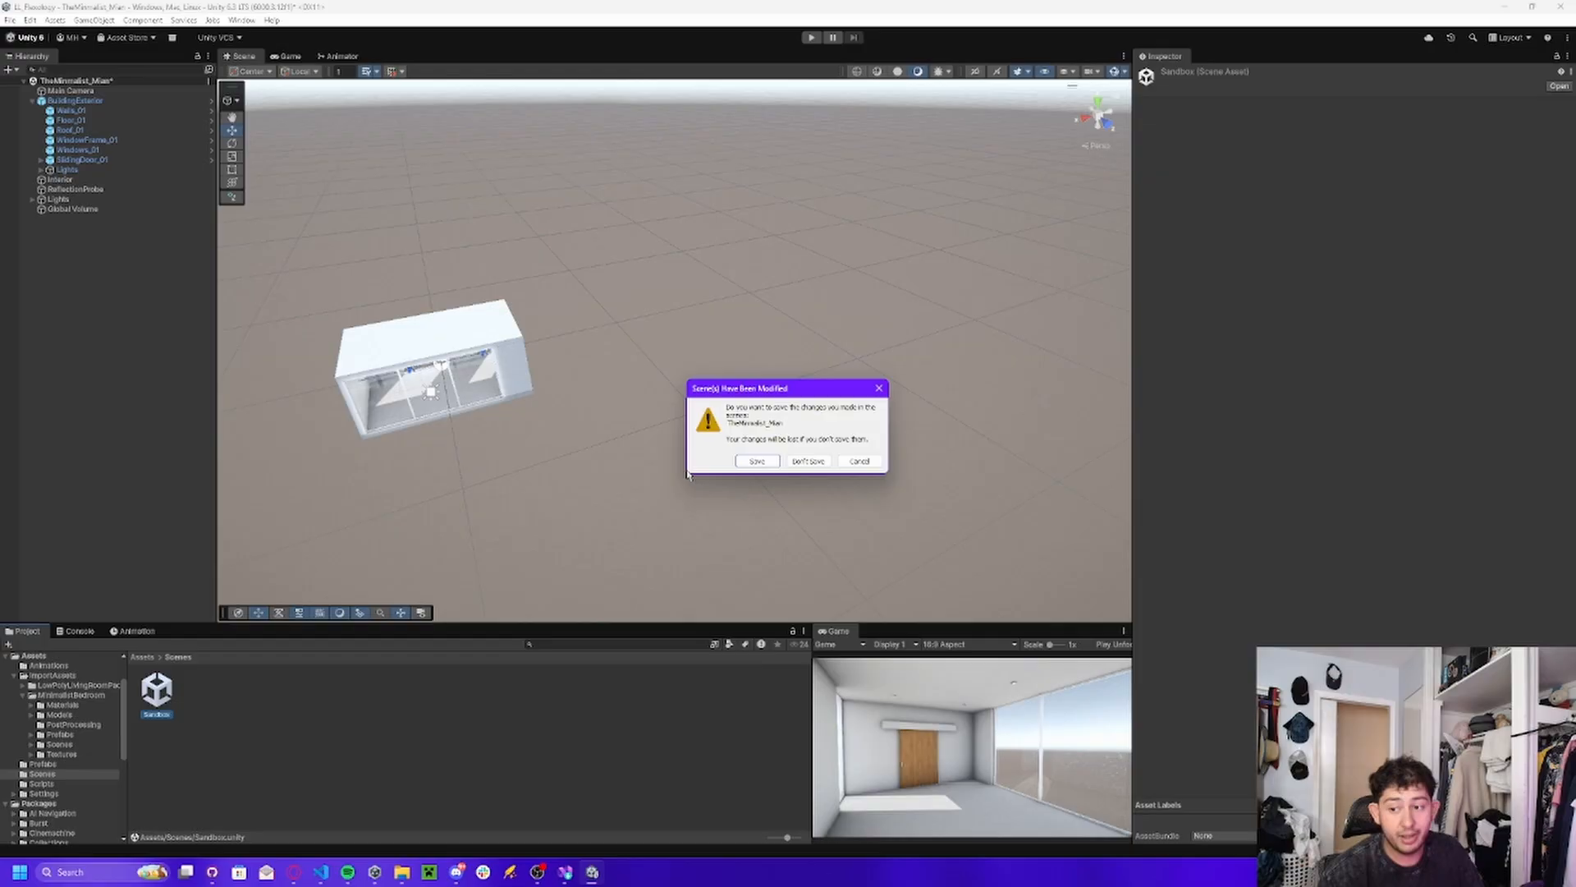
left_click(768, 464)
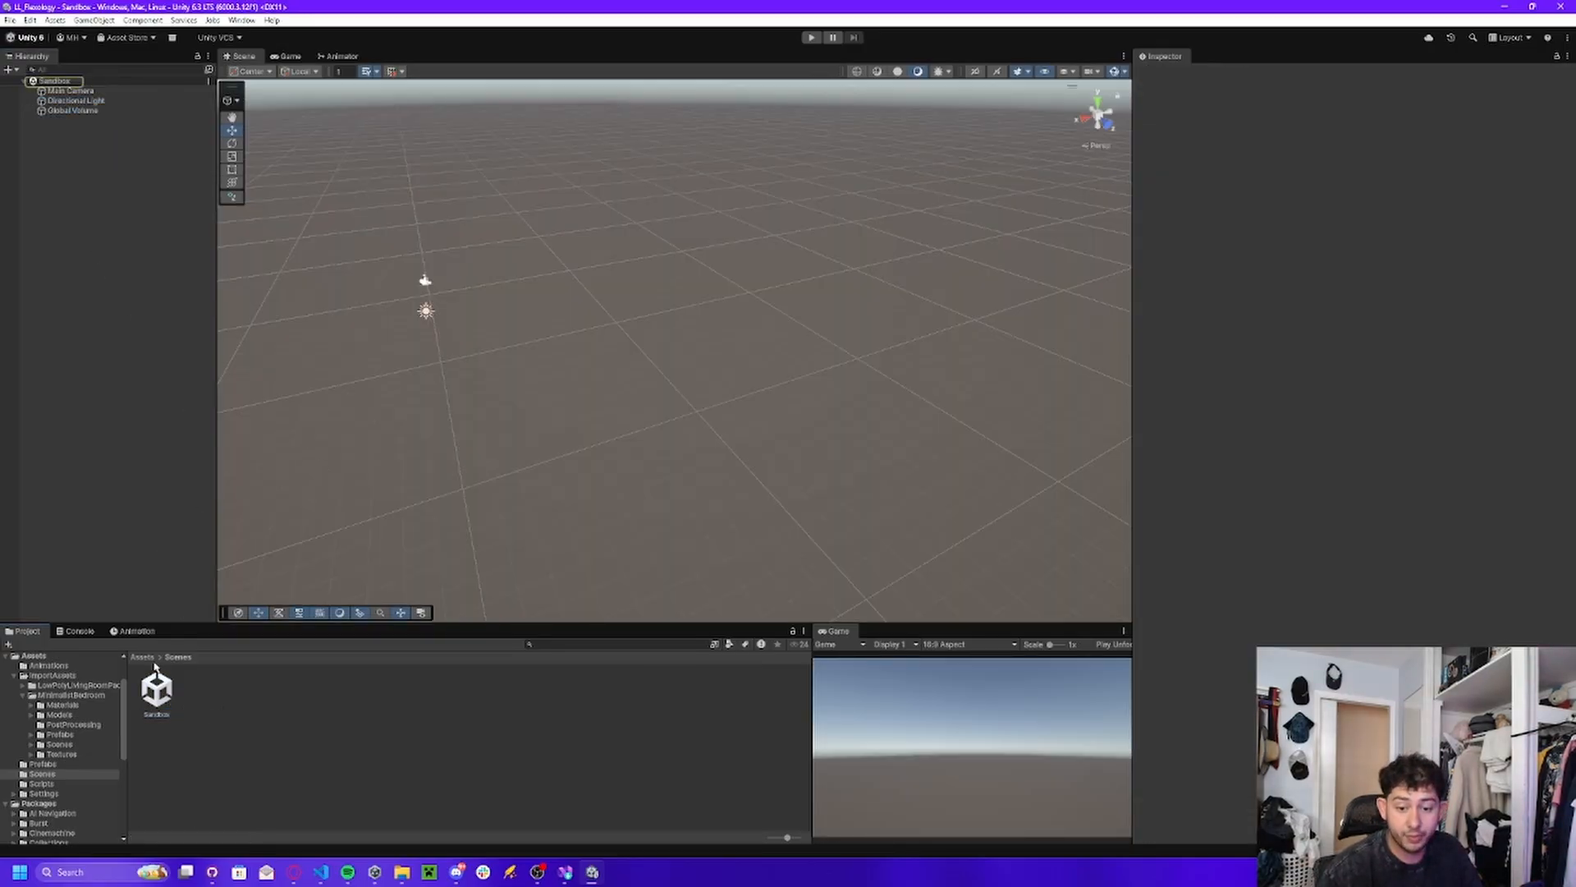
Add the BuildingExterior prefab to the Sandbox scene and reset its transform.
left_click(142, 657)
double_click(251, 690)
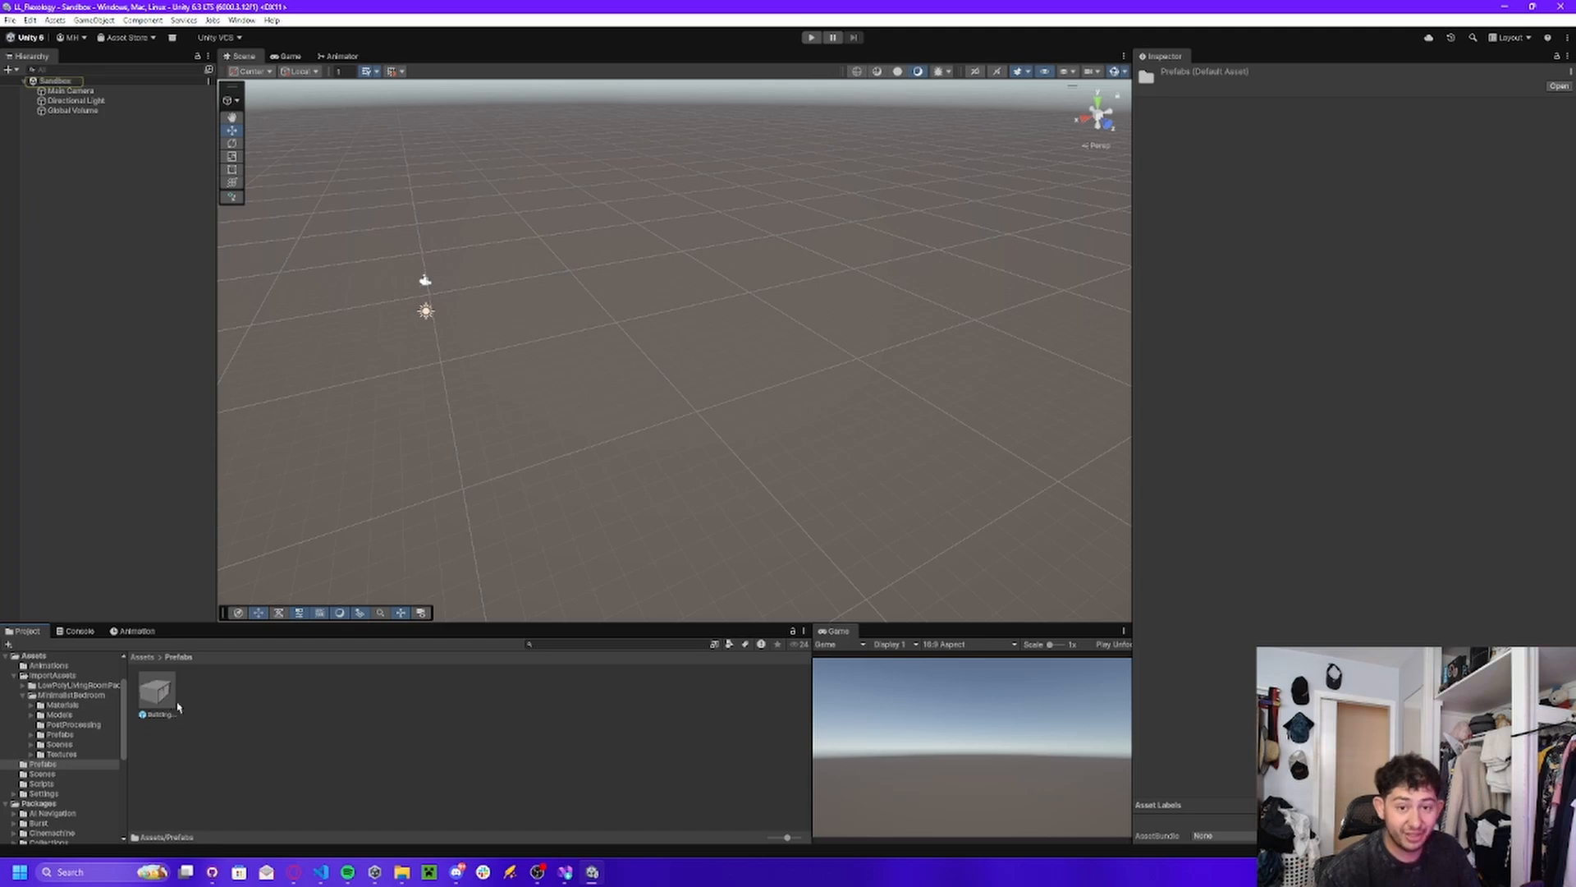
left_click_drag(72, 271, 72, 264)
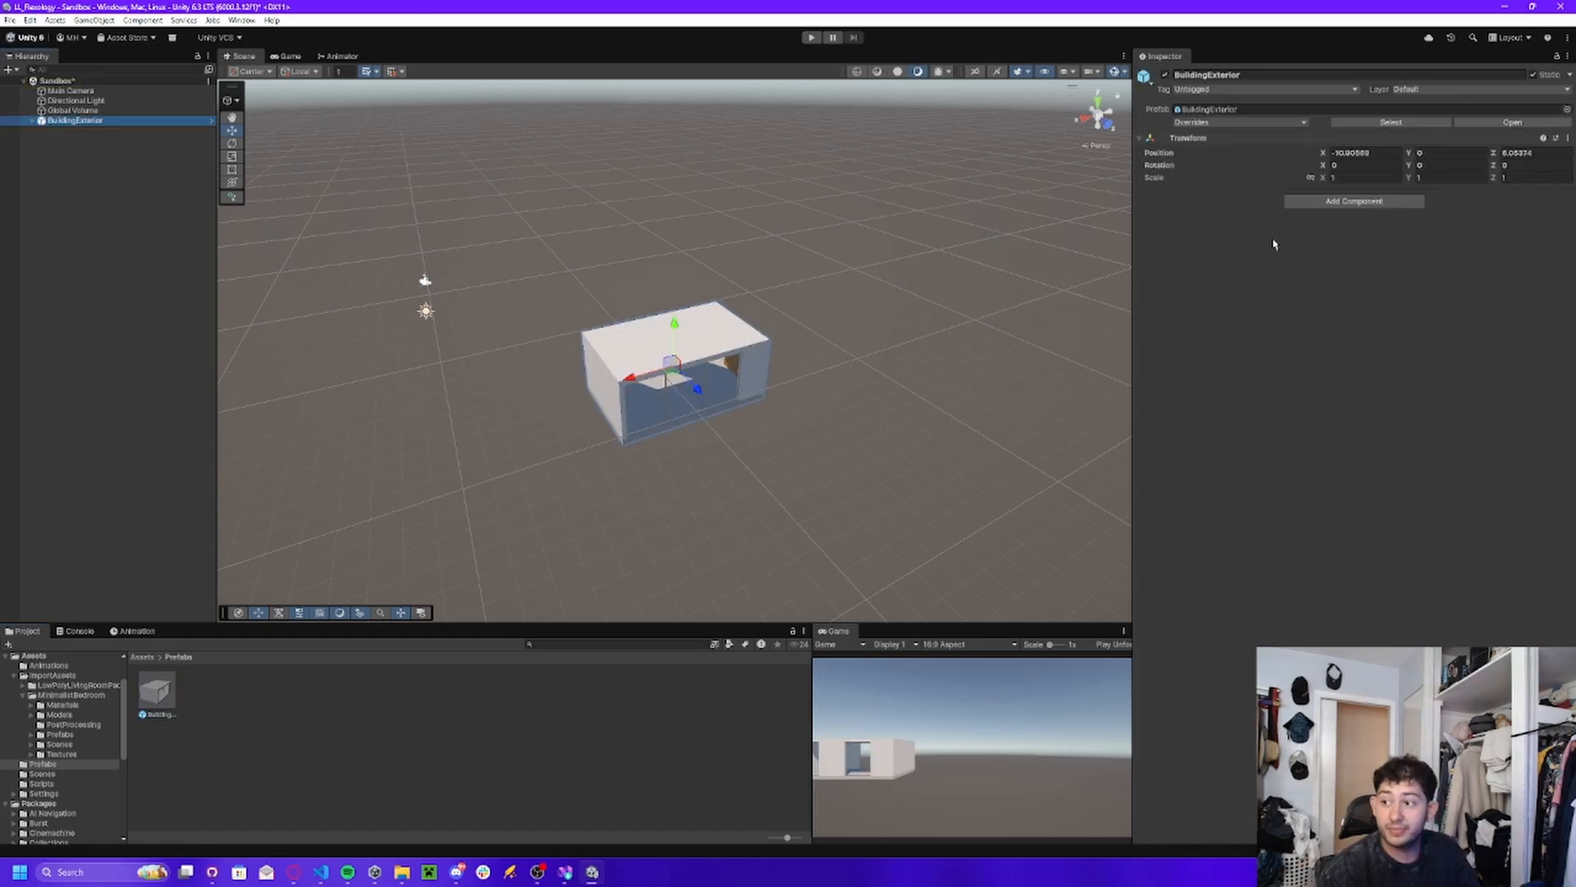
left_click(1568, 138)
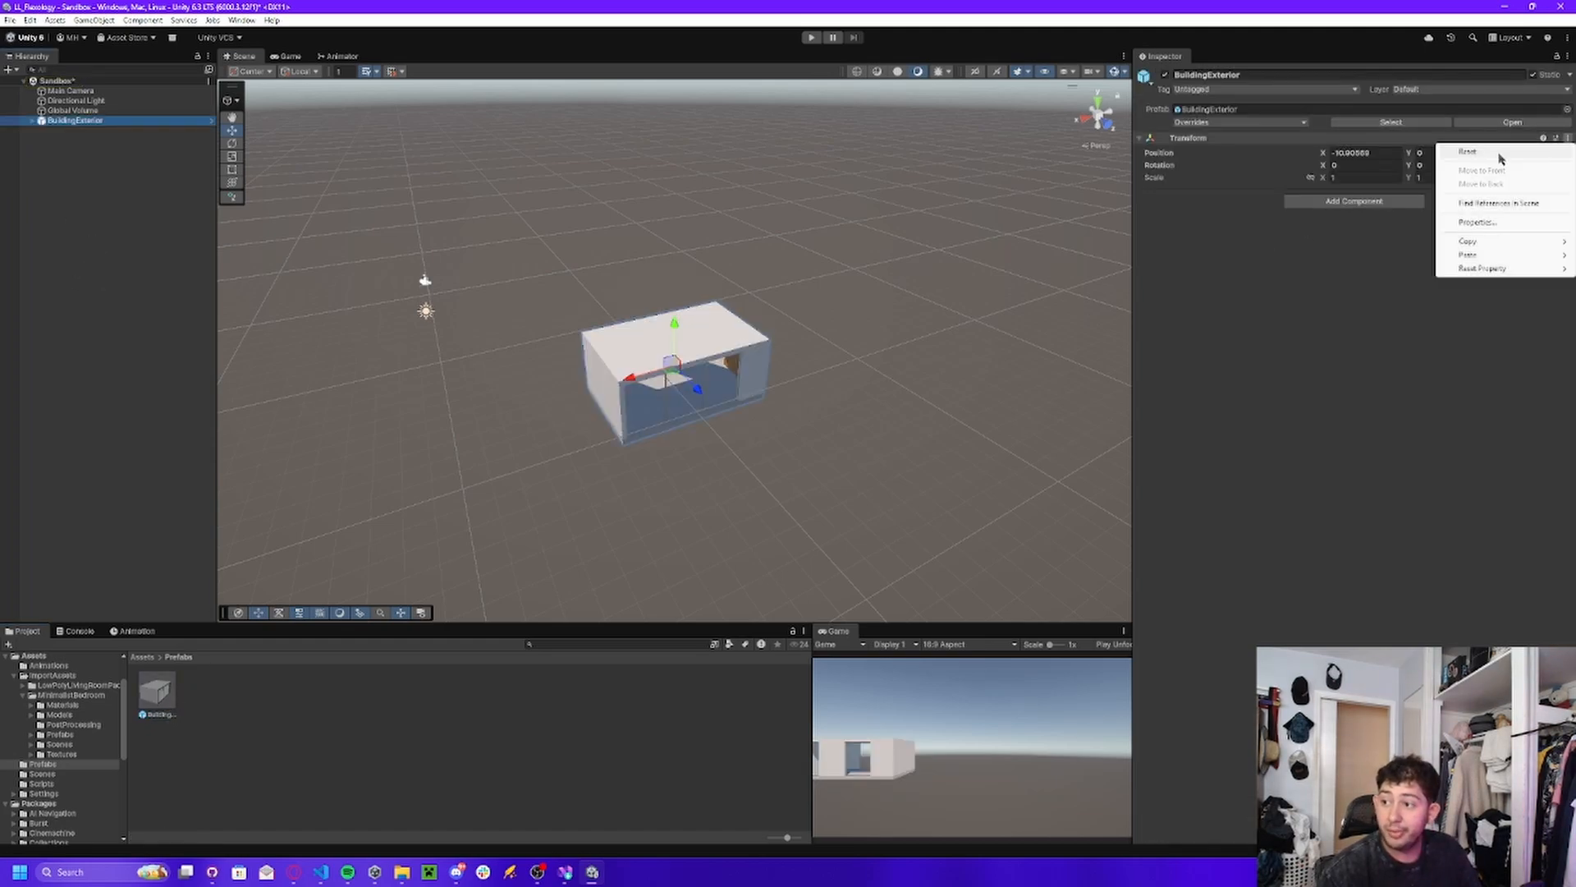
left_click(1499, 154)
Add the character model from the ImportAssets folder to the Sandbox scene and reset its transform.
right_click_drag(721, 384, 257, 170)
key("w")
key("s")
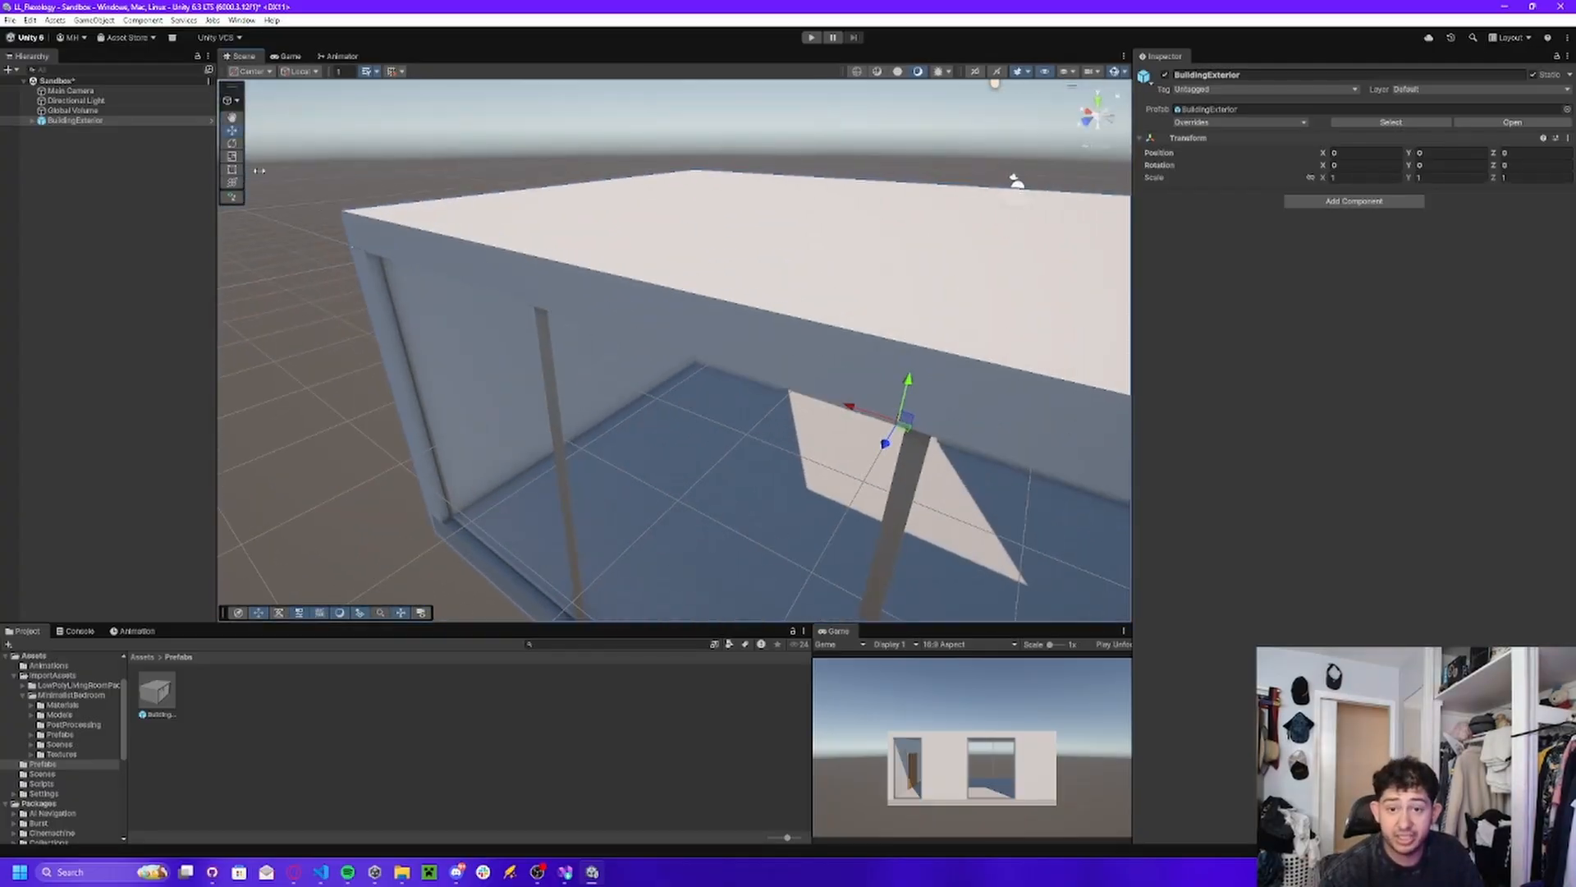
right_click_drag(749, 298, 959, 325)
key("w")
right_click_drag(959, 324, 977, 327)
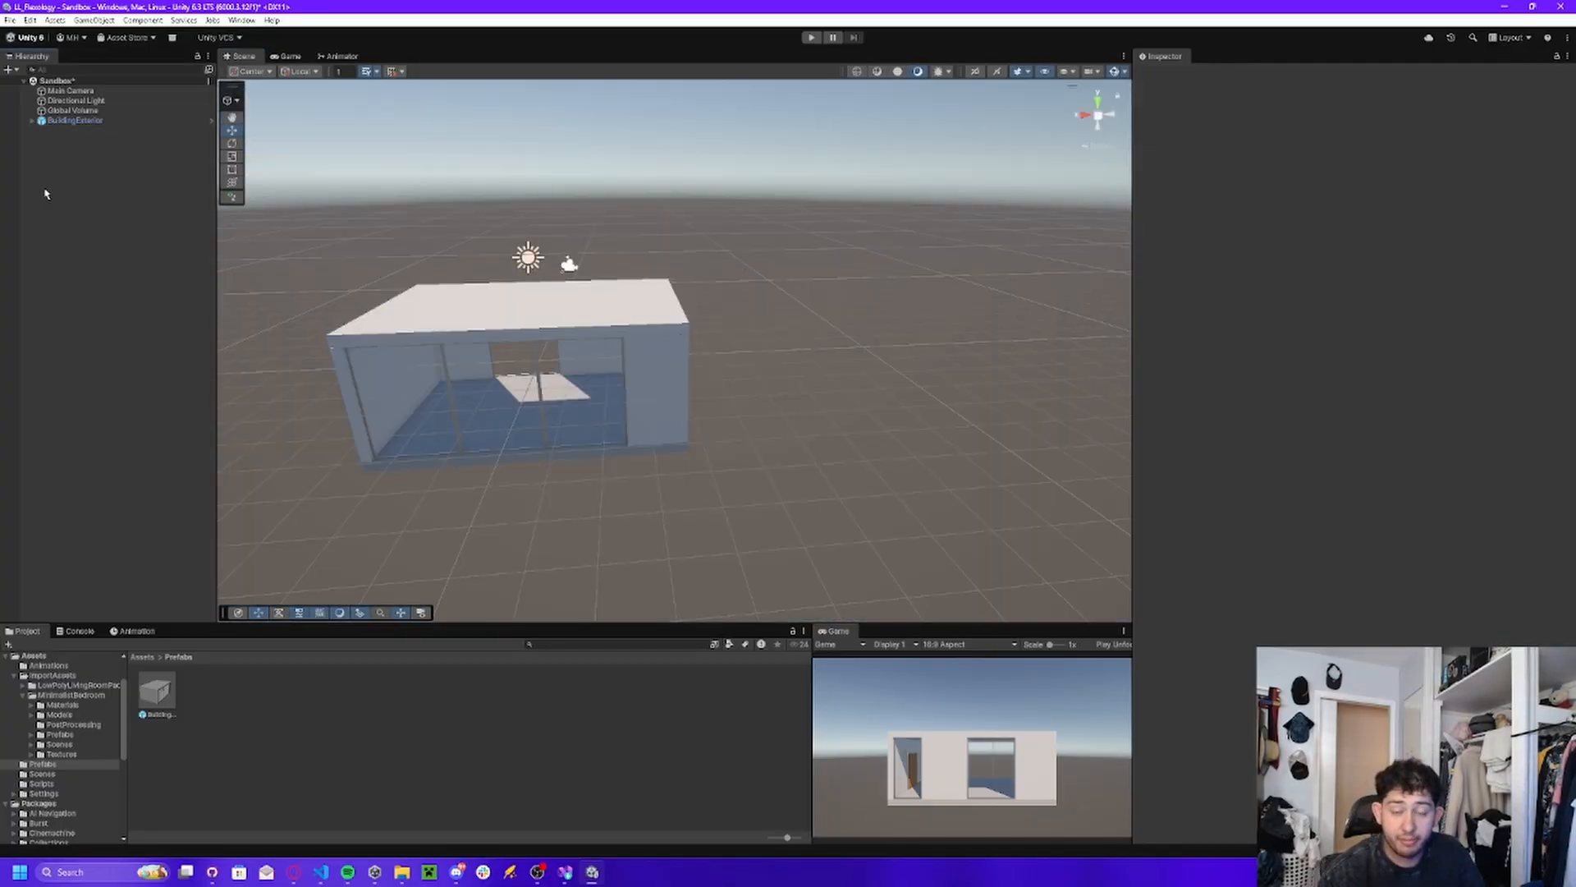
left_click(142, 657)
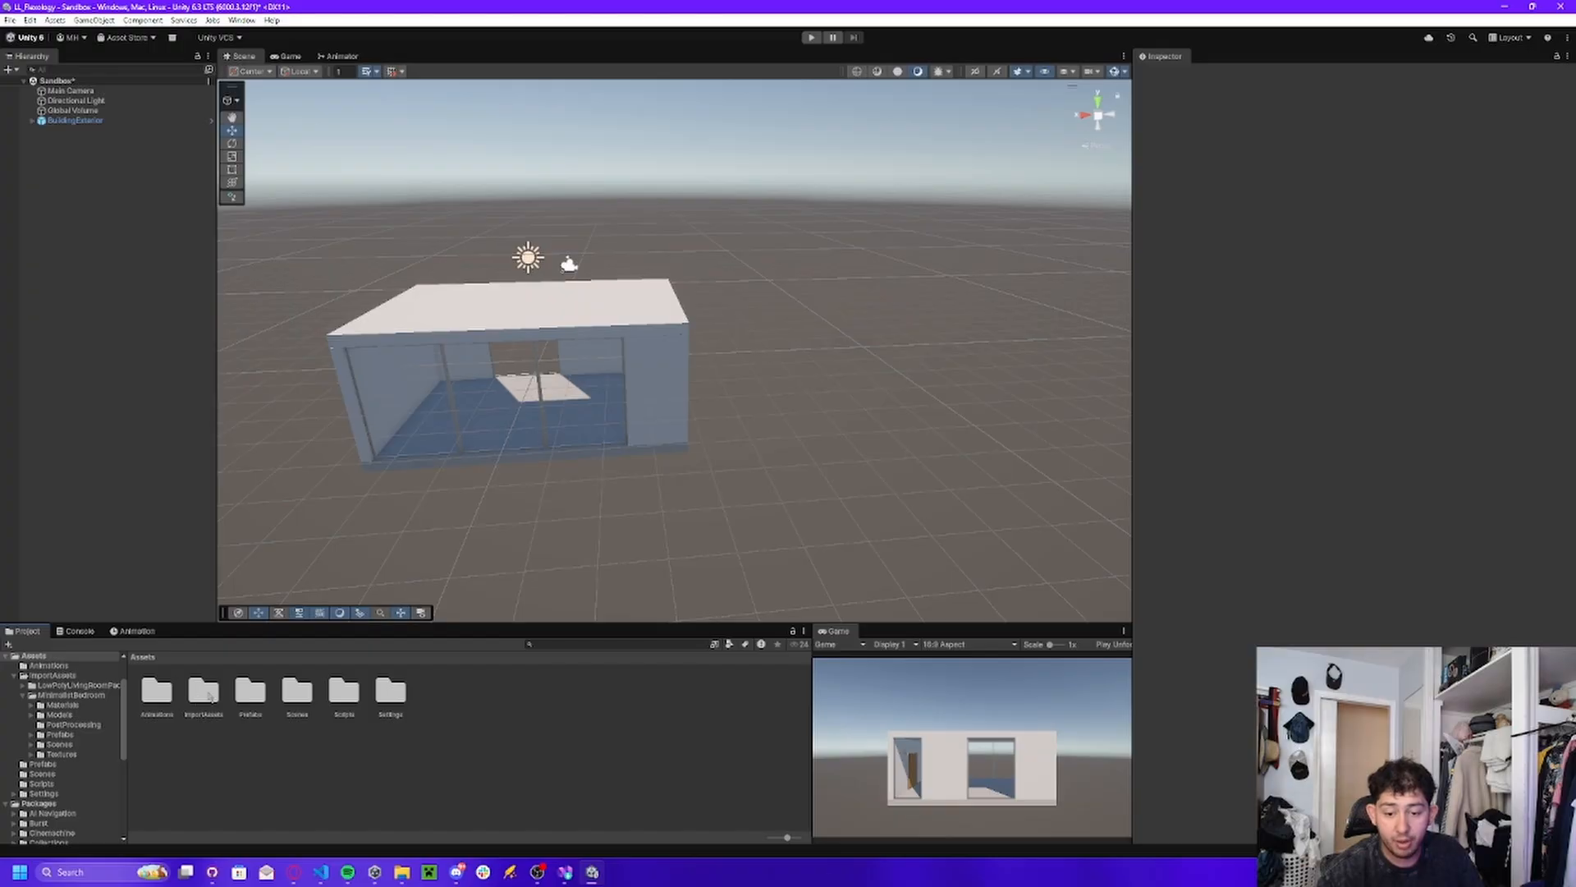
double_click(205, 692)
left_click_drag(250, 706, 112, 258)
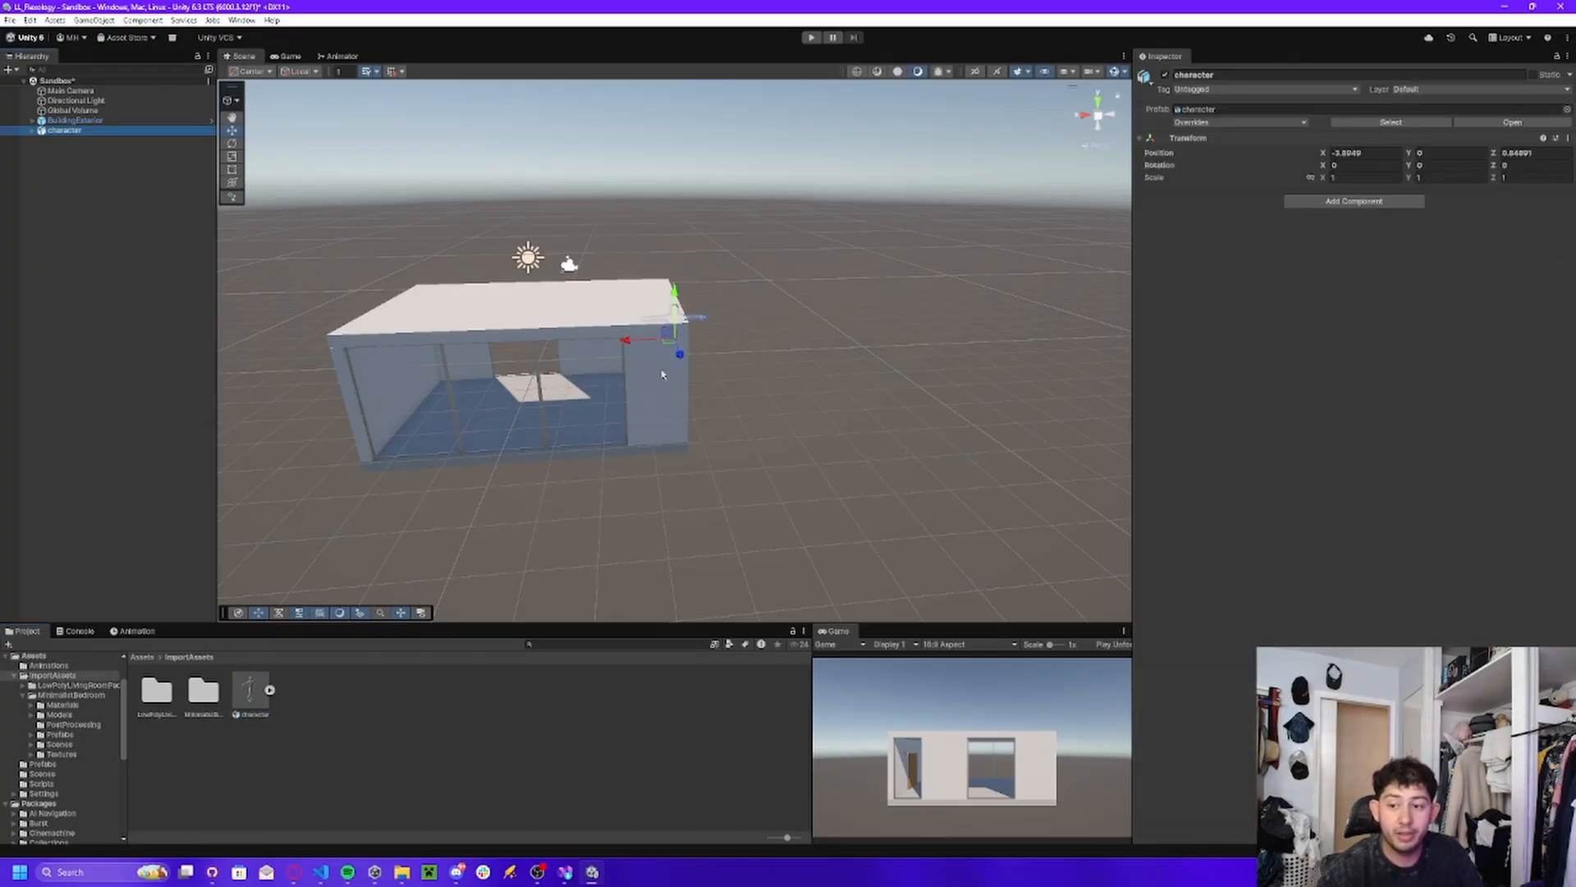
left_click(1568, 138)
left_click(1466, 149)
Lower the character to a Y position of about -0.904 so that it stands on the building's floor.
key("f")
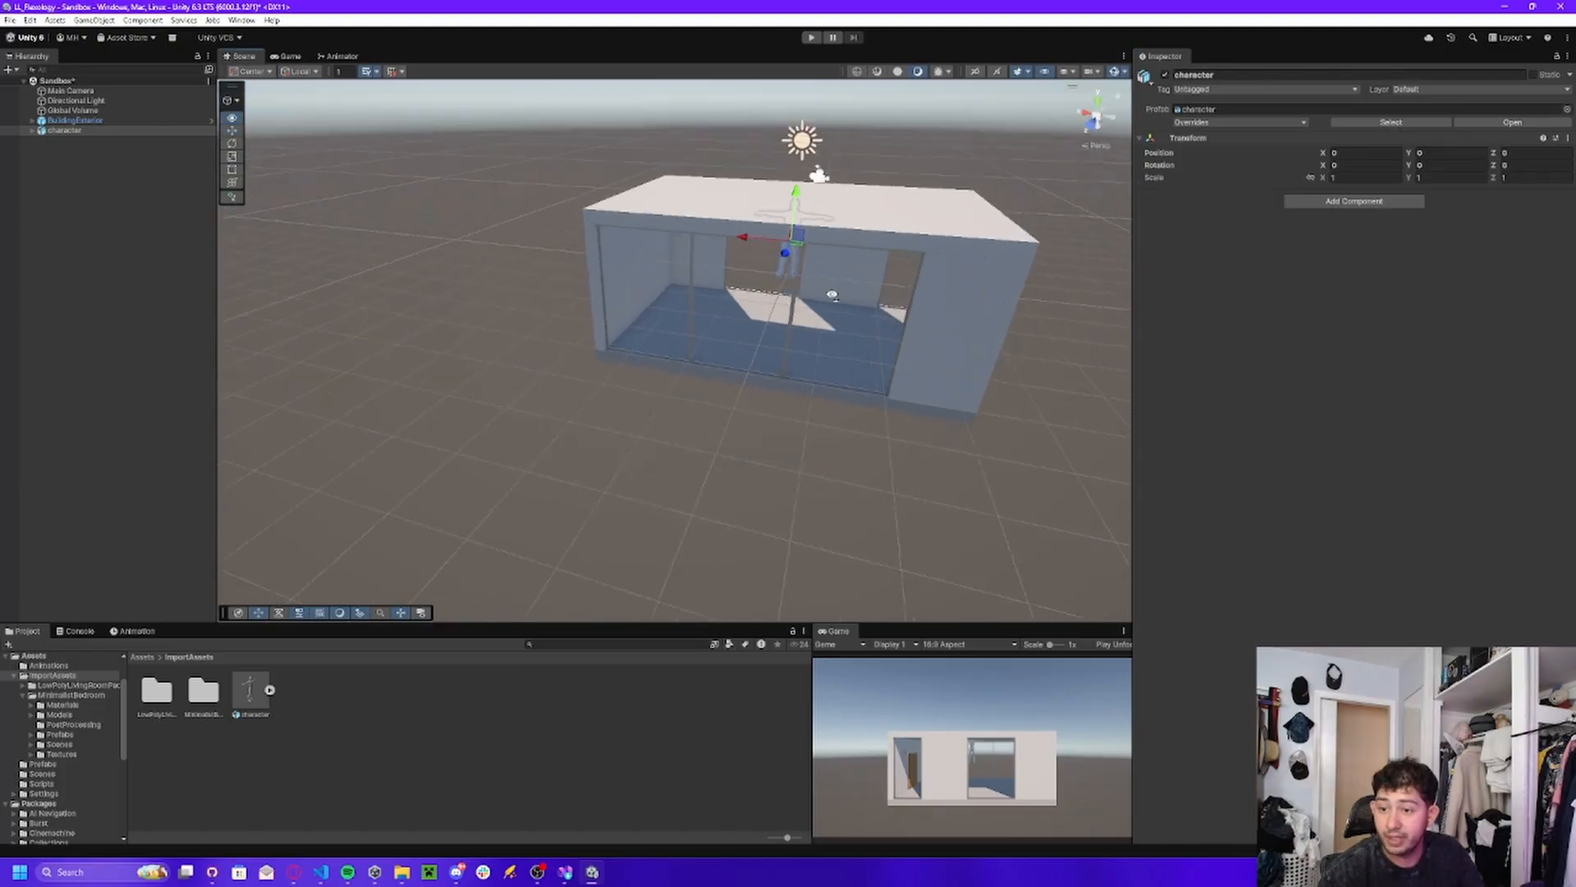
key("w")
right_click_drag(832, 294, 810, 298)
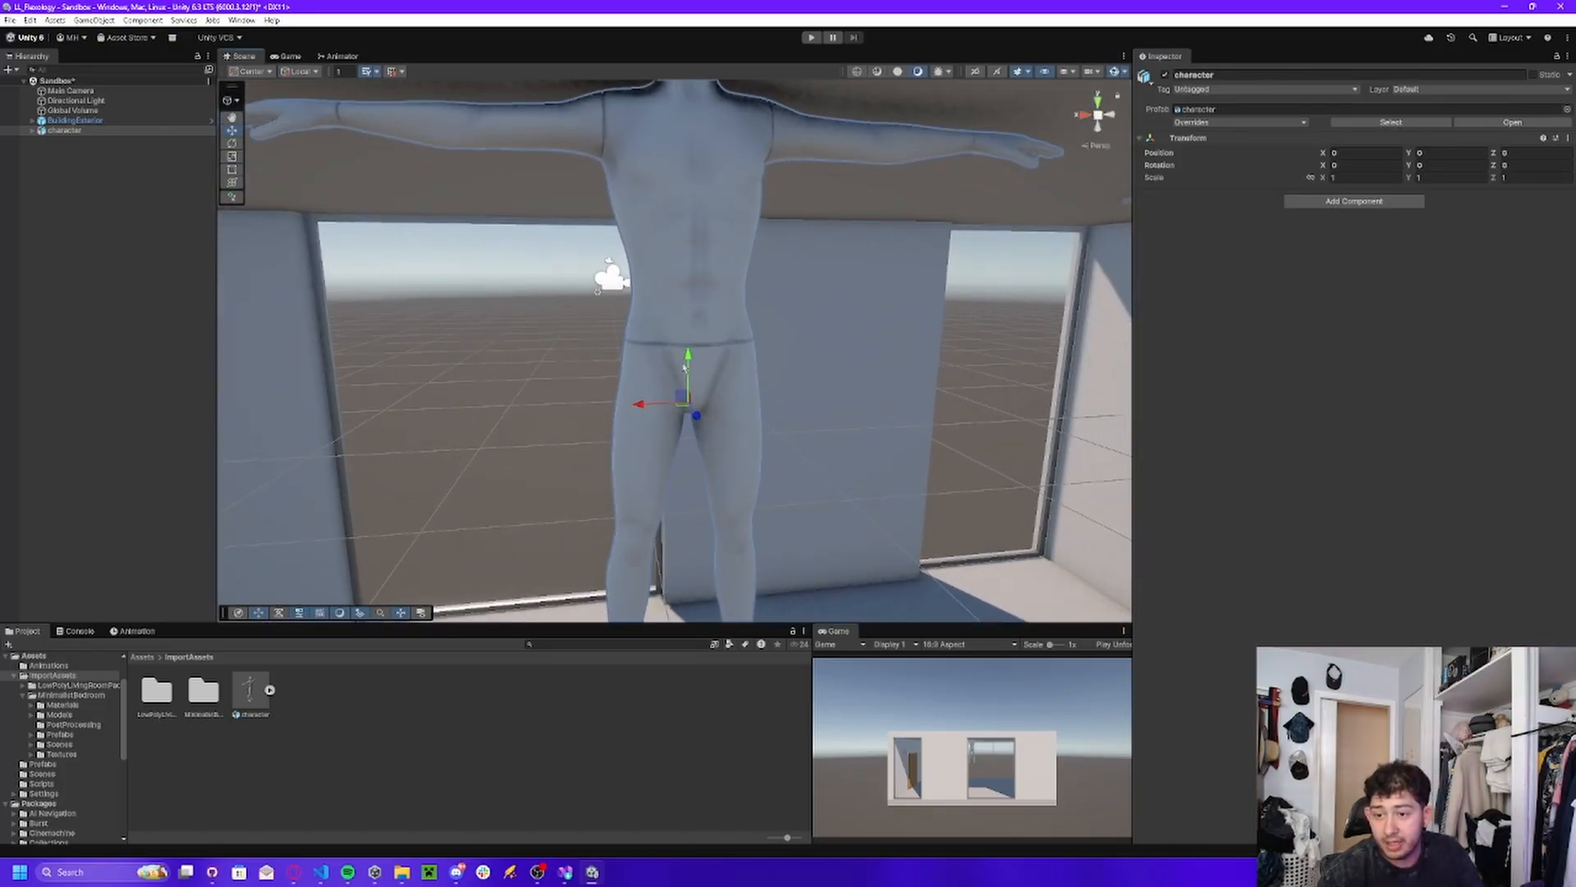
left_click_drag(693, 360, 693, 677)
right_click_drag(667, 443, 669, 542)
key("s")
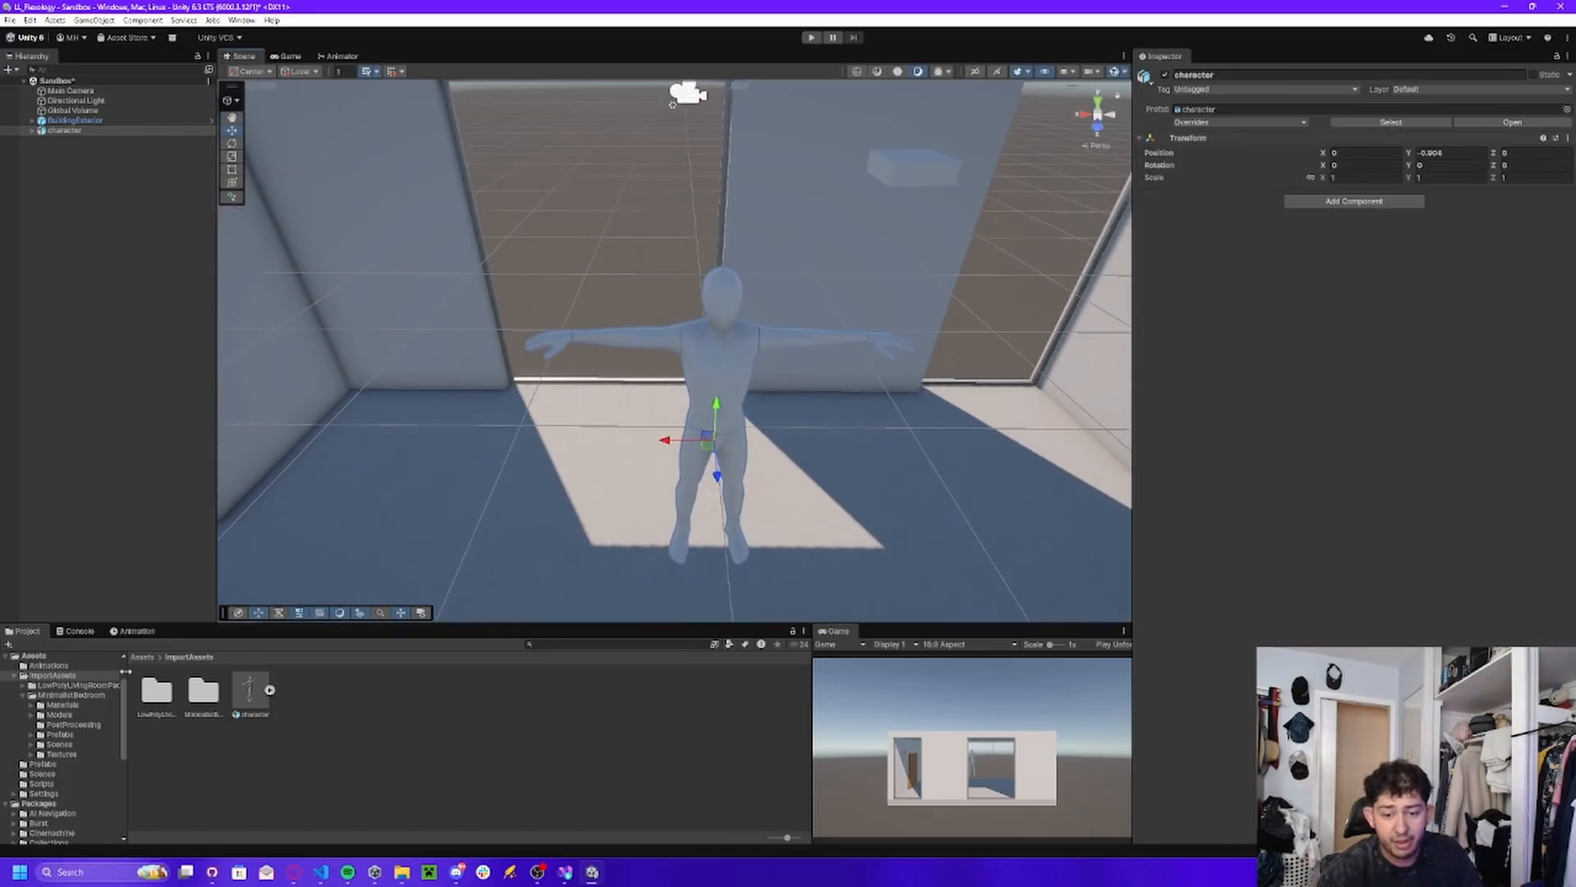
Rename the character object as Patient and save it as a prefab variant in the Prefabs folder.
left_click(143, 657)
double_click(250, 689)
left_click(62, 129)
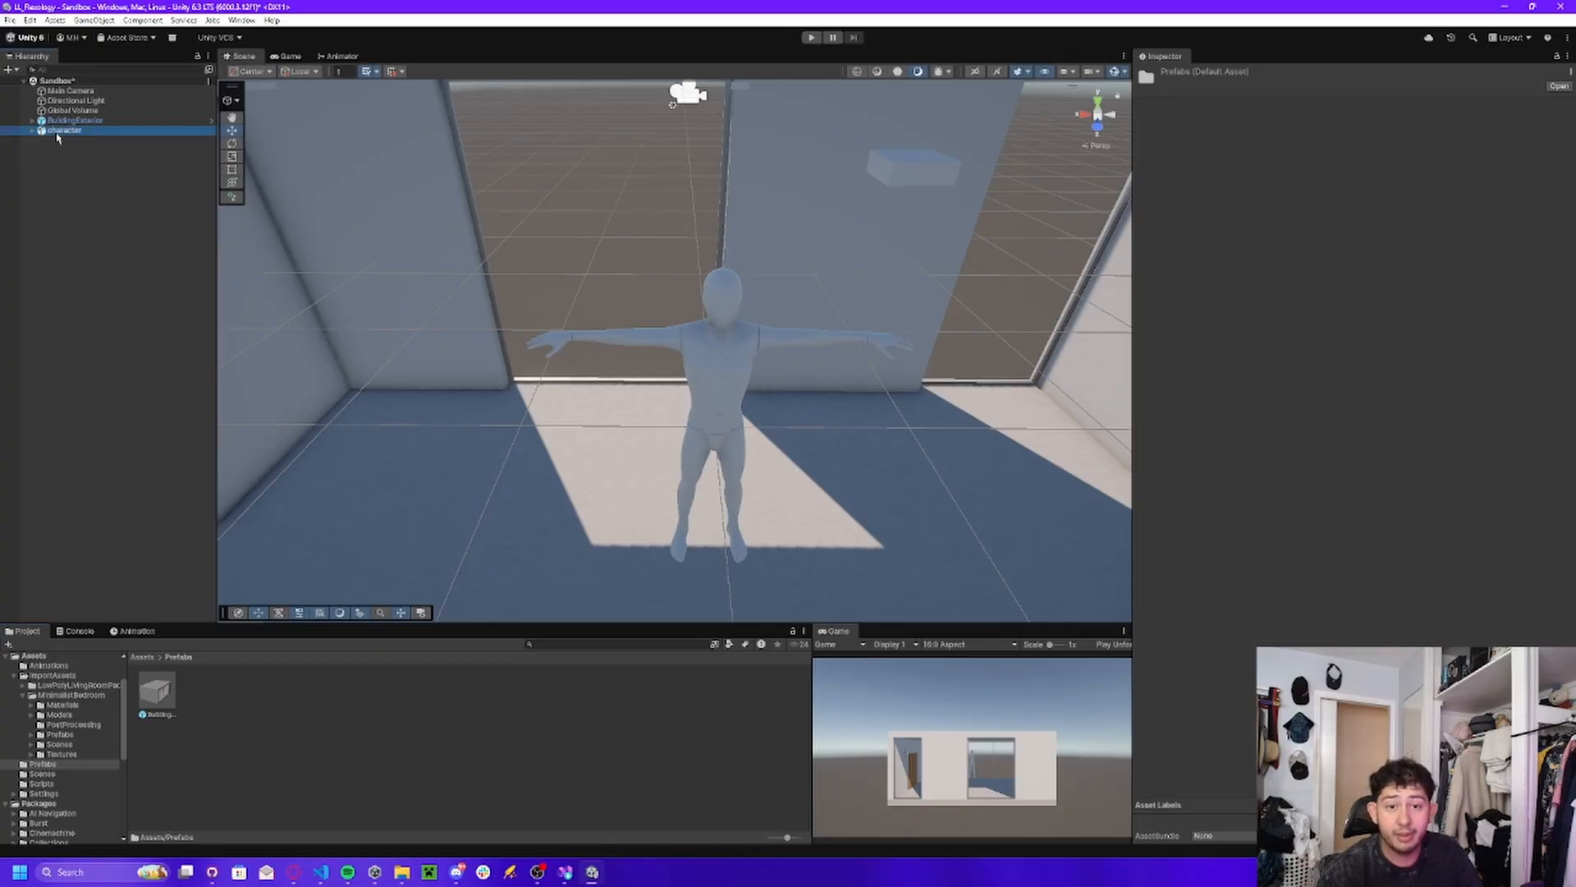
left_click(1266, 75)
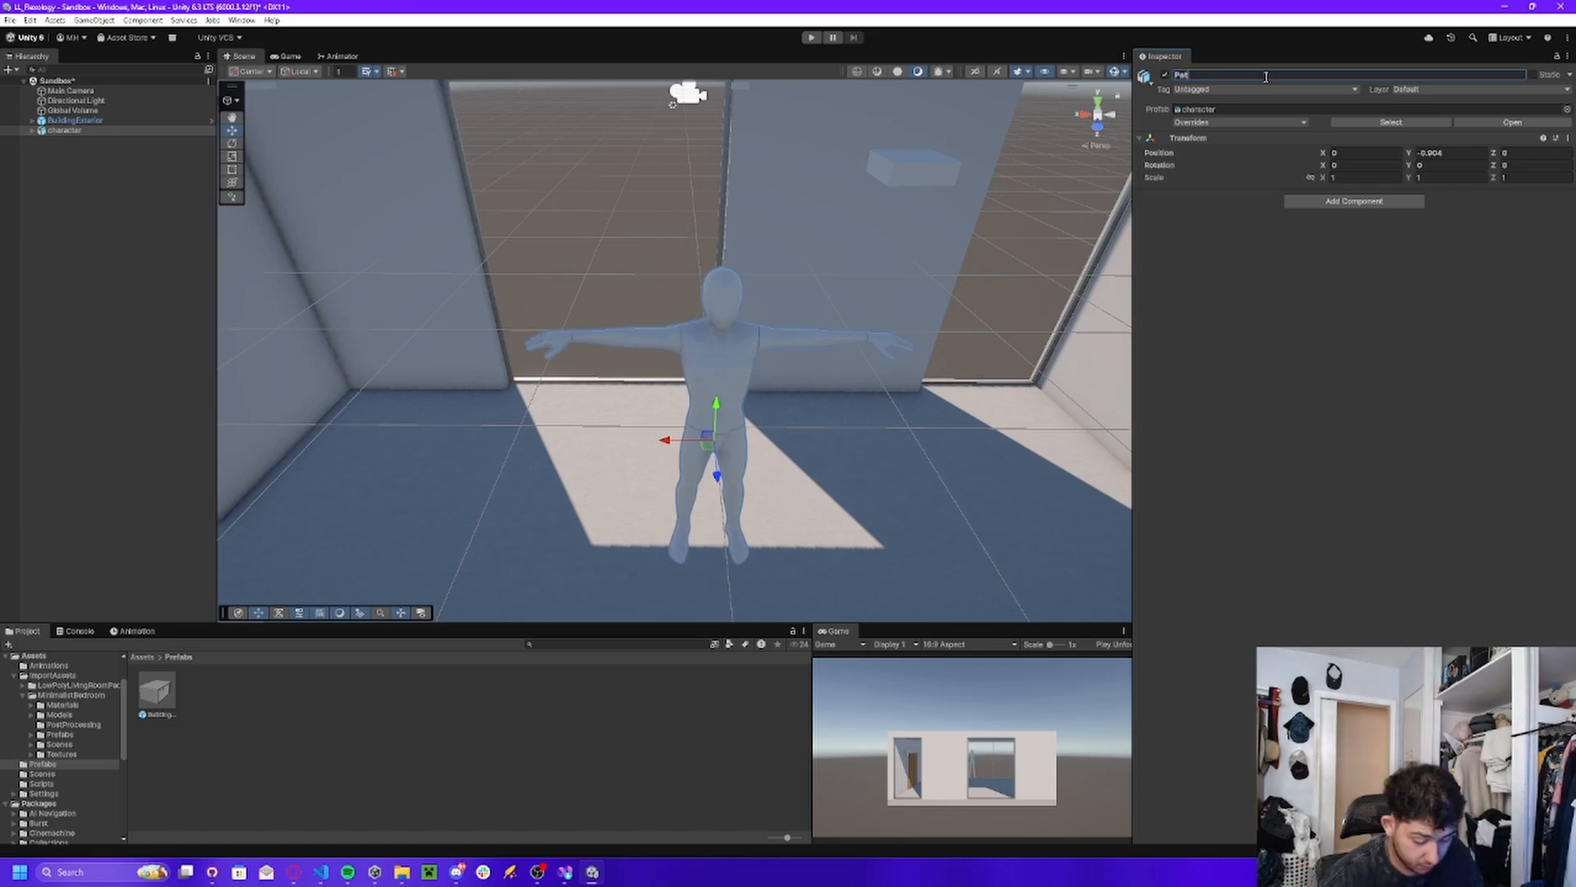
type("t")
key("Return")
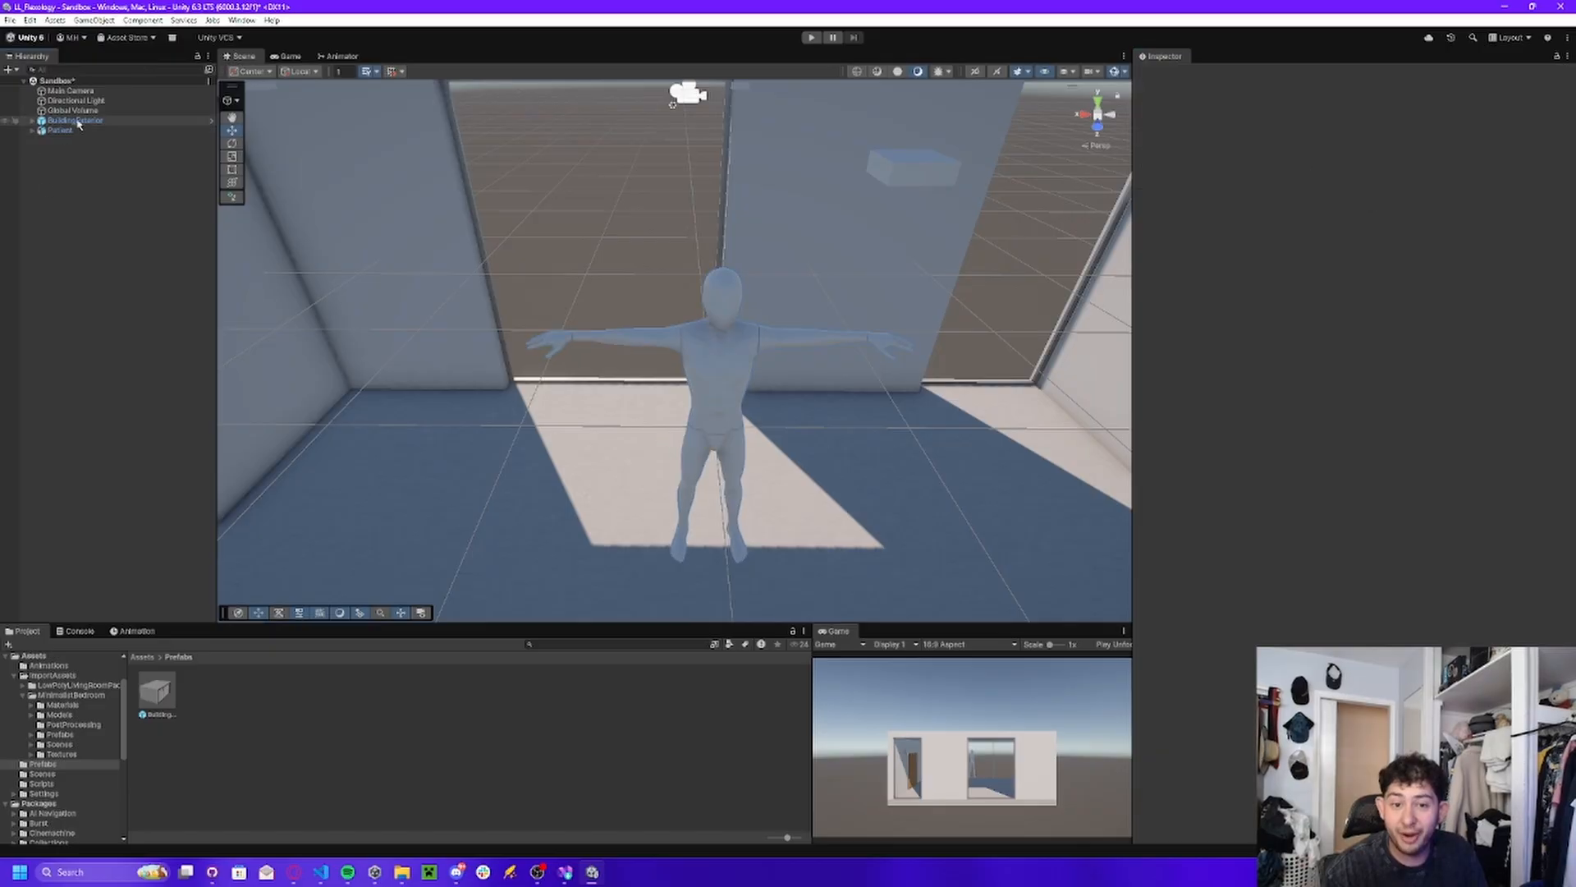
left_click_drag(57, 130, 247, 723)
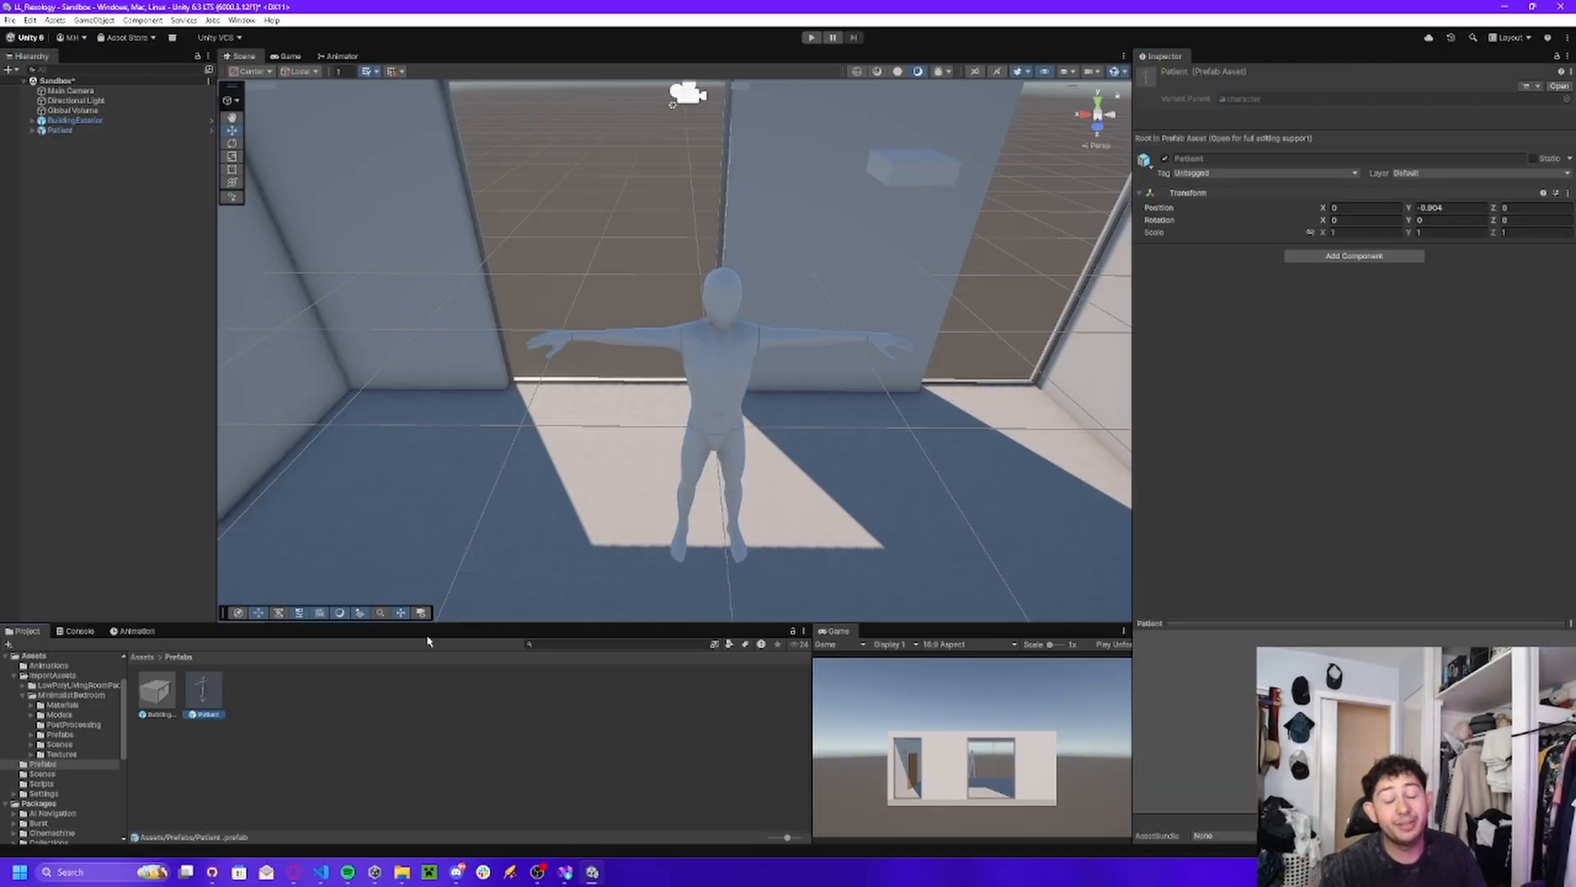
right_click_drag(787, 417, 493, 425)
left_click(724, 402)
key("s")
key("w")
key("d")
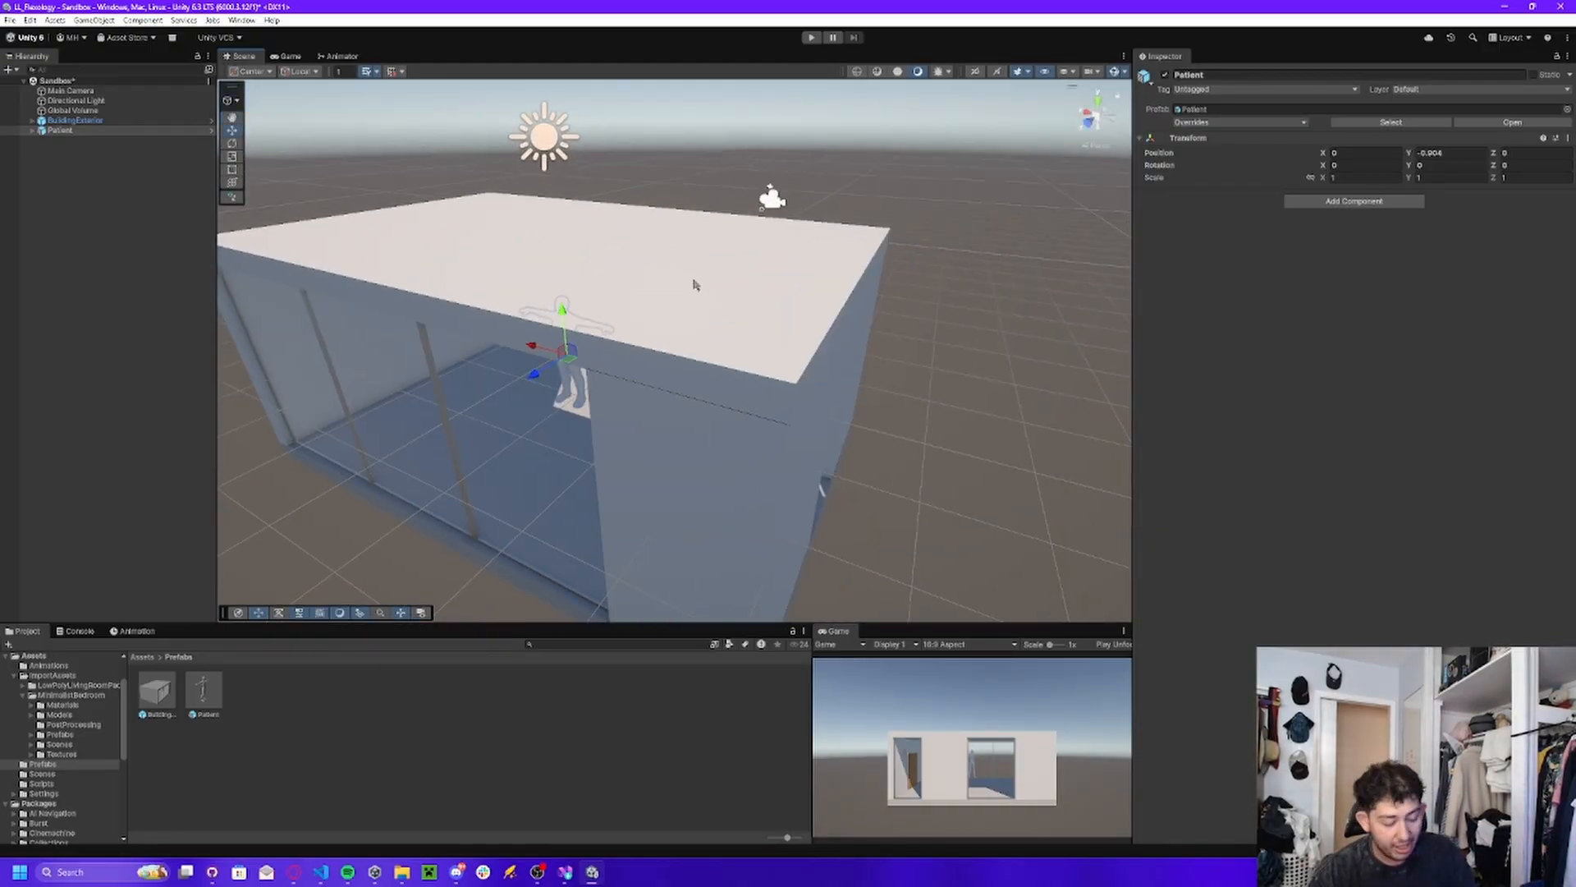
Examine the BuildingExterior model and the Patient standing inside it from several sides.
right_click_drag(695, 285, 849, 419)
key("s")
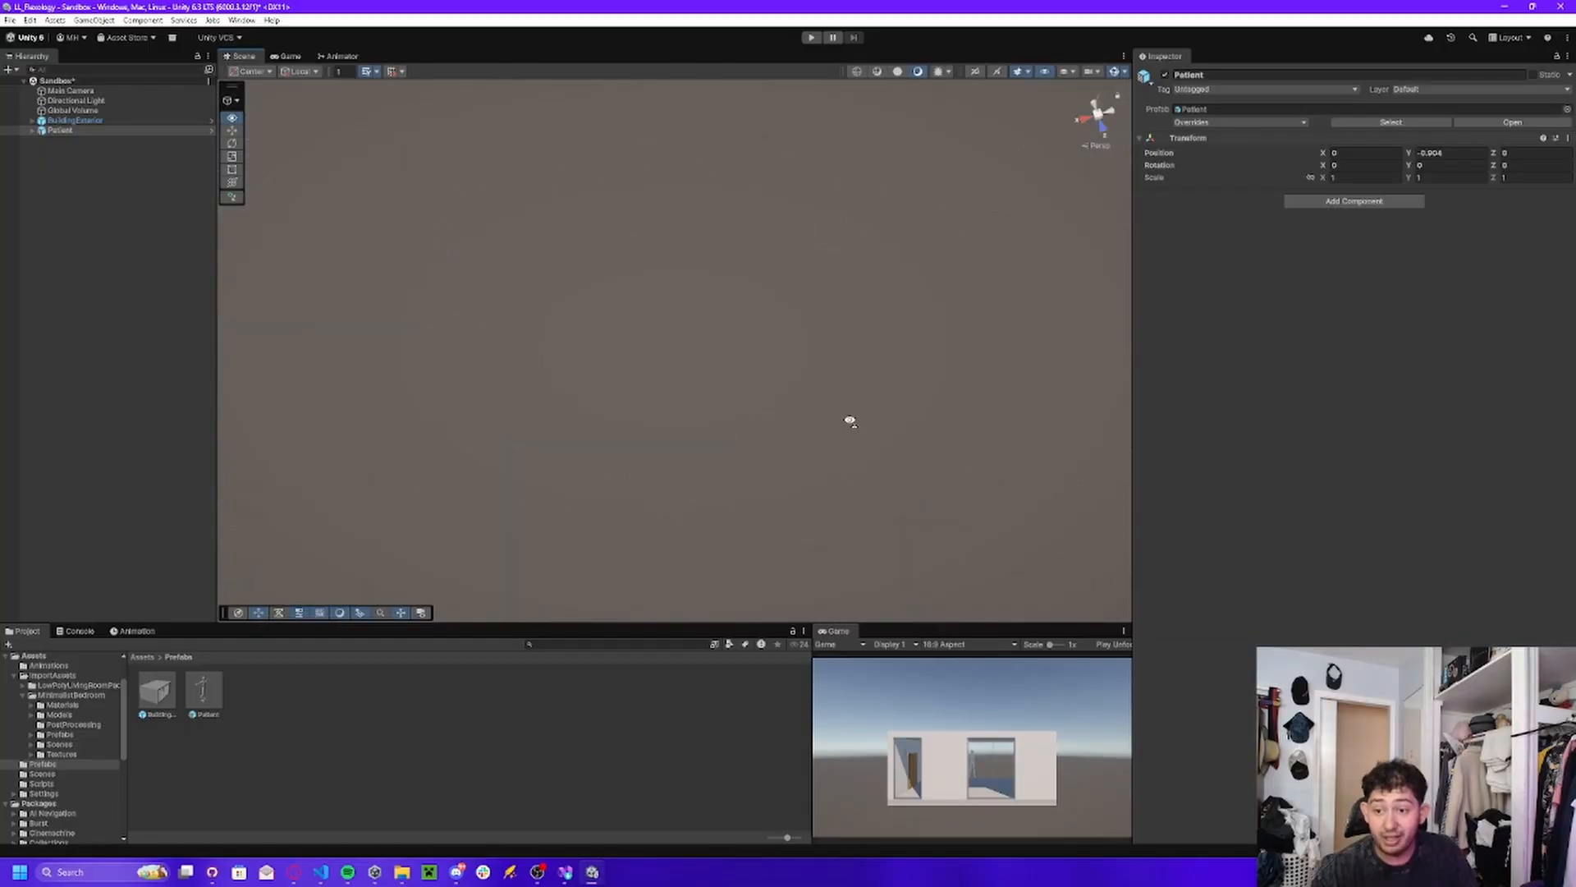
key("w")
right_click_drag(688, 191, 865, 190)
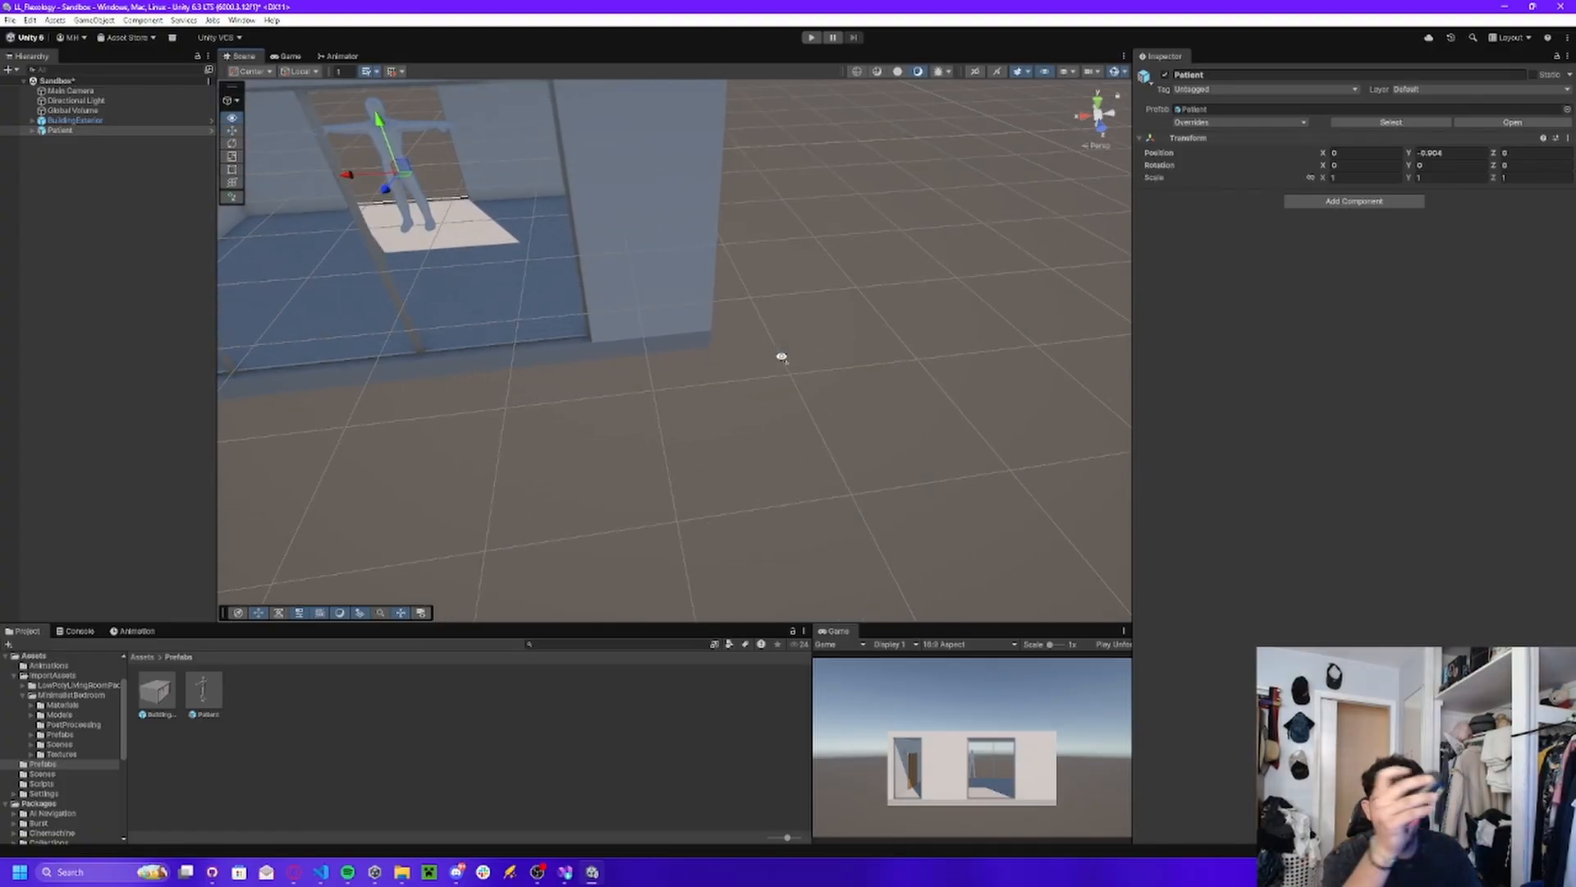
right_click_drag(781, 357, 562, 375)
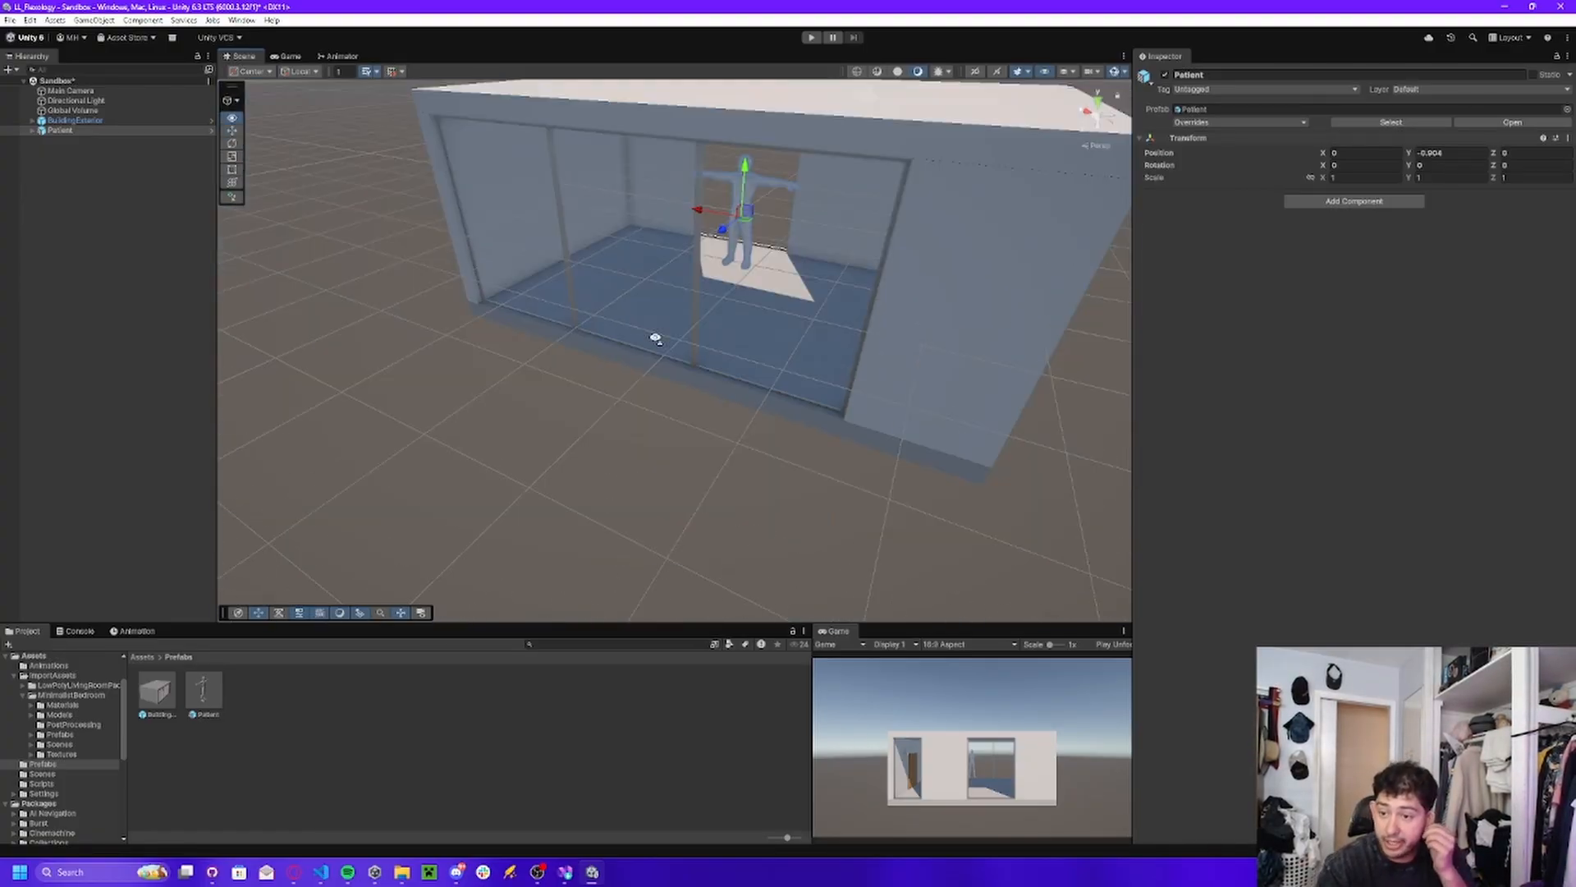
right_click_drag(656, 337, 525, 272)
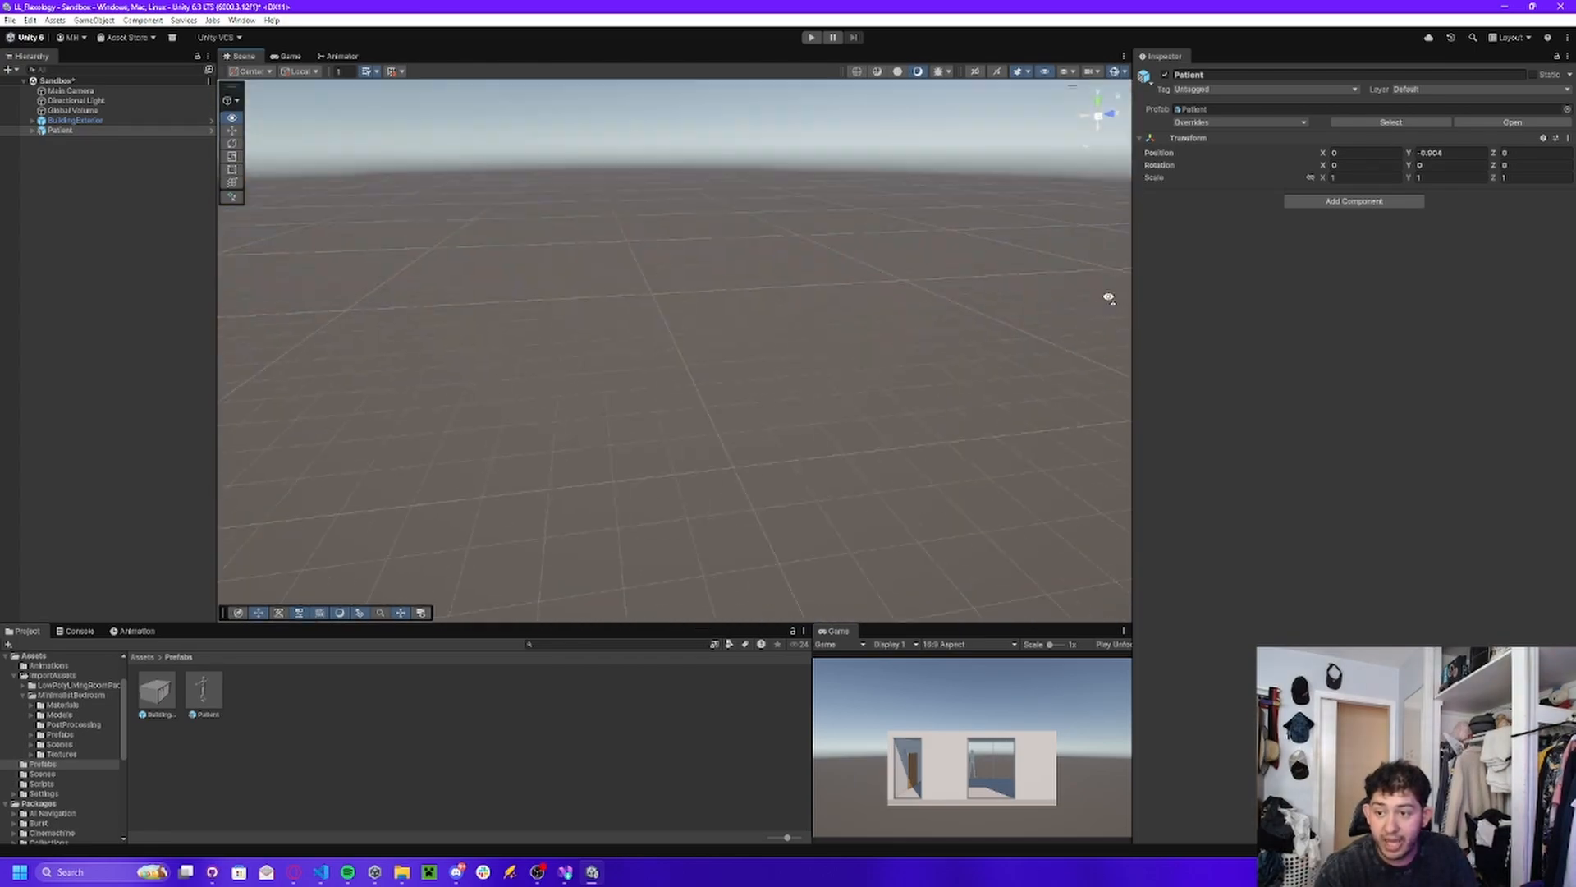
right_click_drag(772, 386, 757, 276)
right_click_drag(436, 278, 1054, 287)
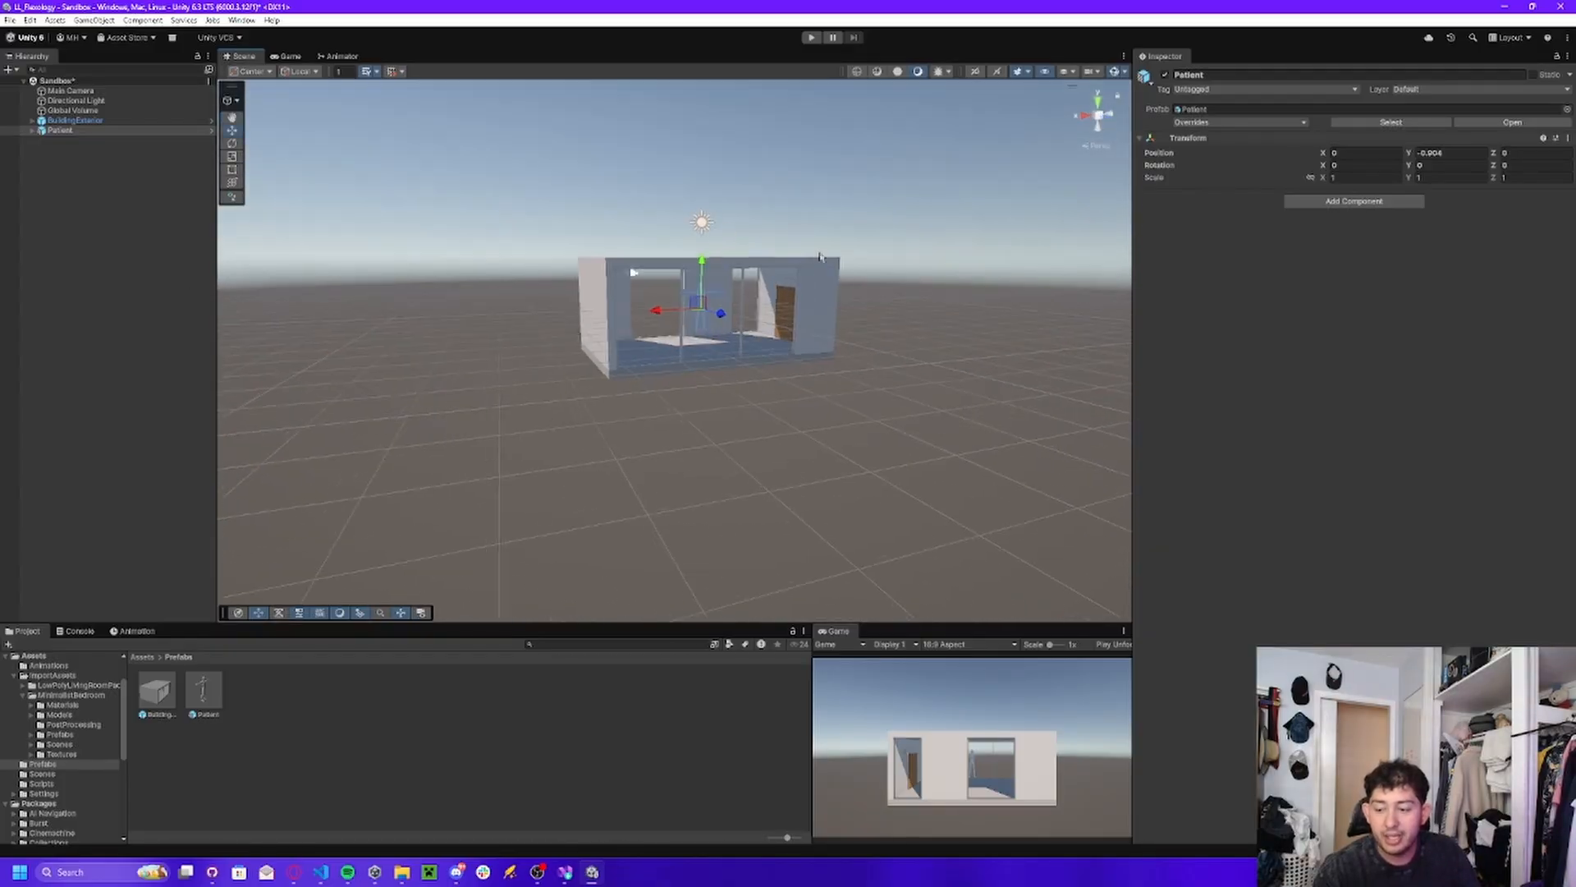
Examine where the Main Camera and the Patient are placed relative to the building.
left_click(54, 92)
right_click_drag(675, 253, 789, 304)
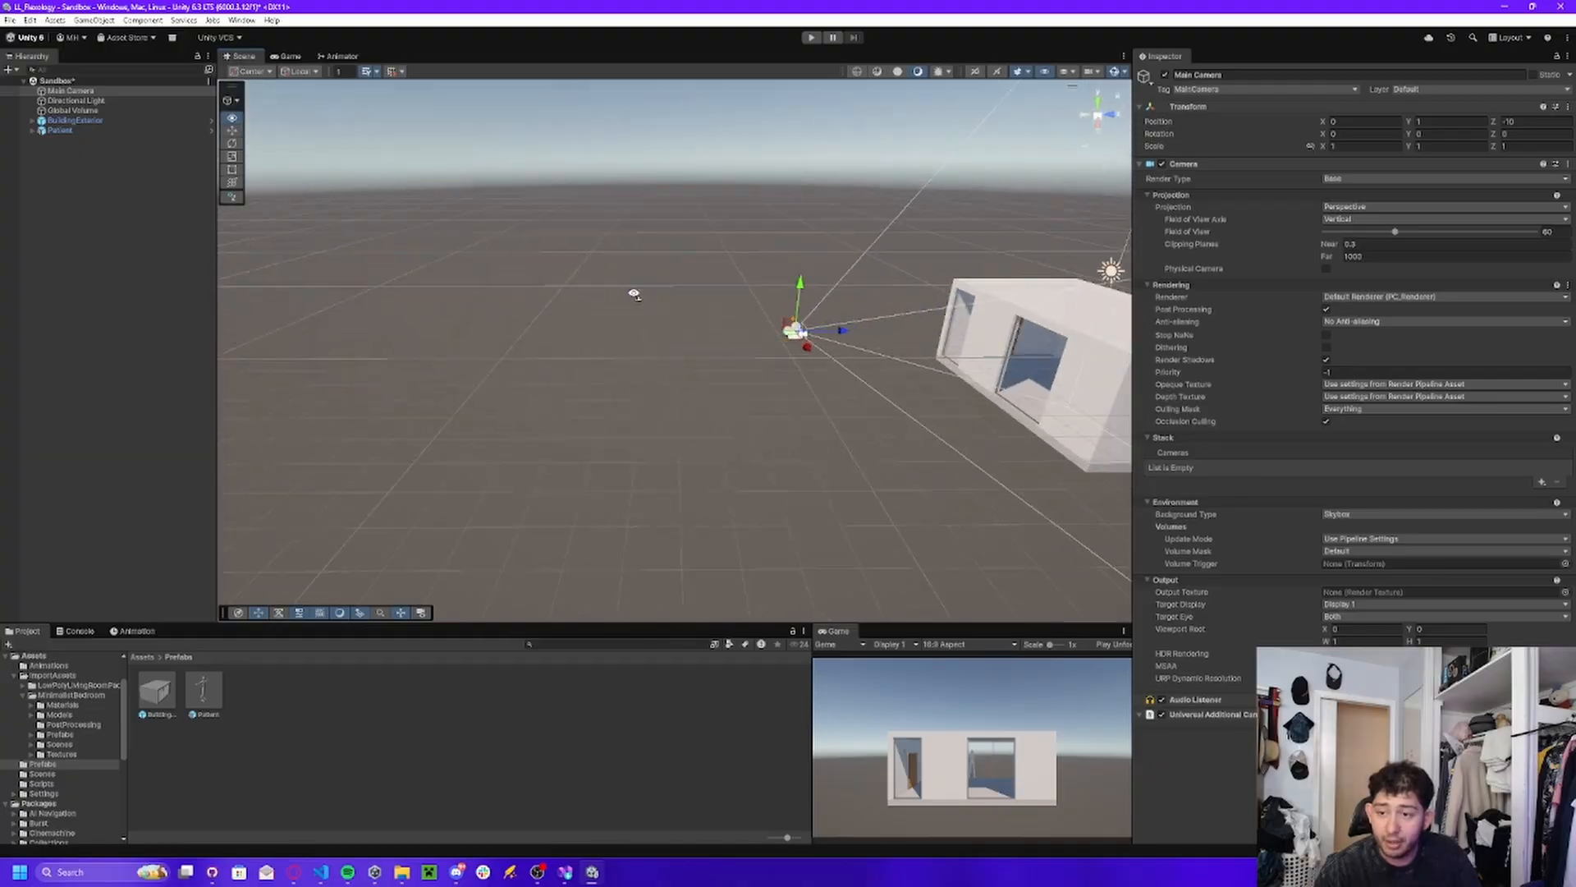
right_click_drag(633, 294, 413, 309)
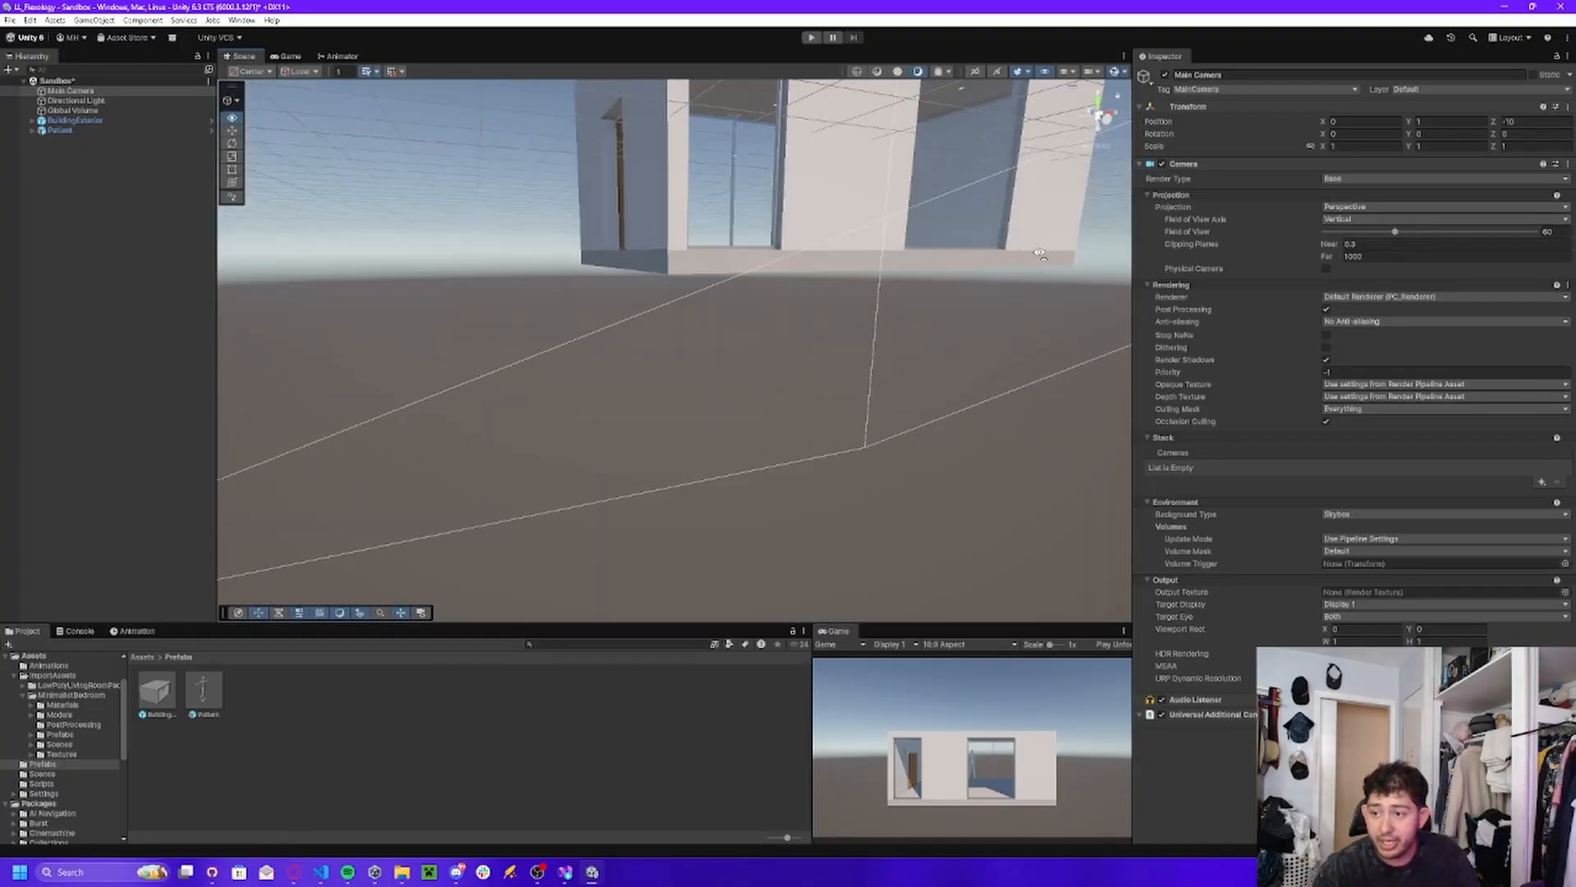
right_click_drag(990, 191, 1014, 250)
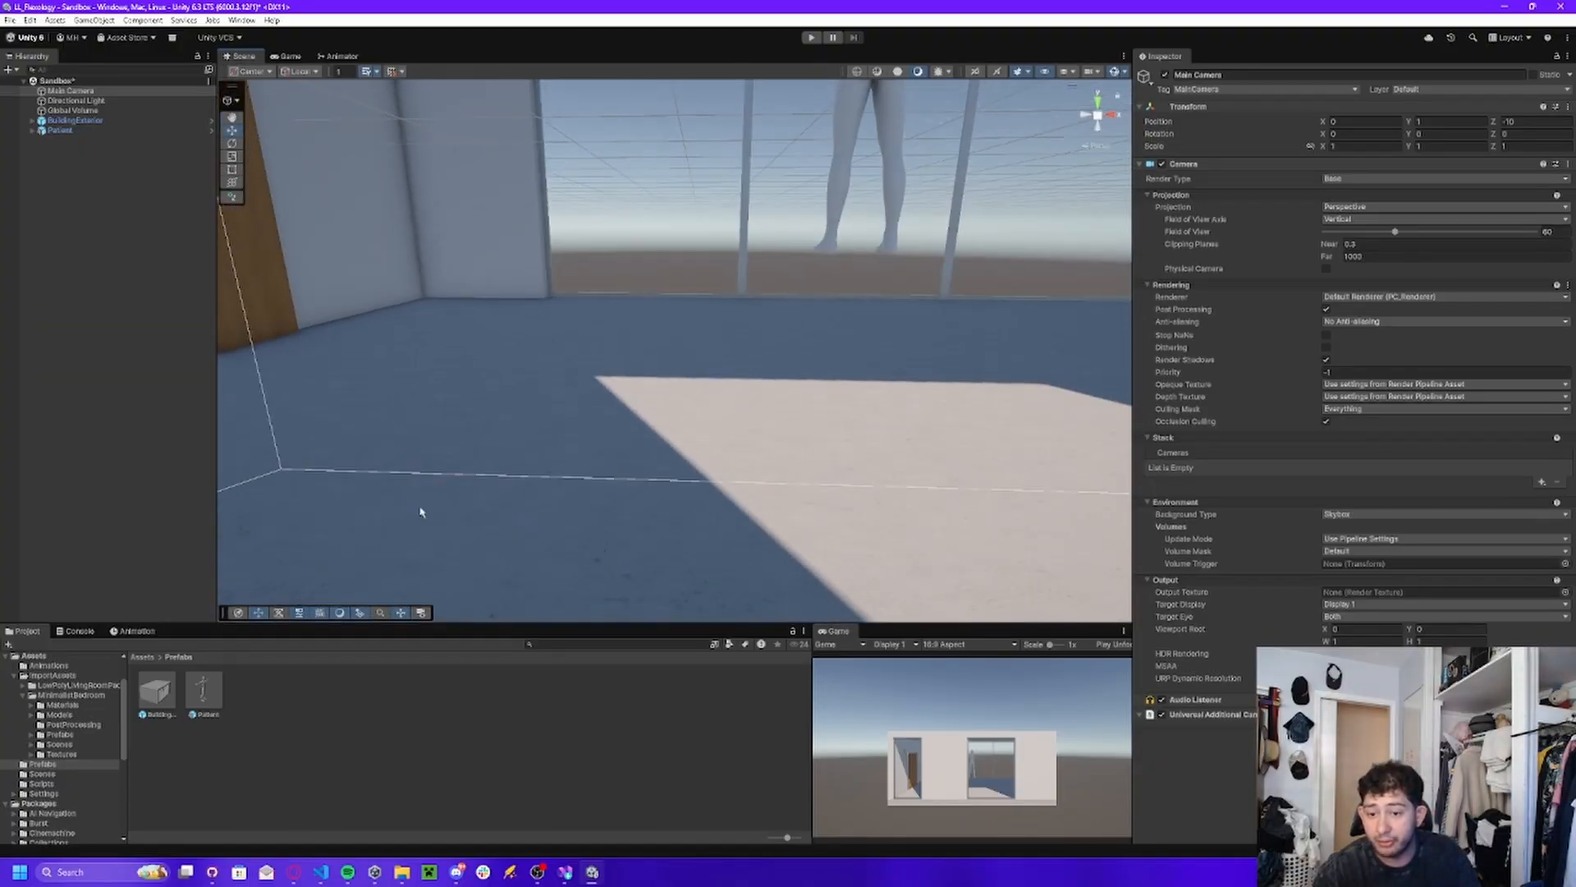
right_click_drag(821, 345, 637, 399)
key("f")
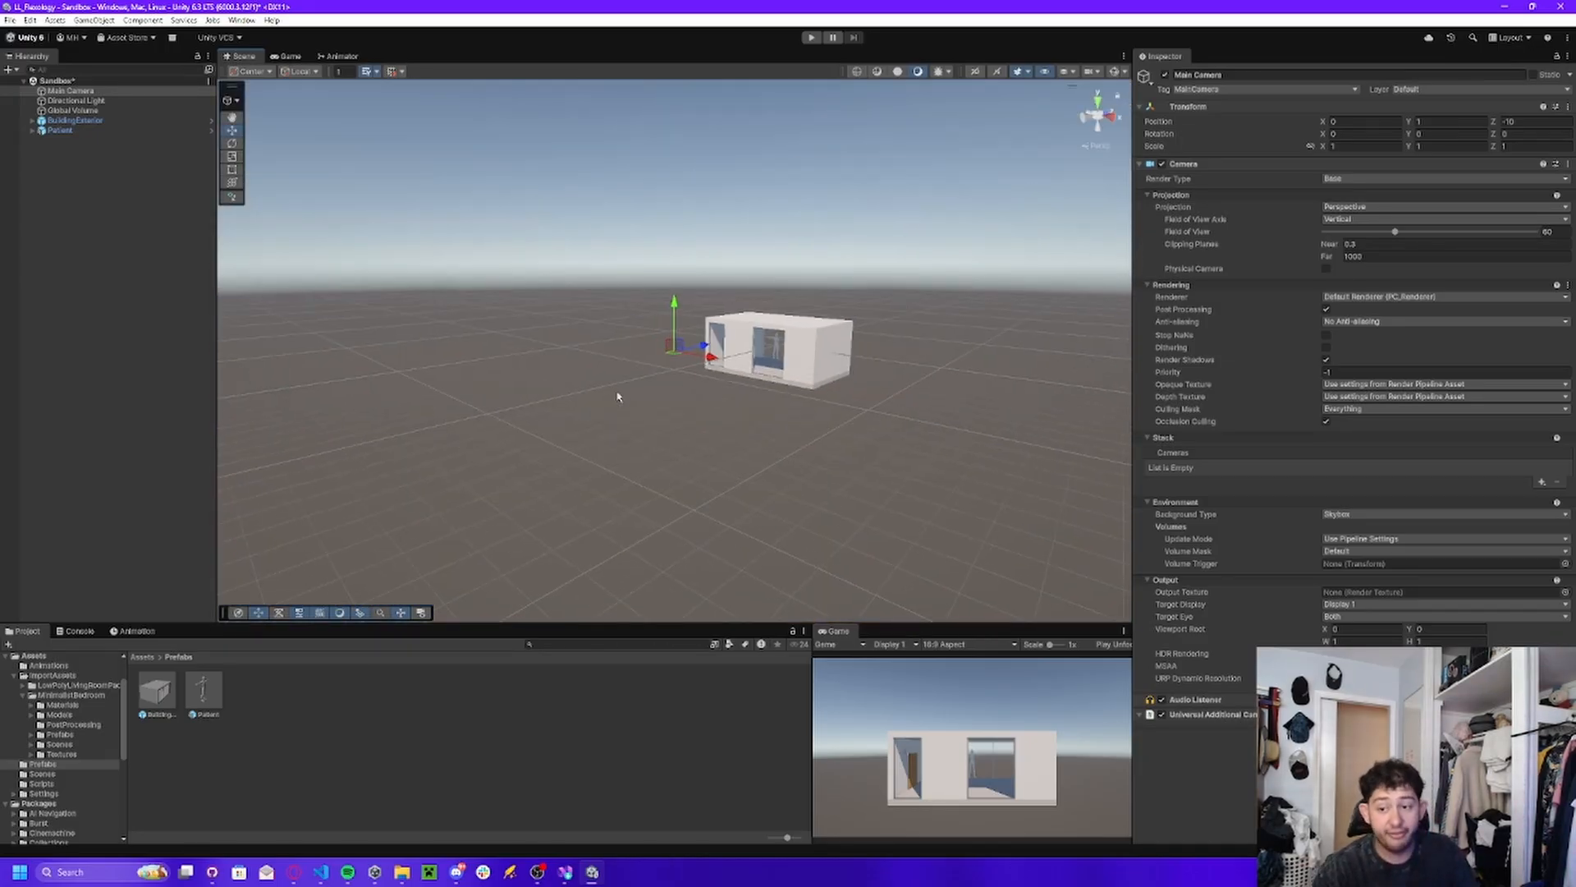
right_click_drag(536, 295, 967, 323)
left_click(602, 257)
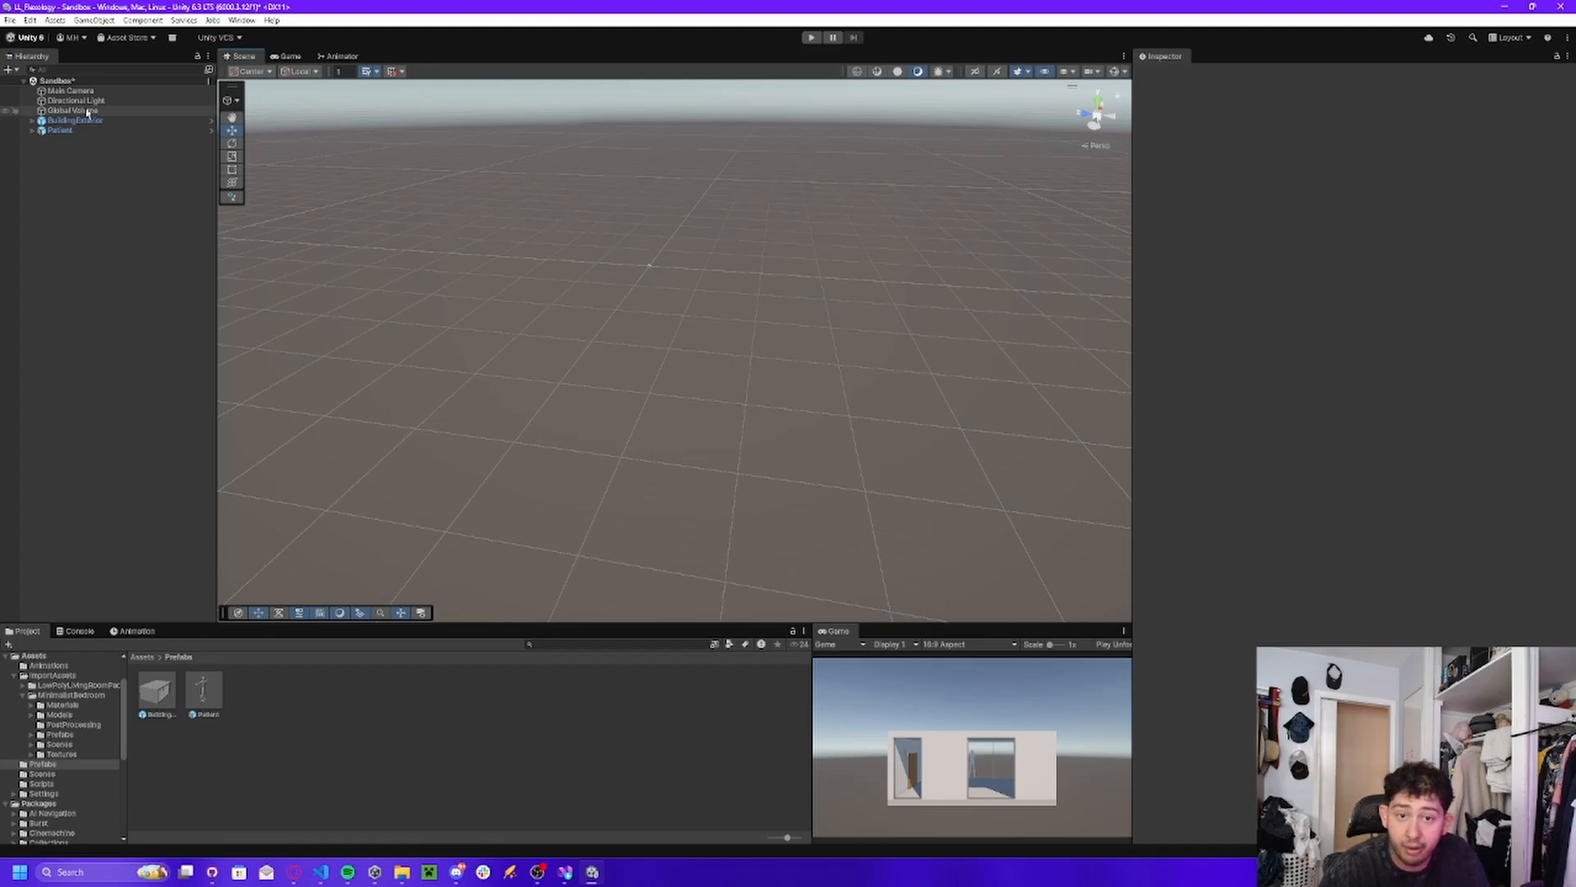
right_click_drag(493, 238, 1565, 200)
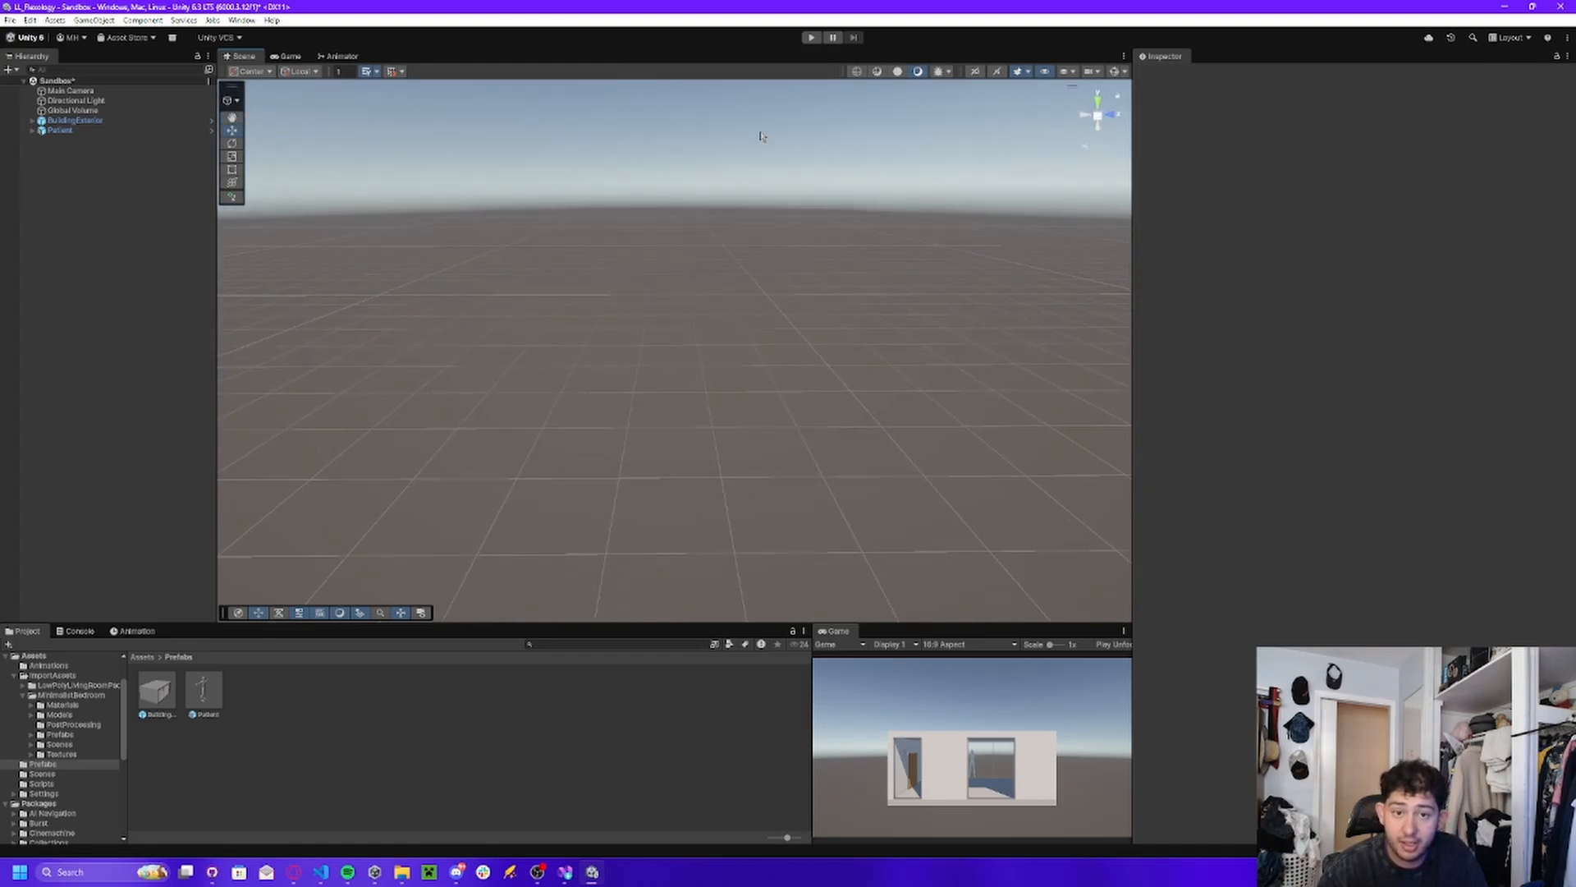
left_click(66, 131)
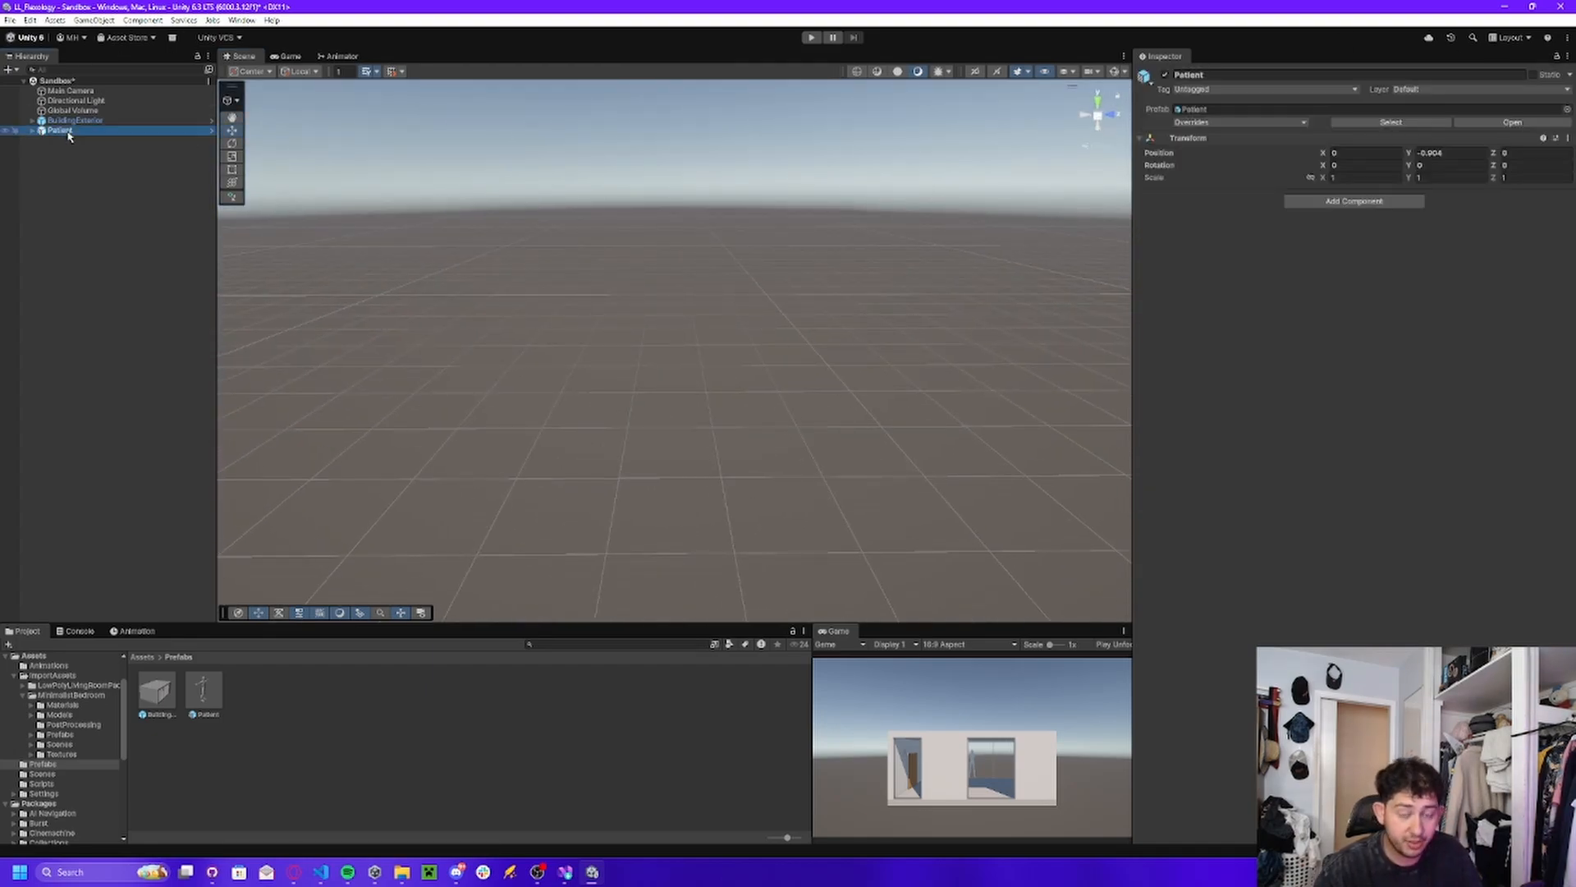
key("f")
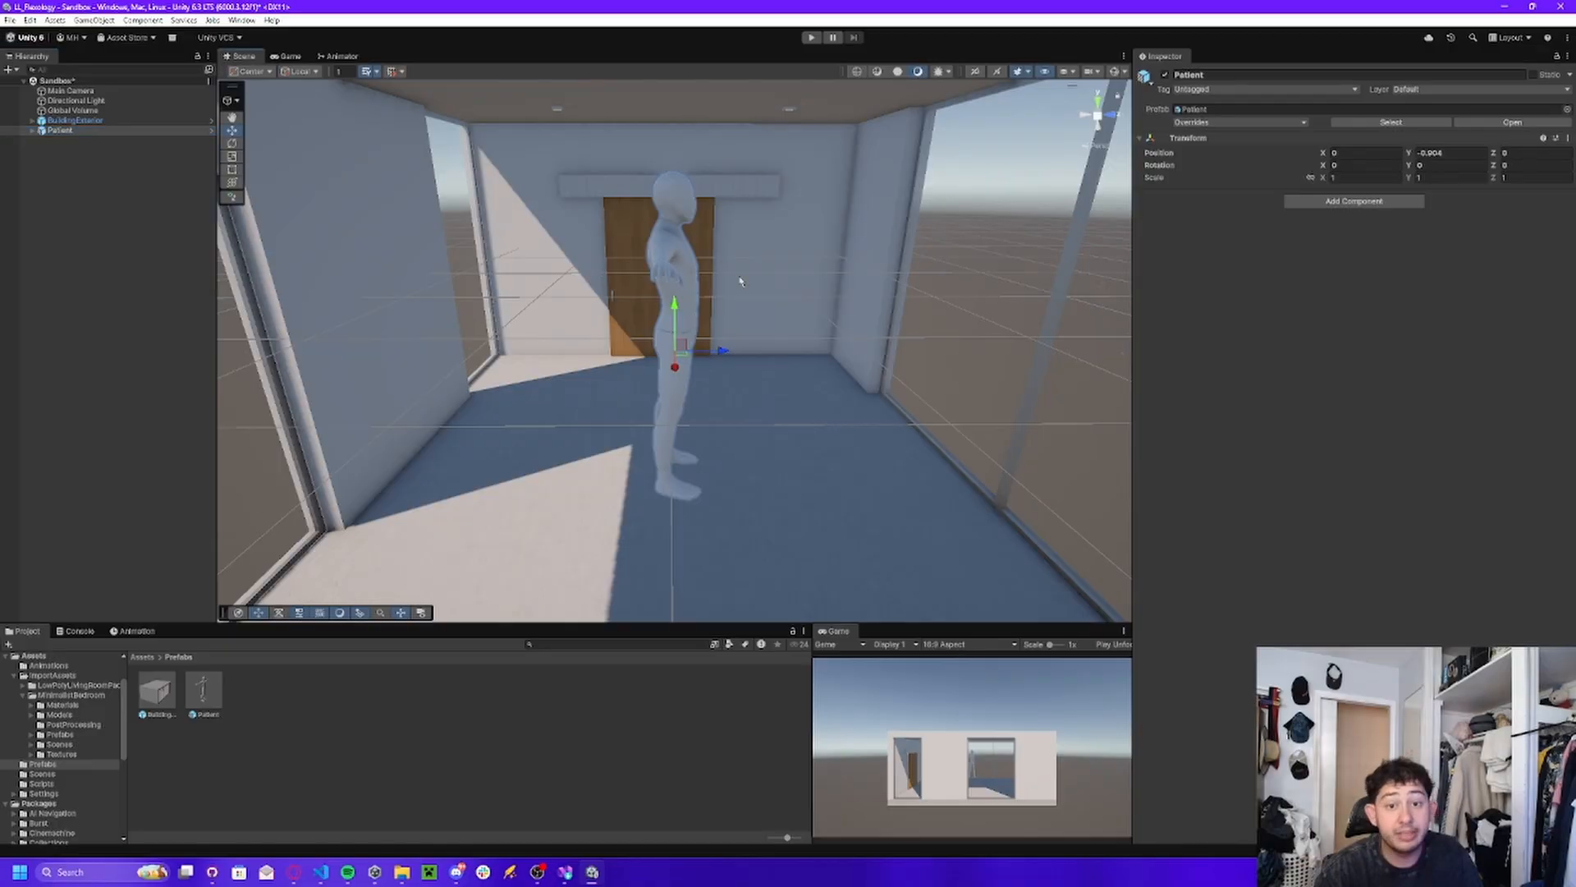
right_click_drag(741, 282, 883, 266)
Show the scene gizmos and use the Transform tool to move the Main Camera to about X -0.178, Y 0.248, Z -2.57, facing the Patient.
left_click(71, 90)
key("s")
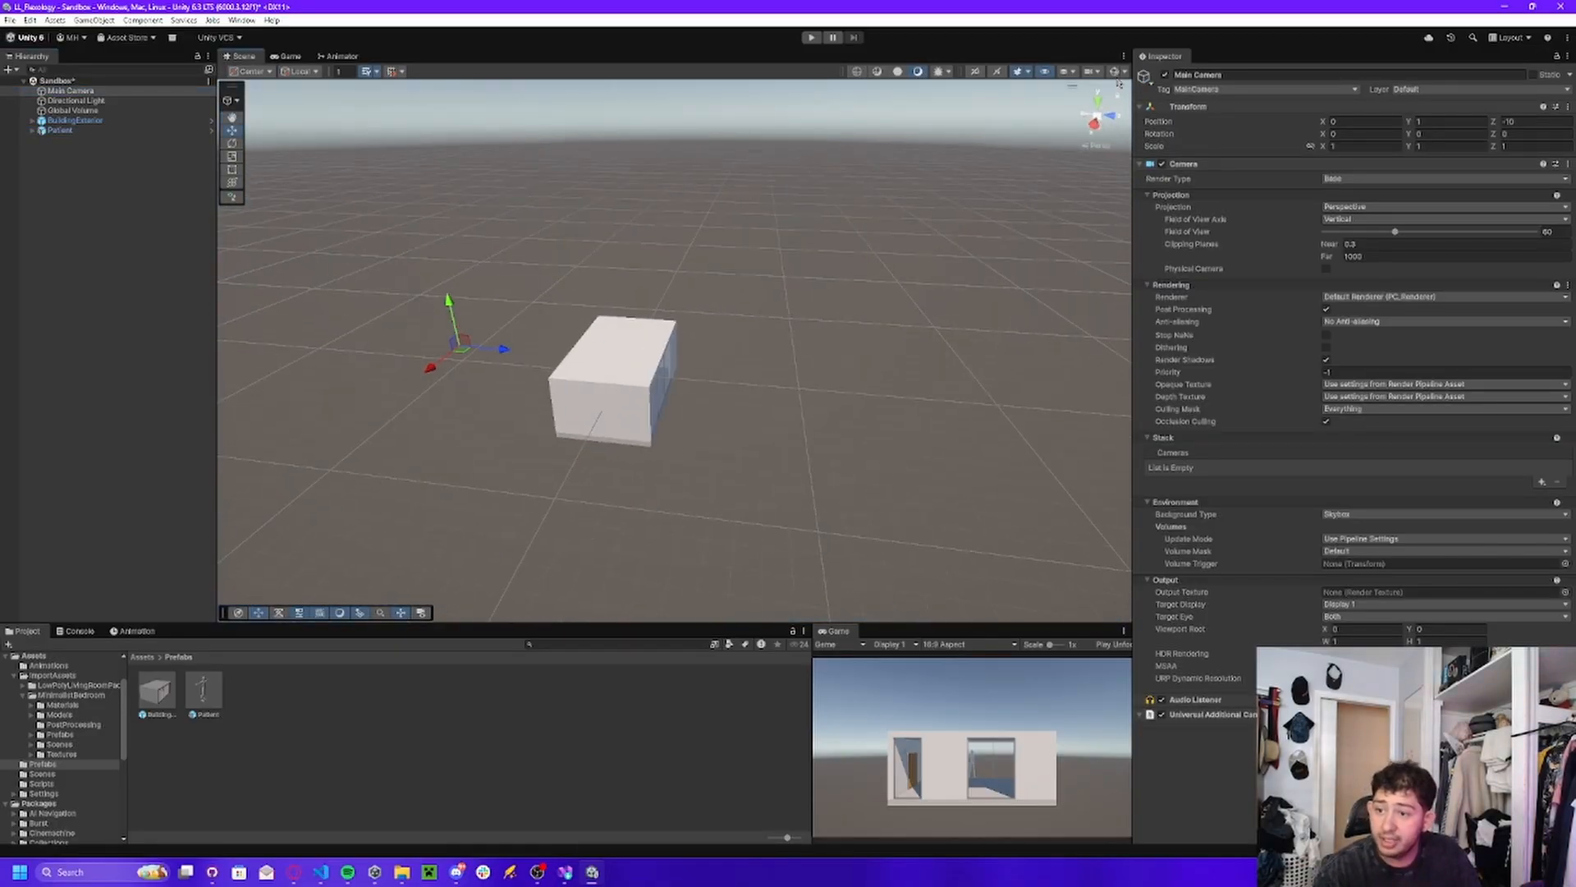
left_click(1115, 72)
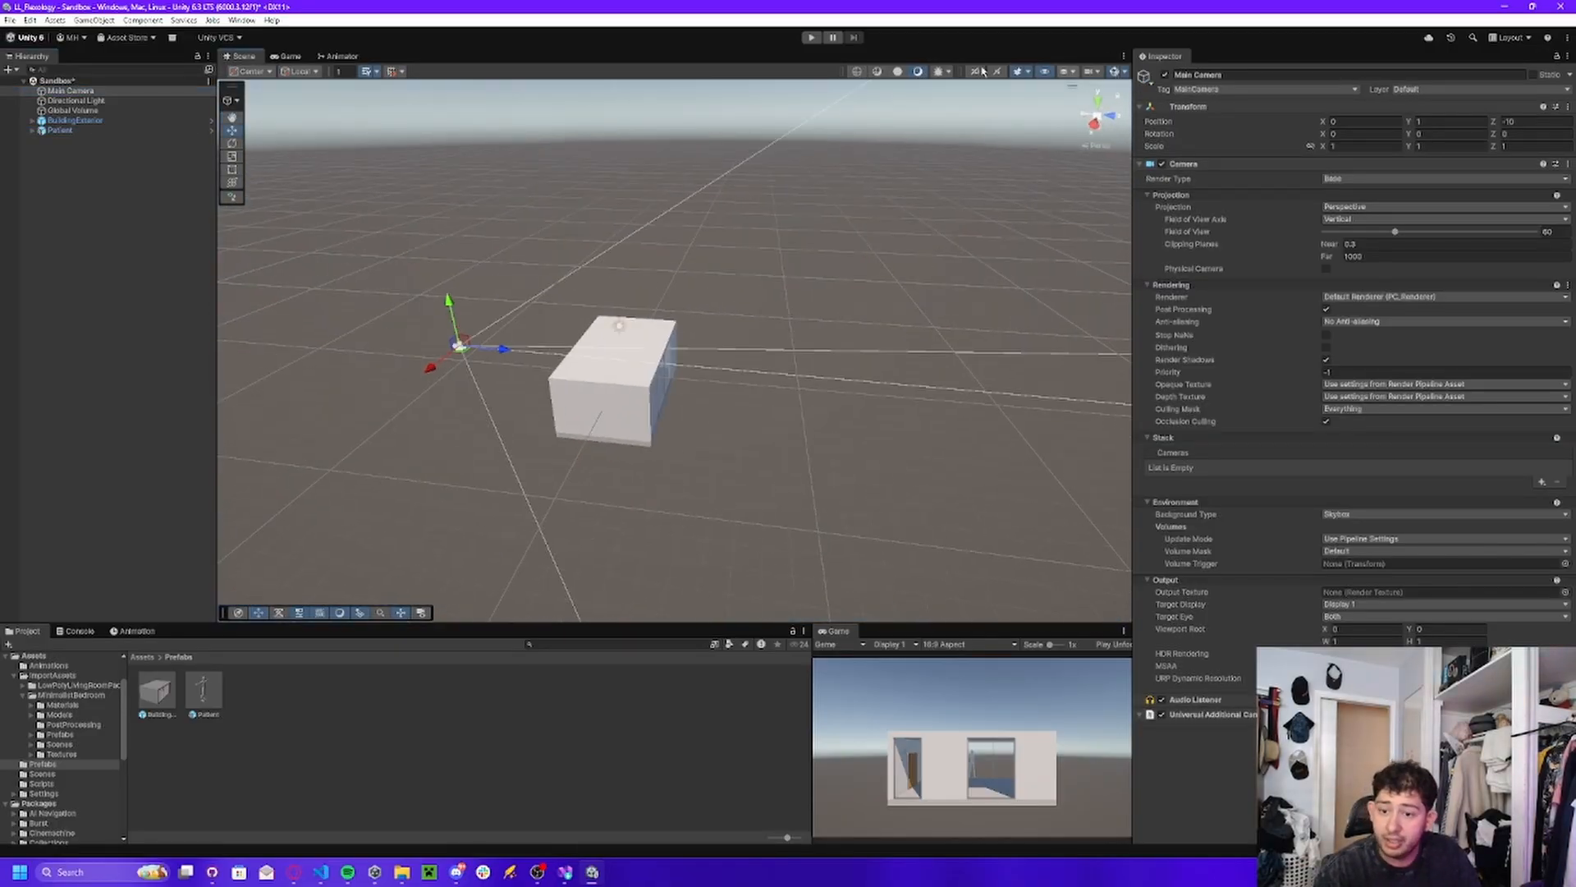
left_click(232, 184)
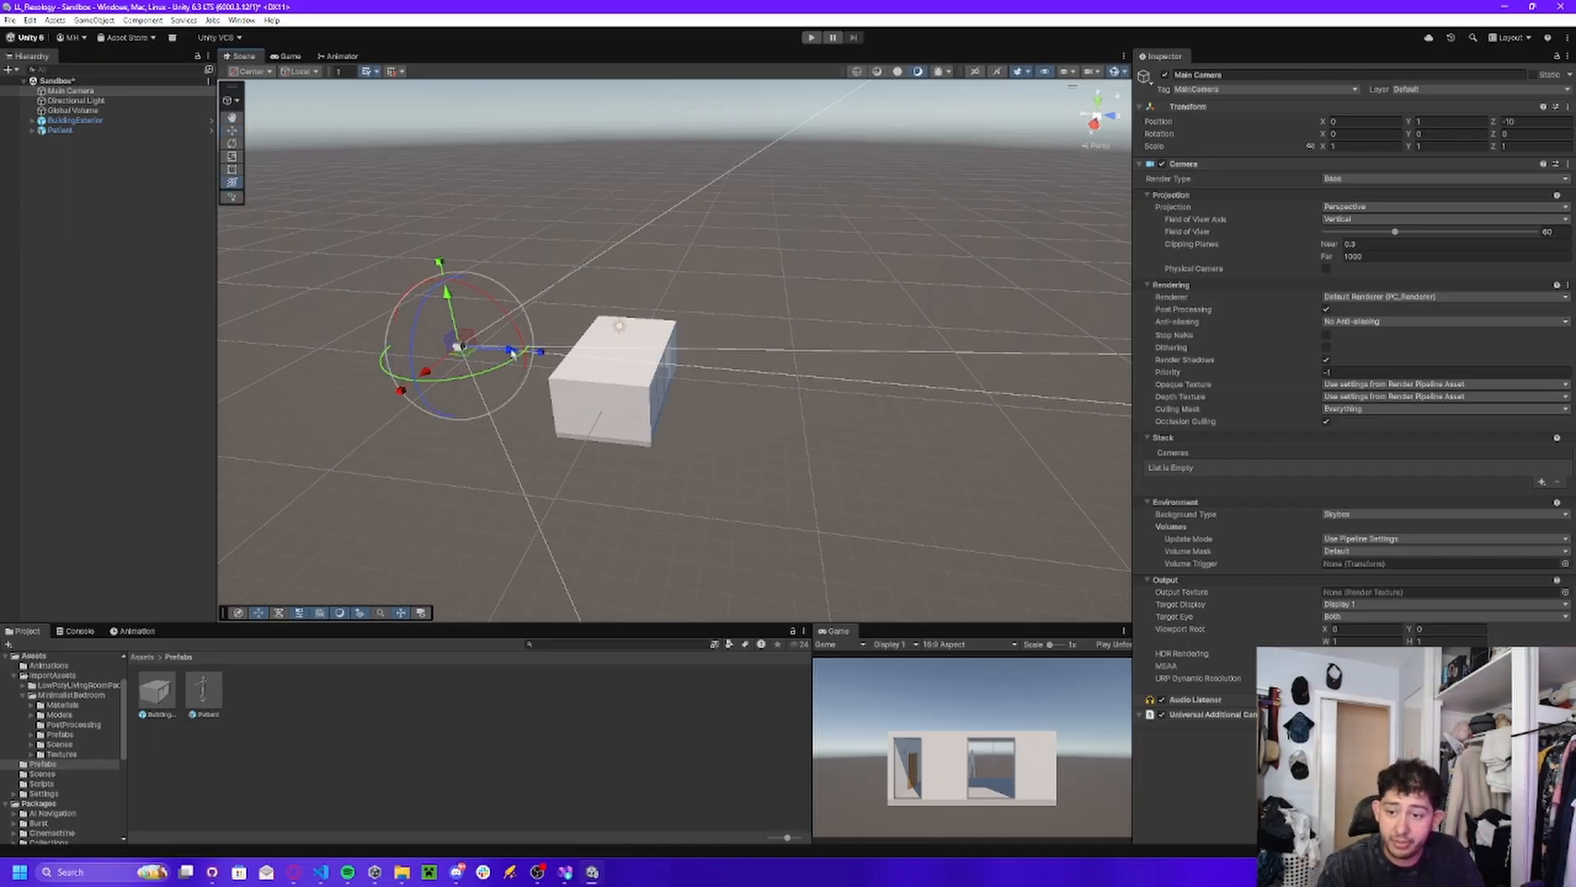
left_click_drag(513, 353, 677, 353)
key("f")
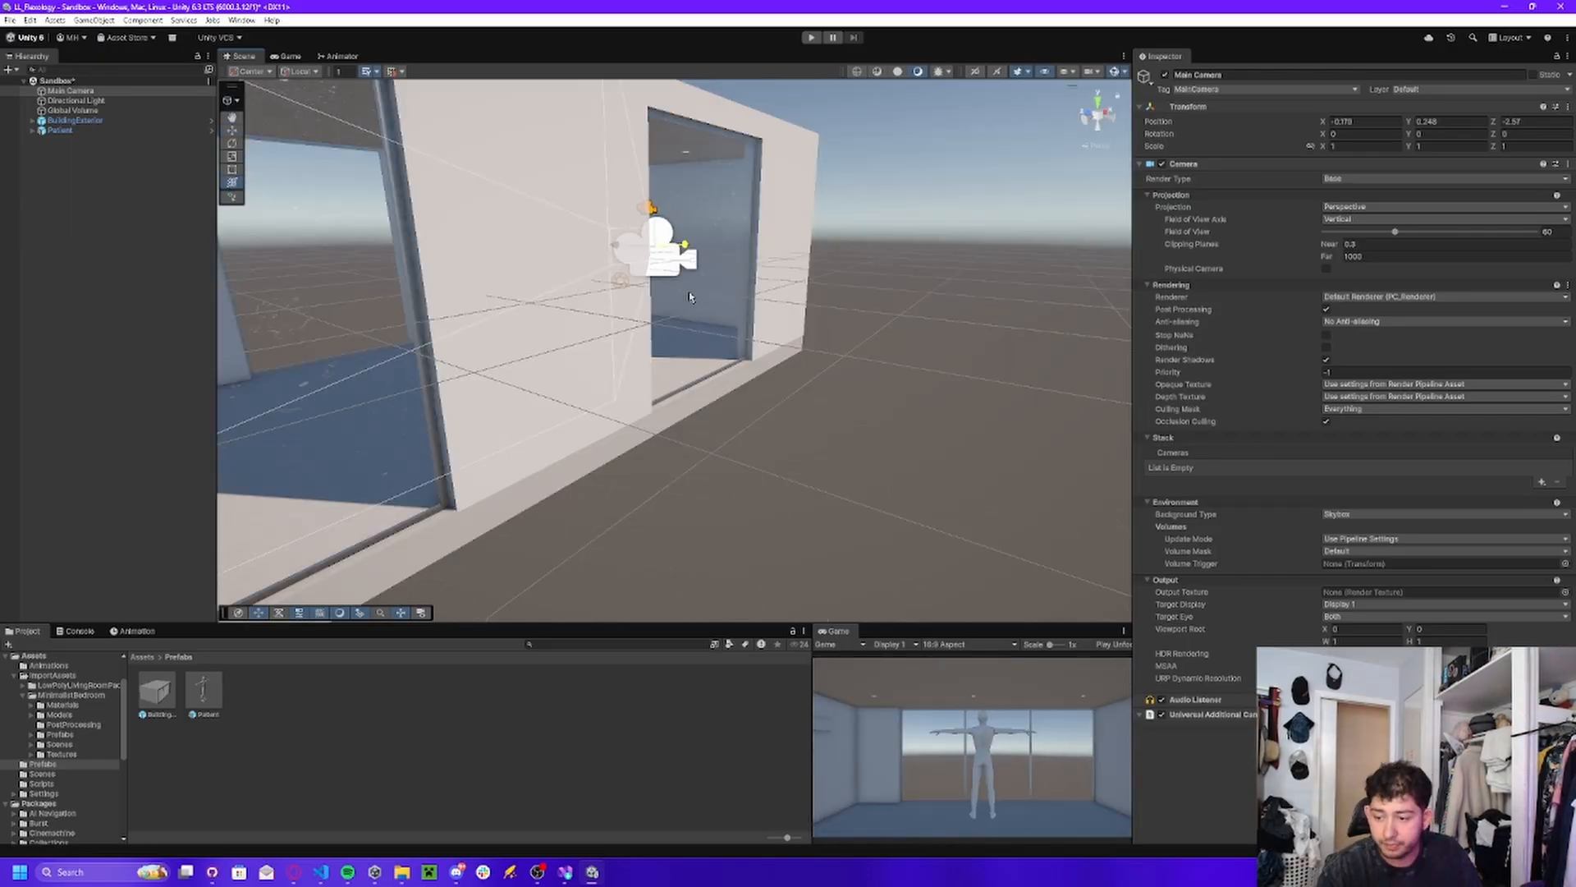
Adjust the Main Camera's position beside the building's window opening to about X -0.06 and Z -2.814.
left_click_drag(690, 298, 666, 311)
right_click_drag(665, 311, 772, 291)
key("a")
left_click_drag(578, 285, 631, 293)
key("d")
right_click_drag(656, 287, 583, 287)
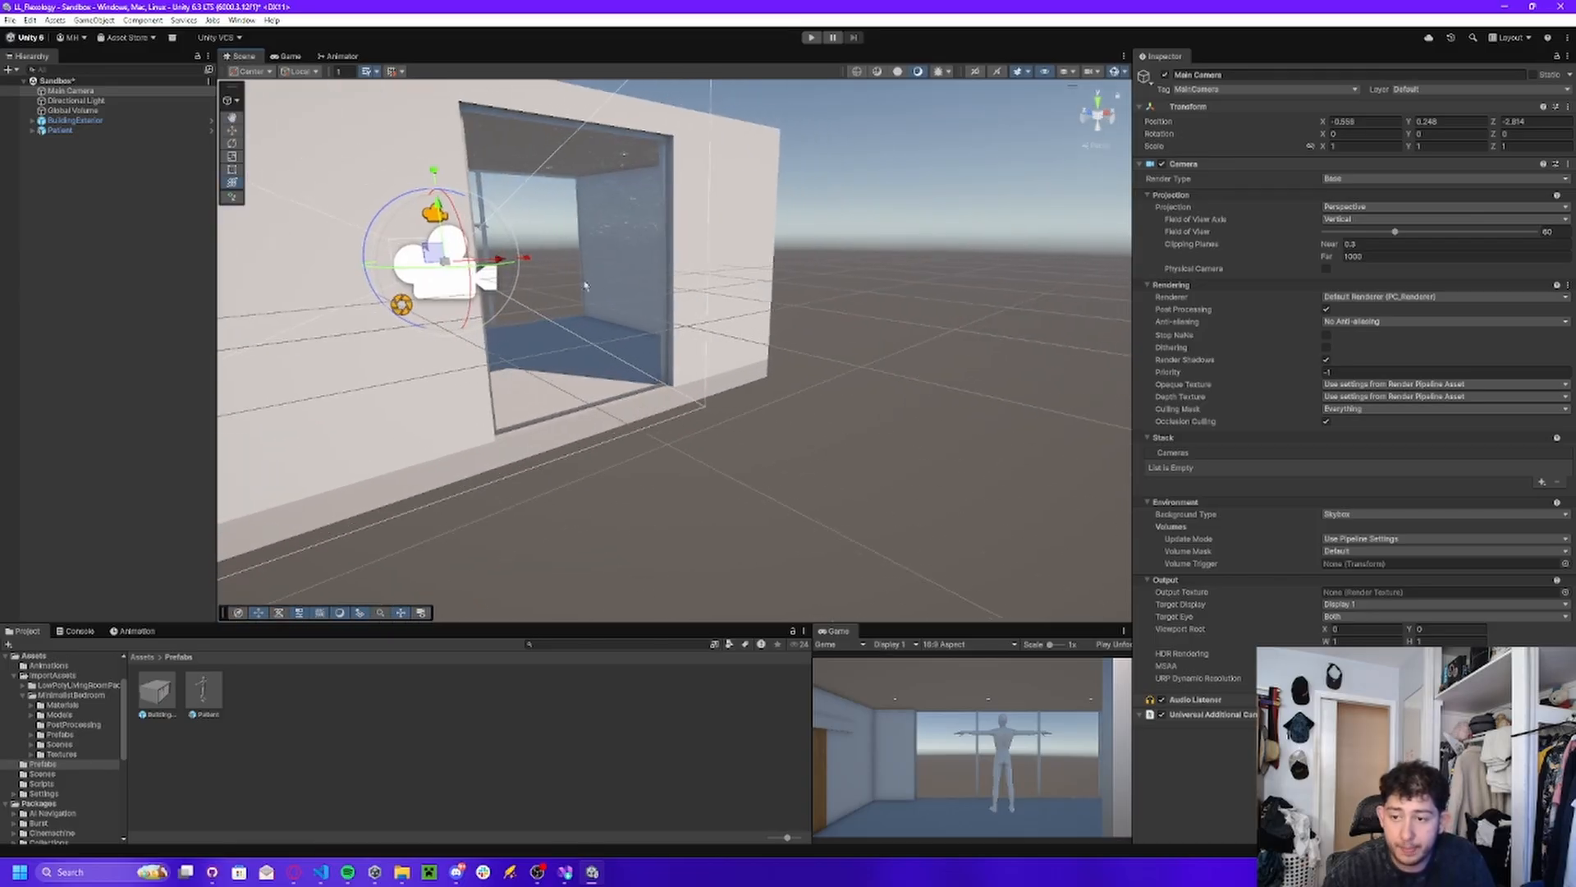
mouse_move(505, 263)
left_mouse_down()
mouse_move(548, 266)
mouse_move(532, 267)
left_mouse_up()
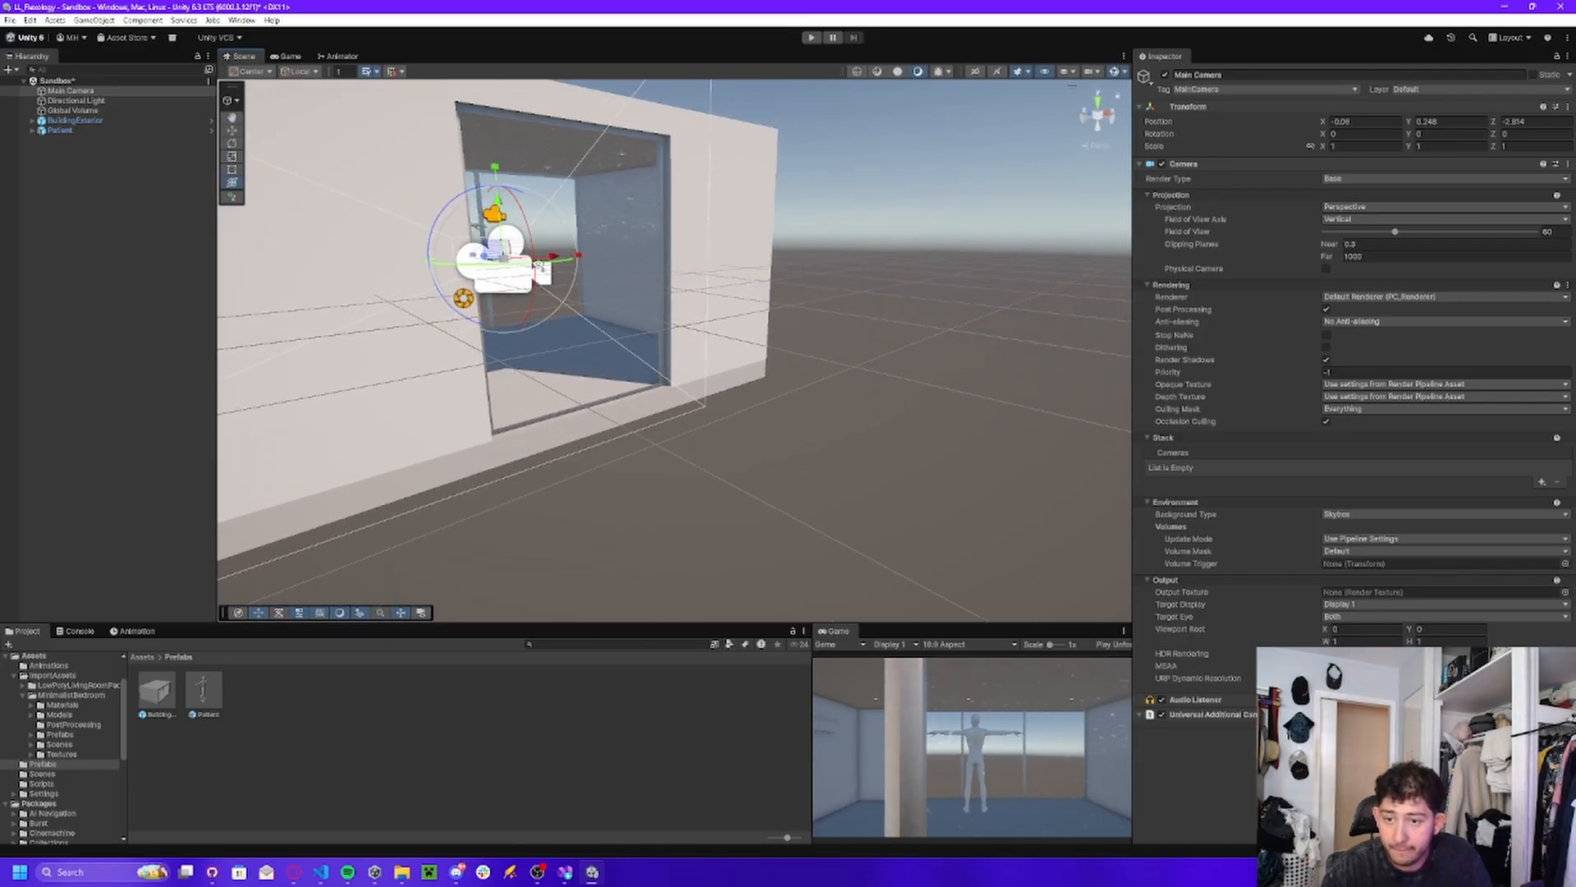
key("f")
Check the camera's view of the room and move the Main Camera forward to a Z position of about -2.582.
left_click(292, 56)
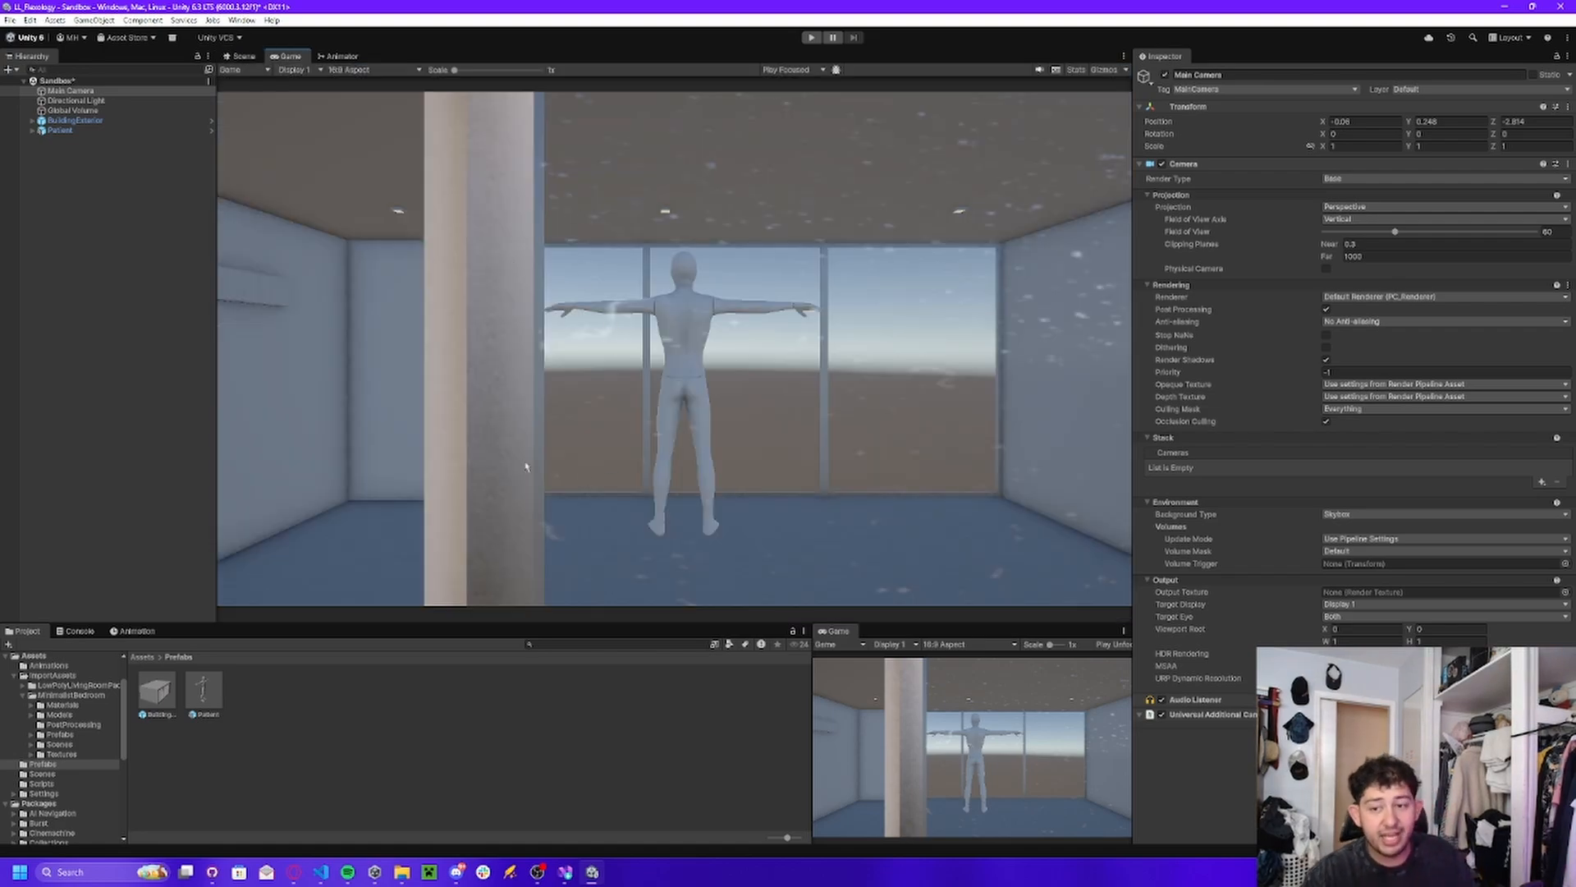
left_click(243, 57)
middle_click_drag(675, 245, 702, 270)
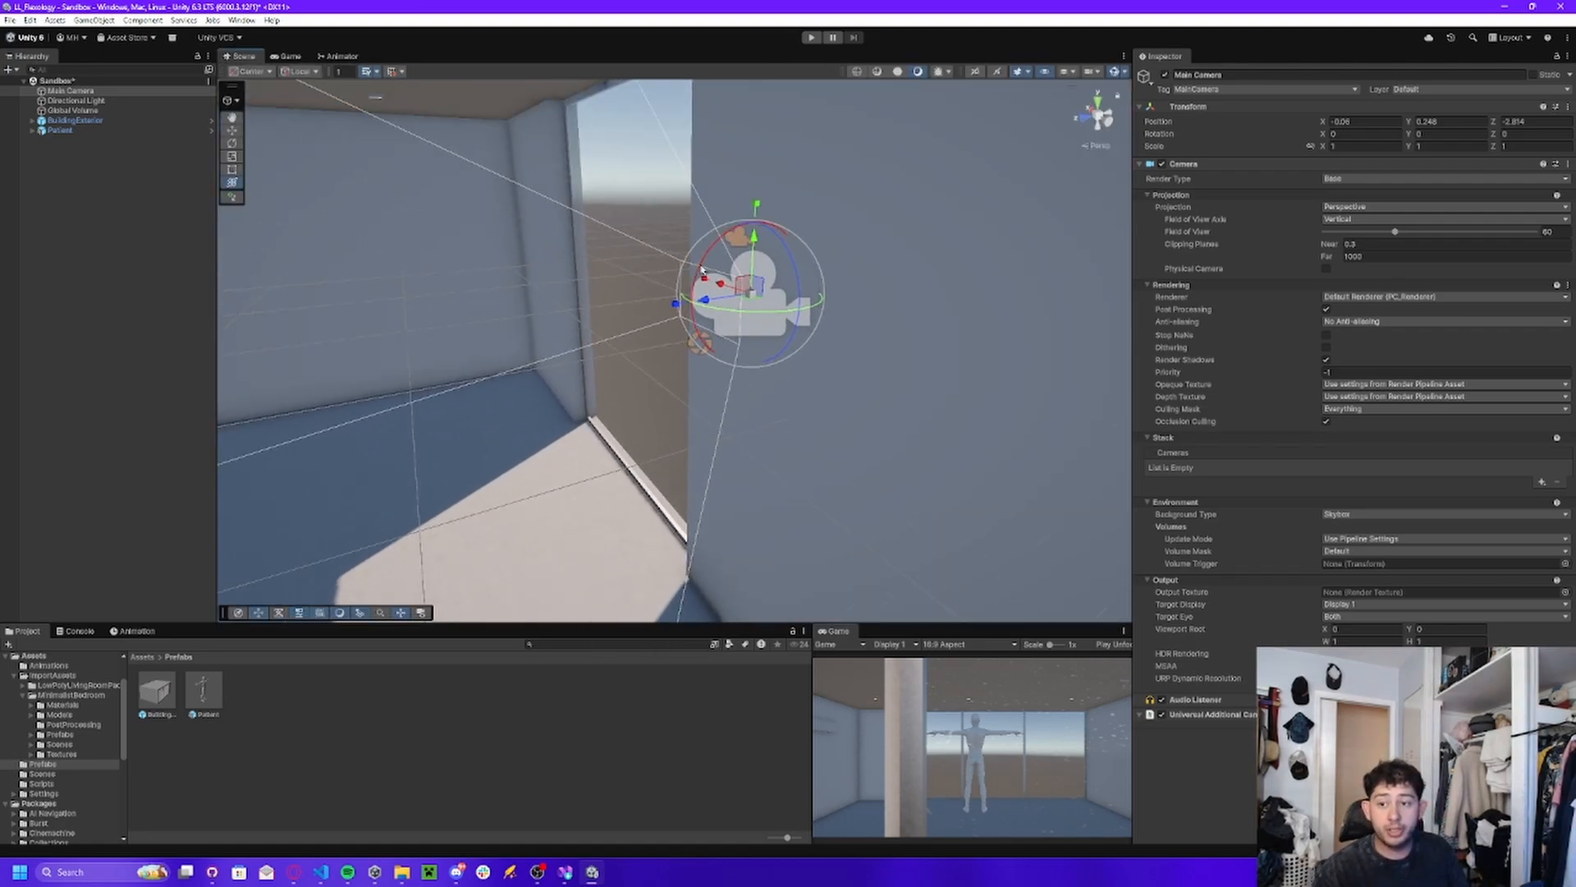
left_click_drag(707, 305, 673, 318)
right_click_drag(673, 319, 217, 299)
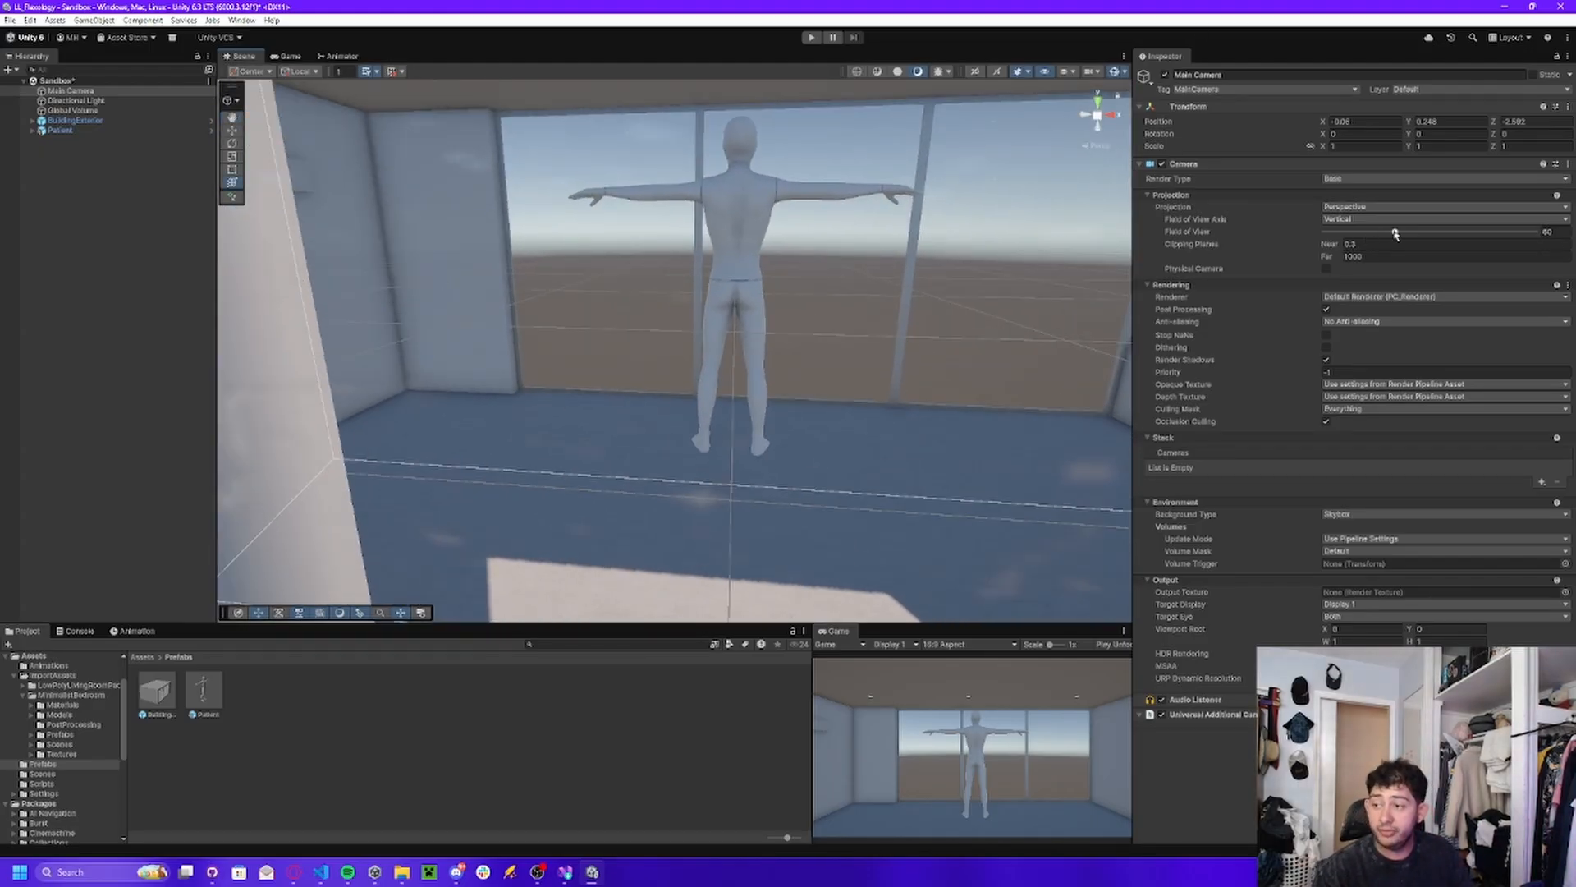
Widen the Main Camera's field of view to about 75.2 and shift the camera sideways to an X position of about -0.443.
mouse_move(1395, 234)
left_mouse_down()
mouse_move(1531, 234)
mouse_move(1430, 238)
mouse_move(1408, 265)
mouse_move(1413, 233)
left_mouse_up()
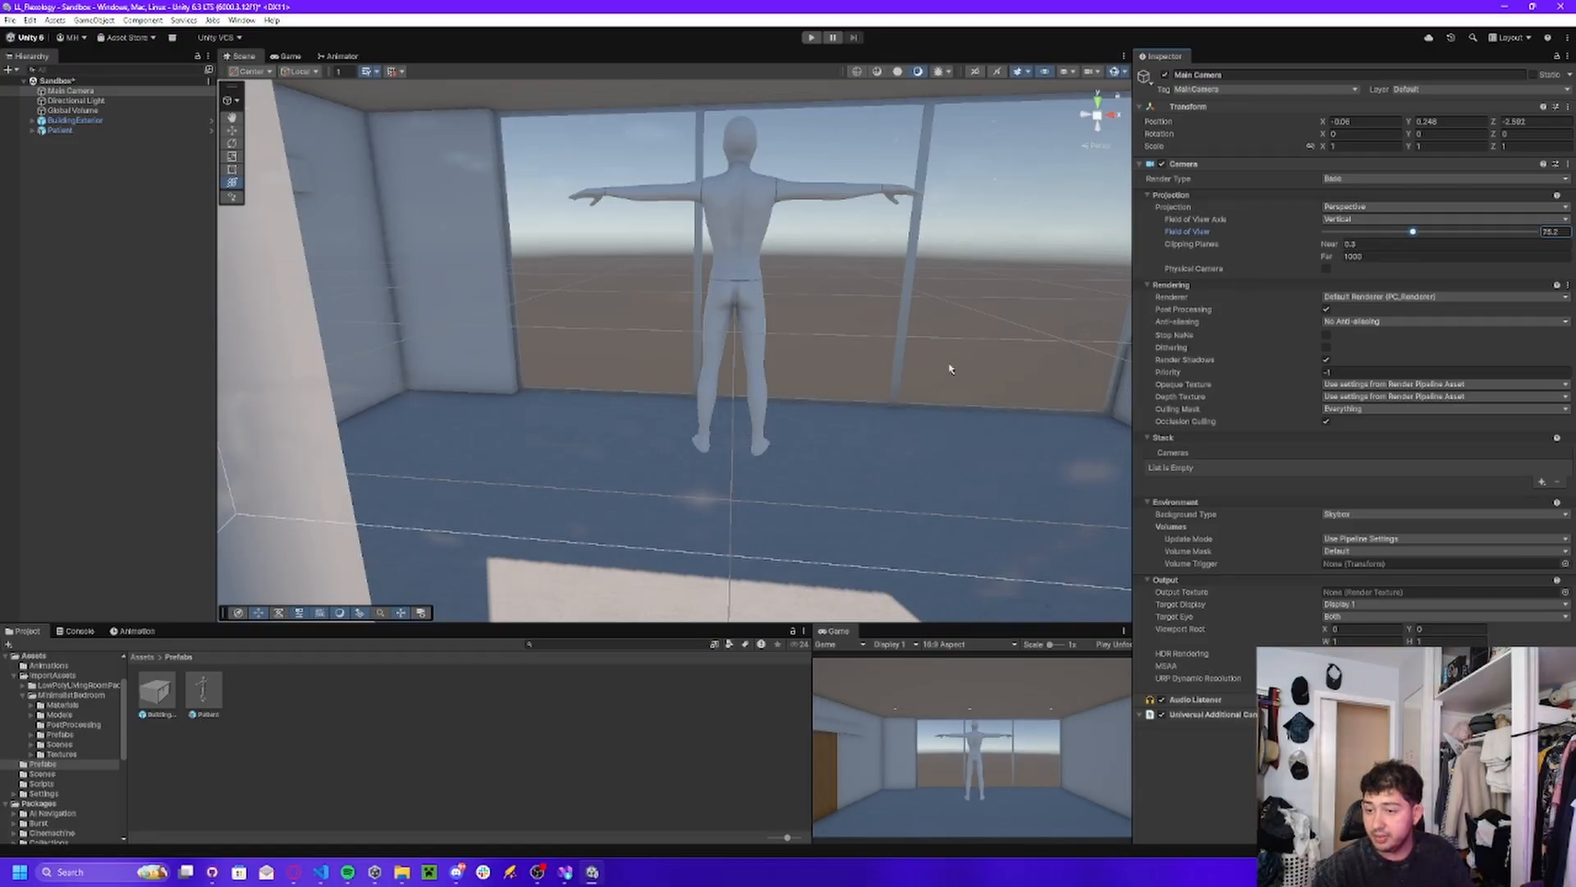
key("s")
right_click_drag(950, 368, 788, 419)
left_click_drag(646, 363, 585, 361)
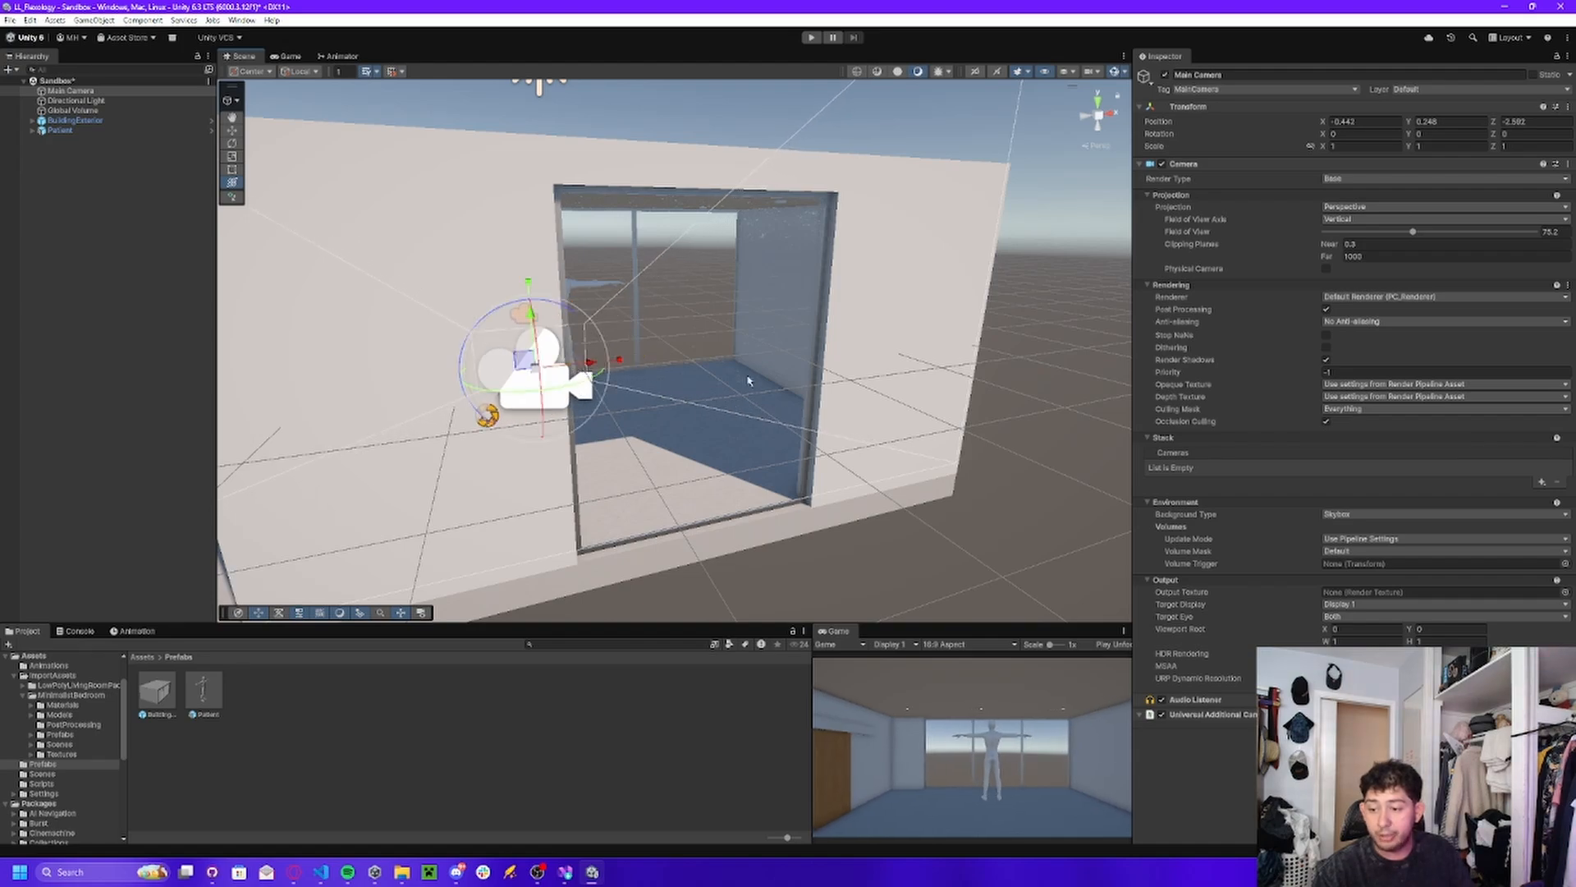
Set Cast Shadows to Off on the building's Roof_01 mesh so that sunlight reaches the interior.
key("w")
mouse_move(748, 380)
right_mouse_down()
mouse_move(687, 335)
mouse_move(797, 279)
mouse_move(794, 324)
mouse_move(862, 345)
mouse_move(964, 337)
mouse_move(890, 339)
mouse_move(736, 408)
right_mouse_up()
key("s")
key("w")
left_click(798, 281)
key("w")
key("s")
right_click_drag(686, 386, 675, 371)
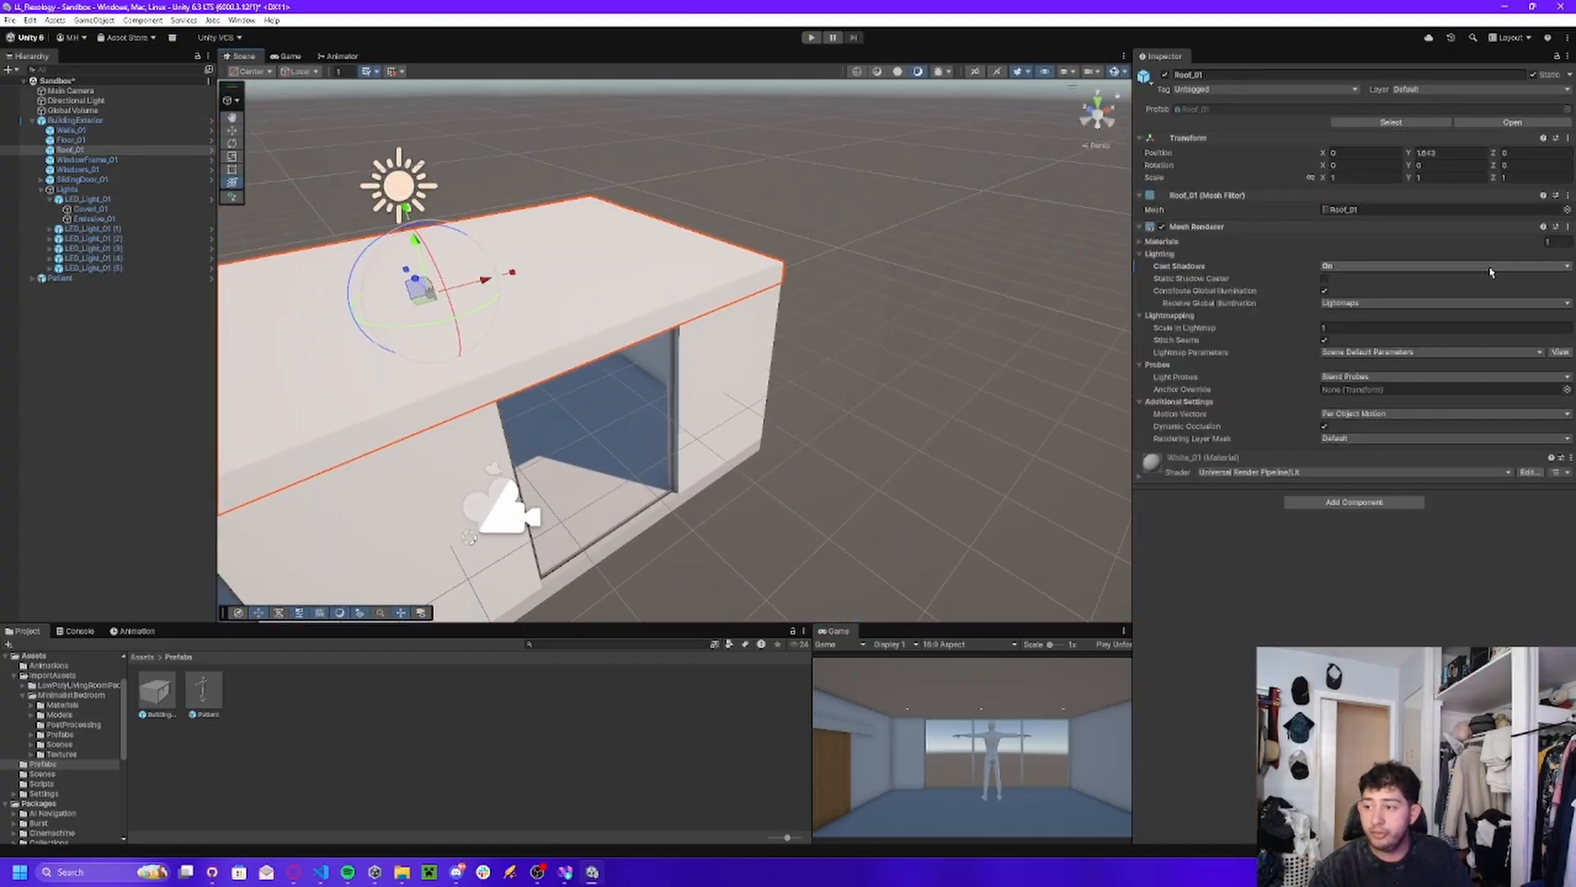
left_click(1428, 266)
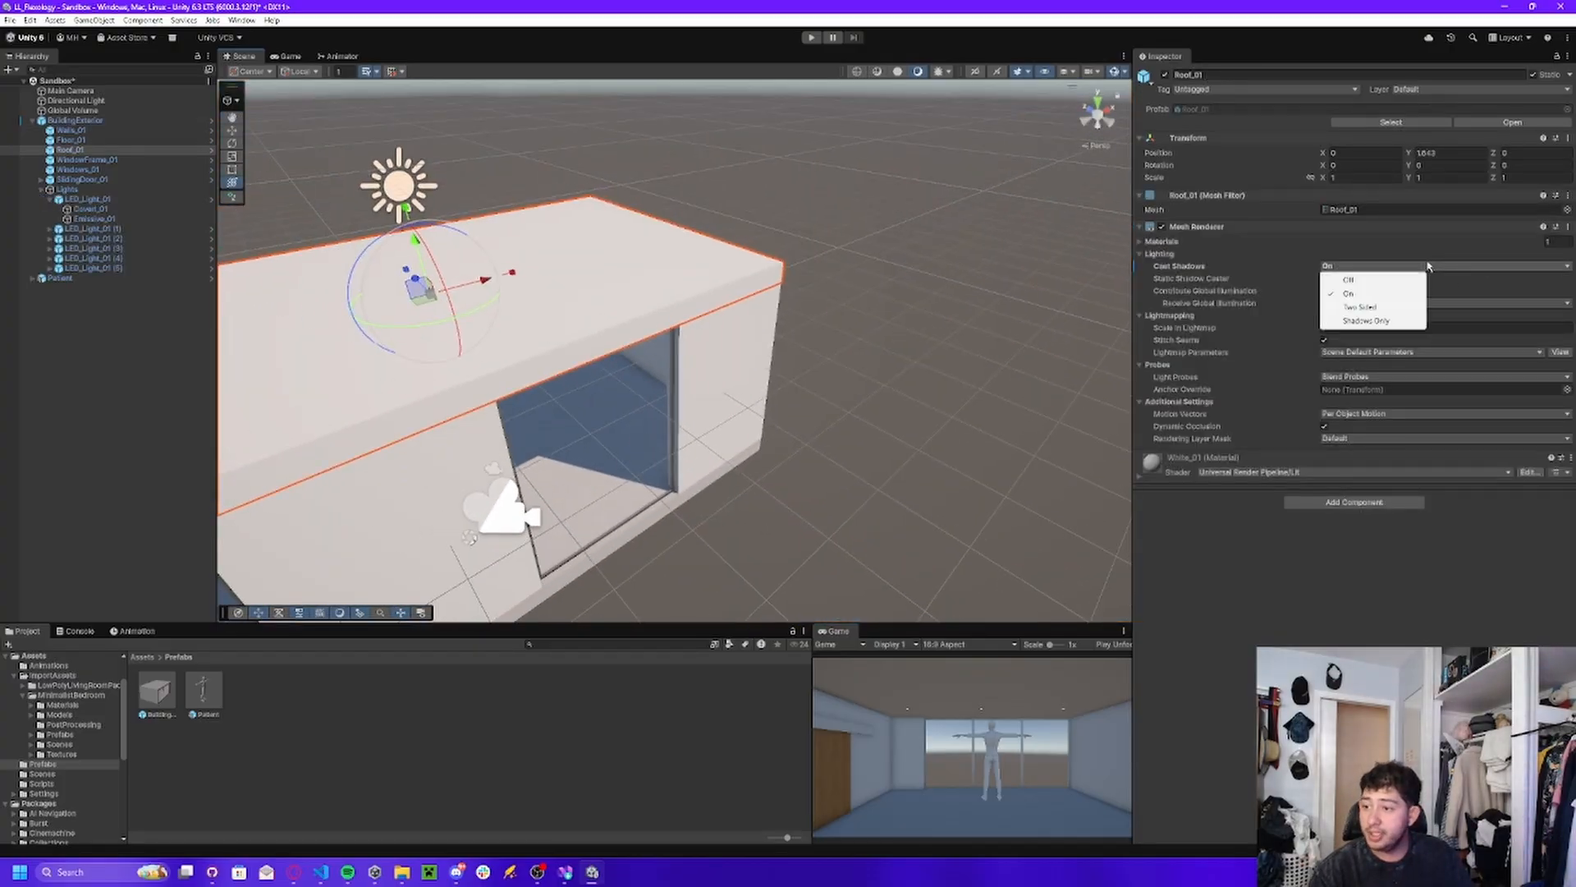
left_click(1367, 280)
Set Cast Shadows to Off on the building's Walls_01 mesh.
key("w")
right_click_drag(968, 292, 460, 202)
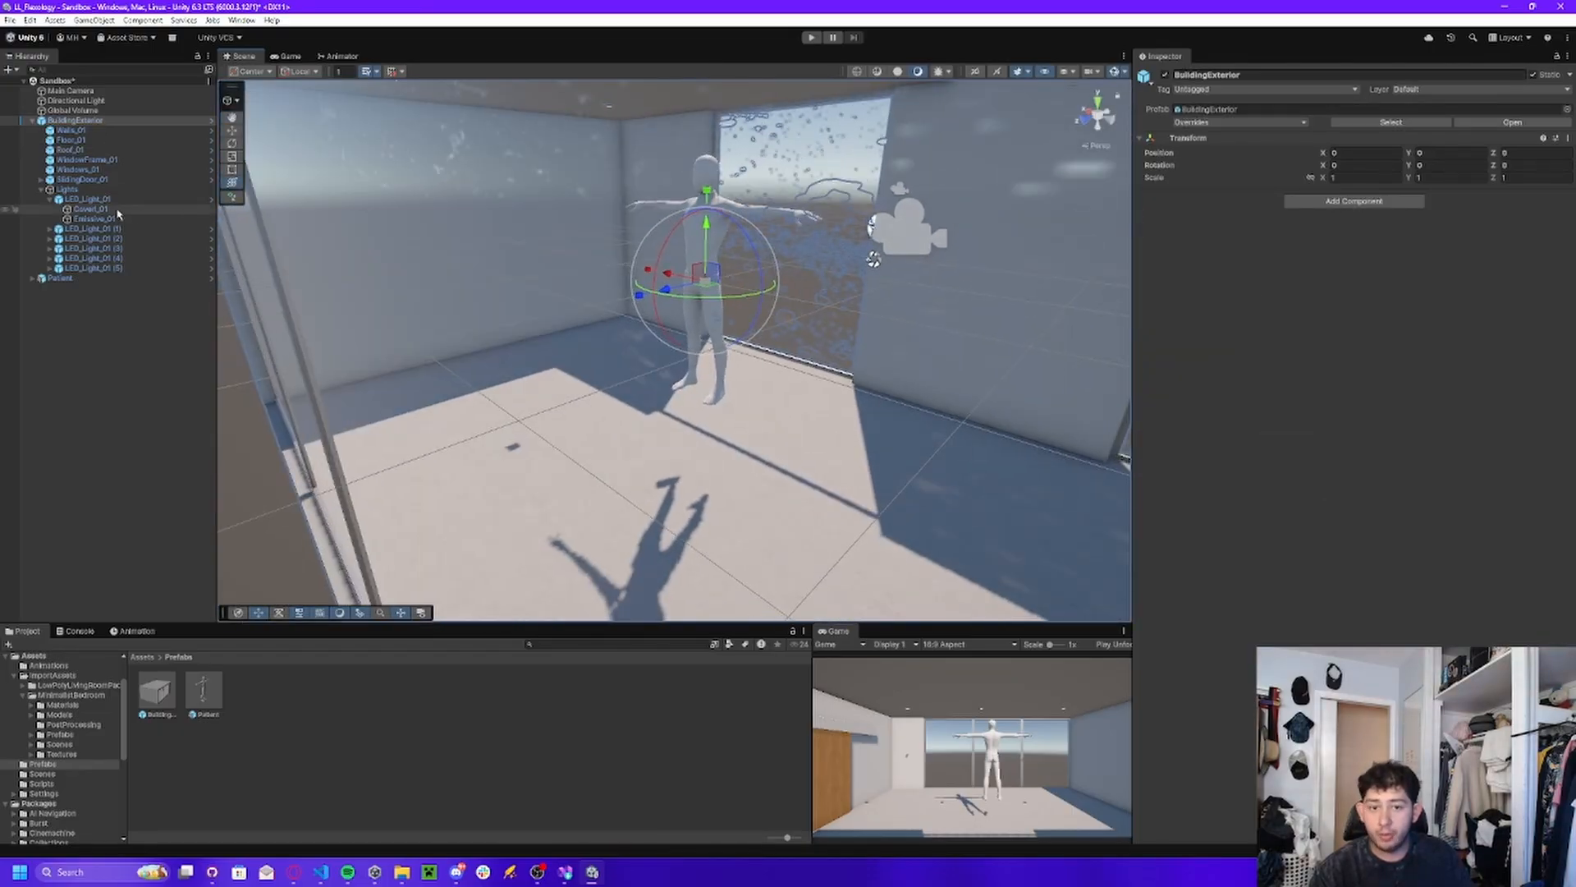
left_click(438, 197)
left_click(1358, 267)
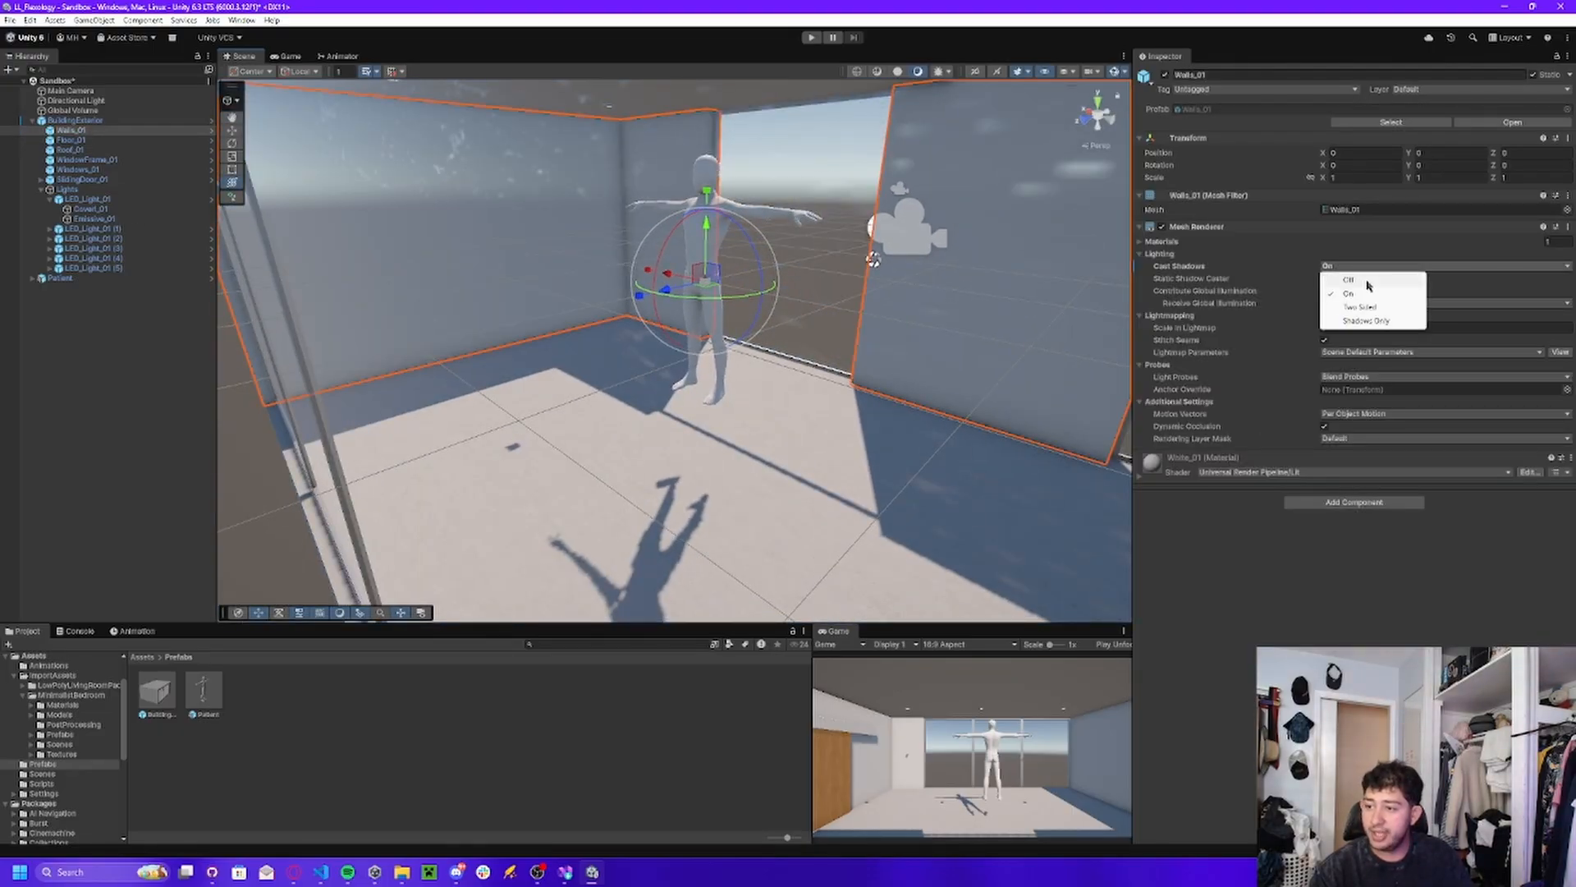
left_click(1369, 283)
left_click(538, 873)
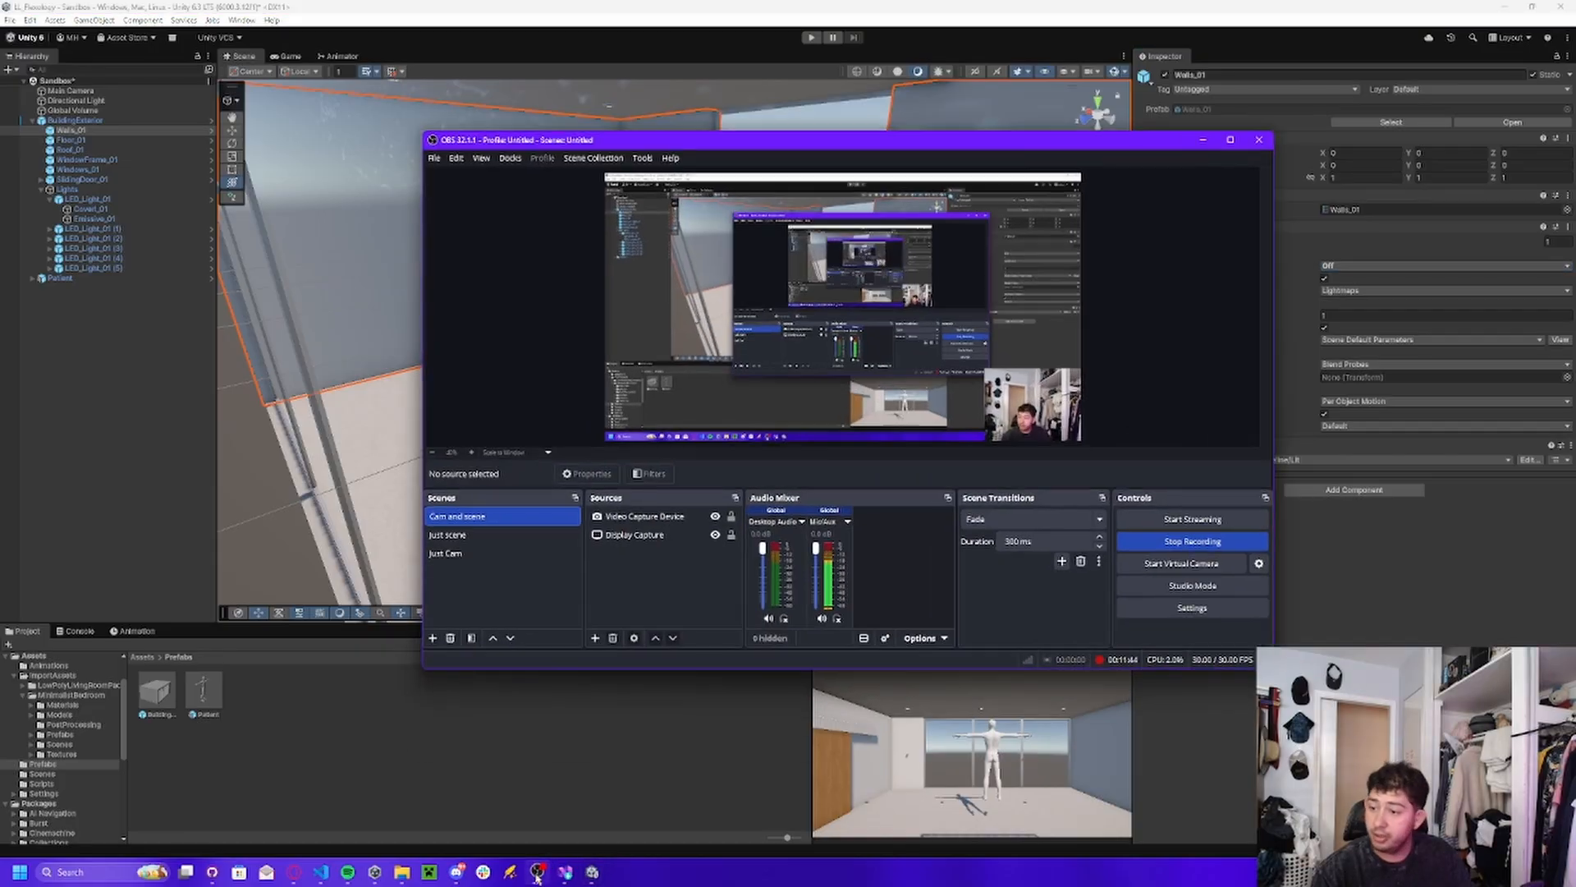
left_click(1280, 288)
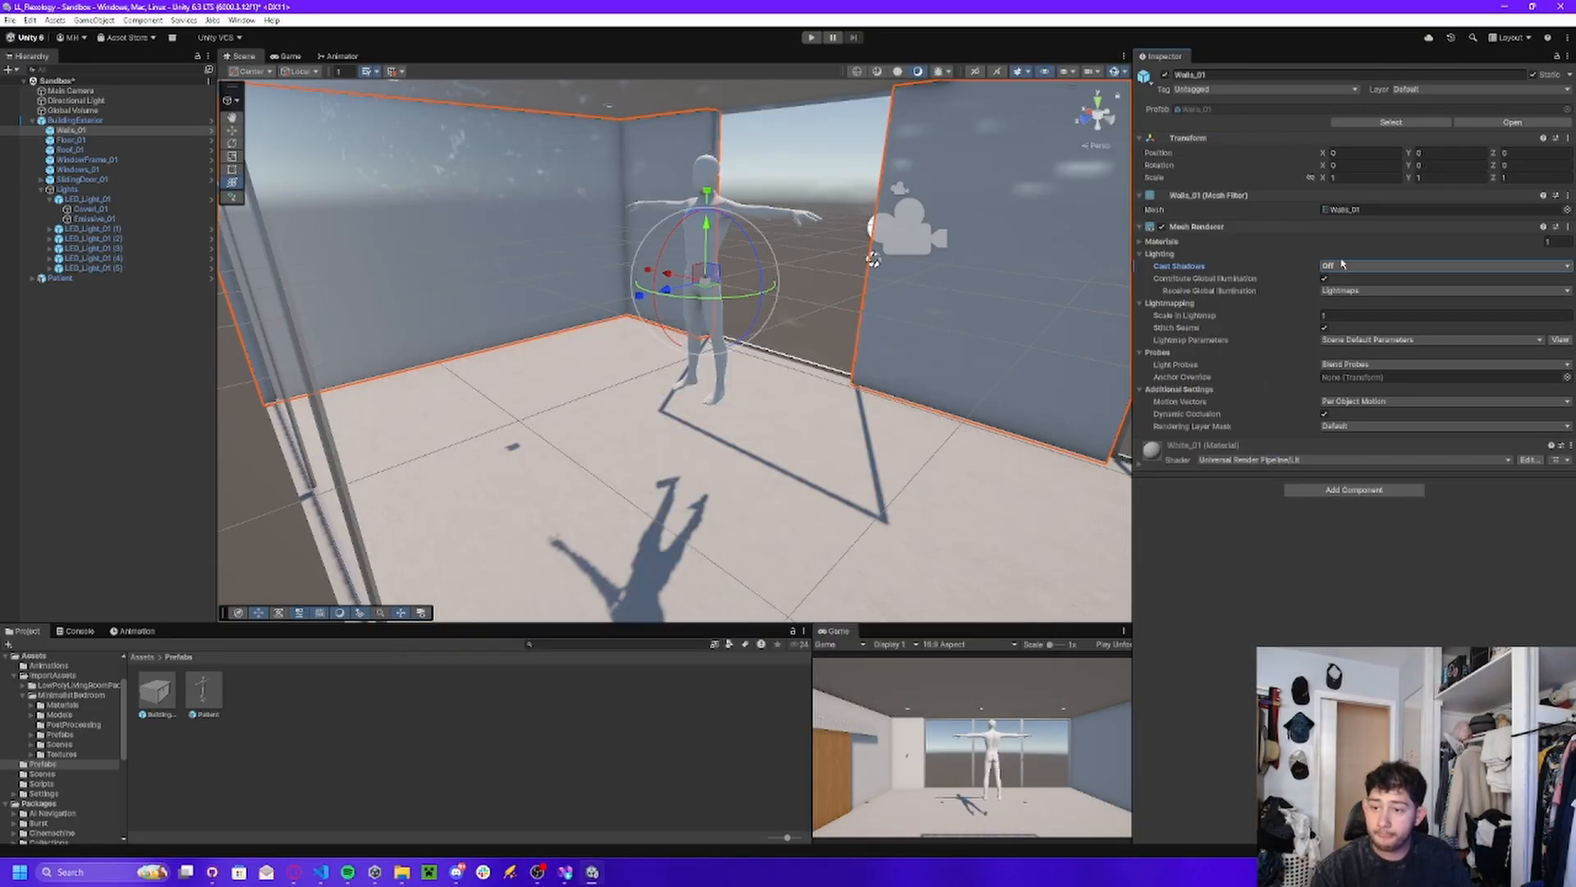
Select the Patient in the room, move it slightly with the Transform tool and rotate it about 18 degrees around the Y axis.
right_click_drag(859, 297, 657, 361)
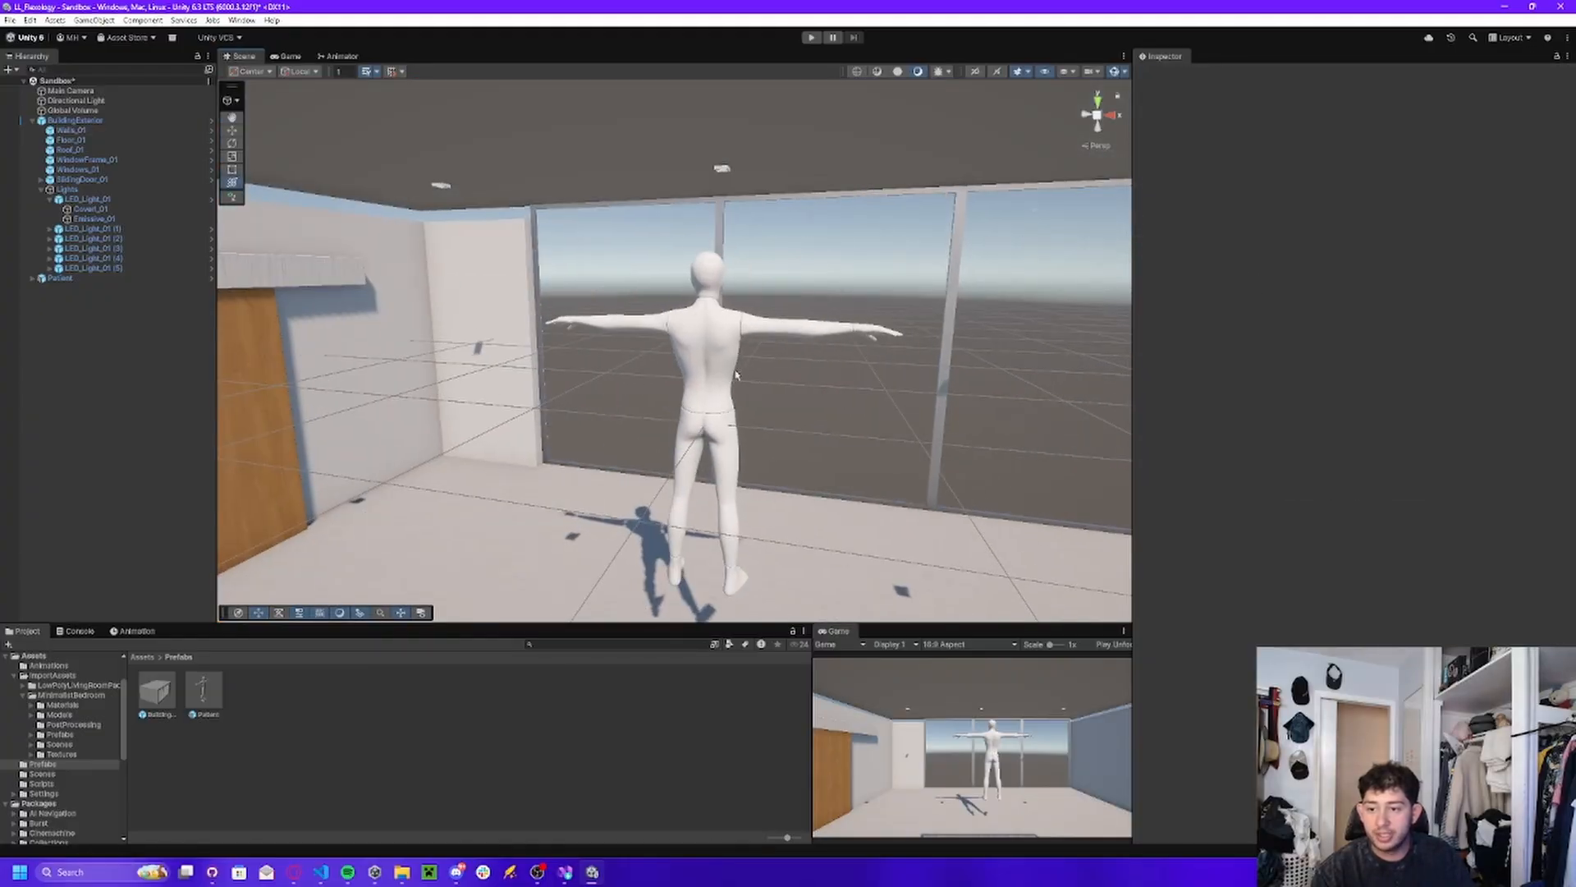
left_click(714, 355)
left_click(705, 314)
mouse_move(705, 314)
right_mouse_down()
mouse_move(705, 427)
mouse_move(722, 377)
mouse_move(709, 301)
right_mouse_up()
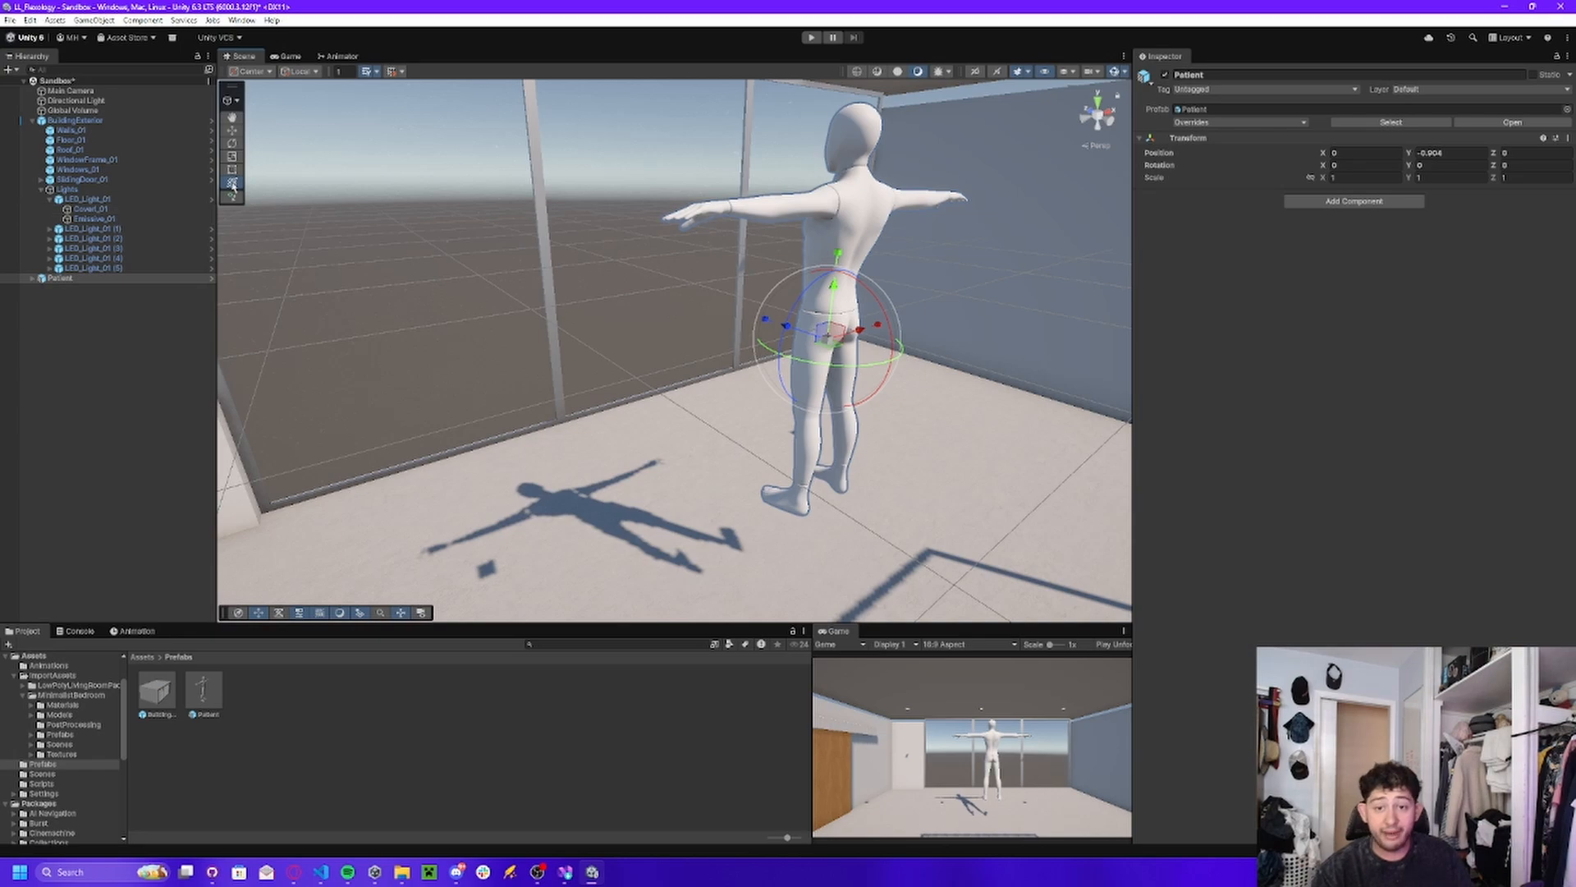
right_click_drag(721, 243, 817, 289)
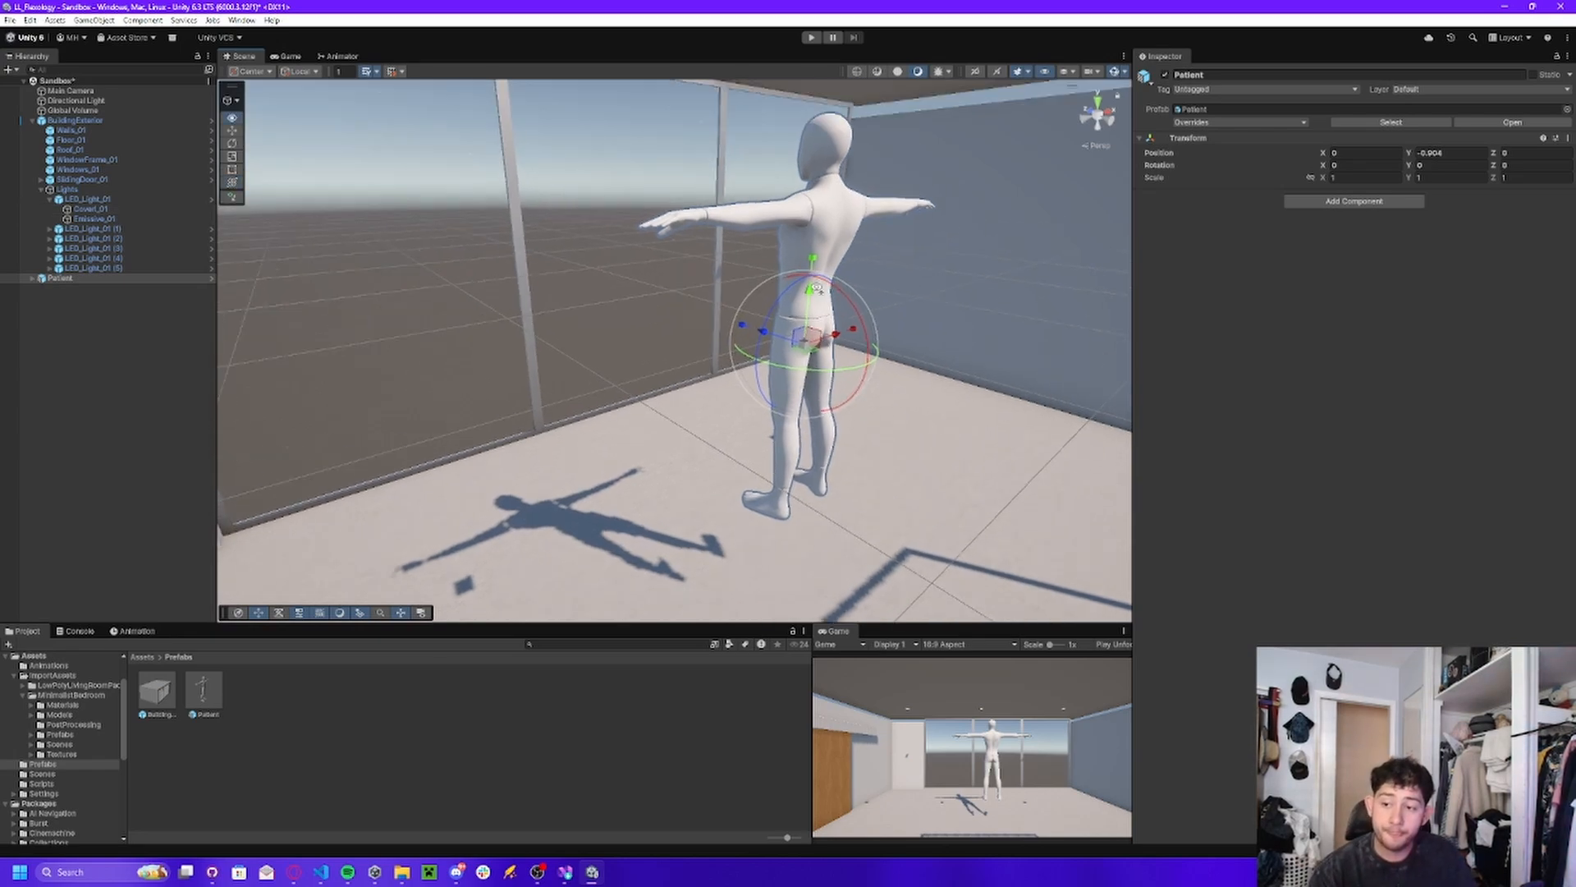
left_click_drag(812, 293, 903, 456)
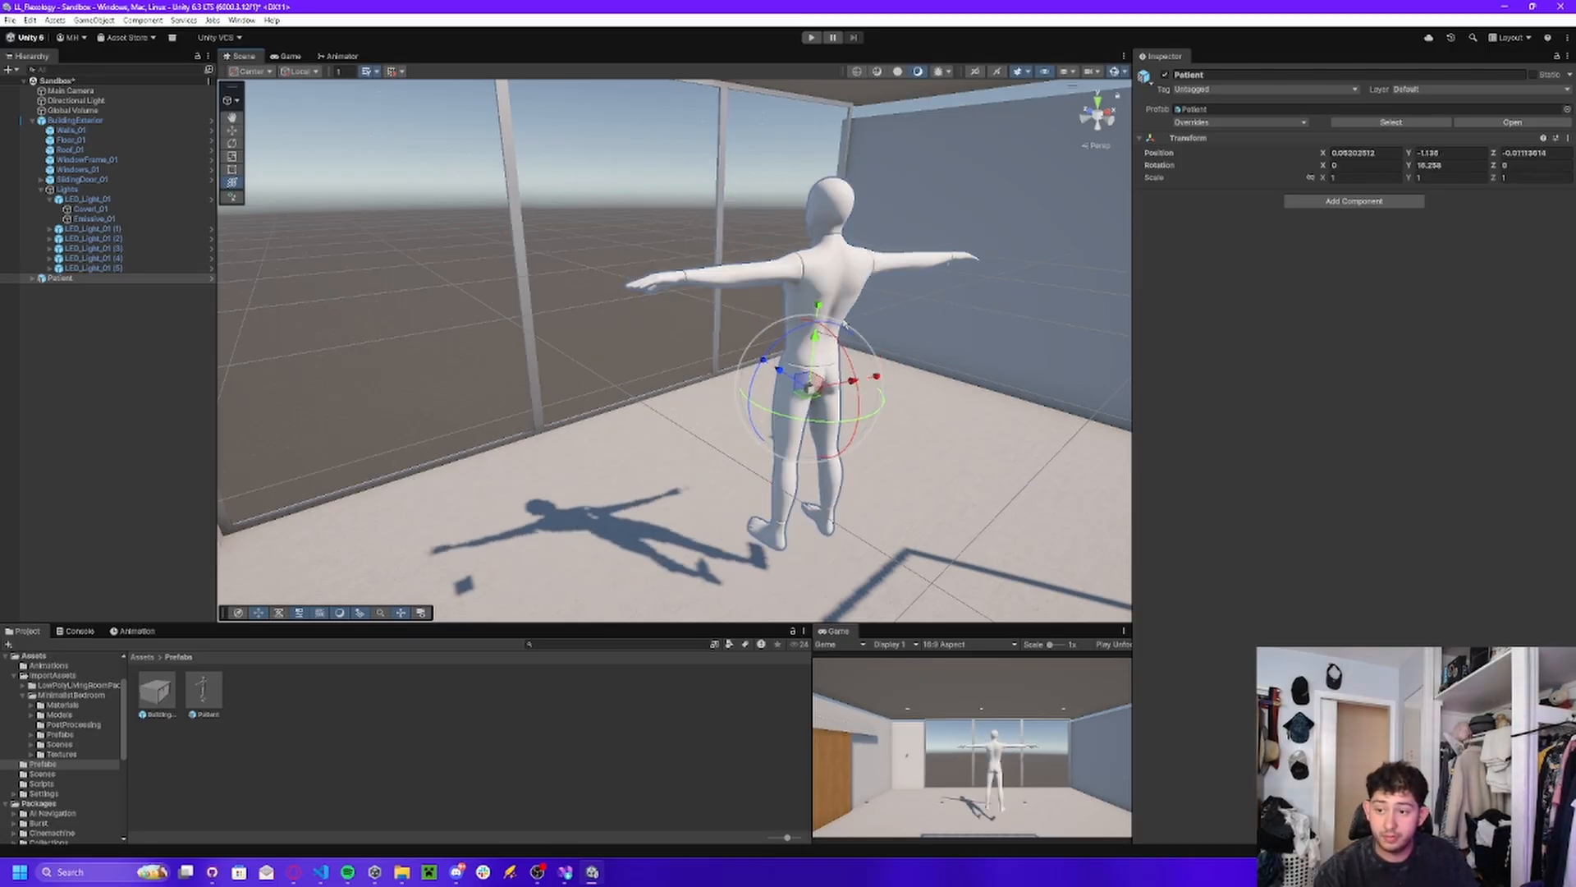
left_click_drag(818, 308, 826, 254)
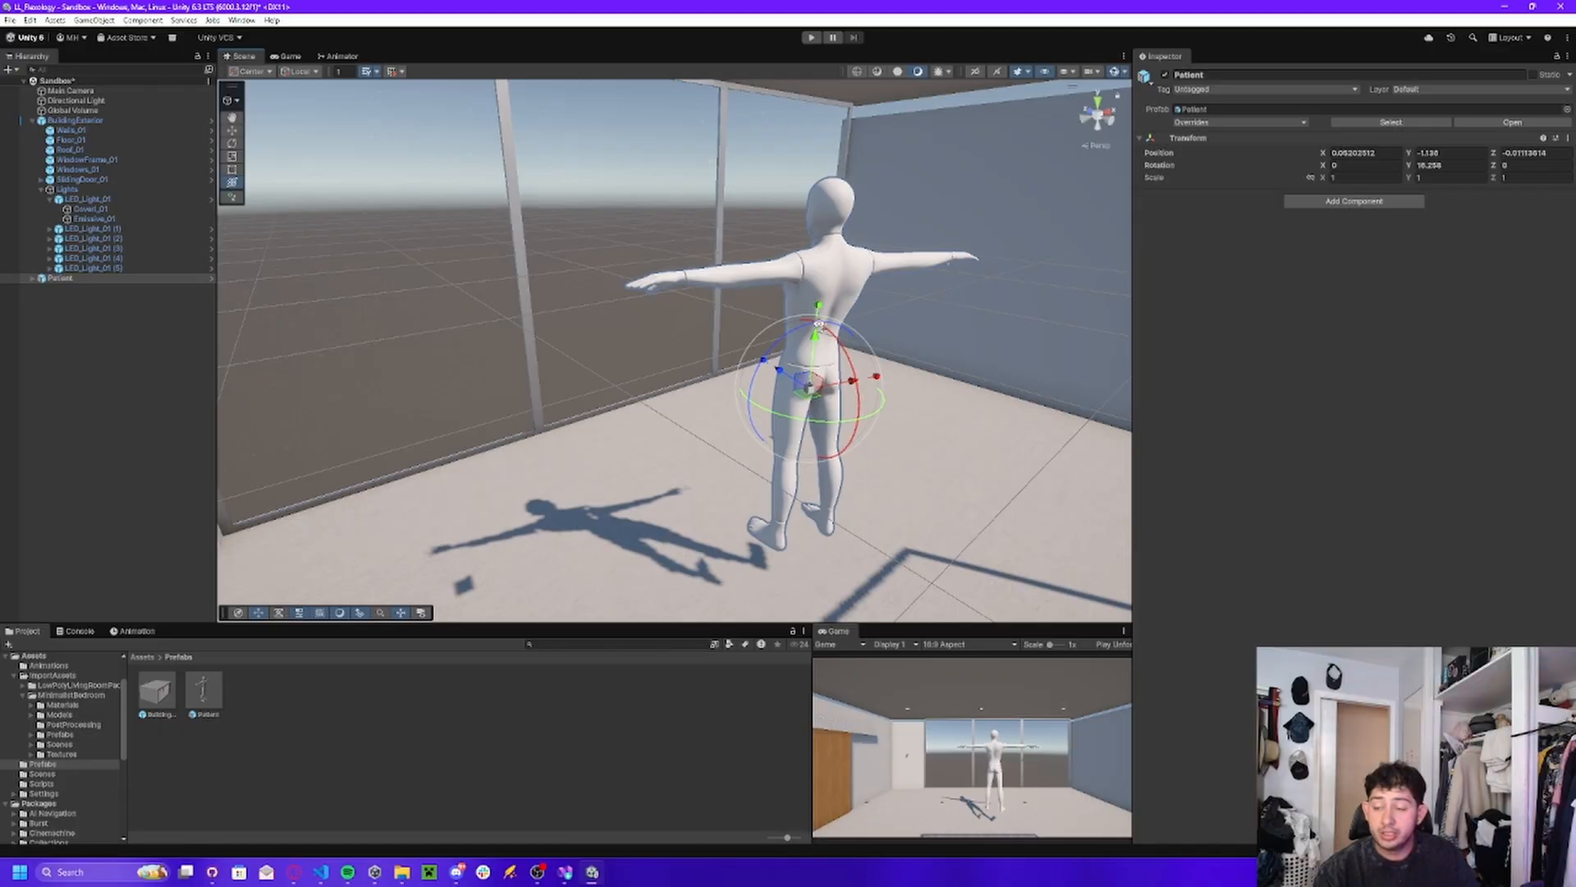
right_click_drag(819, 324, 774, 337)
left_click_drag(742, 326, 679, 378)
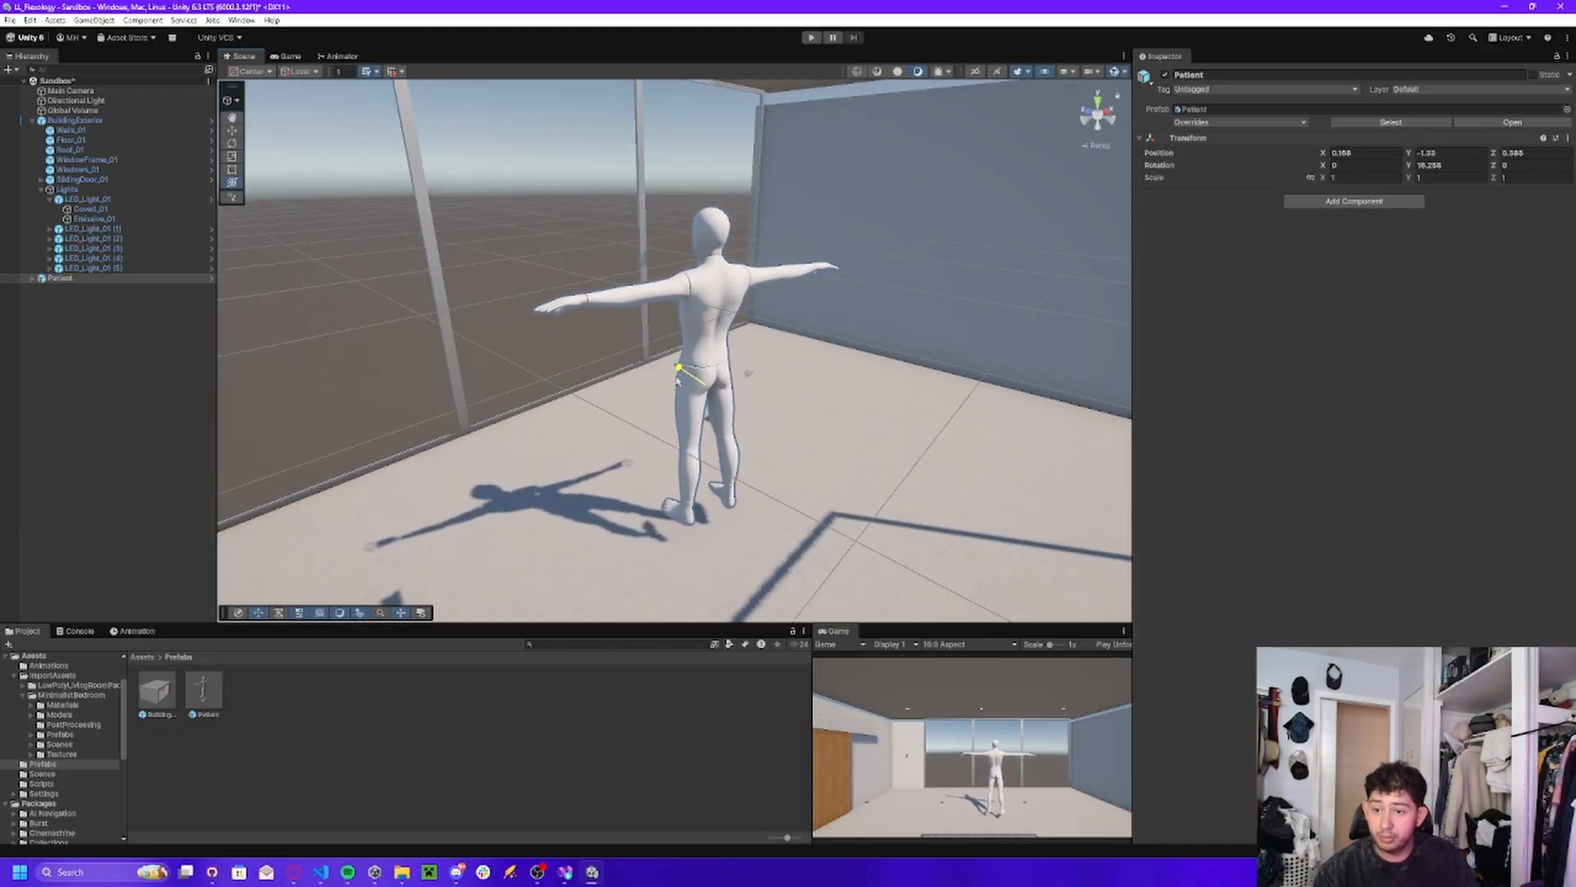
key("ctrl+z")
key("ctrl+z")
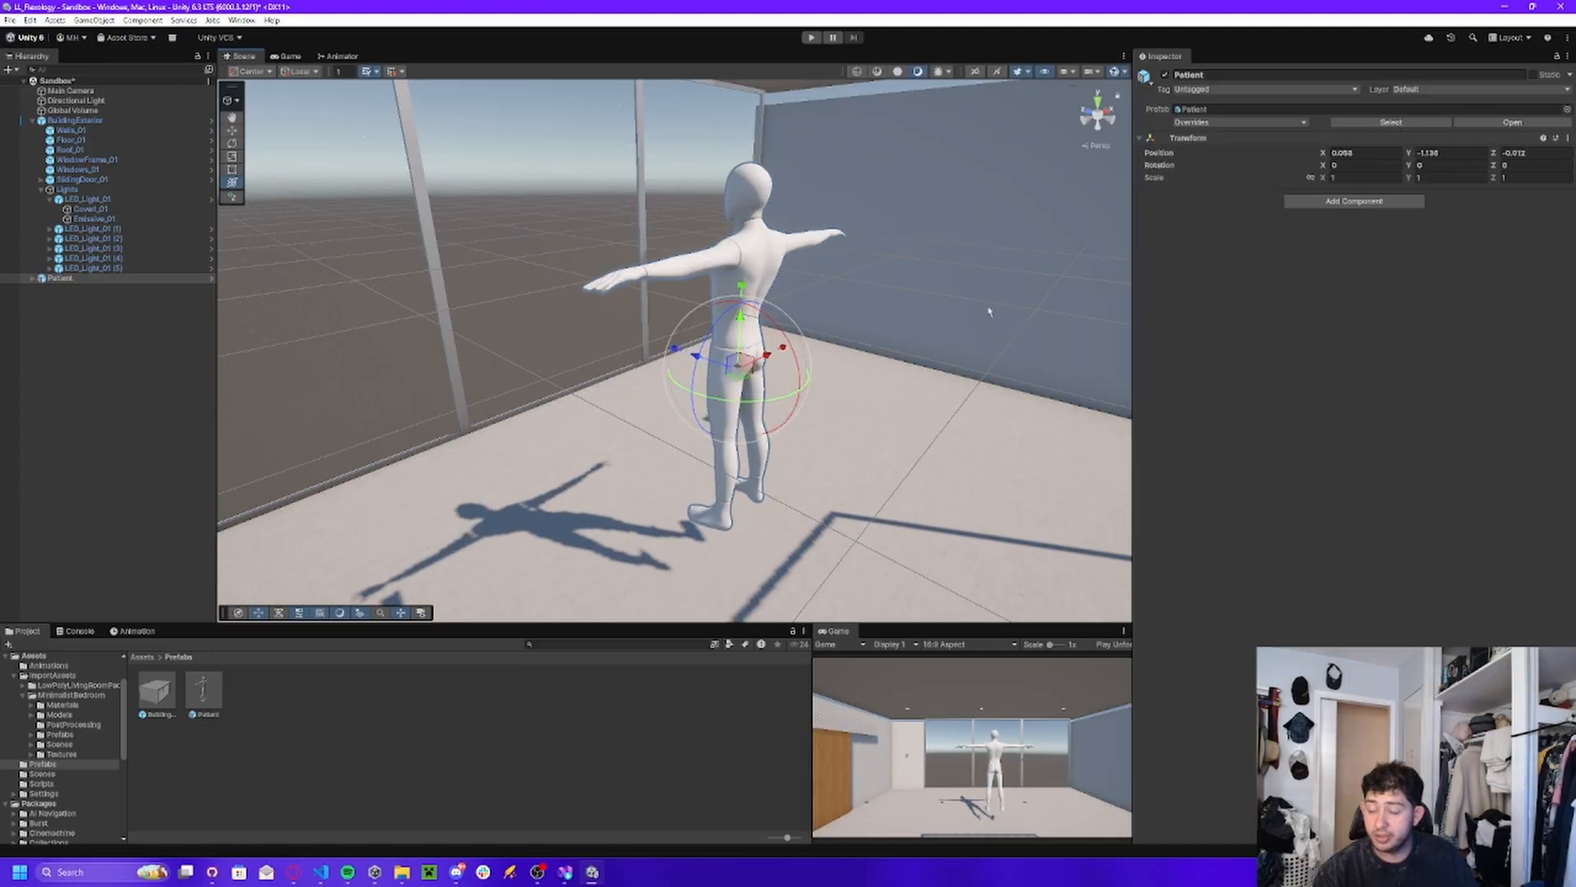
Try shifting and tilting the Patient with the Transform tool, and undo the last change.
left_click_drag(696, 359, 686, 462)
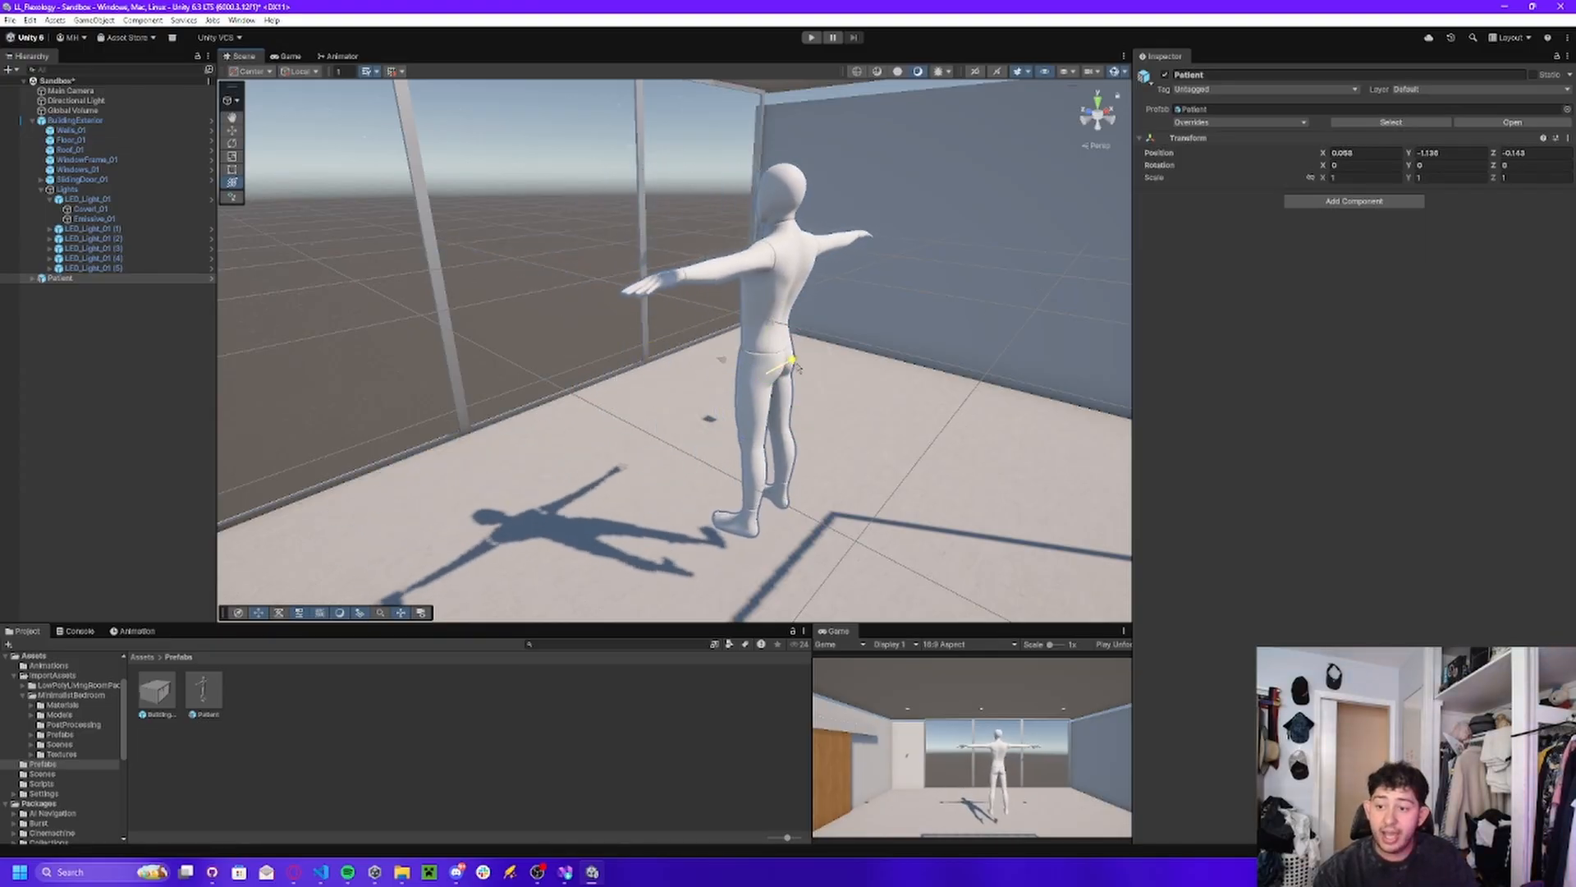
left_click_drag(797, 367, 698, 453)
right_click_drag(760, 443, 716, 323)
key("d")
key("s")
key("w")
key("s")
left_click_drag(696, 328, 713, 297)
key("ctrl+z")
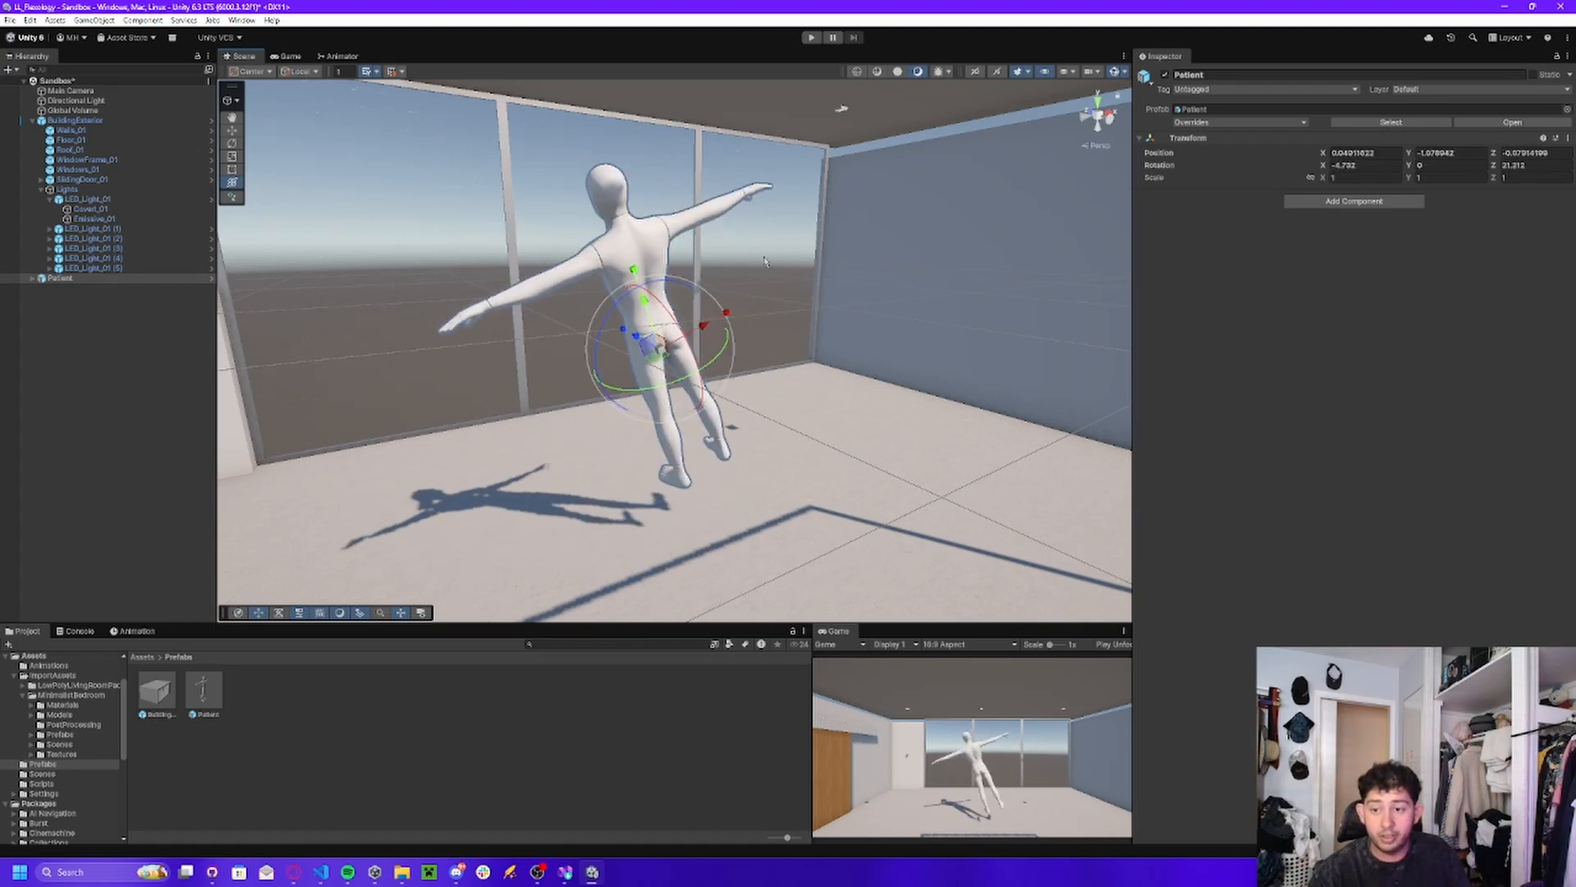
Turn the Patient around to face the camera, setting its Y rotation to exactly 180.
left_click_drag(645, 369, 1065, 307)
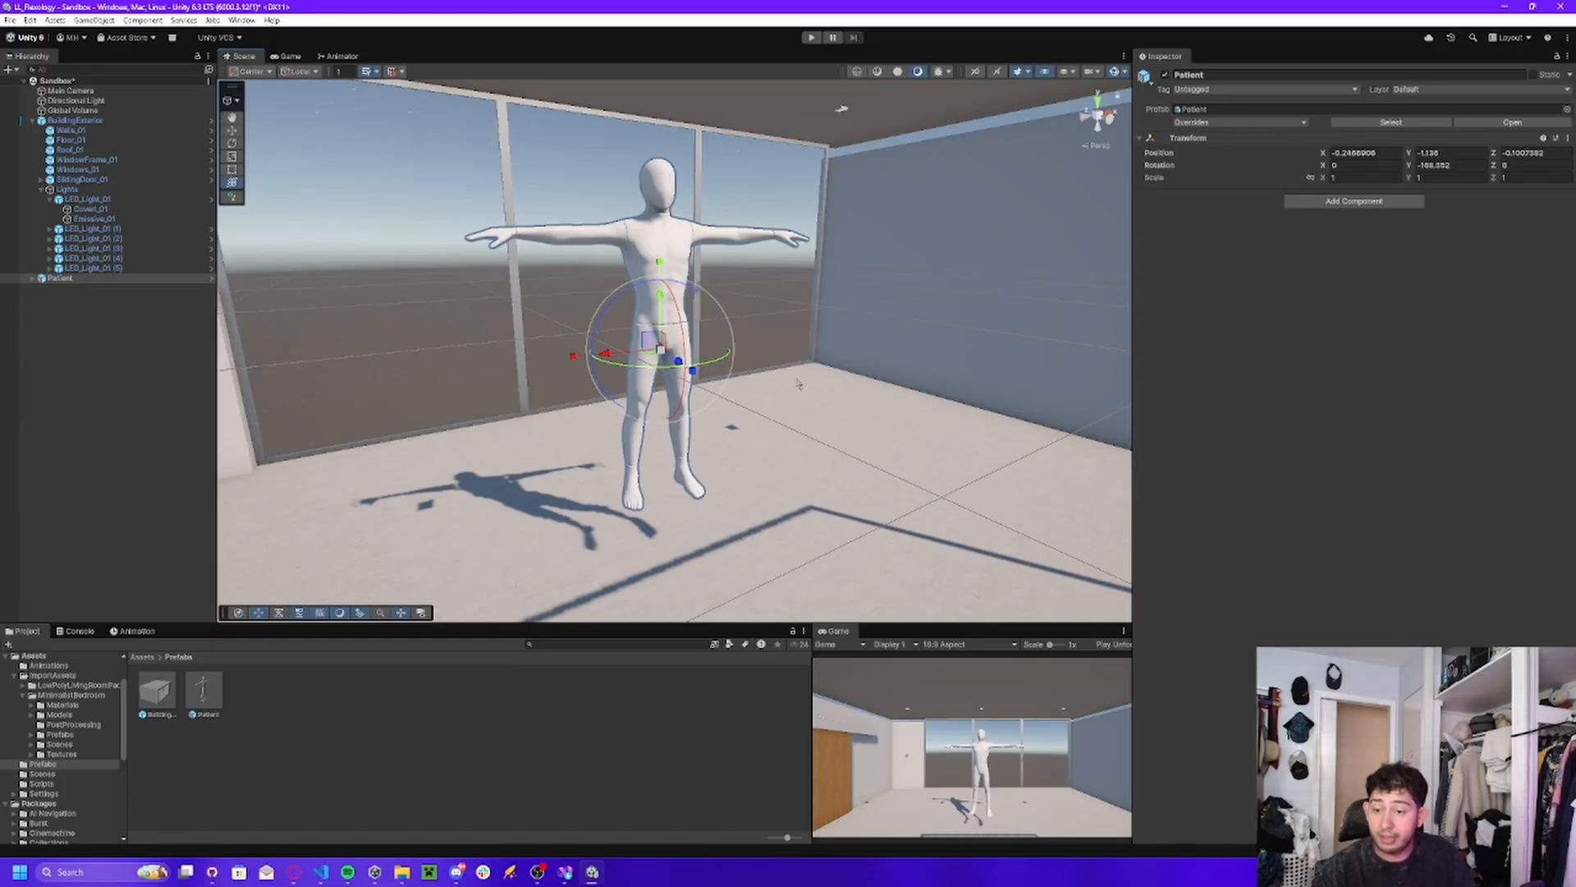
left_click_drag(662, 374, 1384, 288)
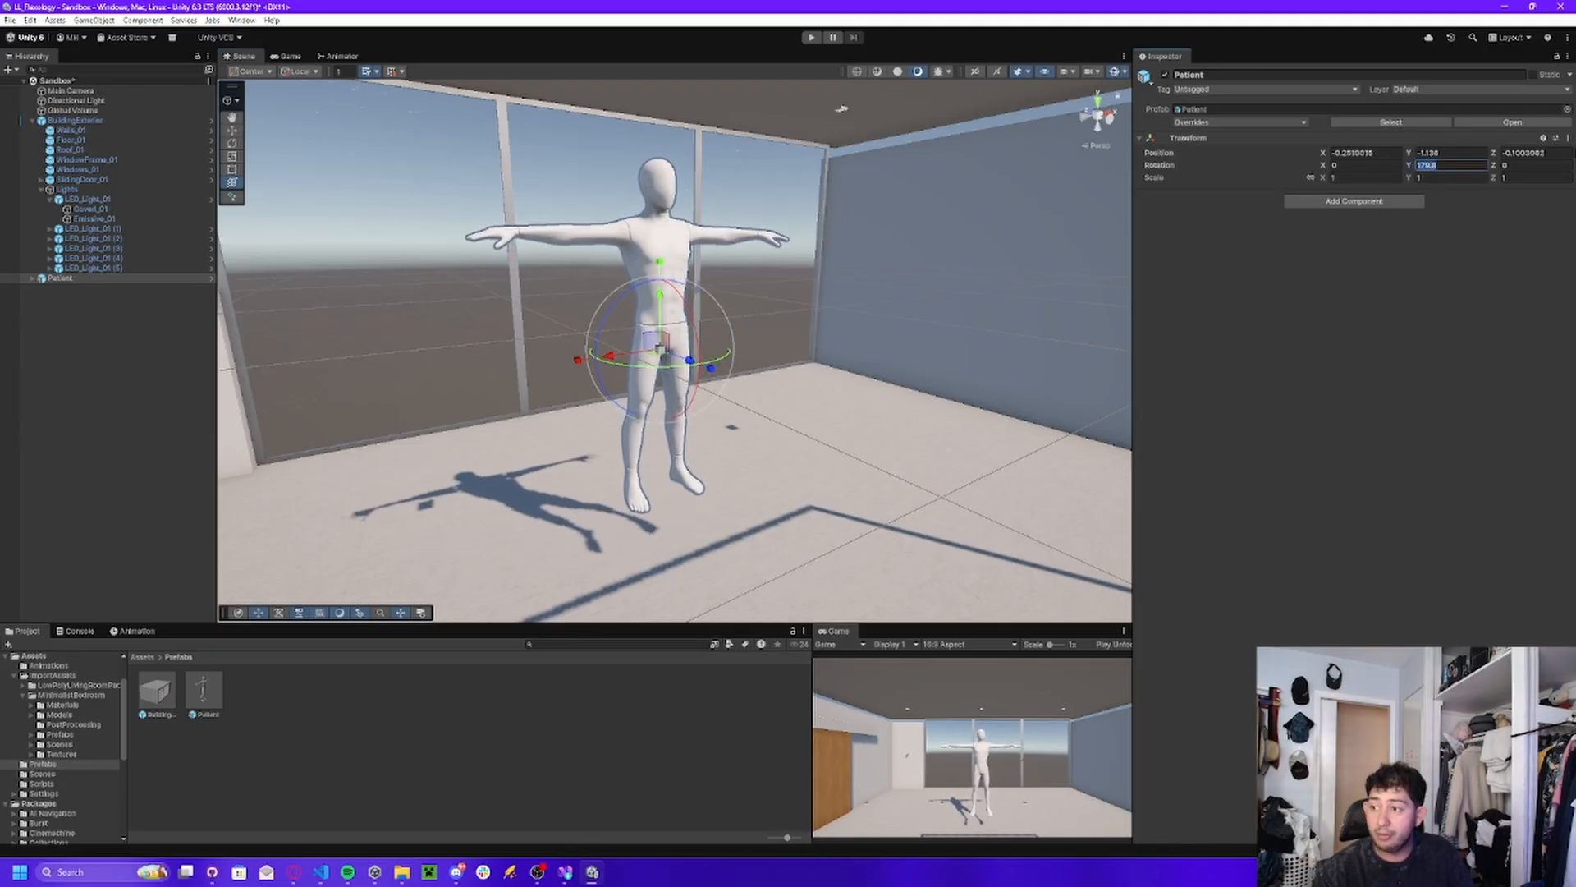
type("1")
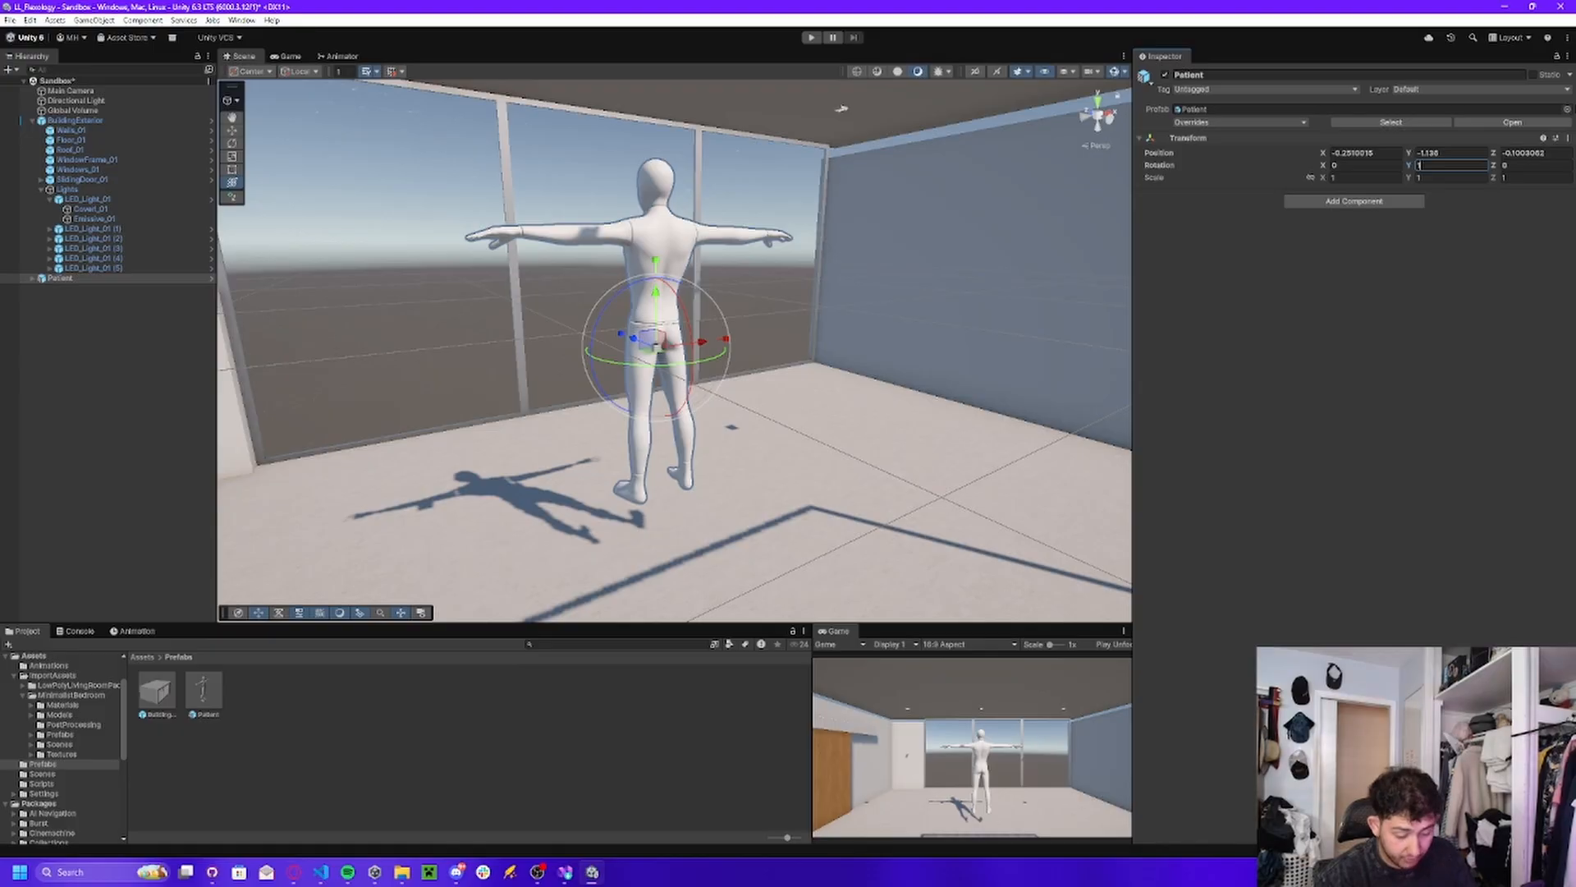
type("80")
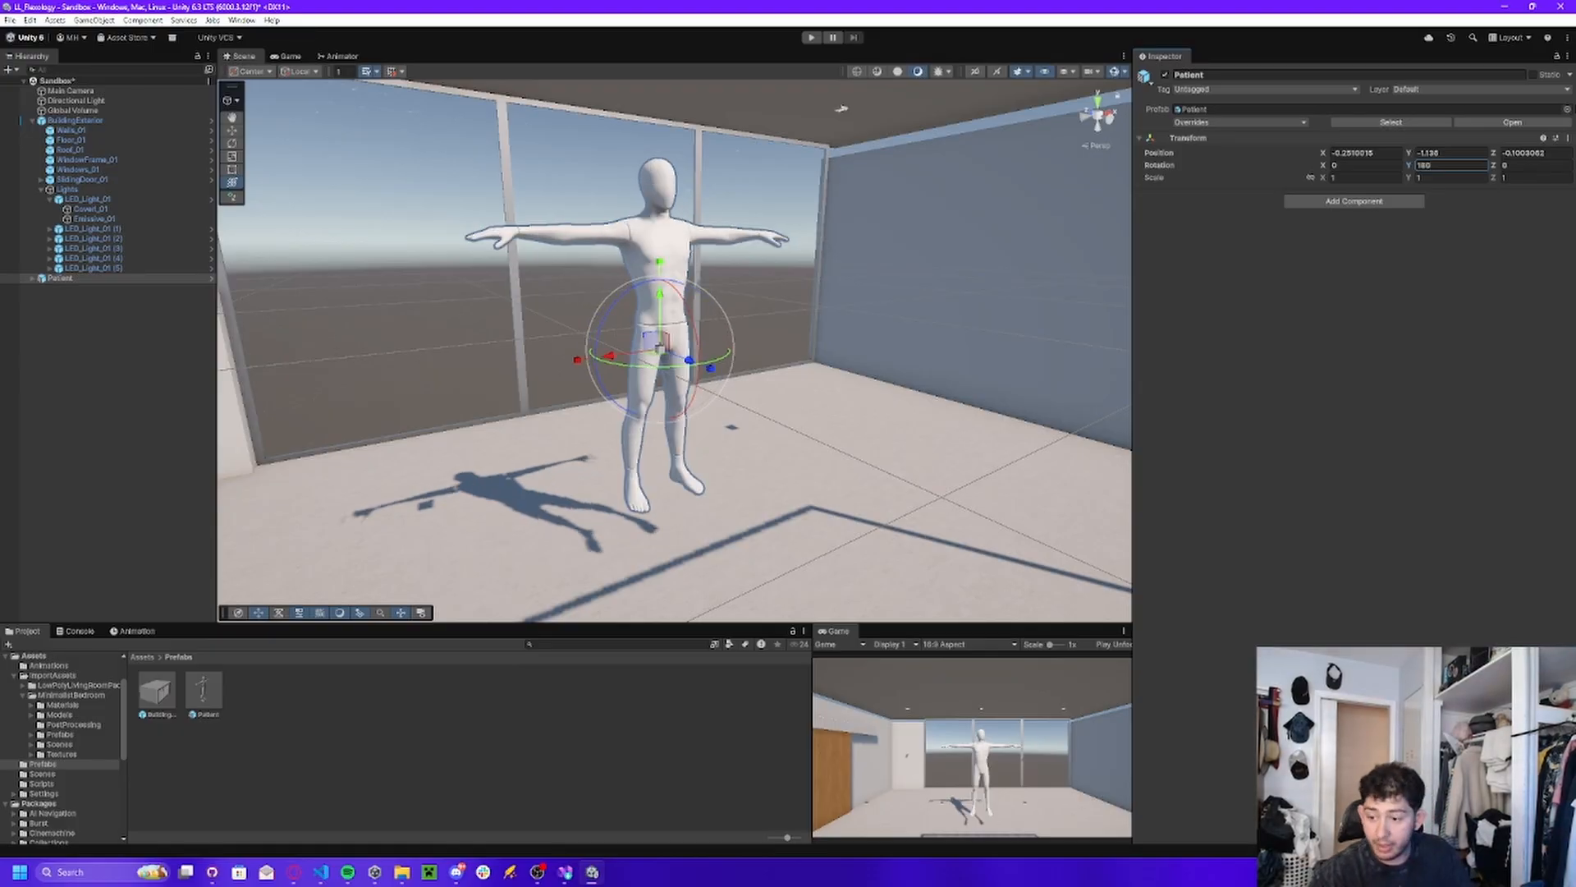
Lower the Patient onto the floor to a Y position of about -1.487 and check the framing in Game view.
left_click_drag(660, 294, 662, 346)
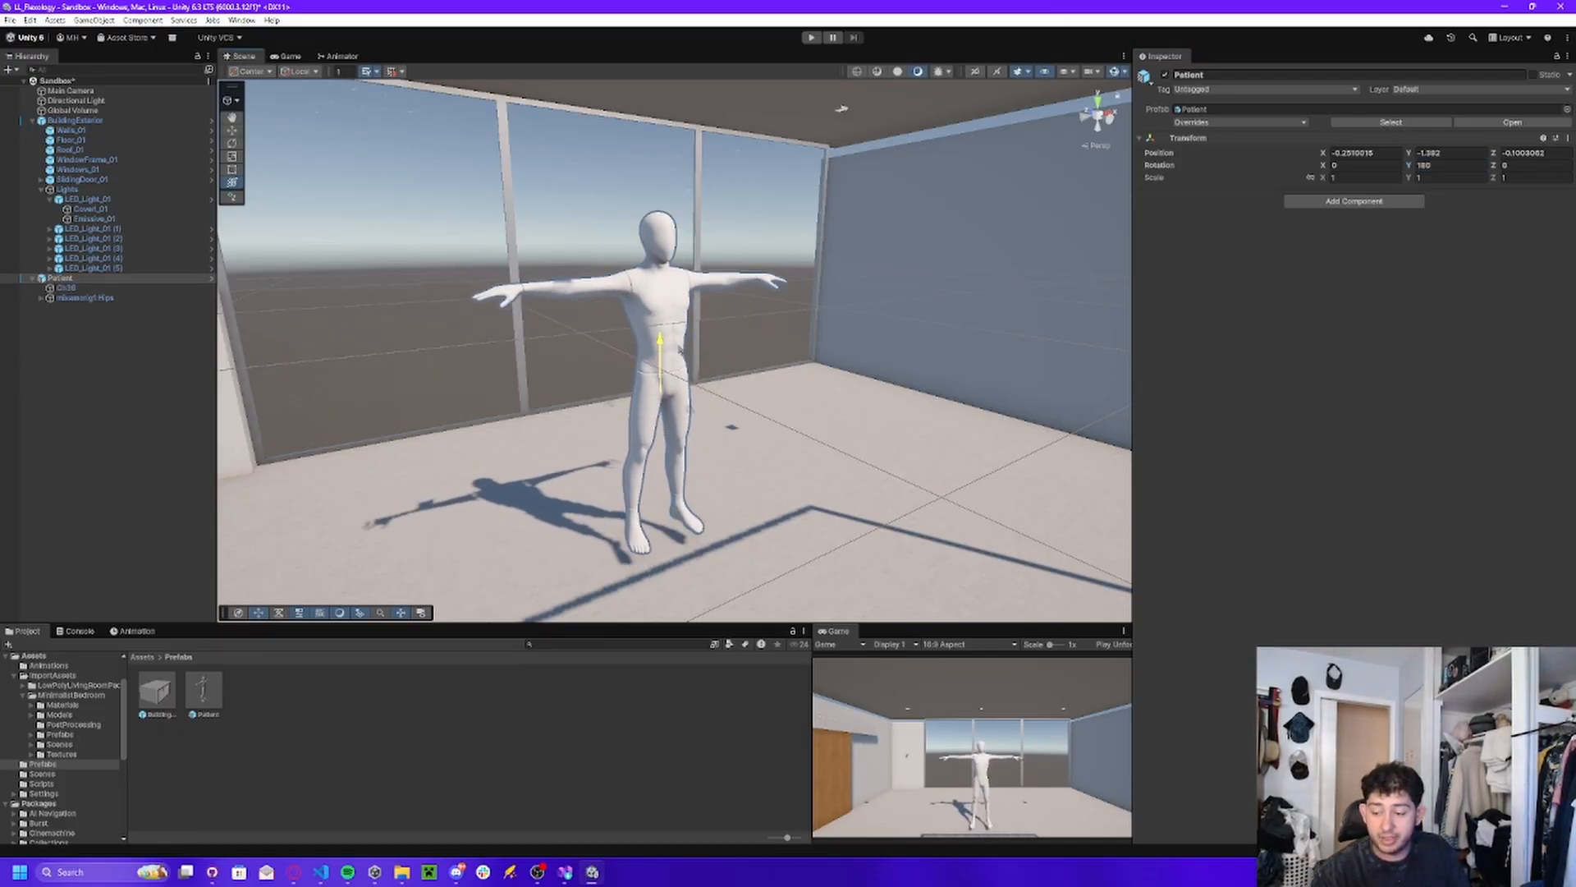
key("d")
right_click_drag(678, 341, 672, 324)
left_click(290, 56)
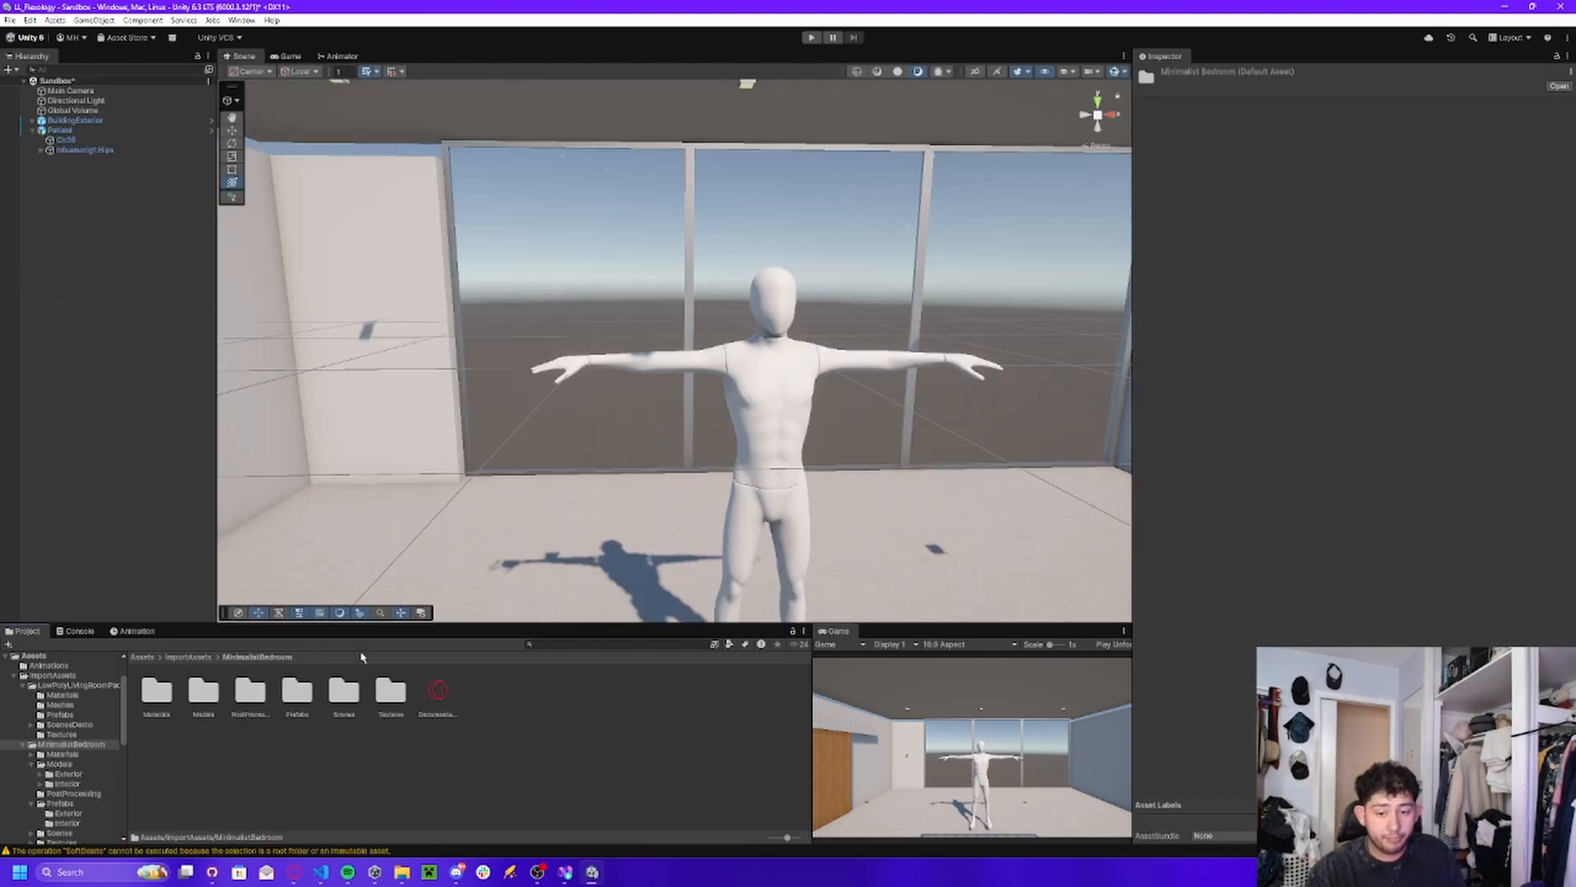
Open the Interior prefabs folder of the MinimalistBedroom asset pack.
right_click_drag(587, 378, 485, 552)
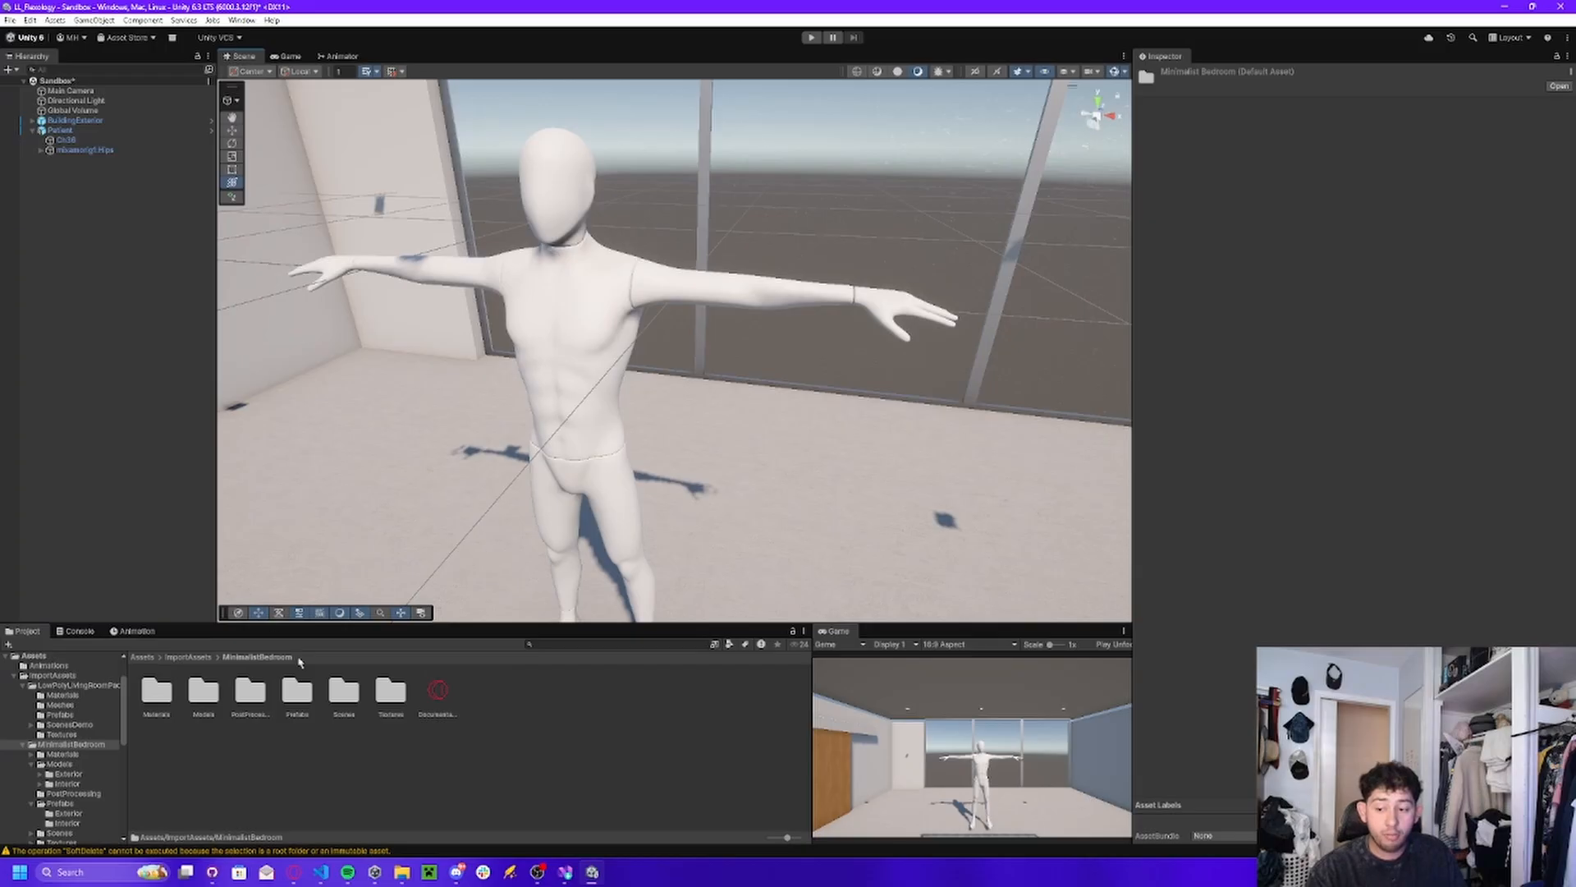
right_click_drag(466, 493, 392, 490)
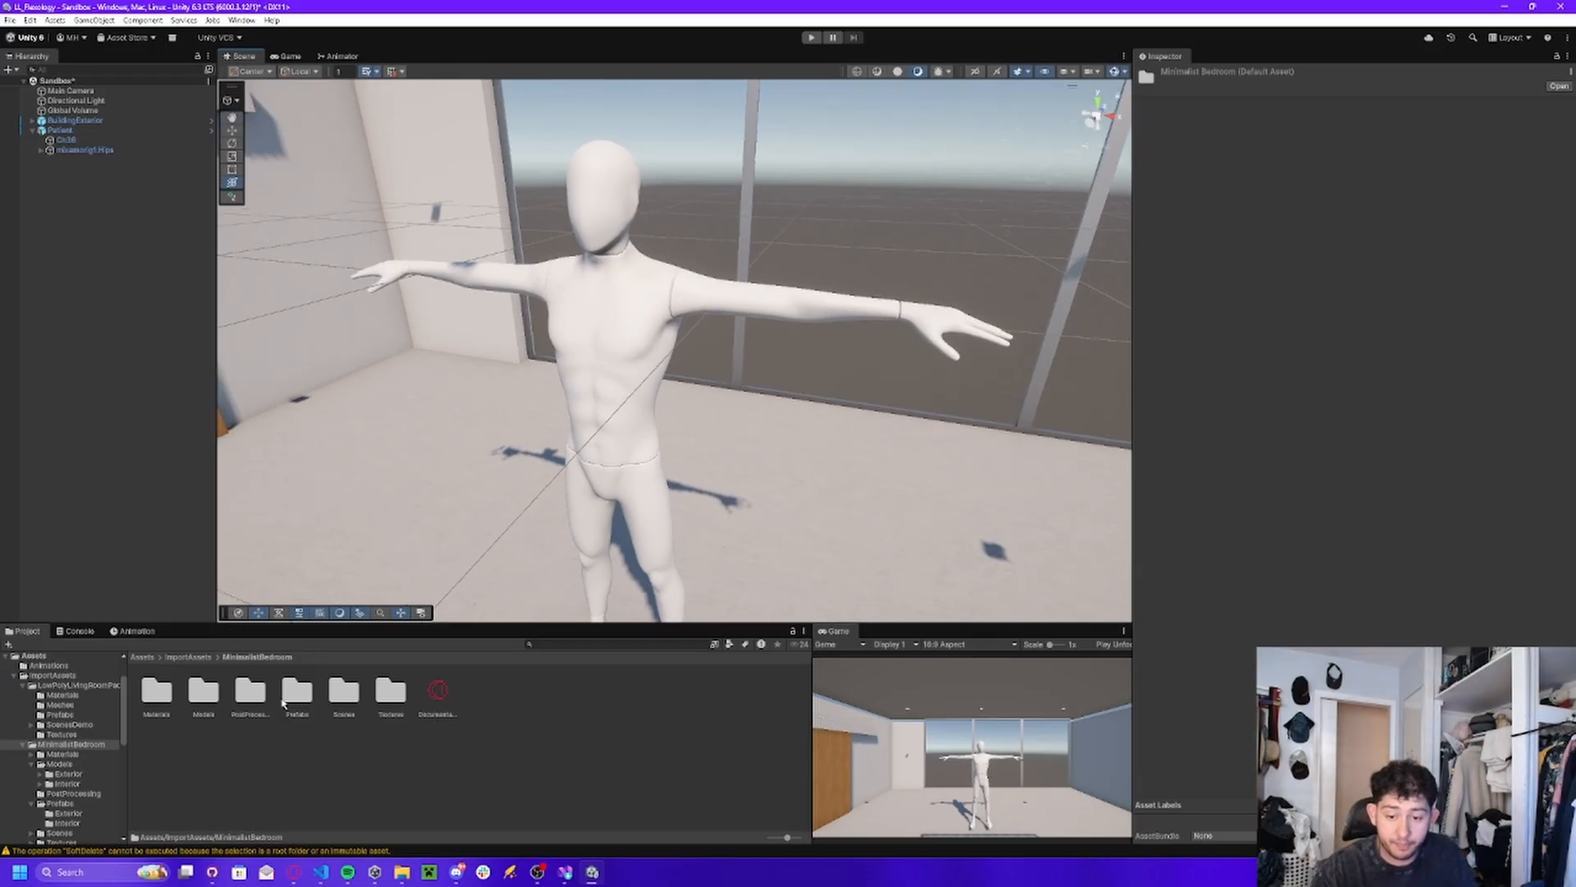
double_click(288, 696)
double_click(196, 697)
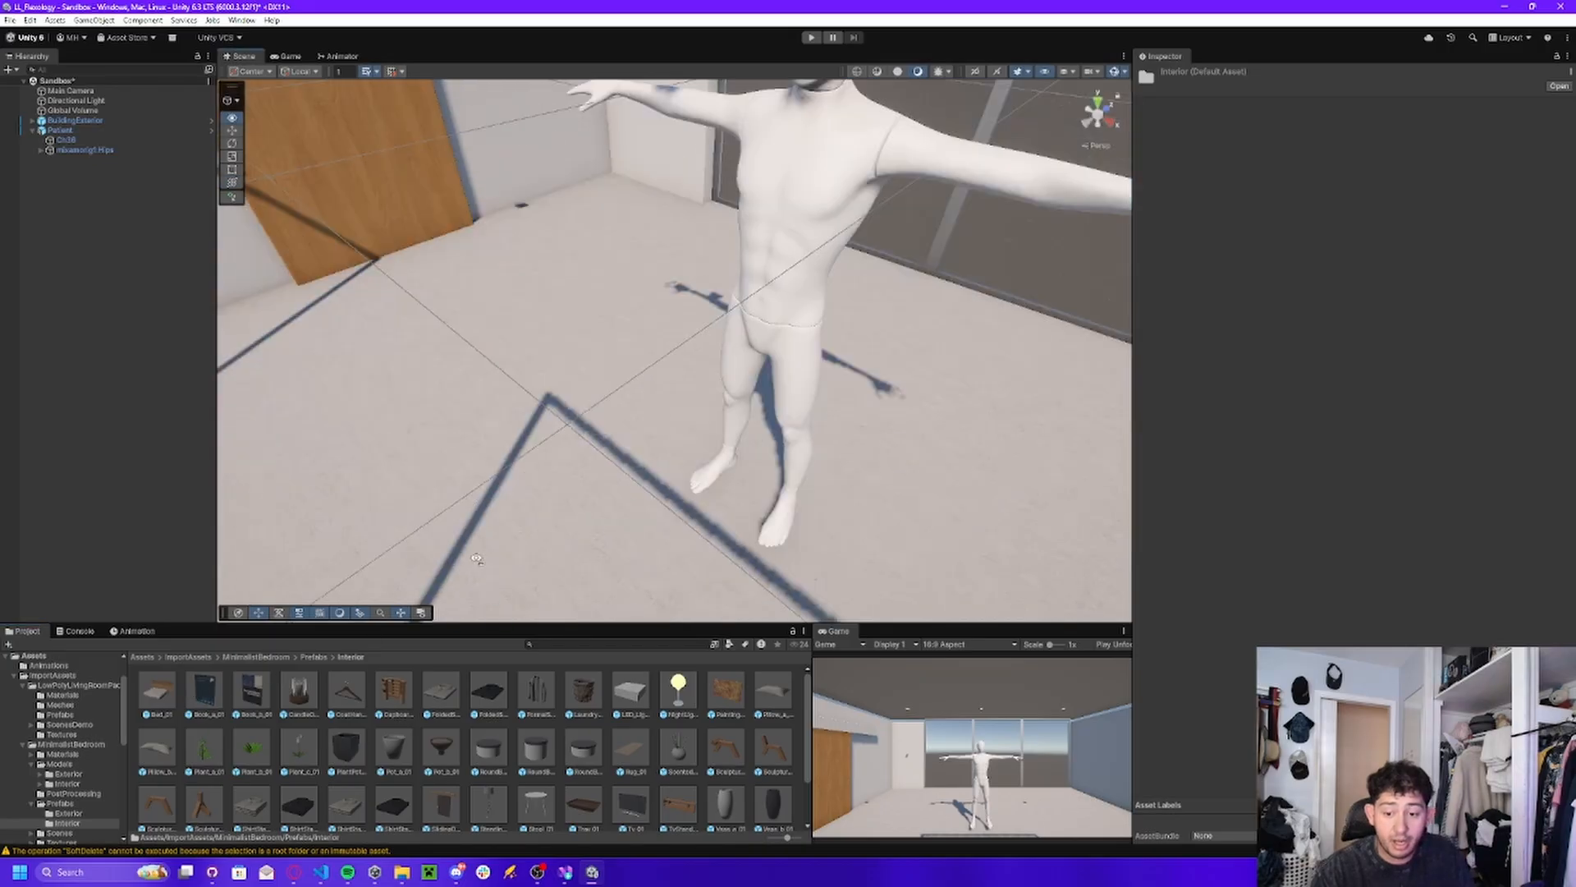
Try the Bed_01 prefab at the Patient's position, shift it along Z, and delete it.
scroll(502, 736, "down", 1)
right_click_drag(628, 550, 559, 492)
key("s")
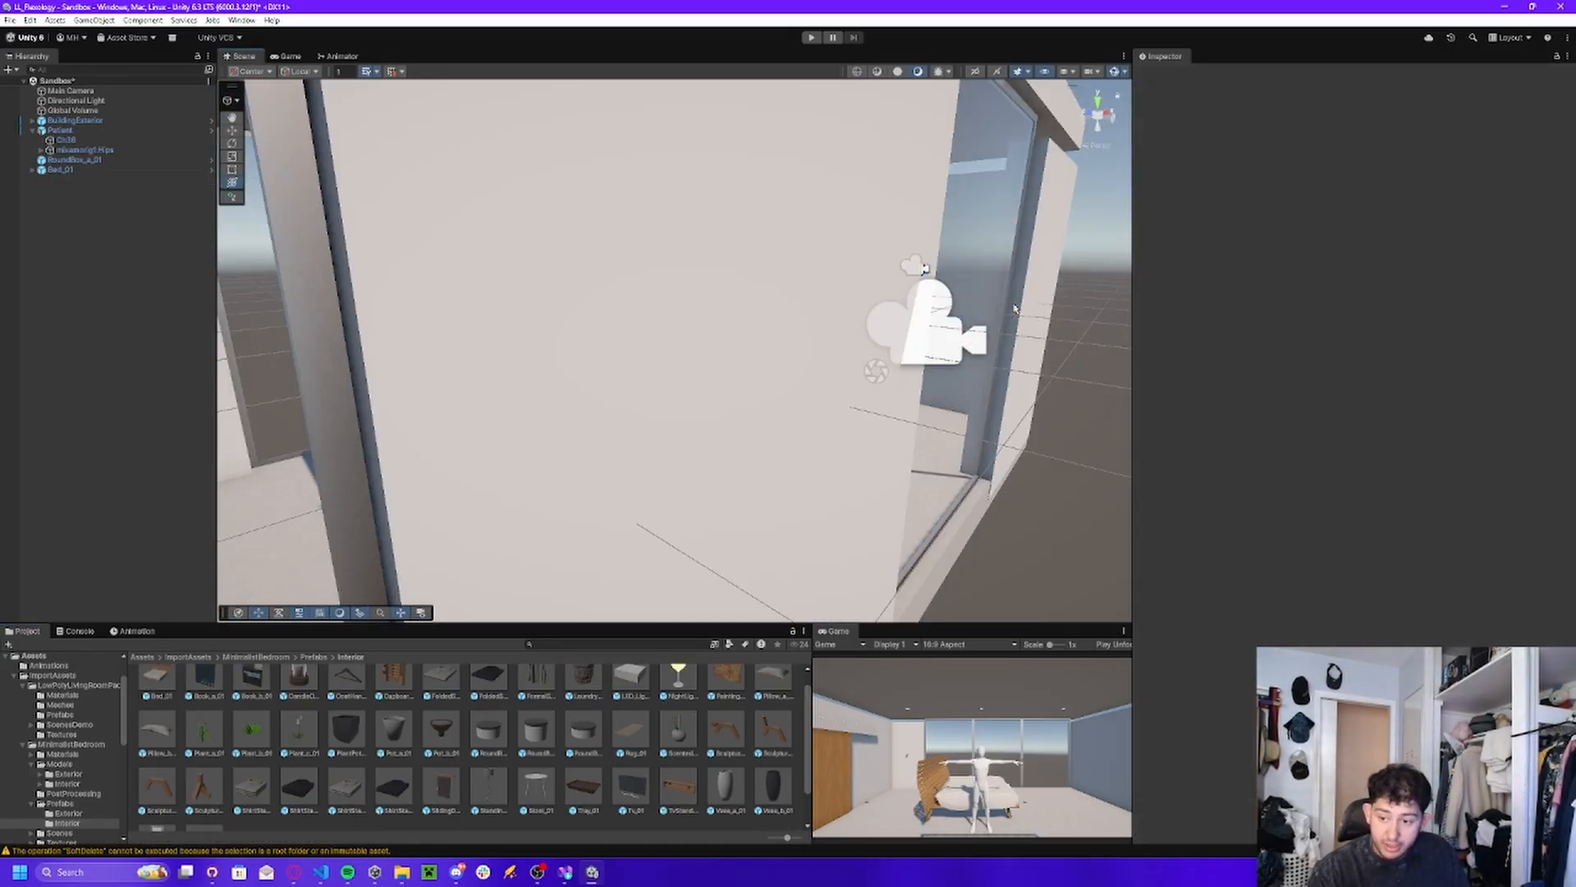
mouse_move(802, 331)
right_mouse_down()
mouse_move(871, 319)
mouse_move(813, 322)
right_mouse_up()
key("a")
left_click(66, 170)
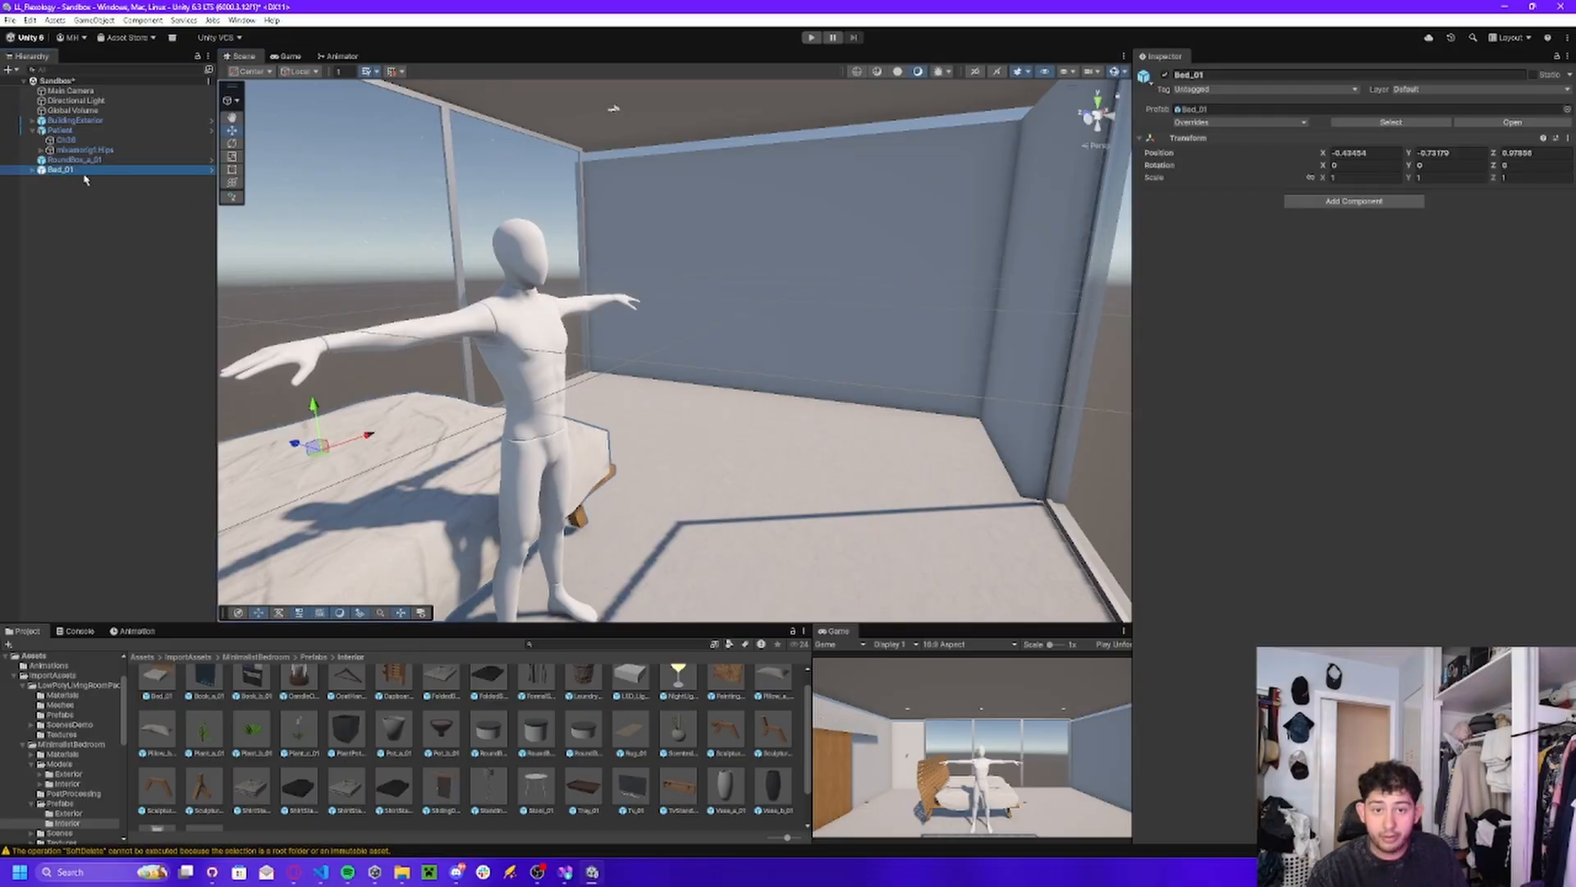
right_click_drag(402, 271, 414, 336)
key("s")
mouse_move(427, 340)
left_mouse_down()
mouse_move(613, 212)
mouse_move(443, 357)
left_mouse_up()
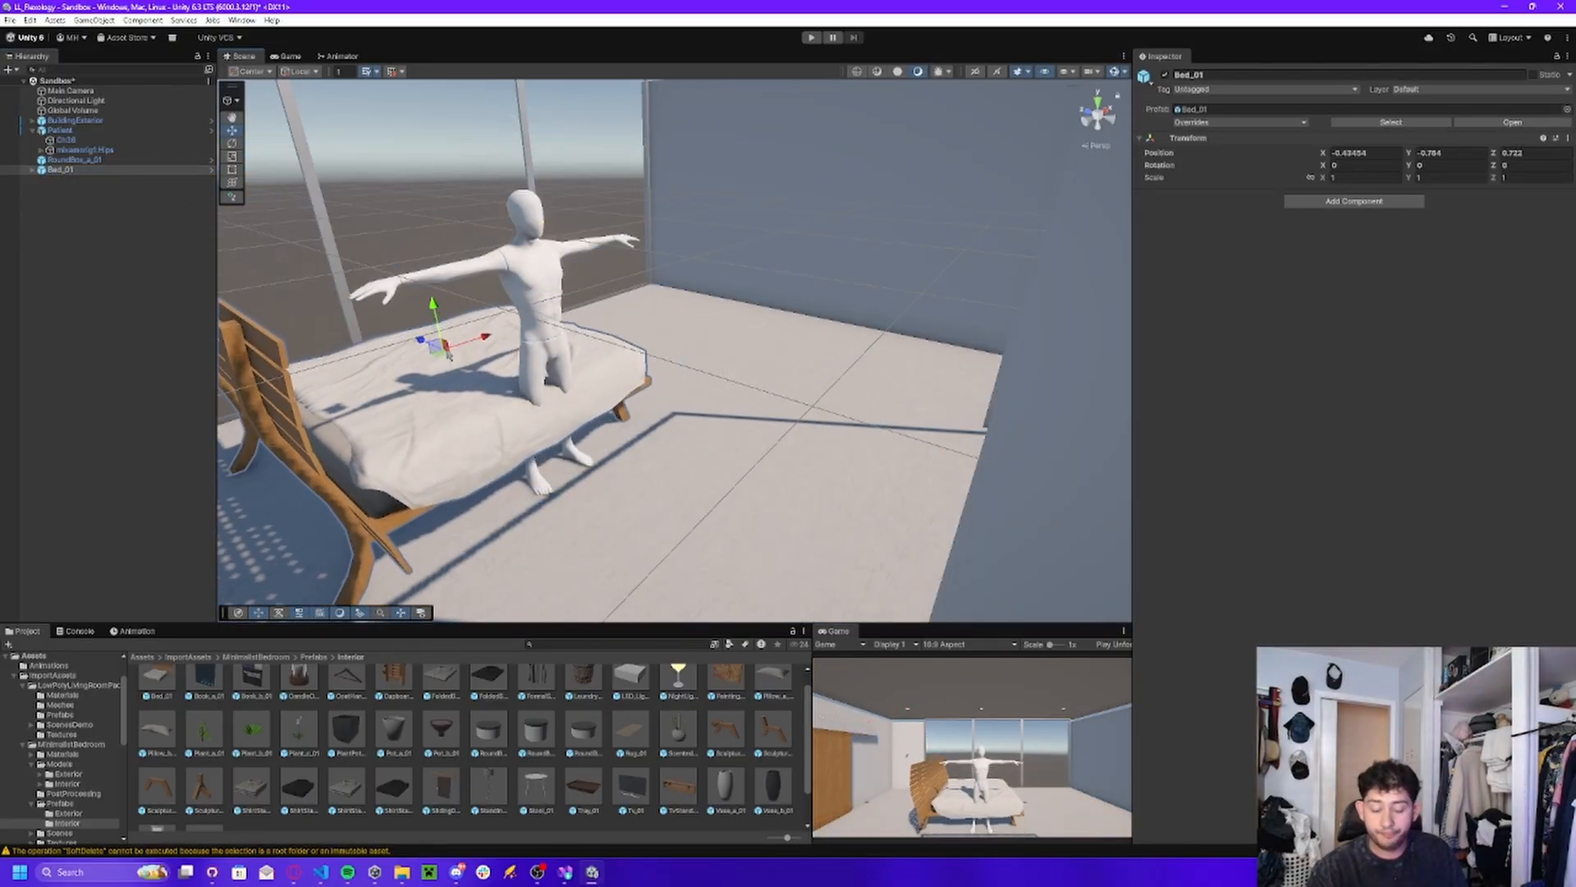
key("Delete")
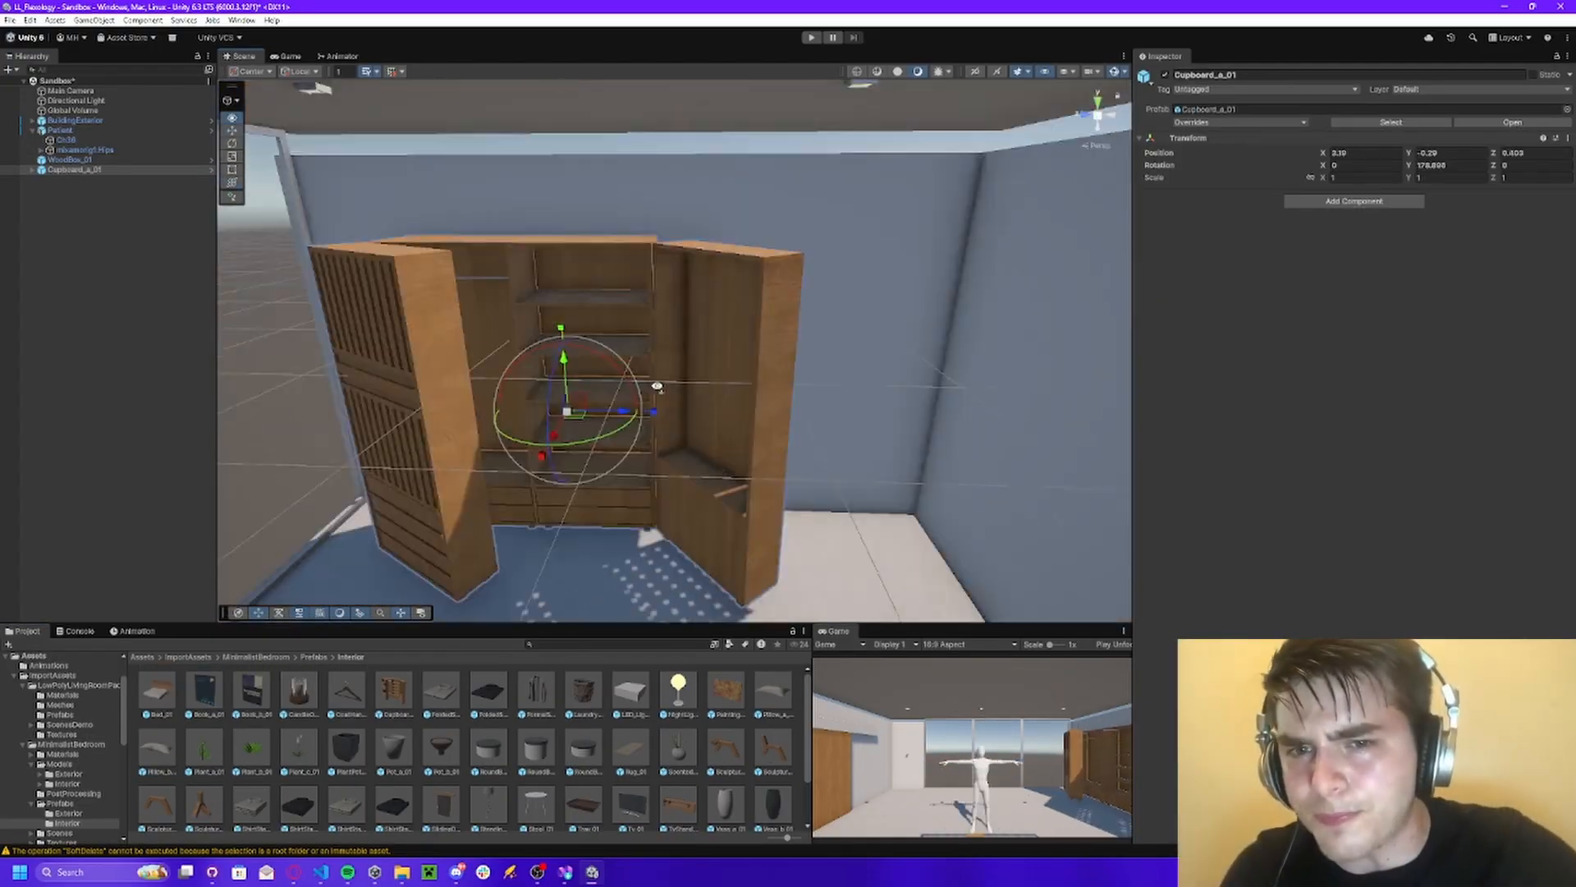
Reposition and rotate Door_b_01 of the Cupboard_a_01, and check the result in Game view.
right_click_drag(657, 385, 714, 377)
left_click(764, 386)
left_click(698, 319)
left_click(854, 328)
left_click_drag(837, 325, 855, 318)
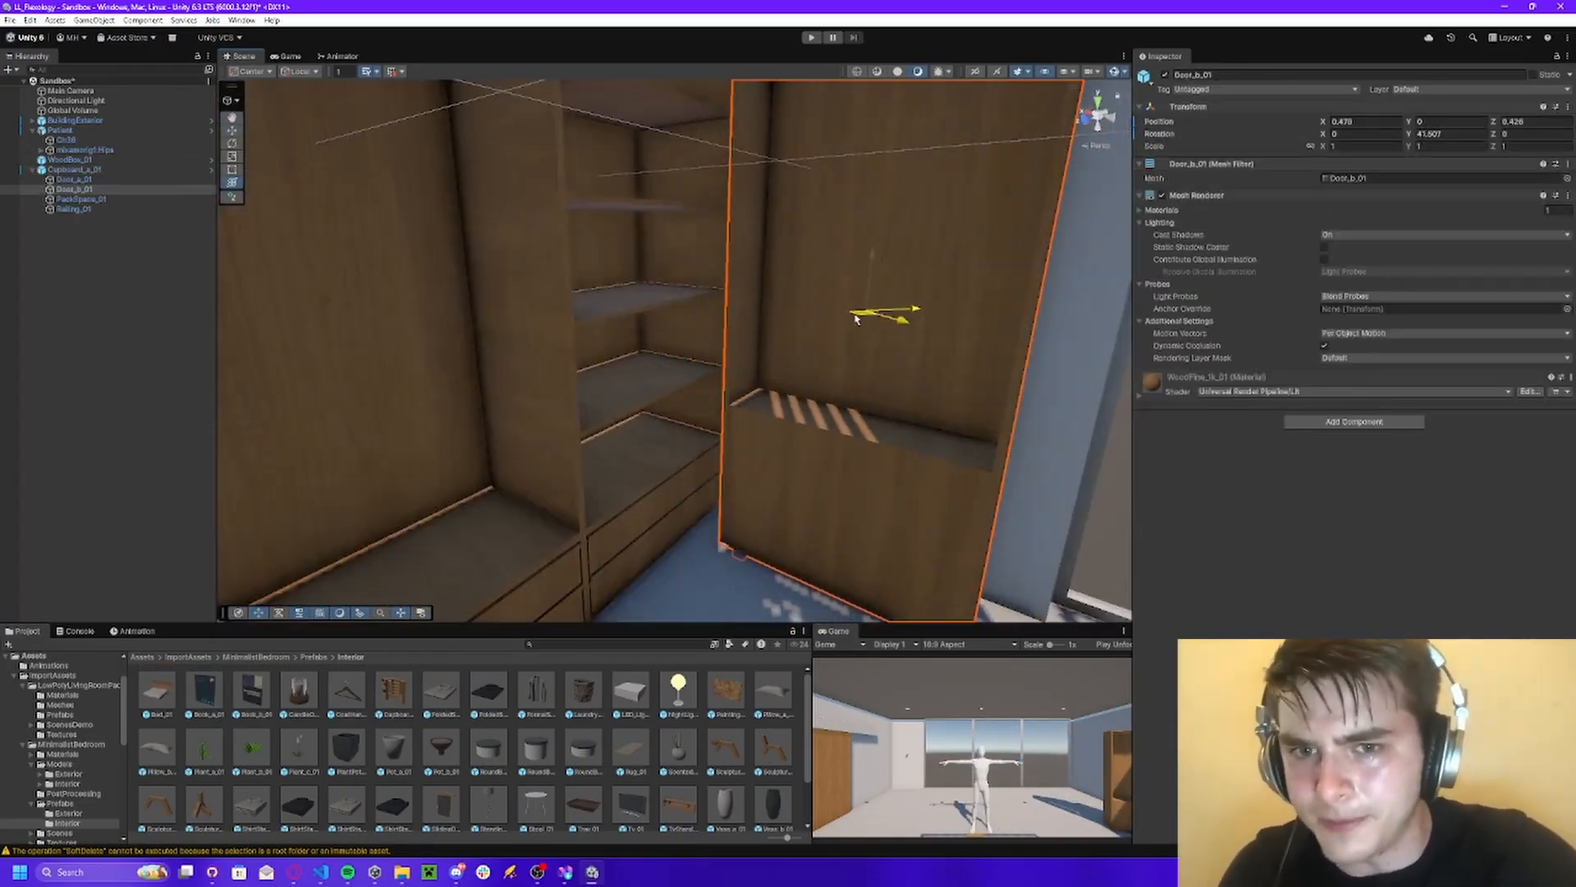
right_click_drag(586, 376, 706, 361)
left_click(862, 348)
left_click(862, 348)
left_click(288, 56)
left_click(244, 56)
right_click_drag(575, 287, 440, 246)
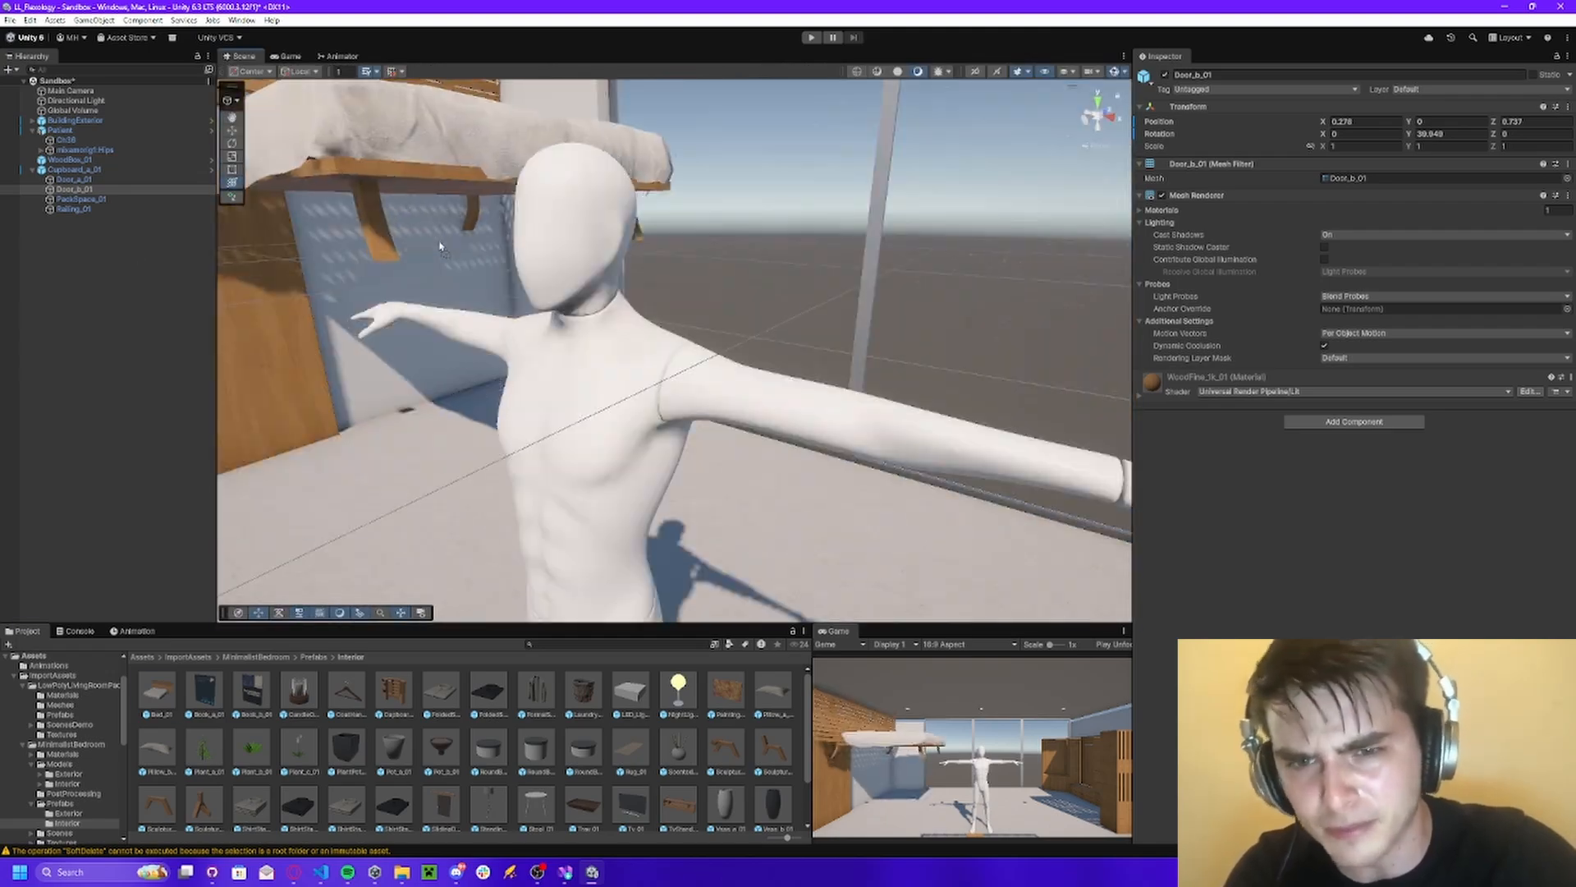
Place a WoodBox_01 from the Interior prefabs on the floor near the wooden door, scaled to about 3.53, and delete the unwanted object.
left_click(52, 675)
left_click(156, 691)
double_click(156, 691)
left_click(67, 823)
scroll(468, 755, "down", 5)
left_click_drag(203, 803, 656, 394)
key("Delete")
scroll(468, 755, "up", 5)
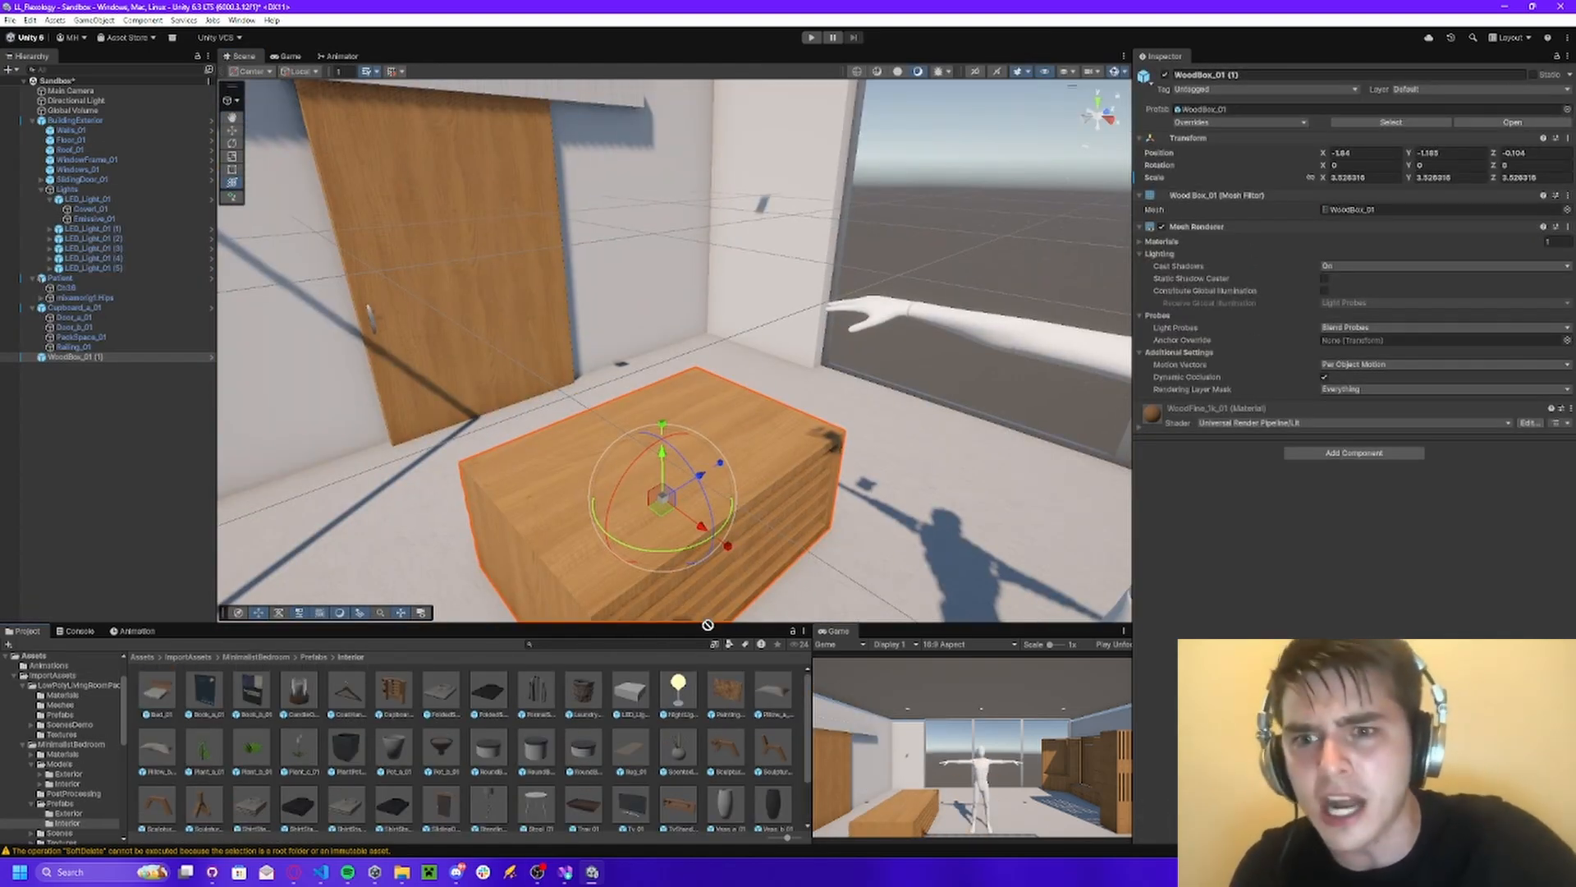
Add the Bed_01 prefab beside the blue wall with a Y rotation of 90 and move the wood box behind its head.
left_click_drag(156, 692, 657, 460)
right_click_drag(706, 369, 605, 447)
left_click(838, 288)
left_click(1428, 165)
type("90")
left_click(283, 493)
left_click_drag(542, 472, 764, 321)
Move the Cupboard_a_01 into the corner next to the windows and set its Y rotation to 90.
left_click(394, 189)
right_click_drag(657, 328, 706, 271)
left_click_drag(693, 247, 489, 201)
right_click_drag(490, 200, 520, 299)
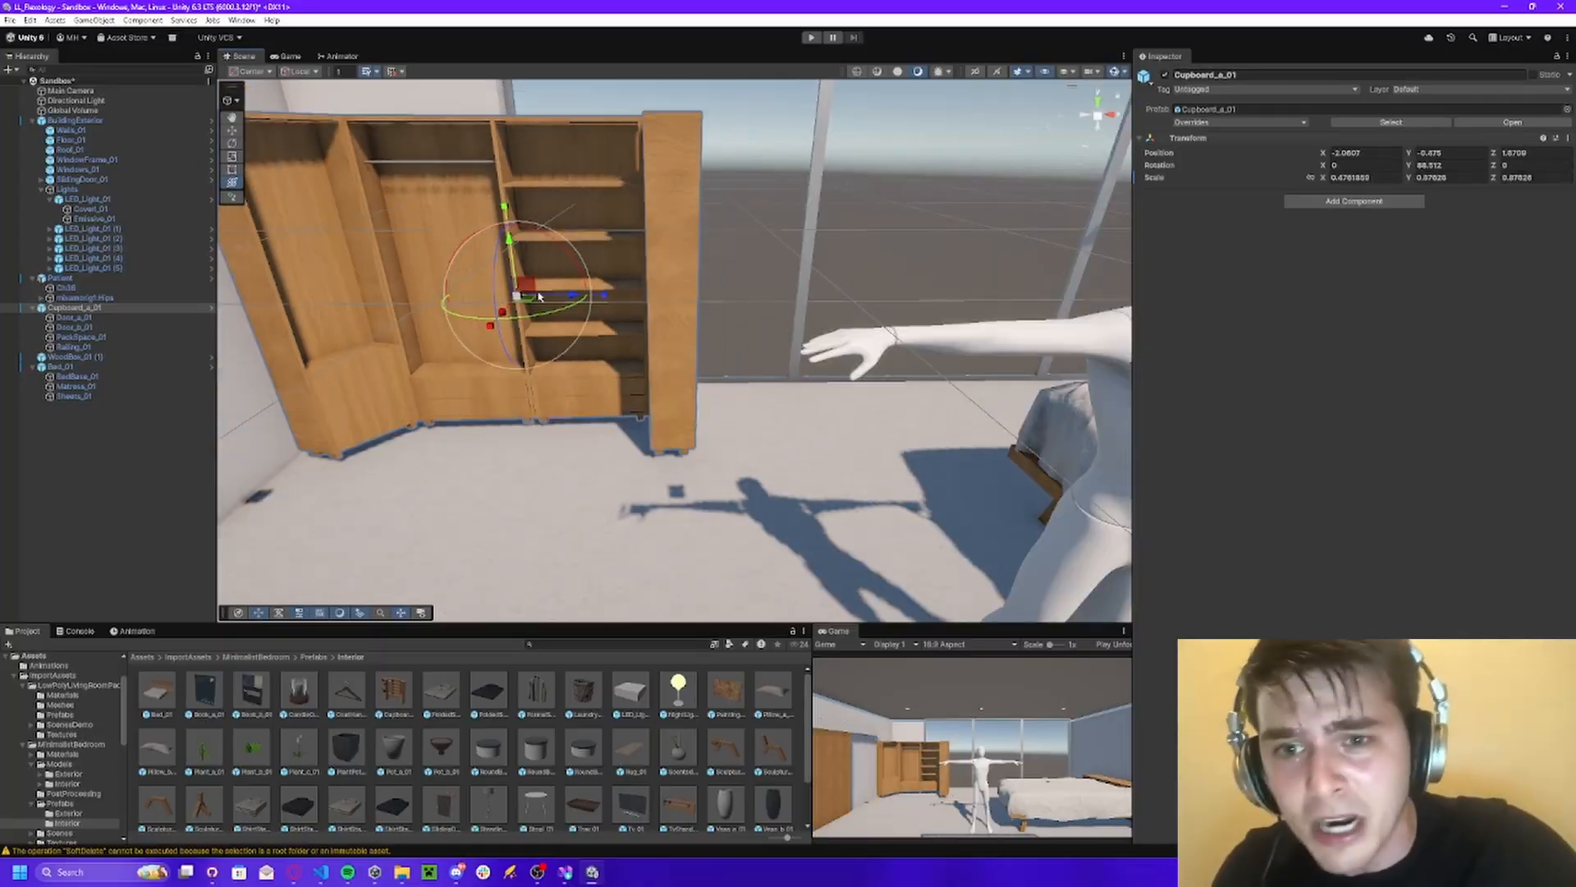
left_click(288, 55)
left_click(242, 56)
left_click(1446, 165)
type("90")
Hang a Painting_01 on the blue wall above the bed and lay a tilted Pillow_b_01 at the bed's head.
left_click_drag(726, 691, 493, 200)
left_click_drag(156, 749, 591, 369)
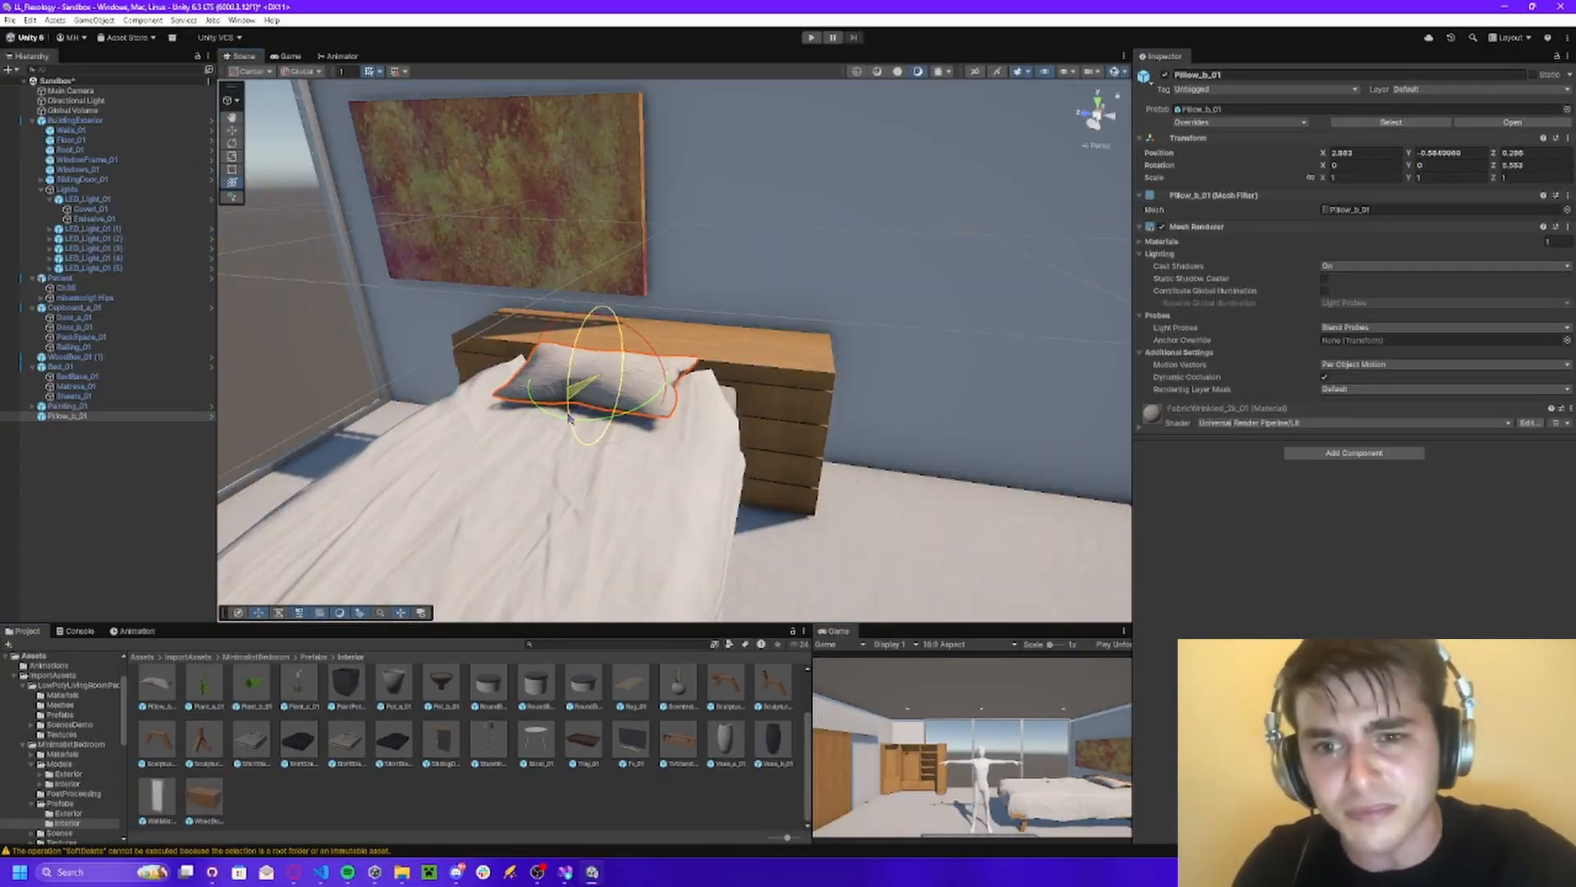
right_click_drag(591, 370, 459, 427)
Lay a Rug_01 prefab on the floor beneath the Patient and enlarge it across the room.
mouse_move(631, 749)
left_mouse_down()
mouse_move(398, 228)
mouse_move(662, 503)
left_mouse_up()
right_click_drag(662, 503, 968, 278)
Try the WallMirror_01 prefab in the room and delete it.
scroll(468, 747, "down", 3)
left_click_drag(156, 805, 626, 482)
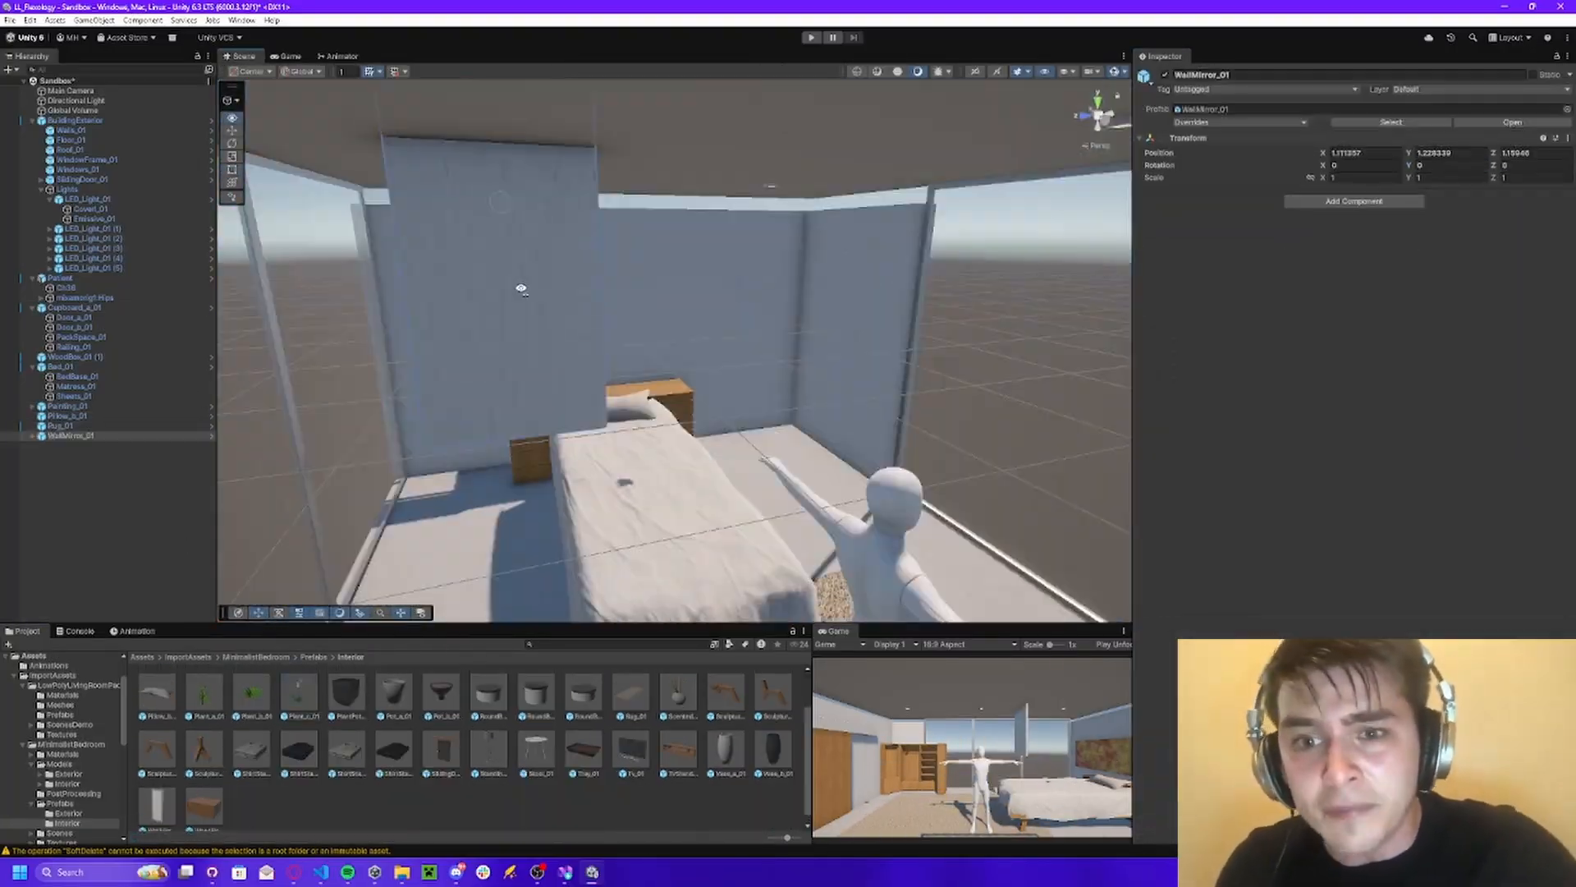
key("Delete")
Place a TvStand_01 along the windows behind the Patient, entering a Y rotation of 90.
right_click_drag(521, 288, 661, 574)
left_click_drag(678, 749, 657, 476)
left_click(1447, 165)
type("90")
right_click_drag(657, 476, 739, 509)
left_click_drag(574, 308, 574, 326)
right_click_drag(650, 334, 624, 246)
Delete the numbered LED_Light_01 copies from the building's Lights group, keeping only the original light.
left_click(623, 246)
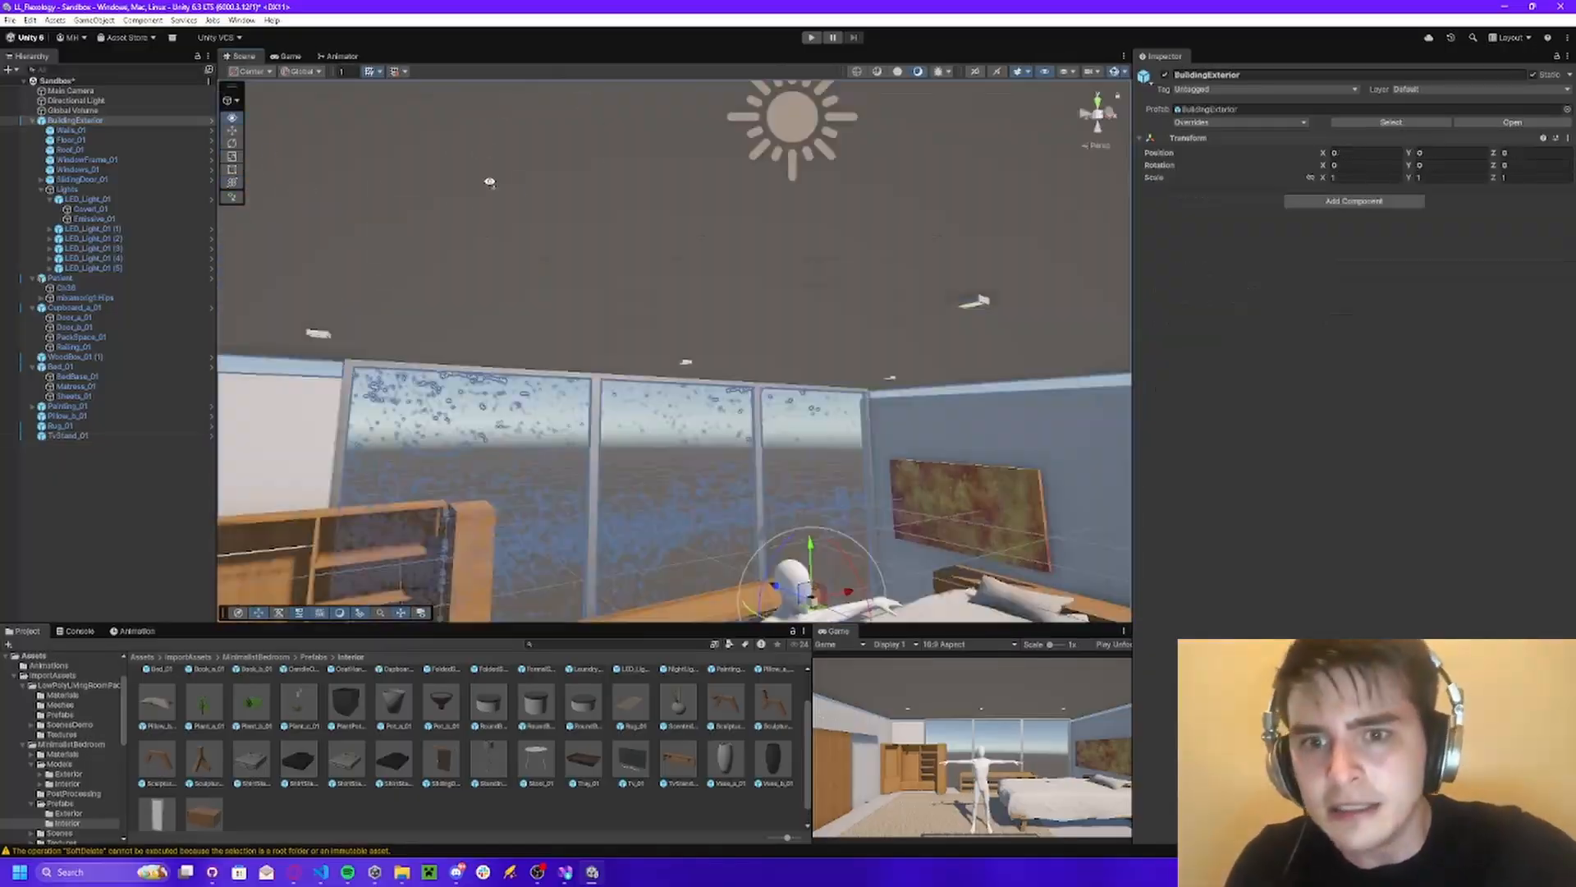
left_click(93, 229)
left_click(92, 269, "shift")
key("Delete")
Set a Plant_a_01 and a Plant_c_01 on top of the TV stand.
scroll(253, 714, "up", 1)
left_click_drag(205, 749, 821, 459)
left_click_drag(299, 749, 426, 348)
right_click_drag(574, 370, 493, 345)
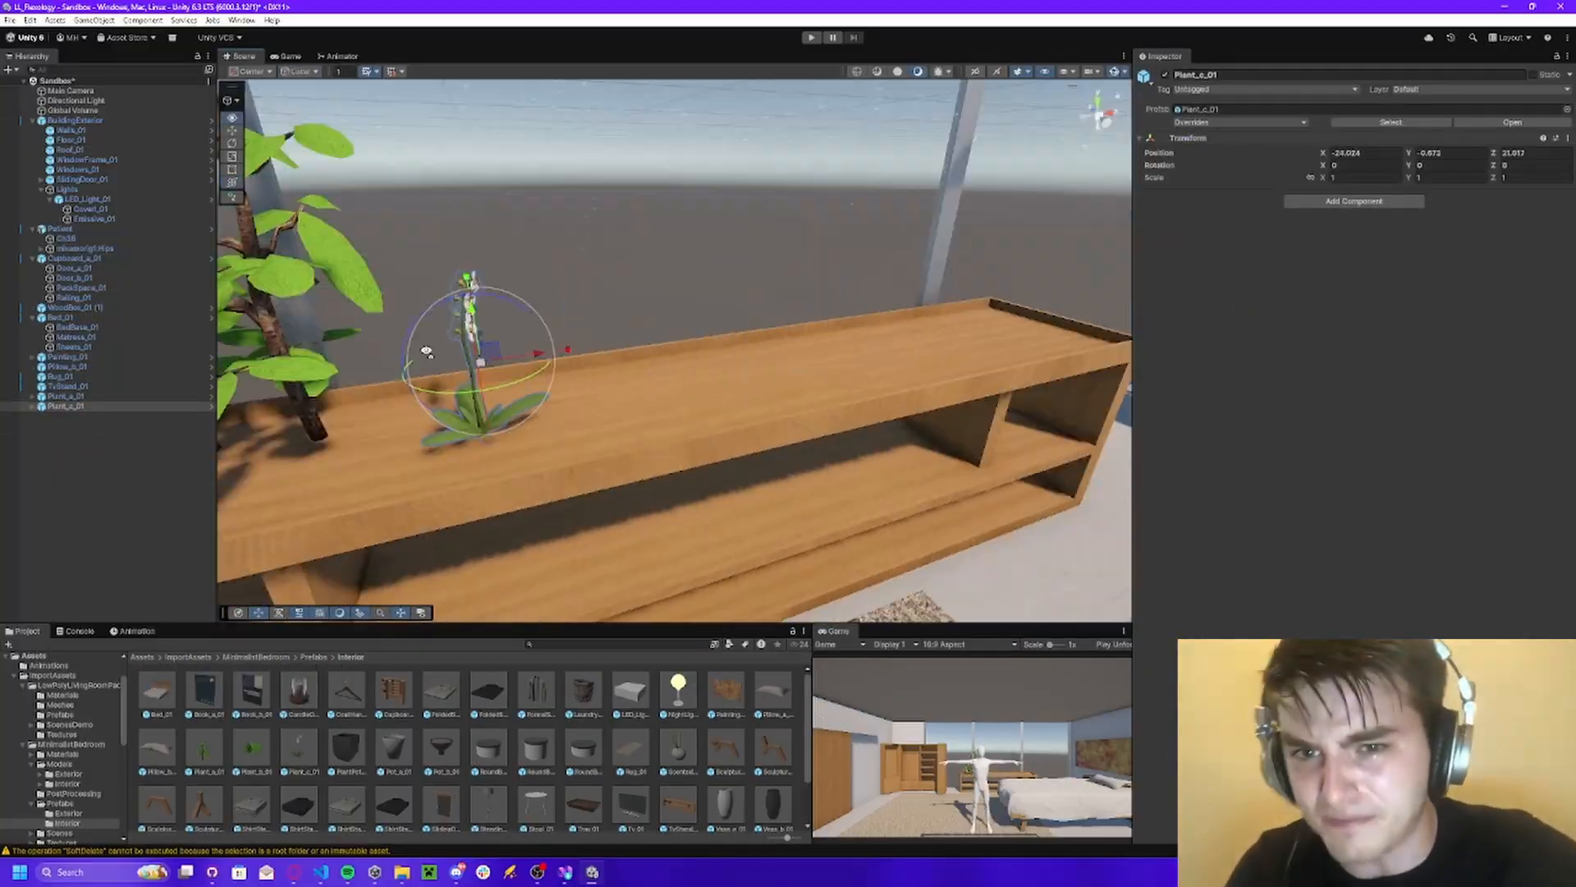
Place a StandingLamp_01 in the corner between the windows and the bed.
scroll(488, 756, "down", 1)
left_click_drag(488, 777, 802, 243)
right_click_drag(802, 243, 739, 279)
Try the Vase_b_01 prefab on the TV stand and delete it.
left_click_drag(773, 777, 575, 328)
right_click_drag(575, 328, 617, 322)
key("Delete")
Add a Plant_b_01 to the TV stand and duplicate the Plant_a_01 and Plant_c_01 plants along it.
left_click_drag(252, 720, 607, 328)
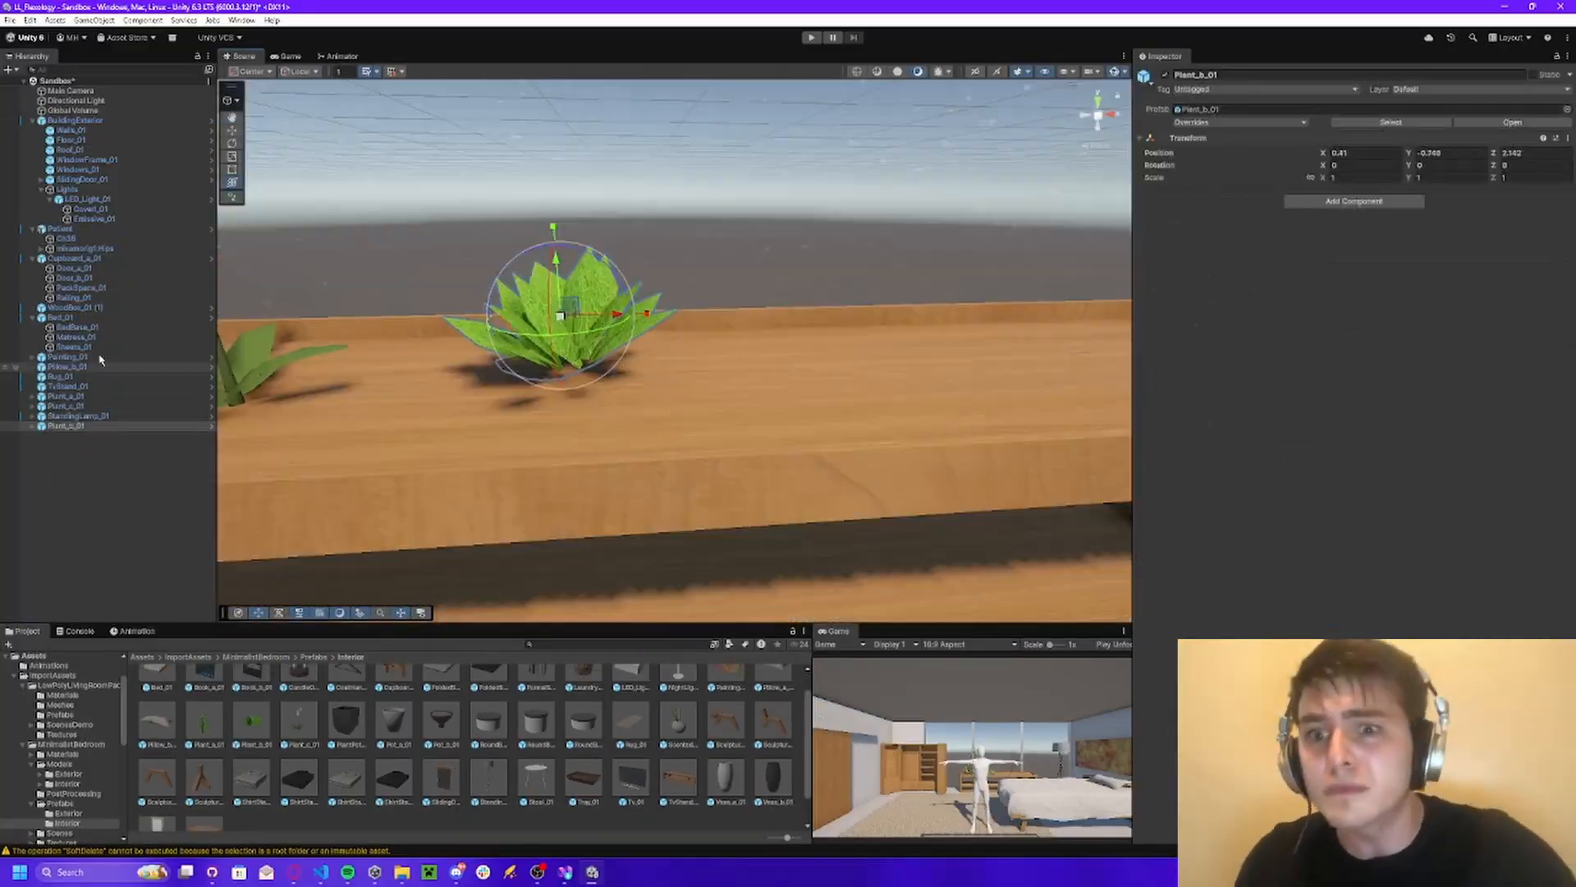
left_click(66, 406)
key("ctrl+d")
left_click(65, 396)
key("ctrl+d")
Place a Stool_01 scaled to about 1.65 on the rug near the cupboard and review the room in Game view.
left_click_drag(536, 769, 821, 345)
right_click_drag(821, 345, 821, 427)
left_click_drag(821, 353, 556, 349)
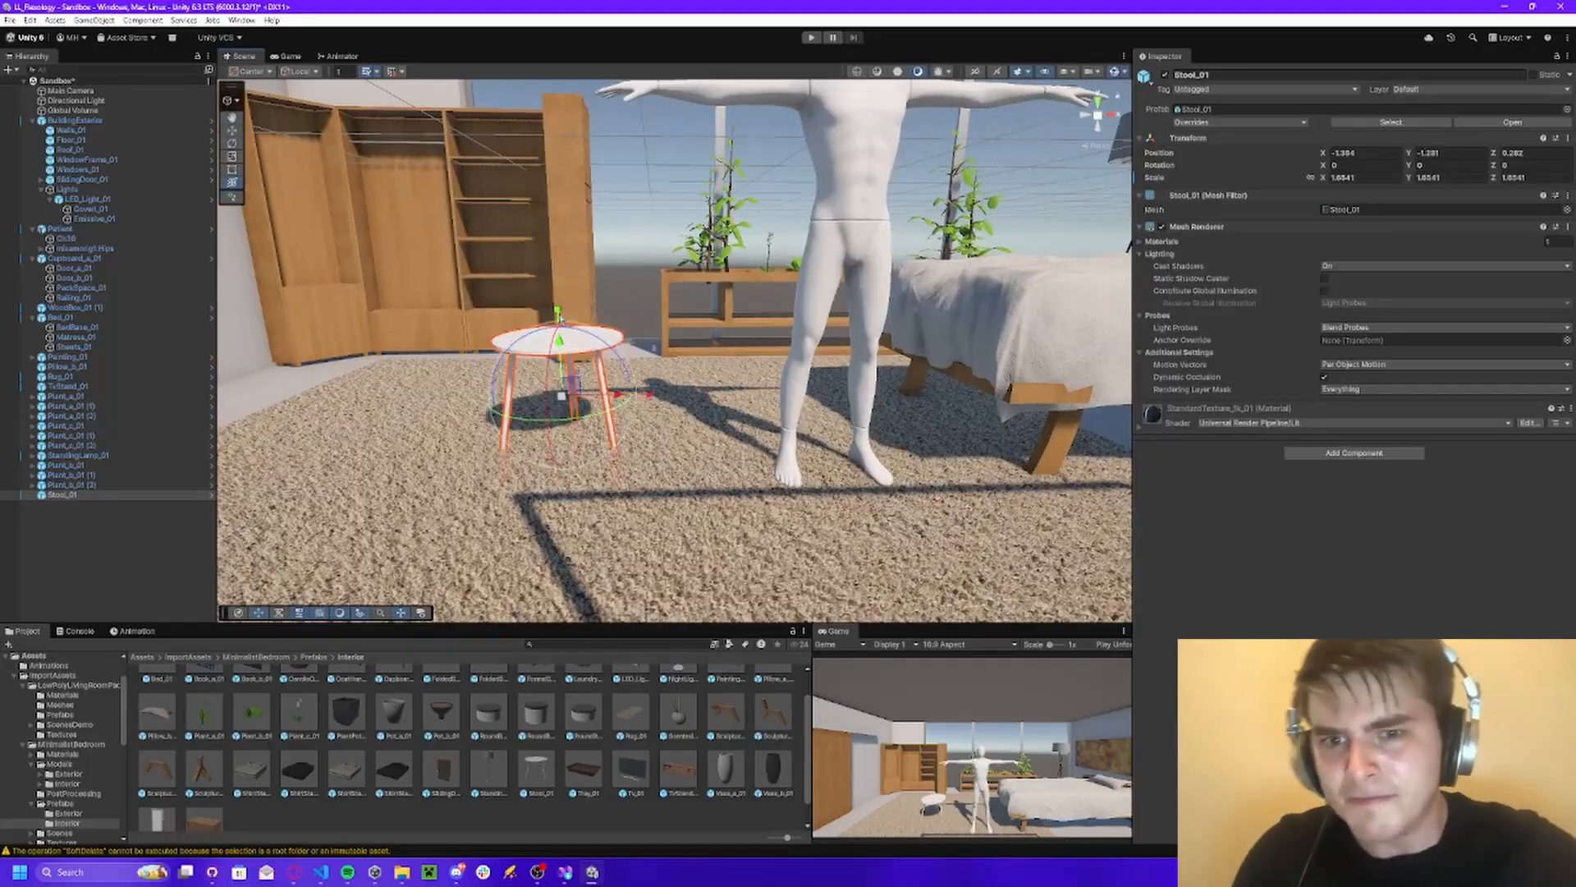
right_click_drag(556, 349, 520, 436)
left_click_drag(521, 436, 634, 447)
scroll(533, 739, "up", 1)
right_click_drag(633, 447, 739, 410)
left_click(673, 411)
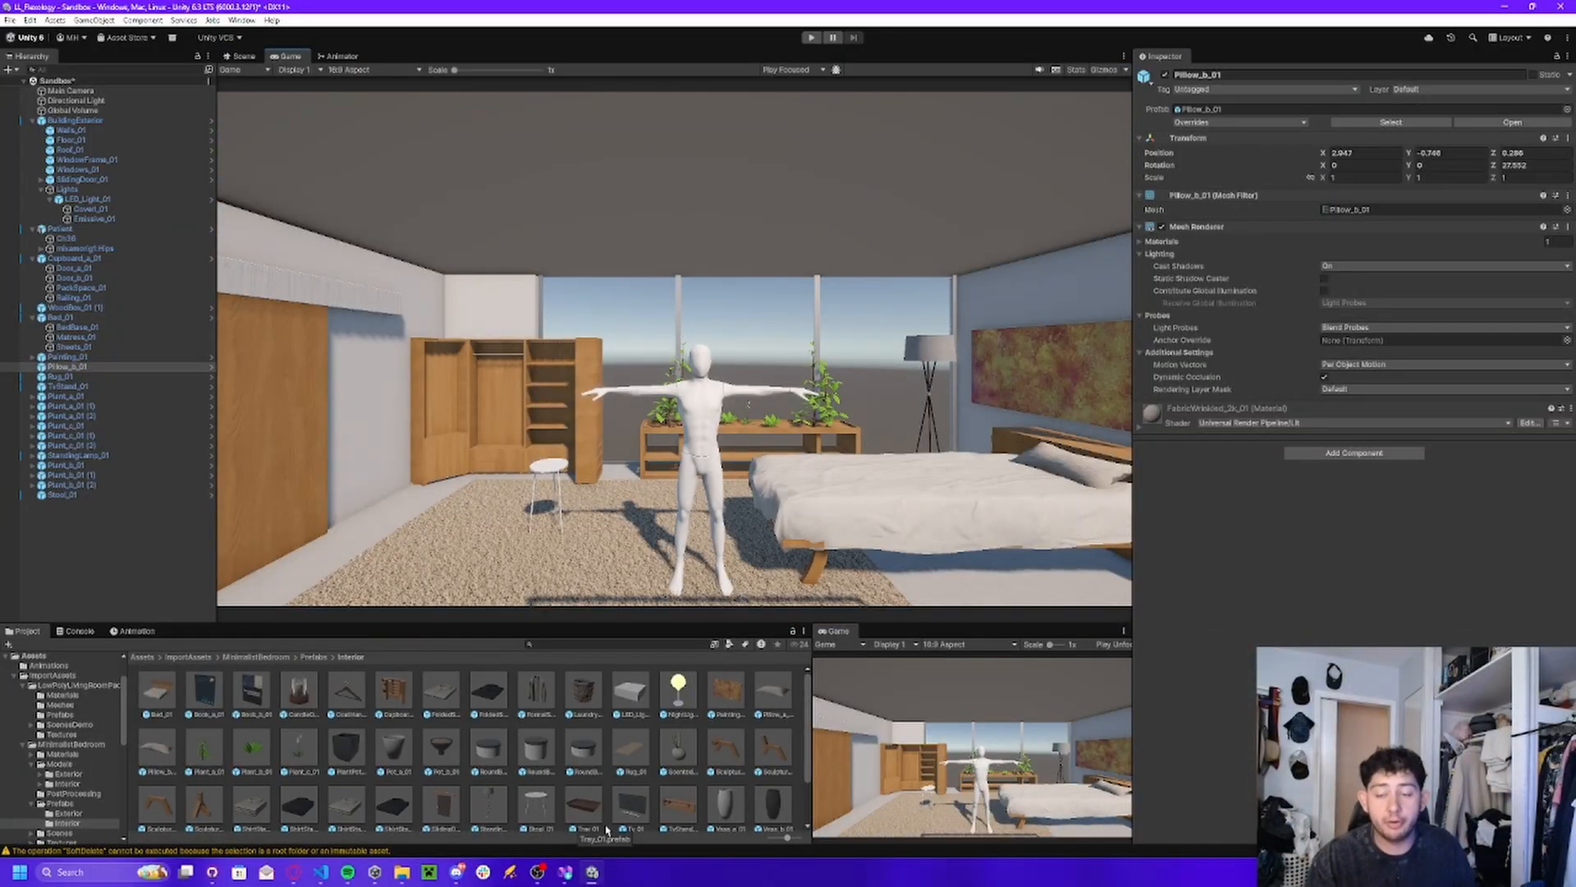
Examine the furnished room from several angles, including the plants, bed, rug, Patient and building exterior.
left_click(240, 59)
key("w")
right_click_drag(499, 324, 972, 340)
key("a")
key("s")
key("w")
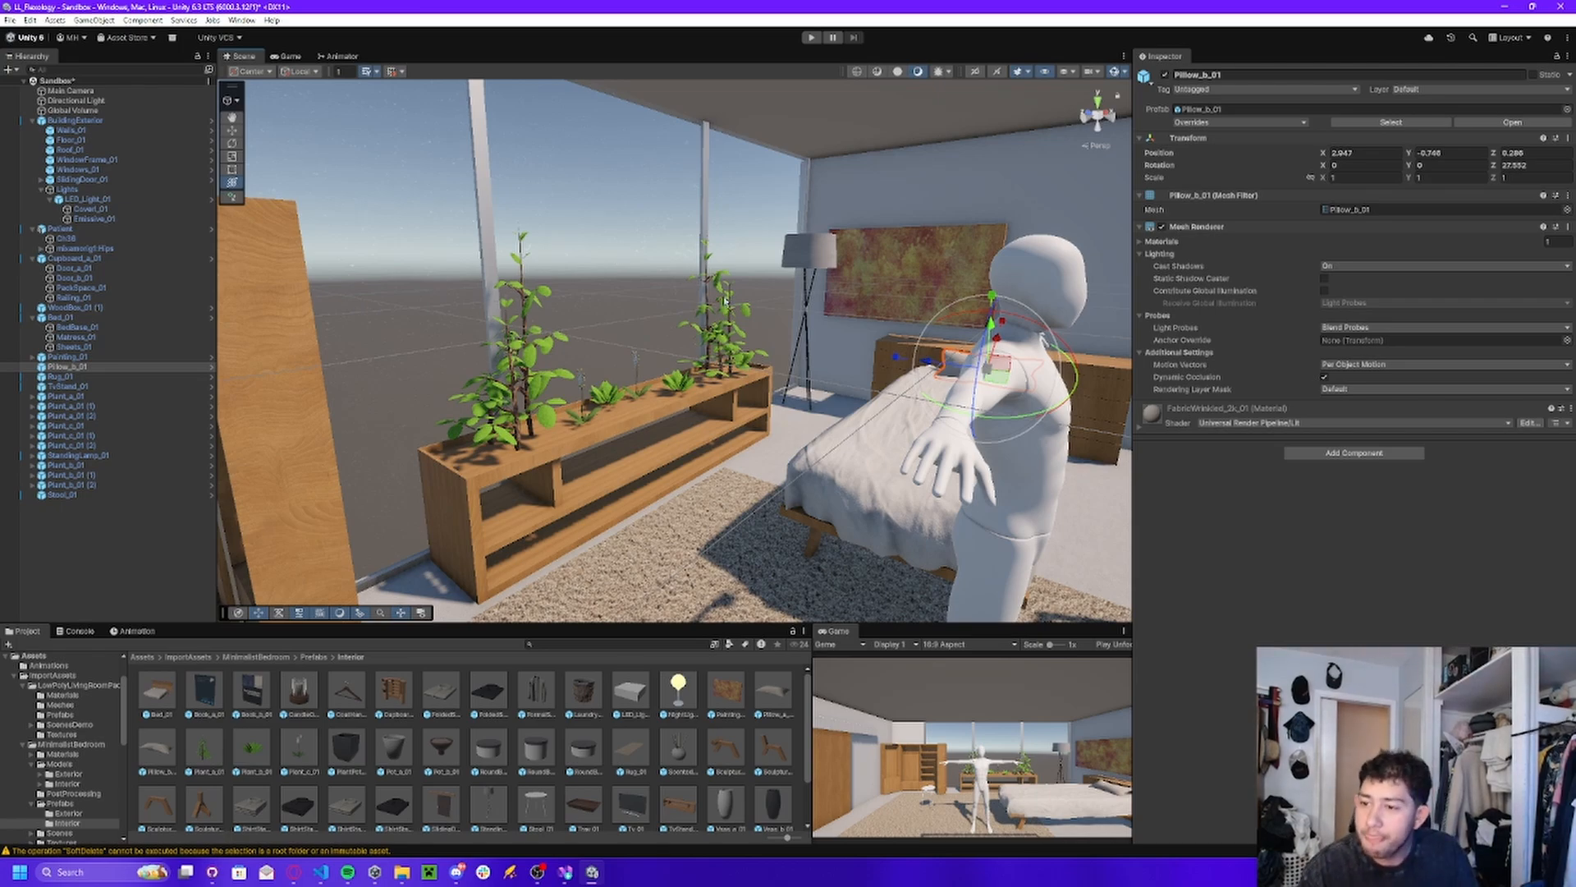
key("d")
right_click_drag(726, 301, 694, 387)
key("w")
key("s")
key("d")
key("w")
key("s")
key("w")
key("a")
key("s")
key("w")
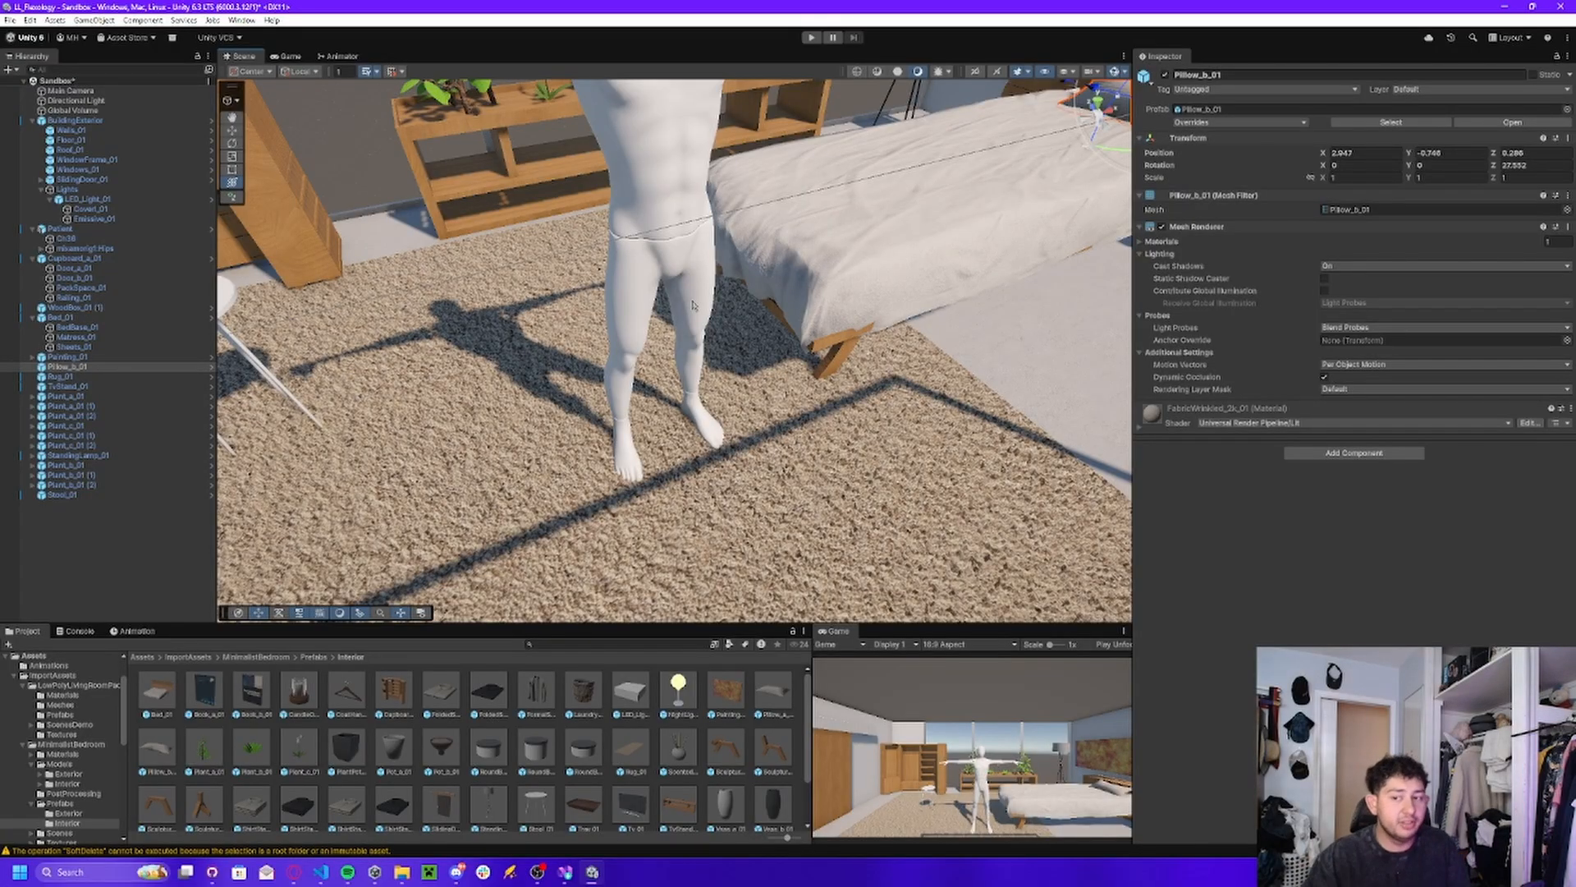
right_click_drag(679, 317, 813, 265)
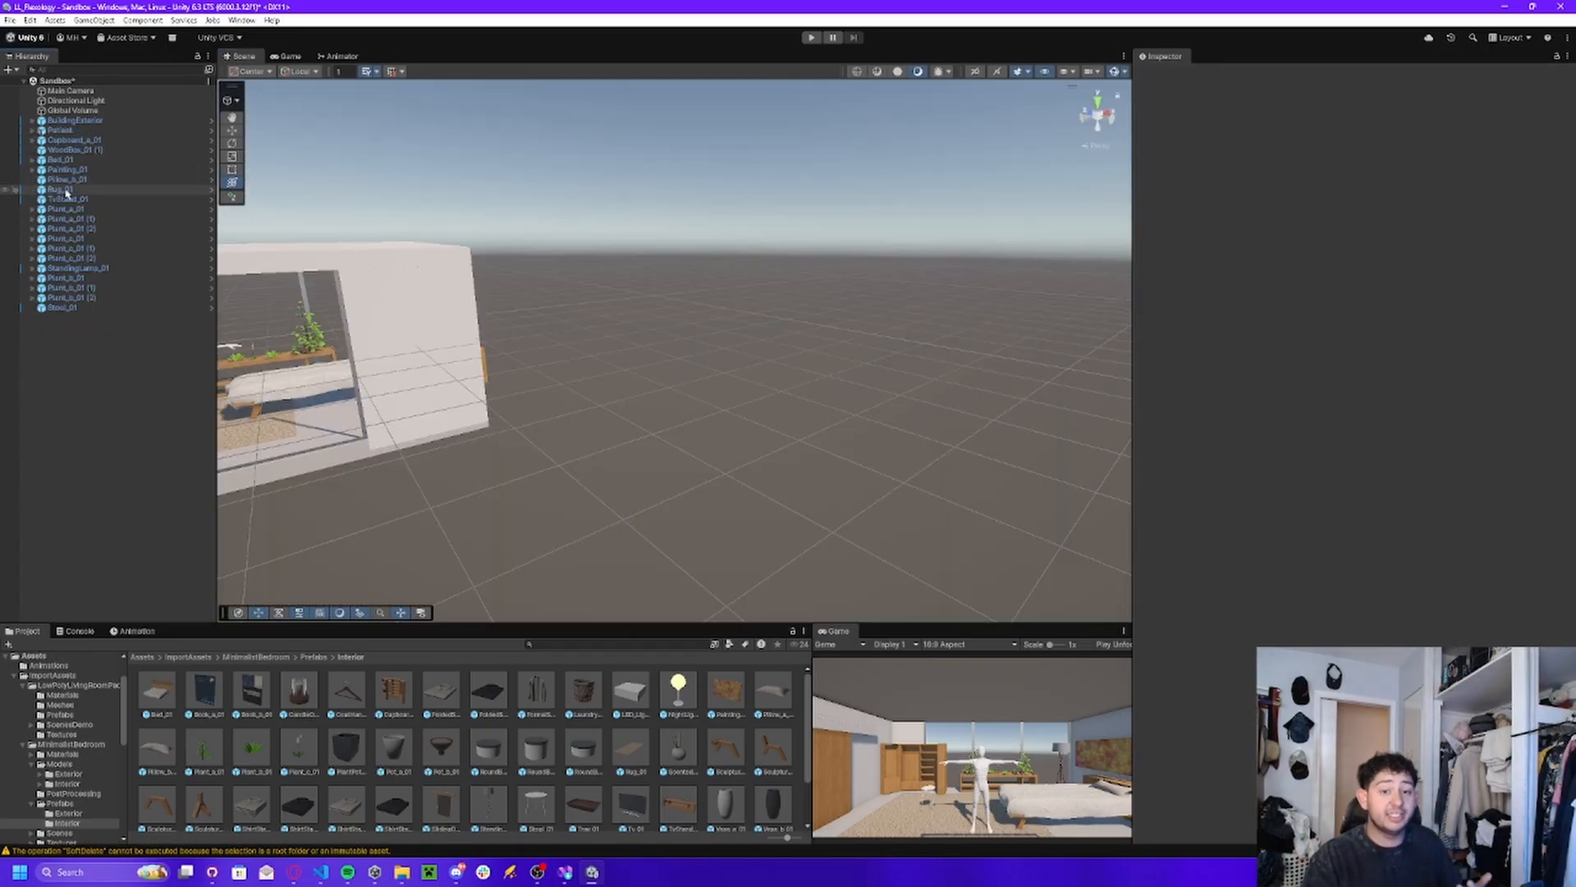
key("s")
right_click_drag(416, 295, 457, 308)
key("w")
right_click_drag(456, 307, 468, 313)
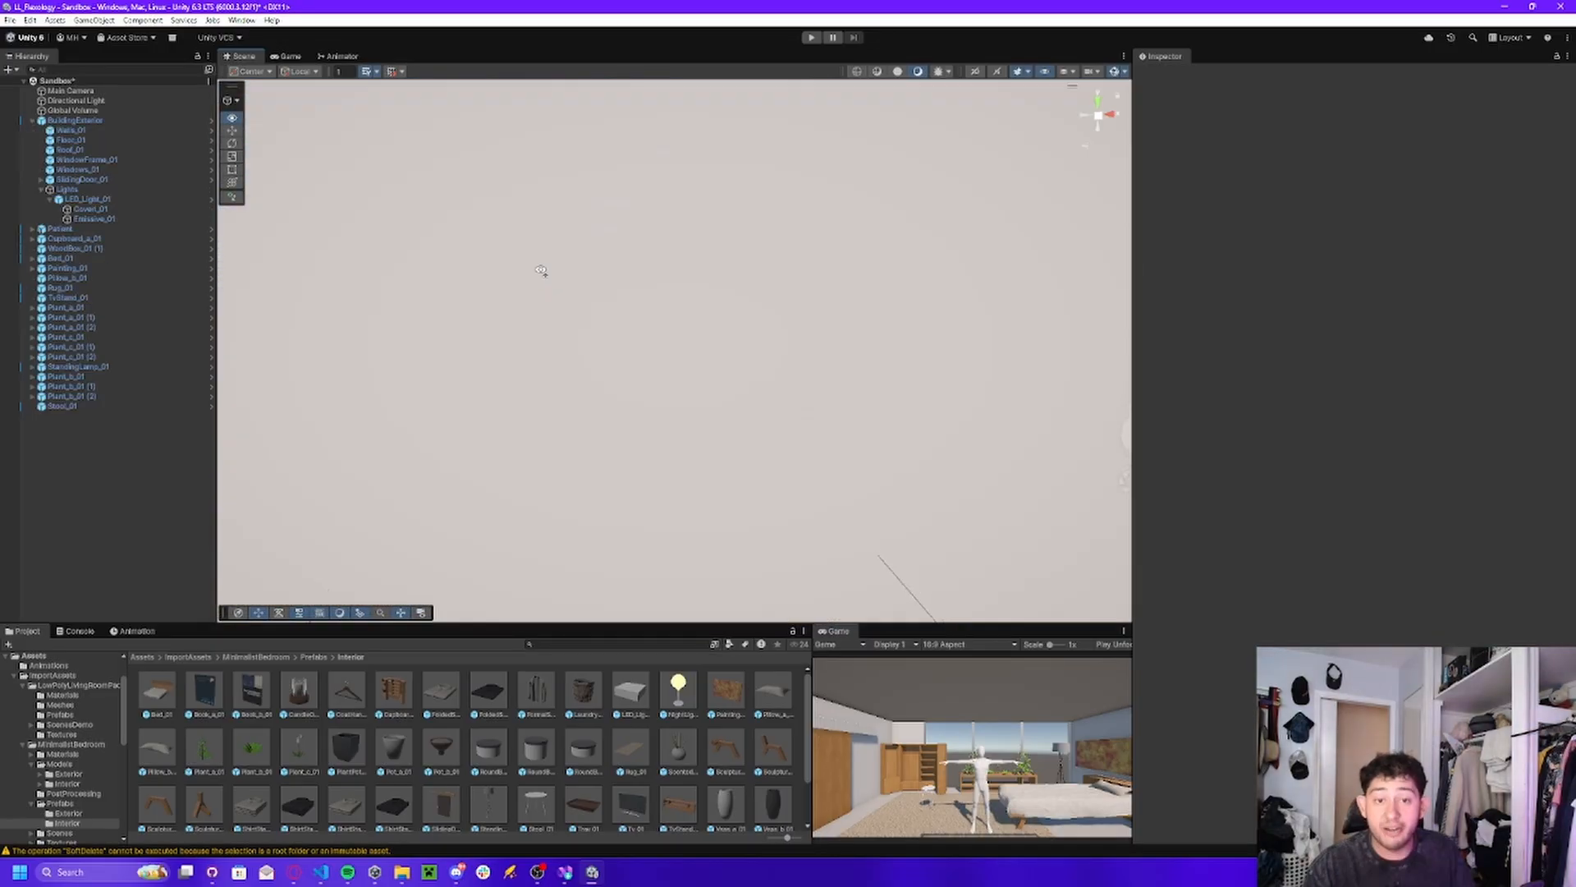
right_click_drag(542, 267, 501, 256)
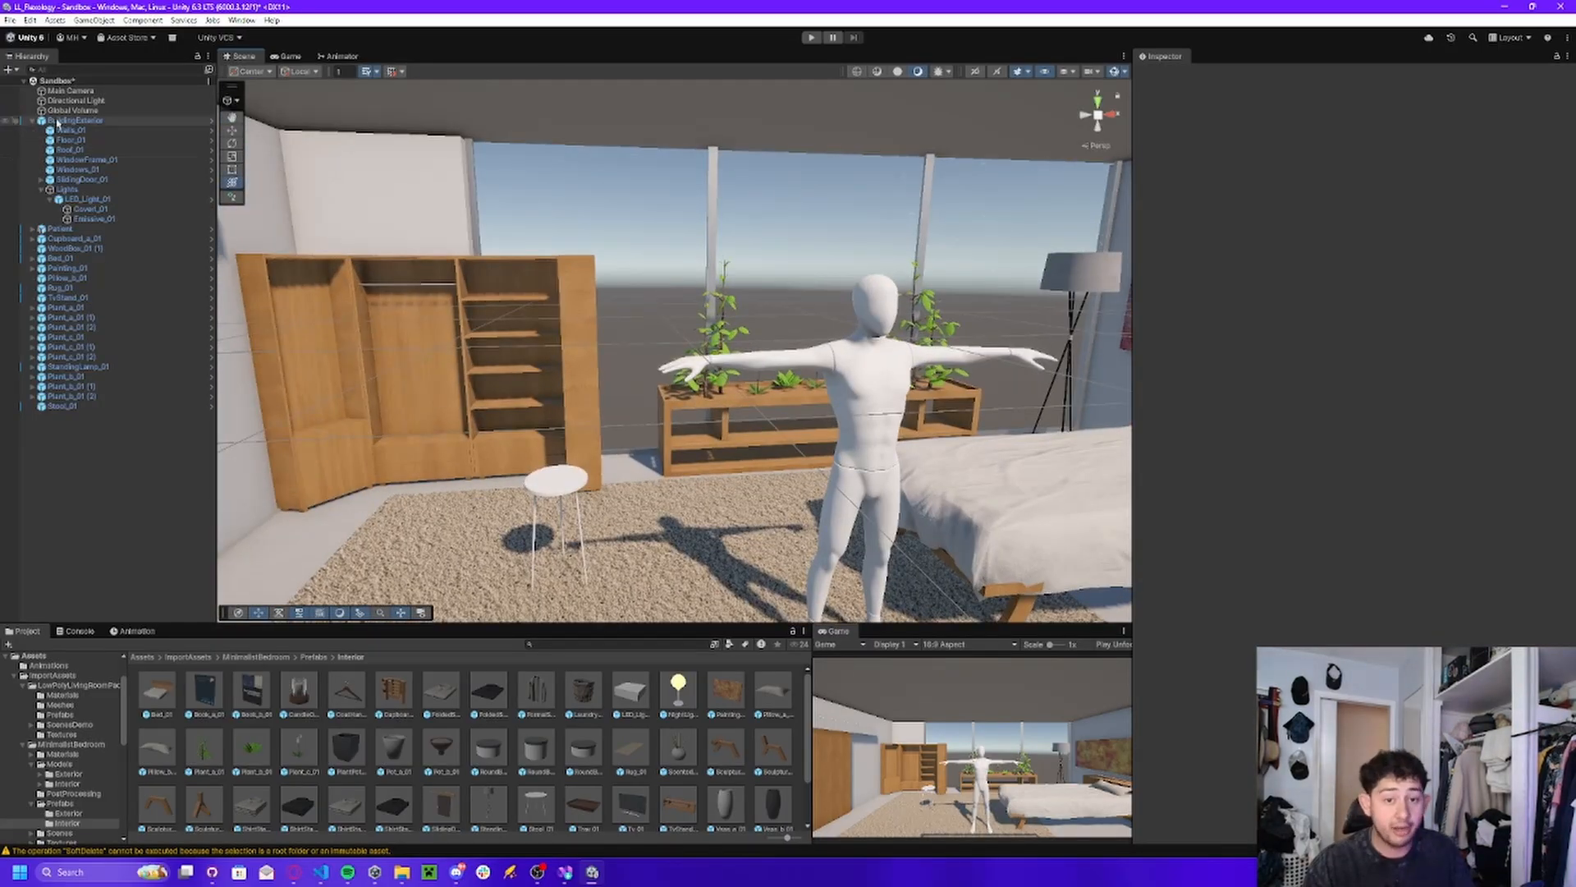
left_click(32, 121)
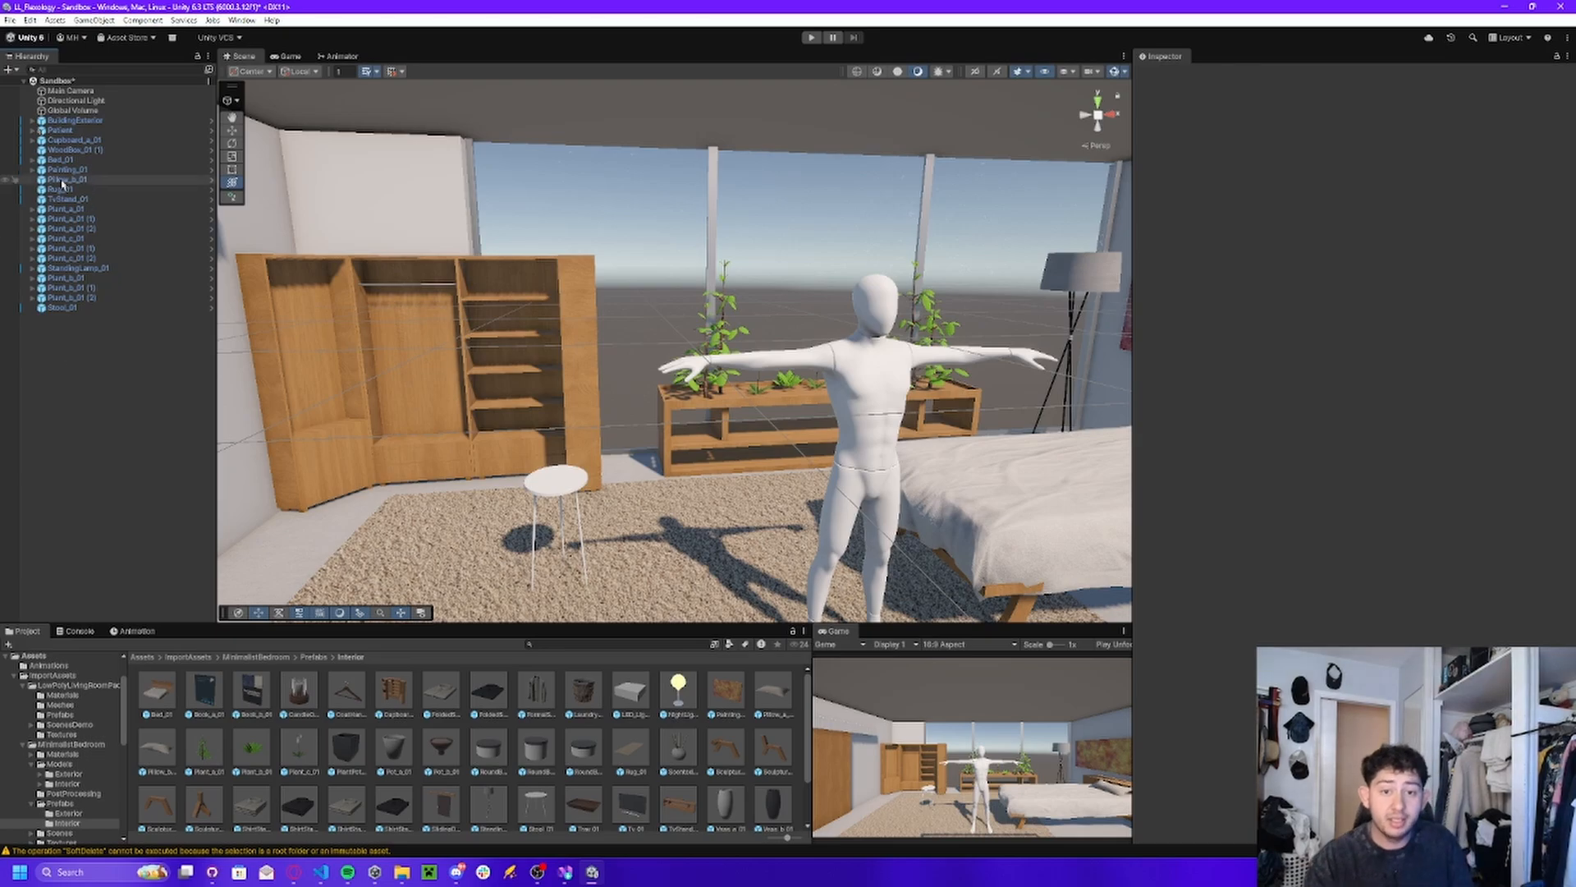
left_click(70, 130)
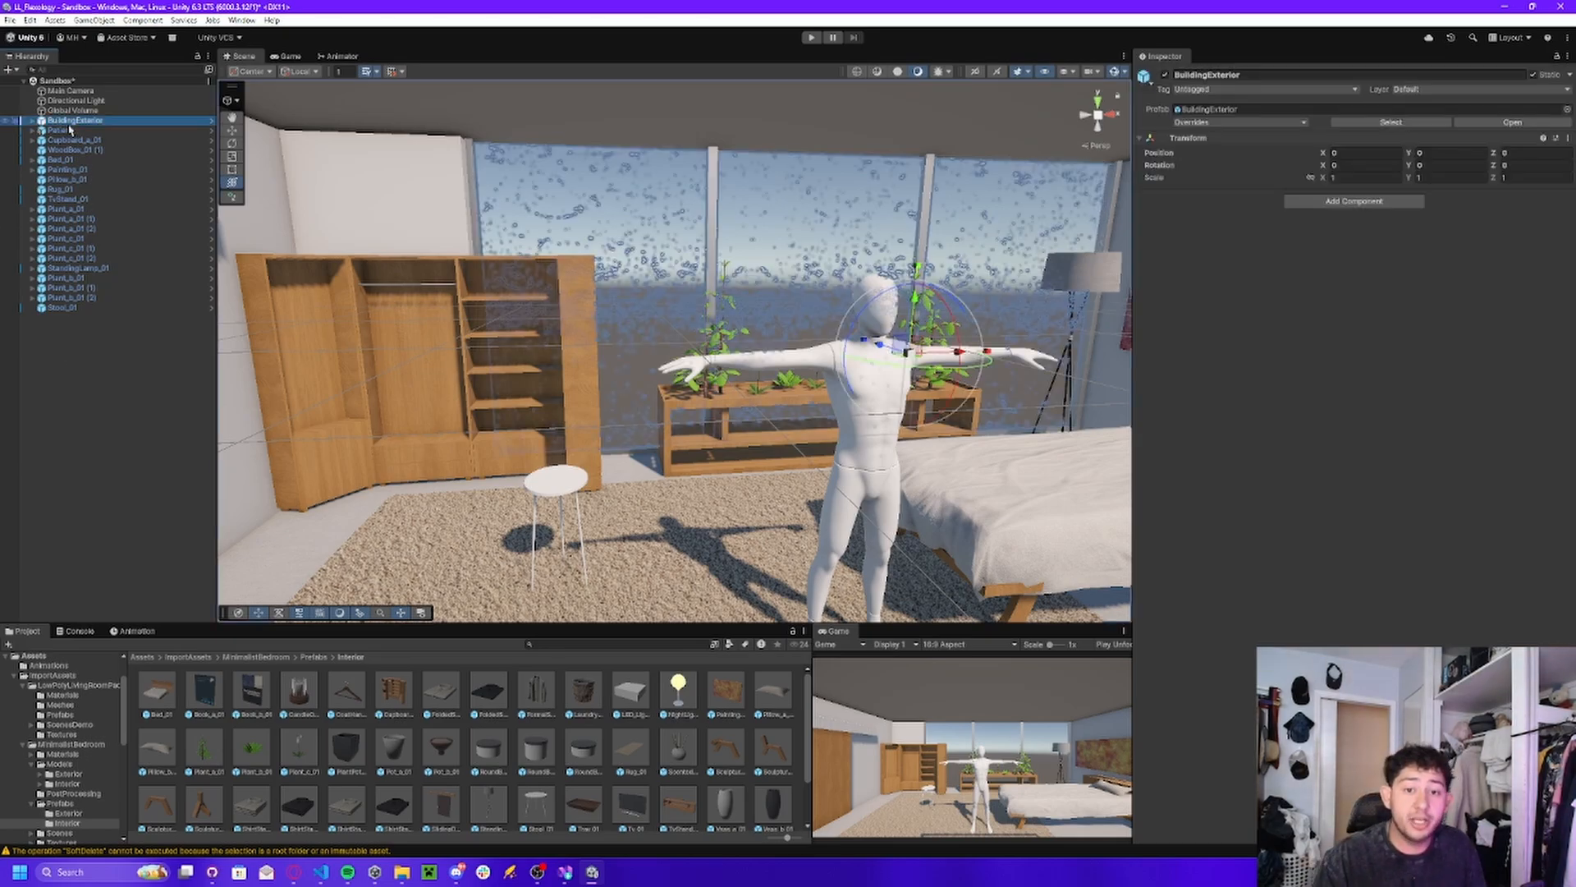
left_click(78, 123)
right_click_drag(483, 192, 637, 221)
double_click(55, 120)
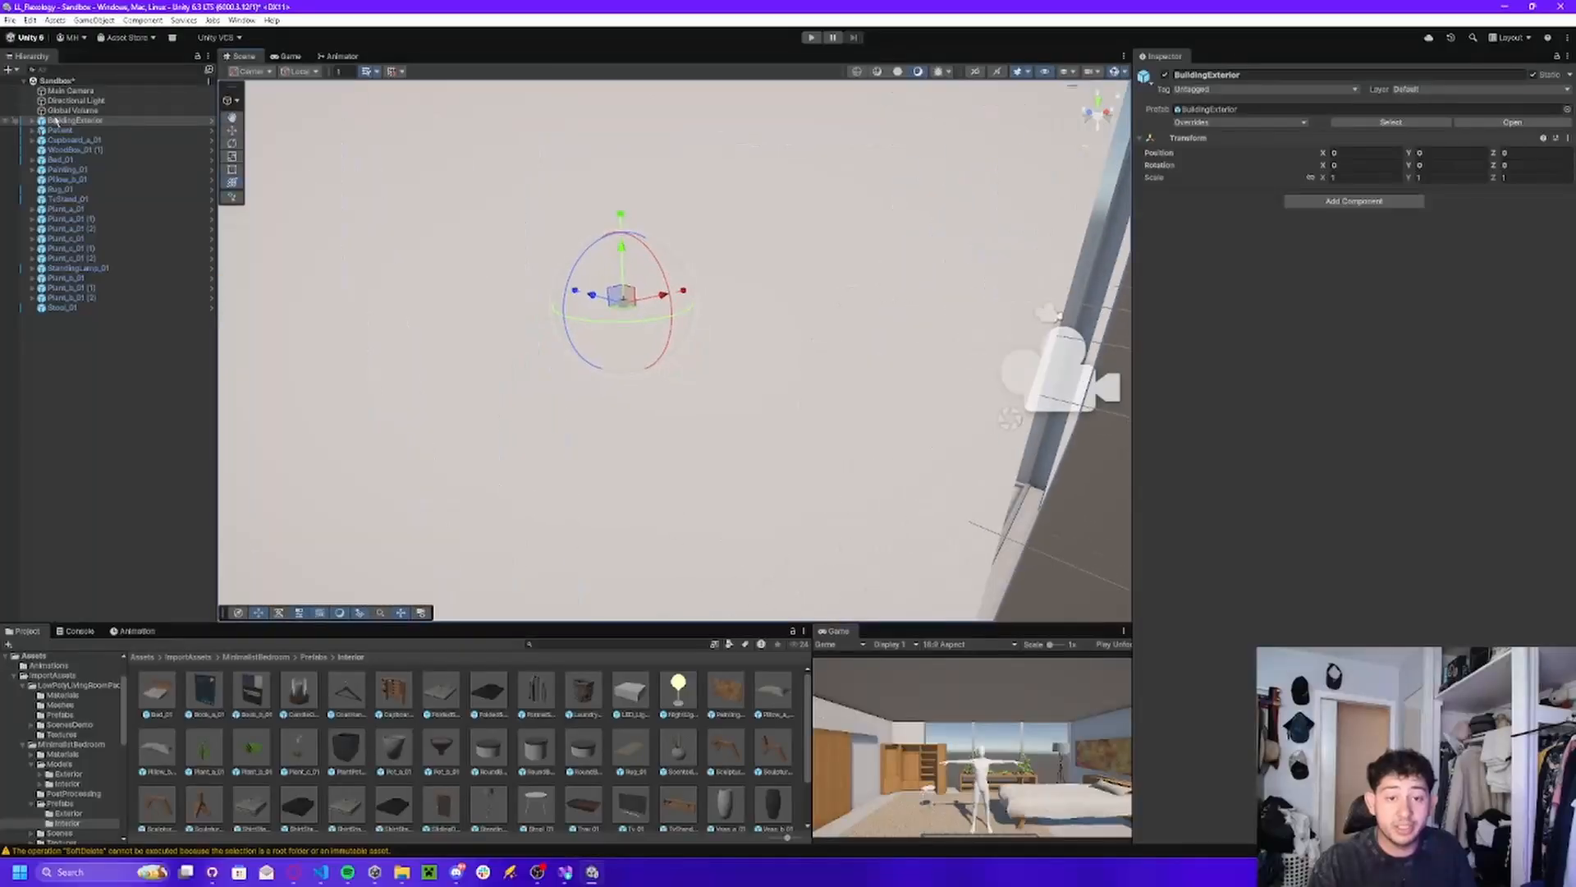
Create an empty child object under BuildingExterior and name it InteriorObjects.
left_click(31, 122)
left_click(41, 190)
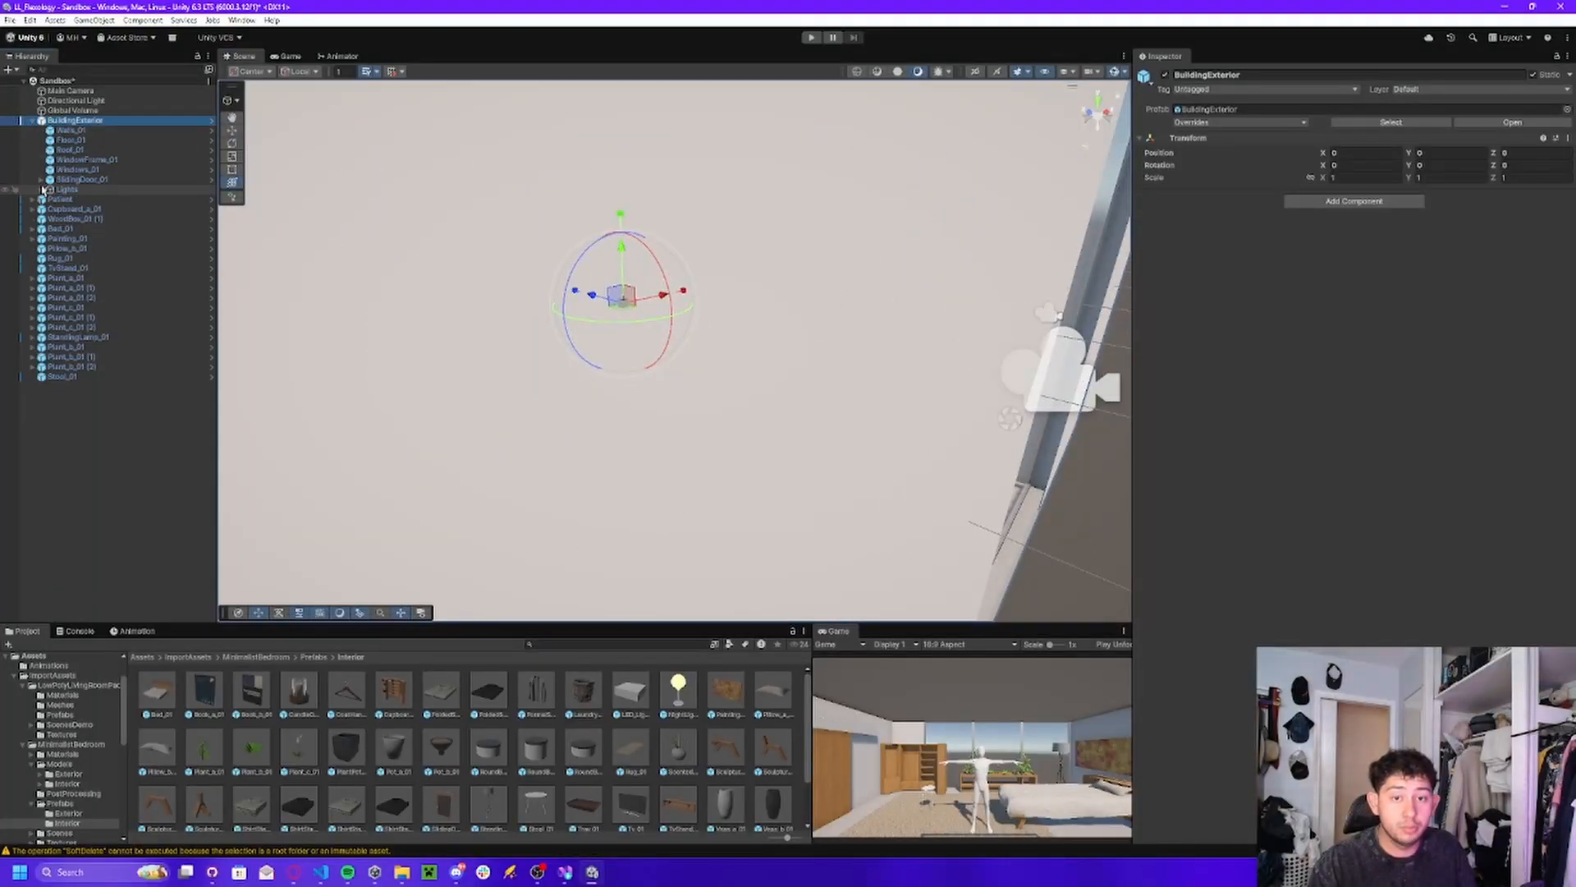
left_click(41, 191)
left_click(41, 190)
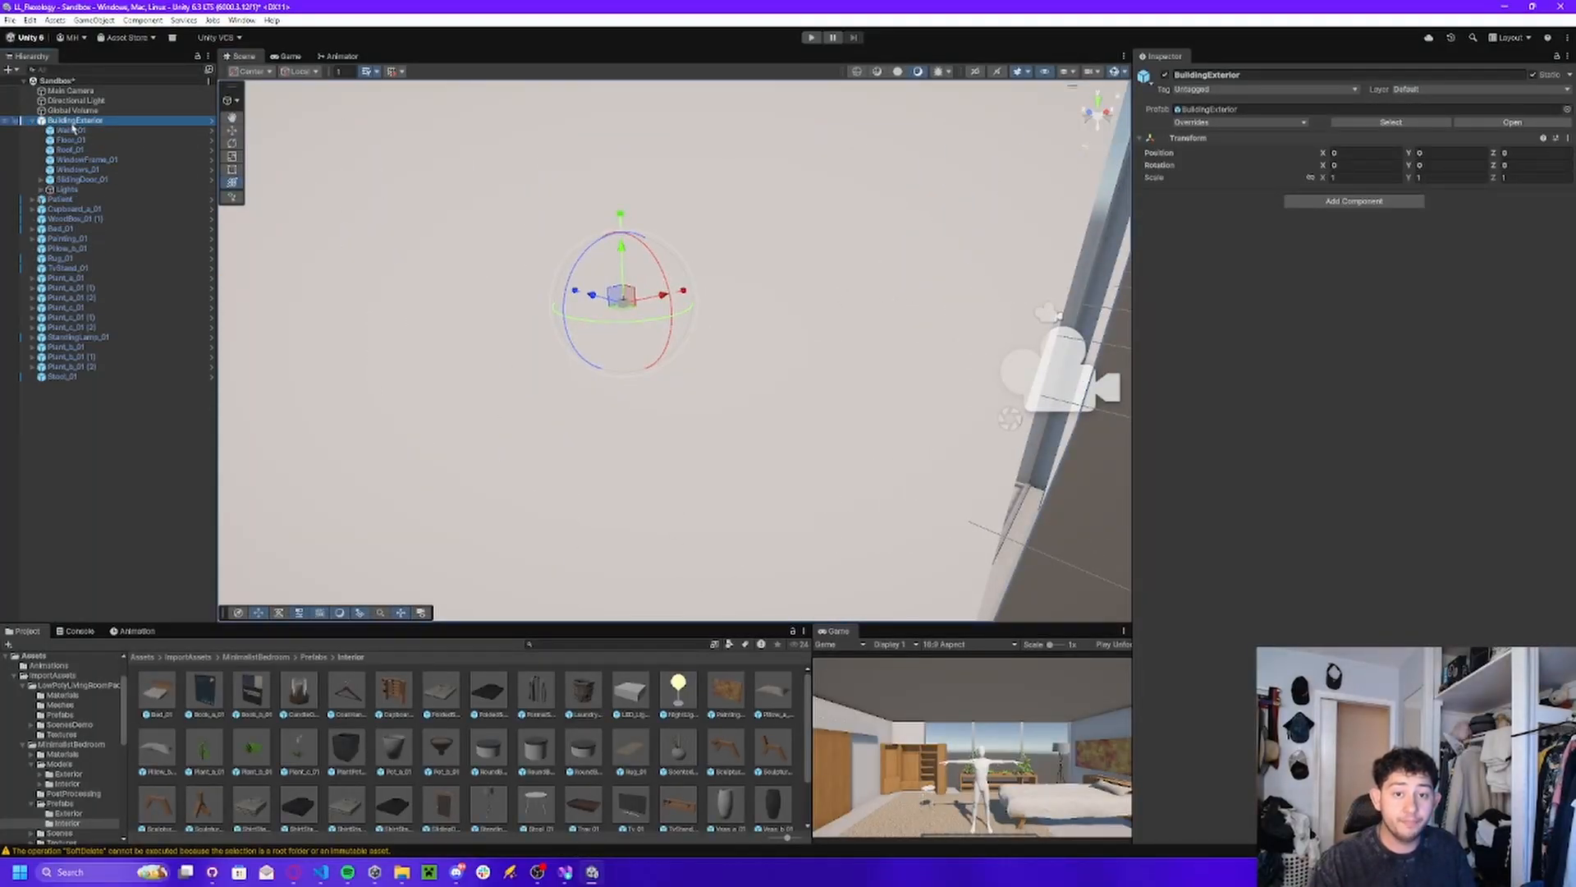
right_click(74, 123)
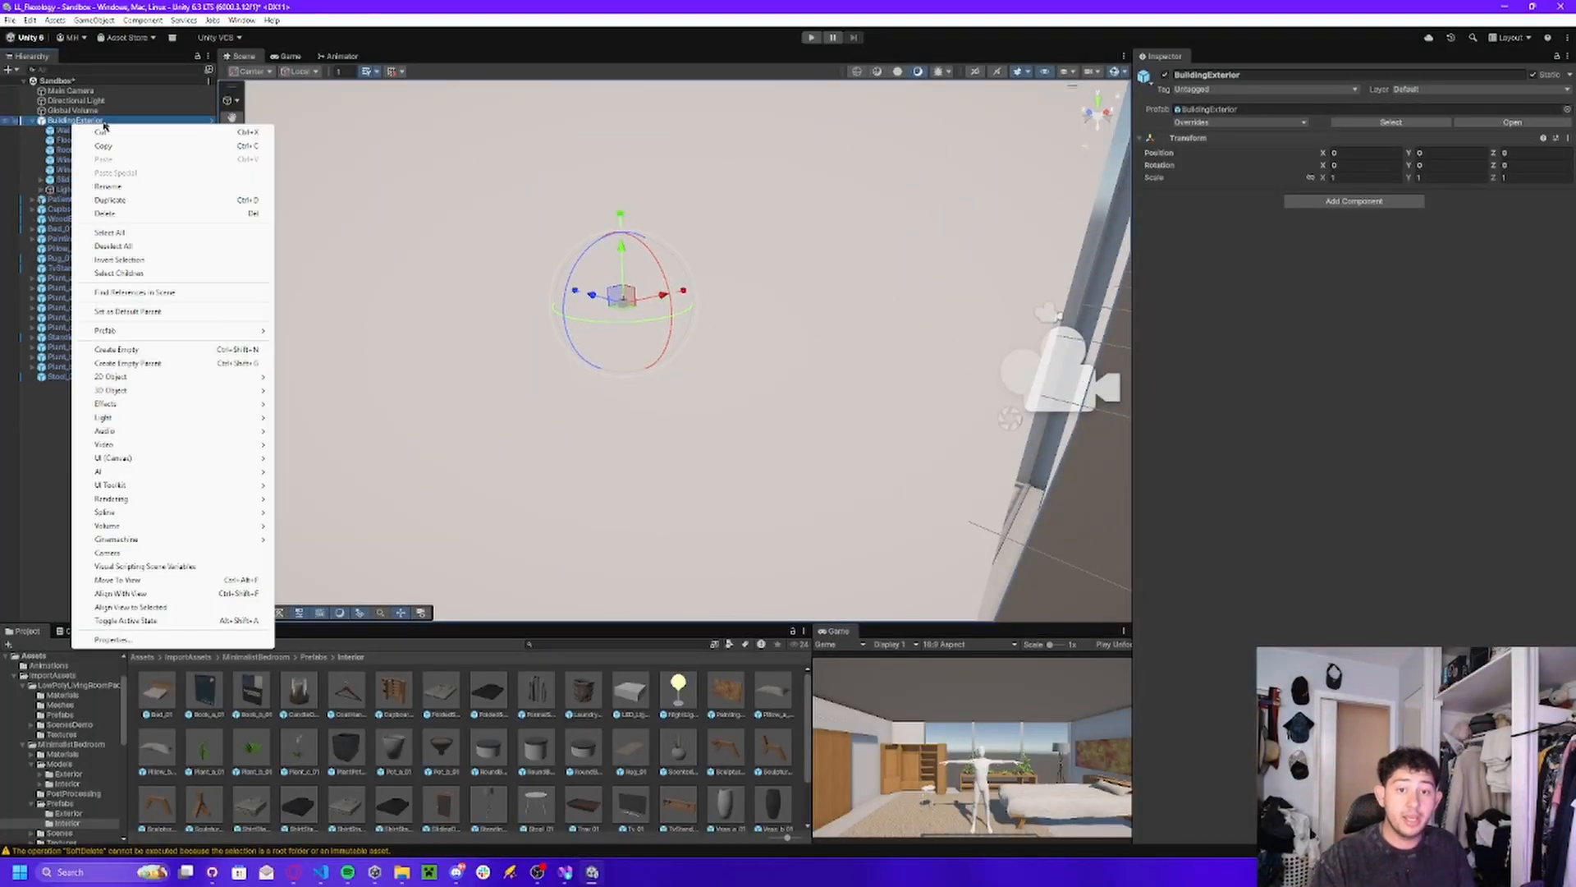
left_click(138, 350)
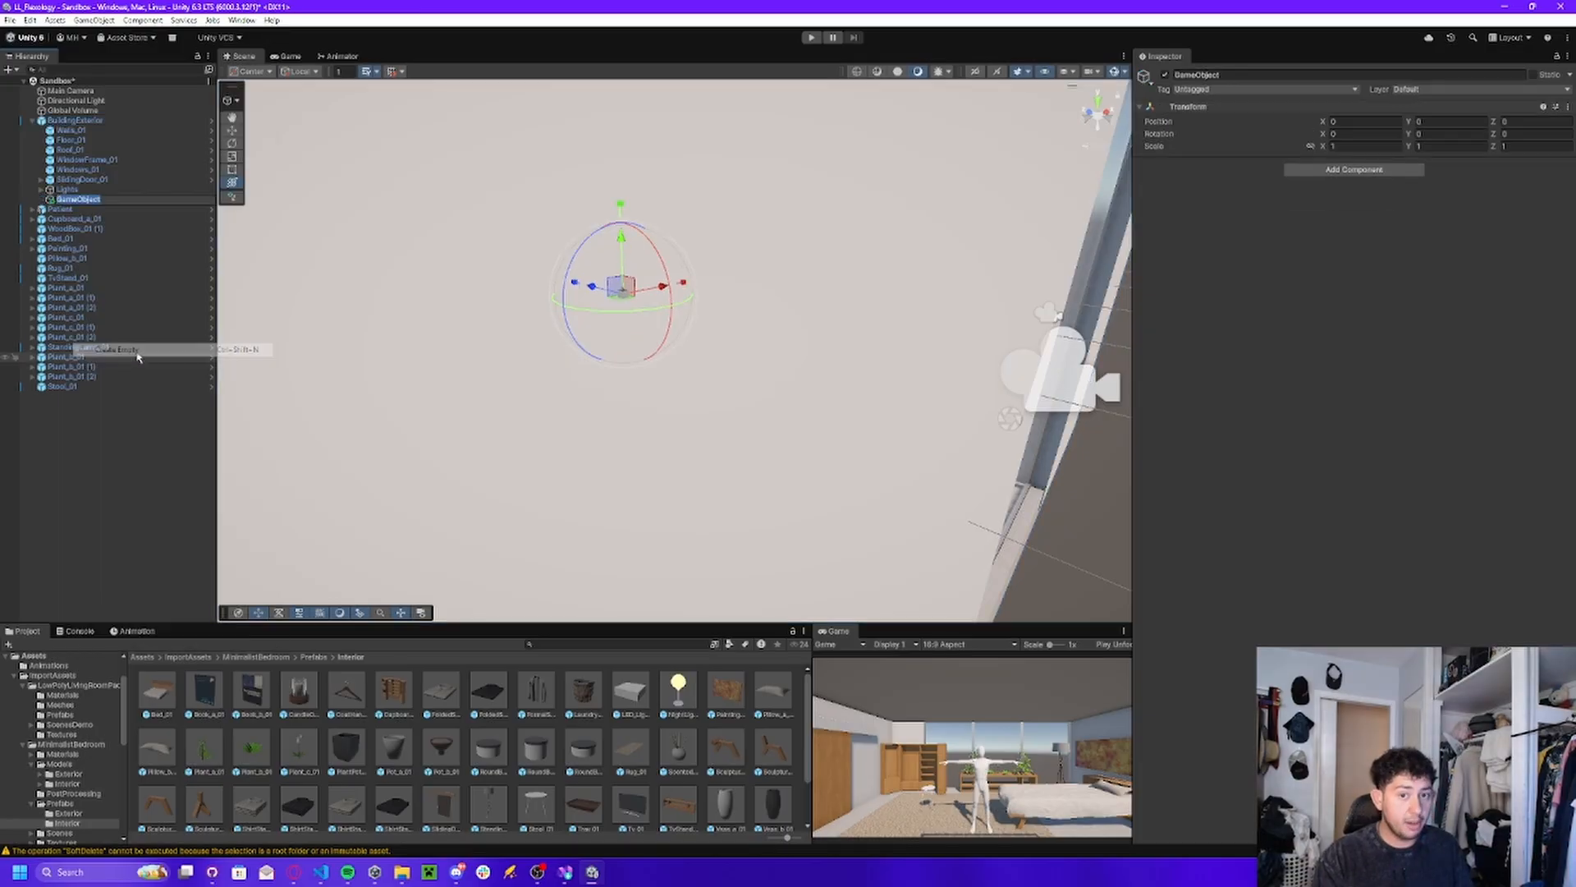
left_click(1203, 75)
type("In")
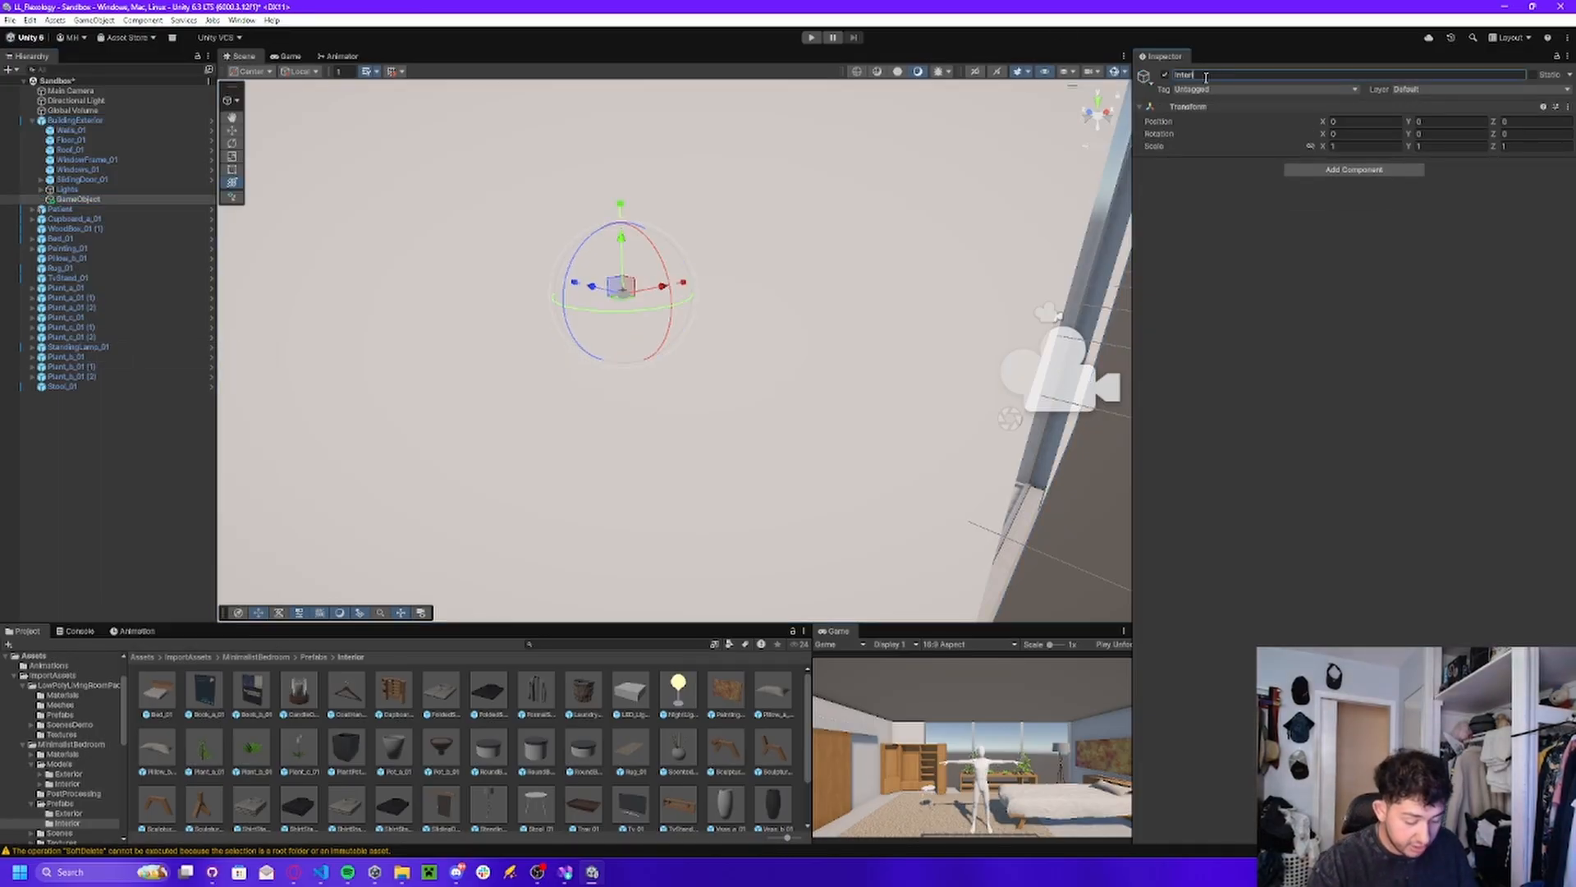
type("teriorOb")
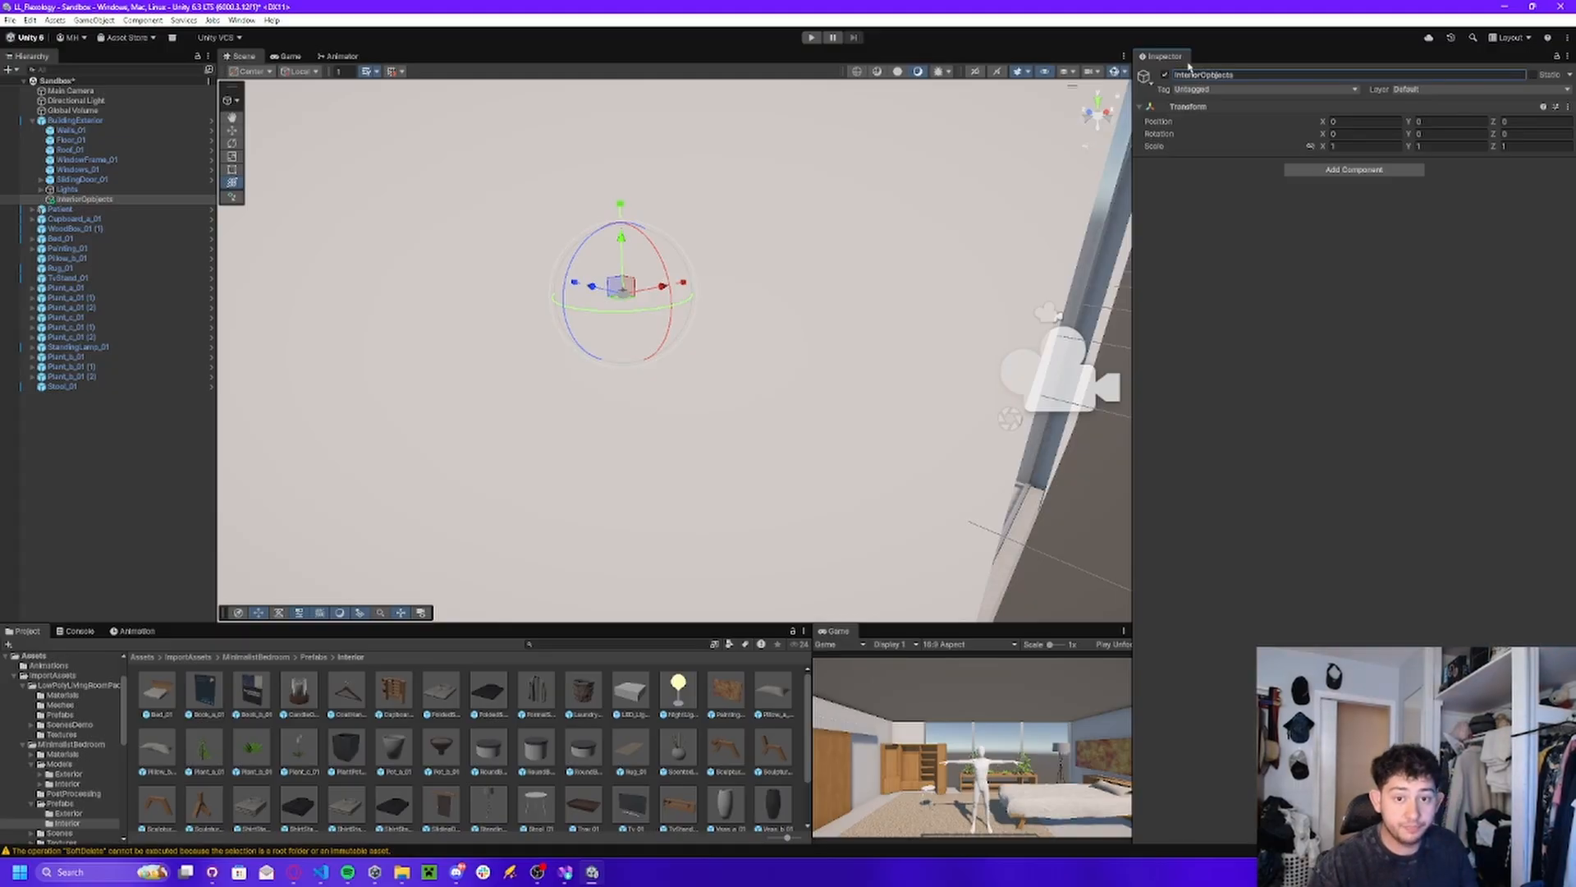
Move all furnishing objects from Cupboard_a_01 through Stool_01 into InteriorObjects, leaving Patient outside the group.
double_click(73, 218)
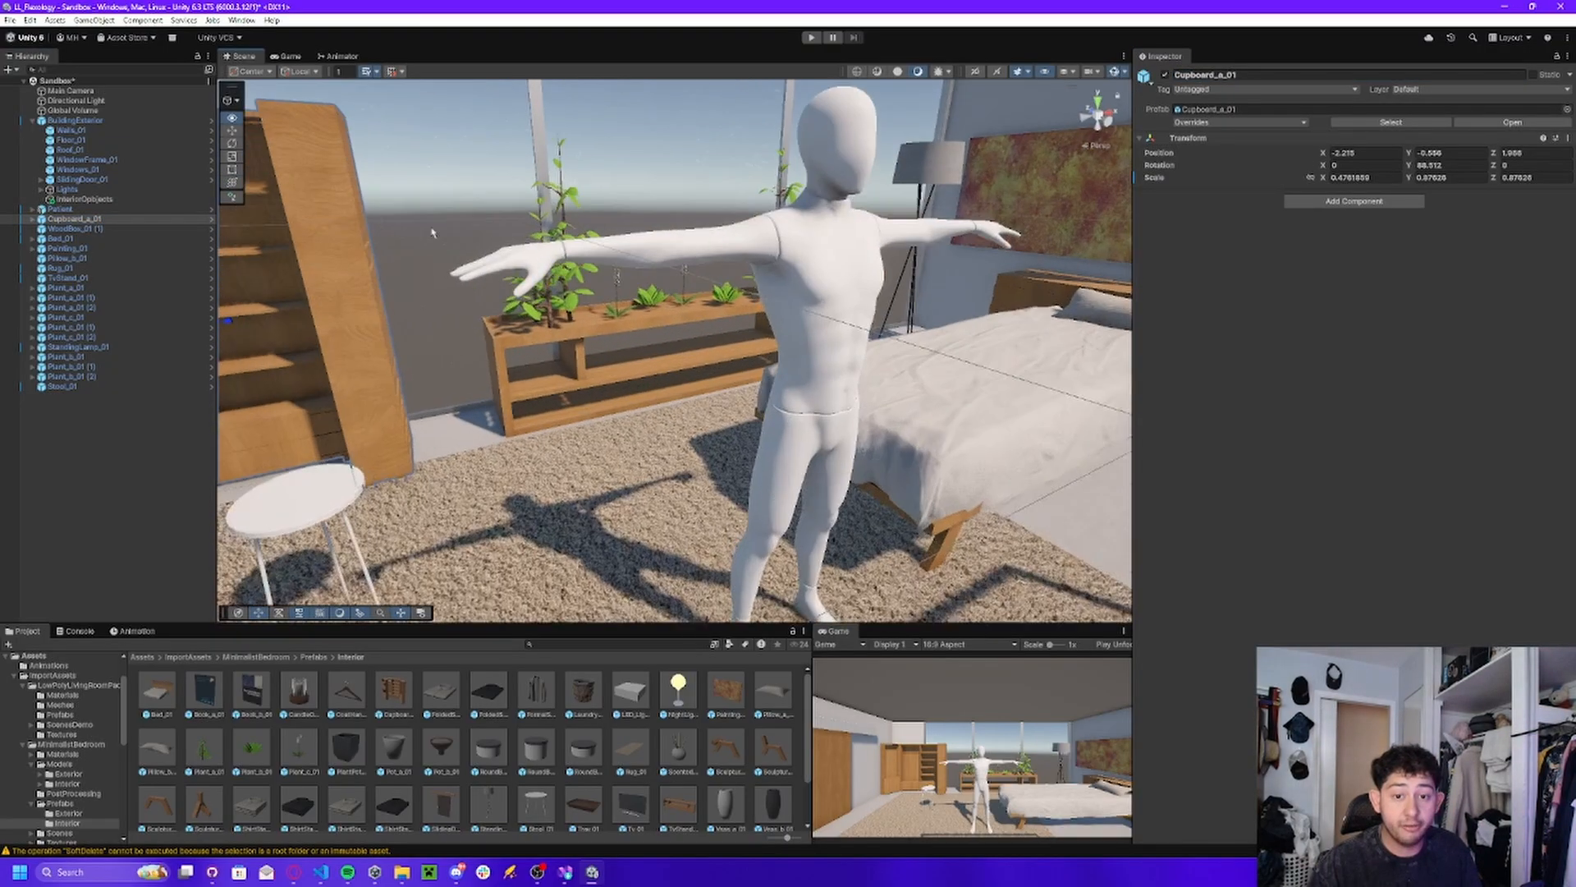
left_click(79, 386, "shift")
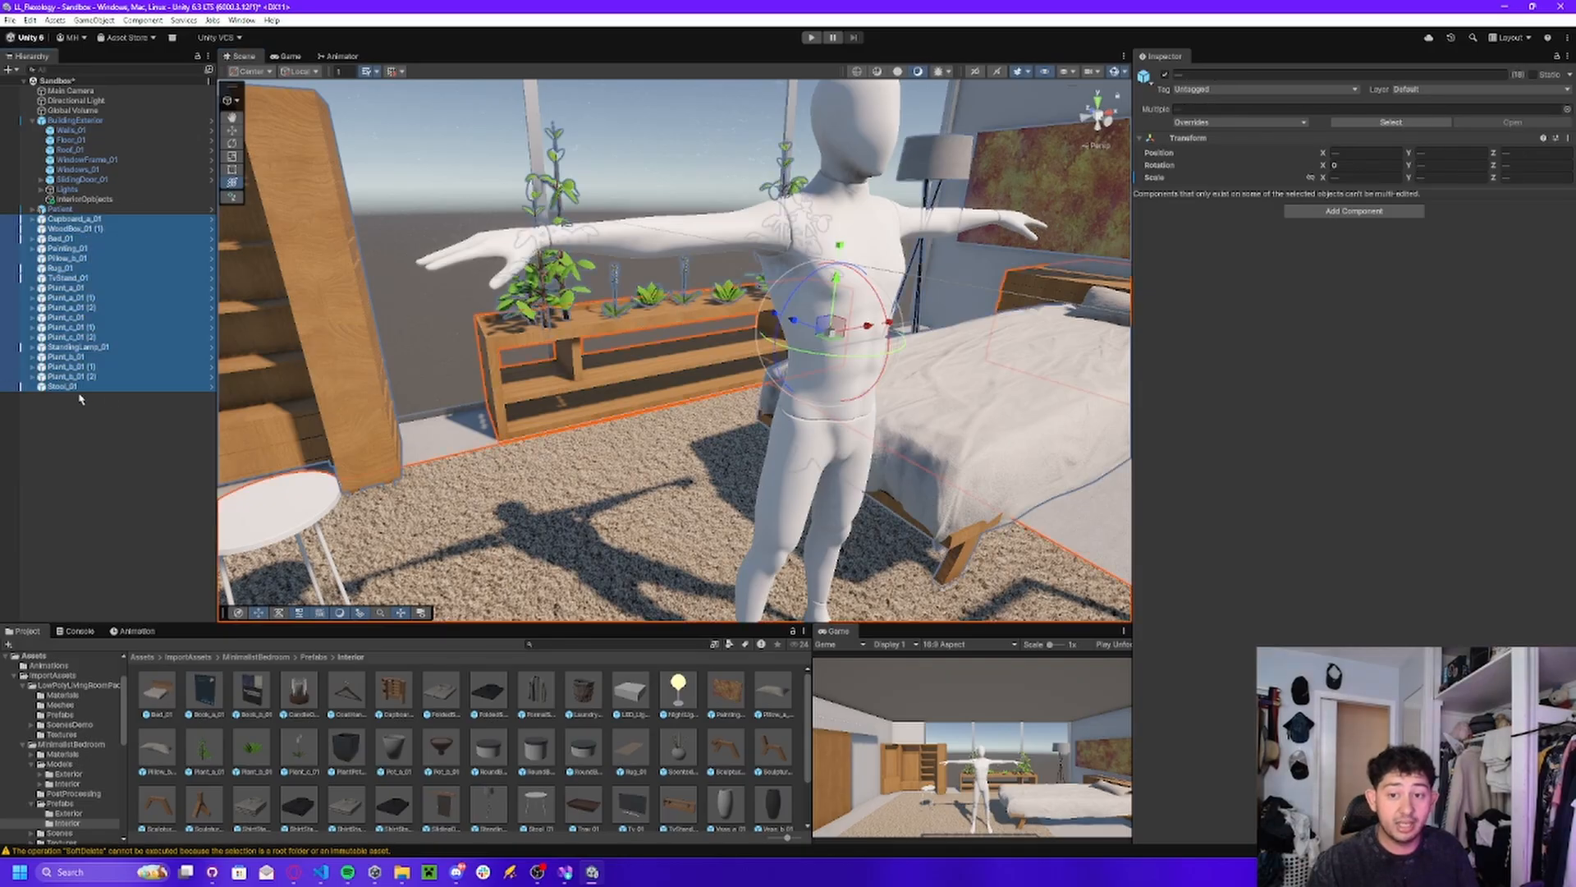
left_click_drag(73, 205, 76, 199)
left_click(86, 199)
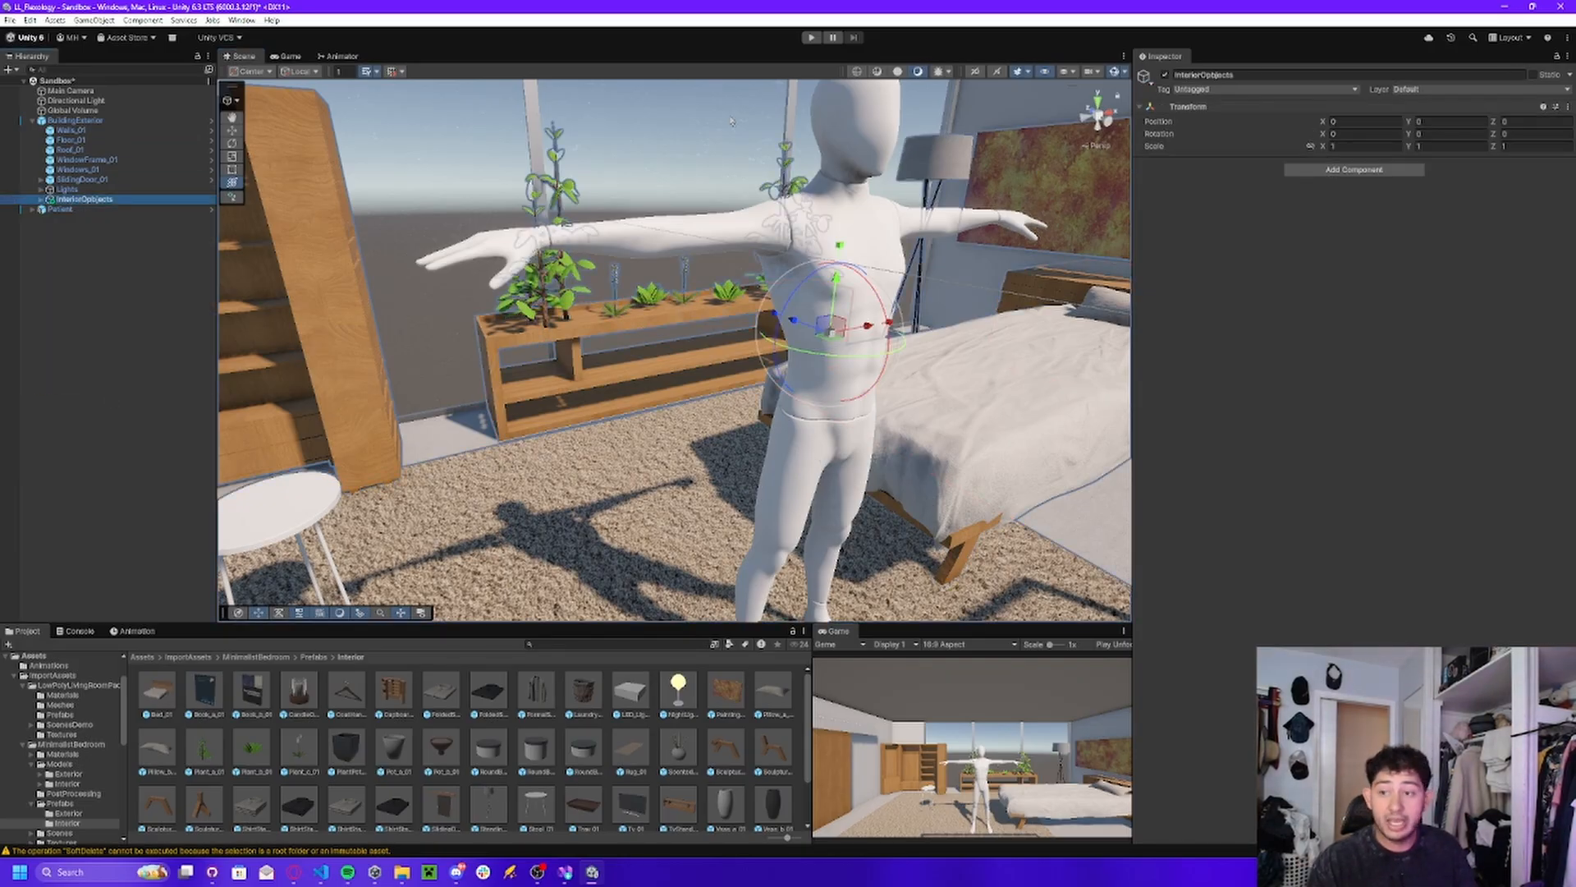
Check the contents of InteriorObjects and test the group by deactivating and reactivating it.
right_click_drag(726, 176, 854, 182)
key("s")
key("a")
key("w")
left_click(40, 200)
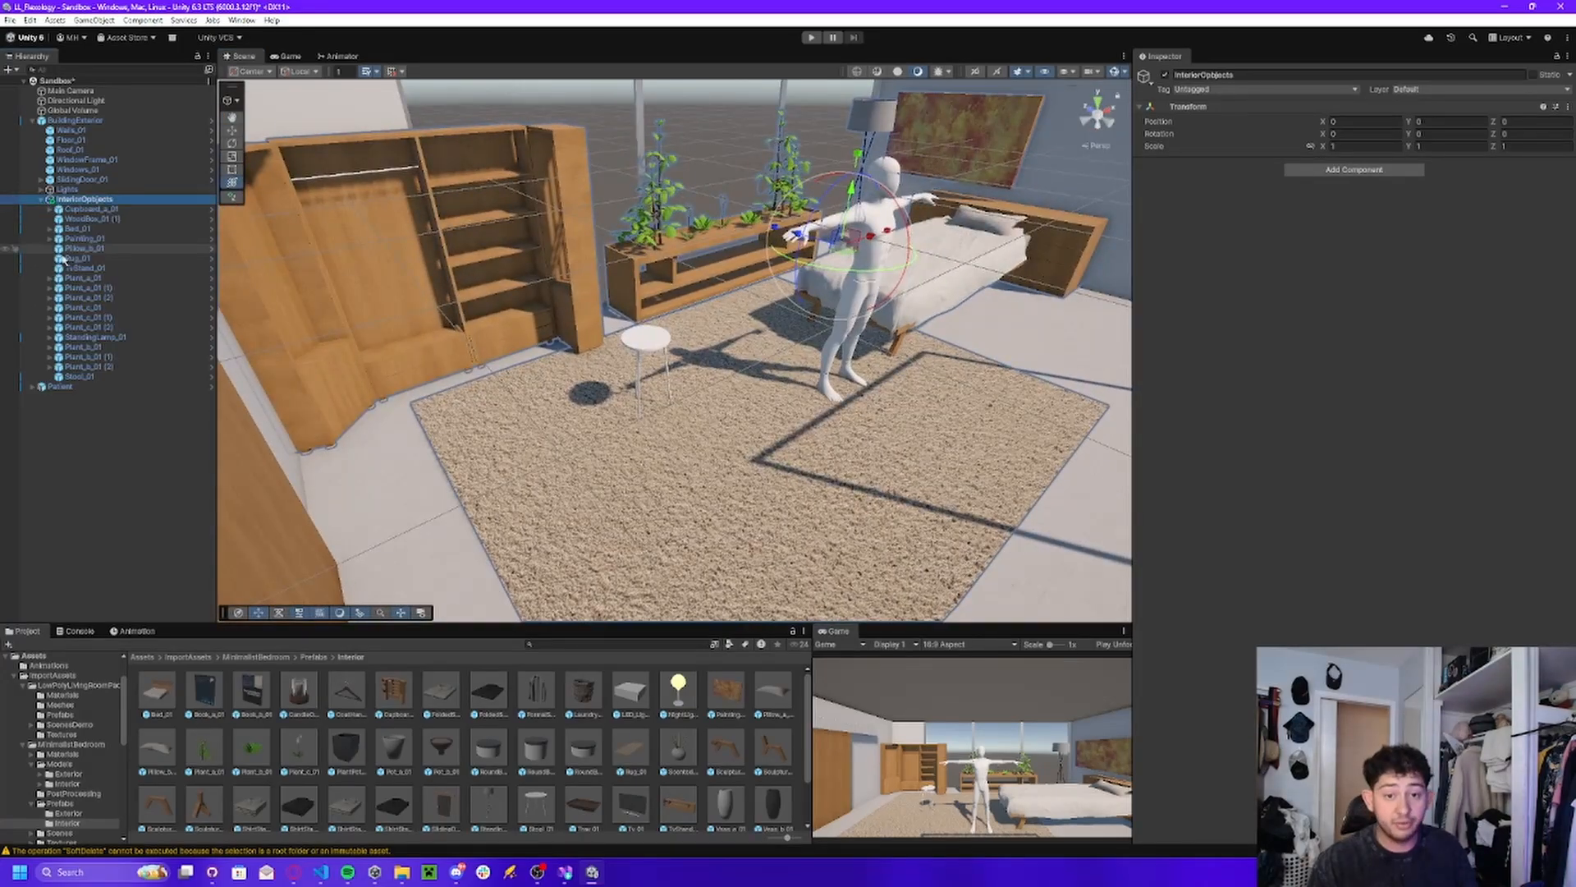
left_click(40, 200)
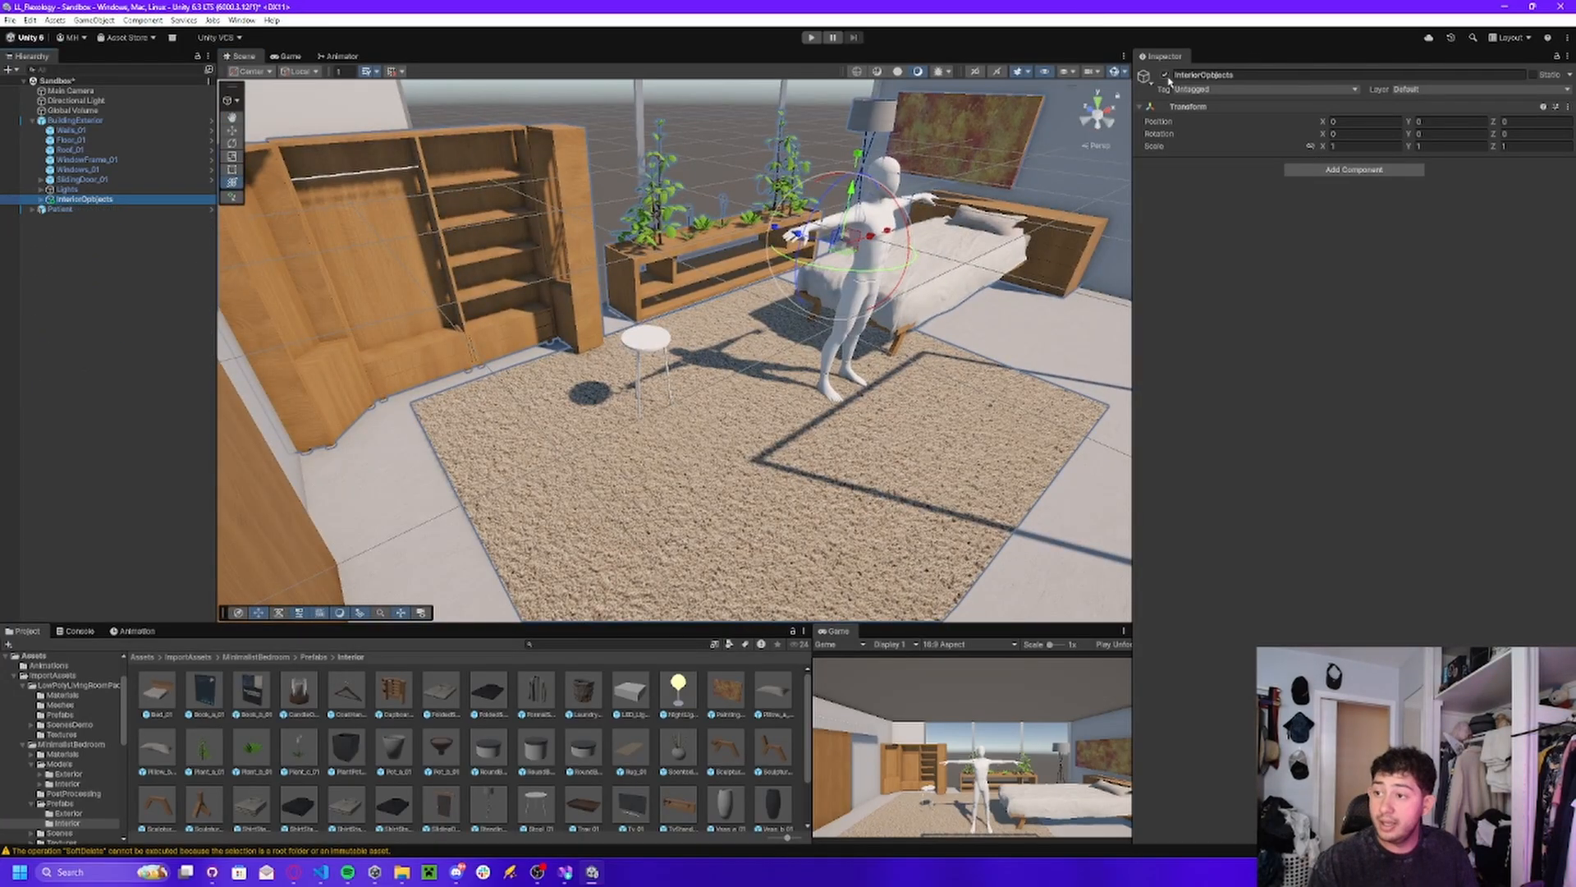
left_click(1166, 75)
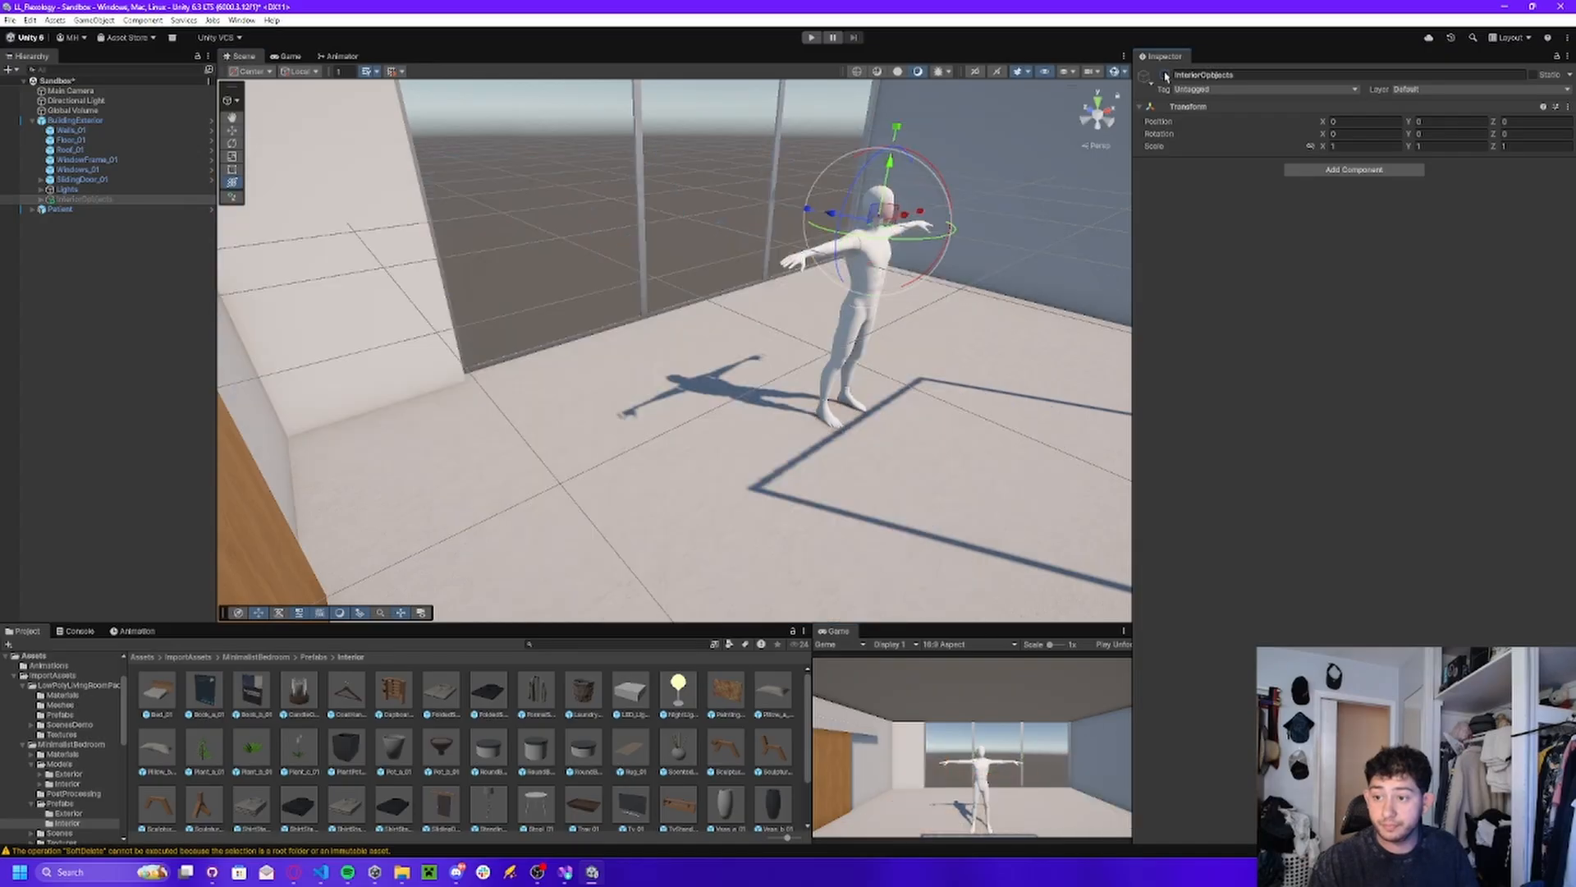
left_click(1166, 75)
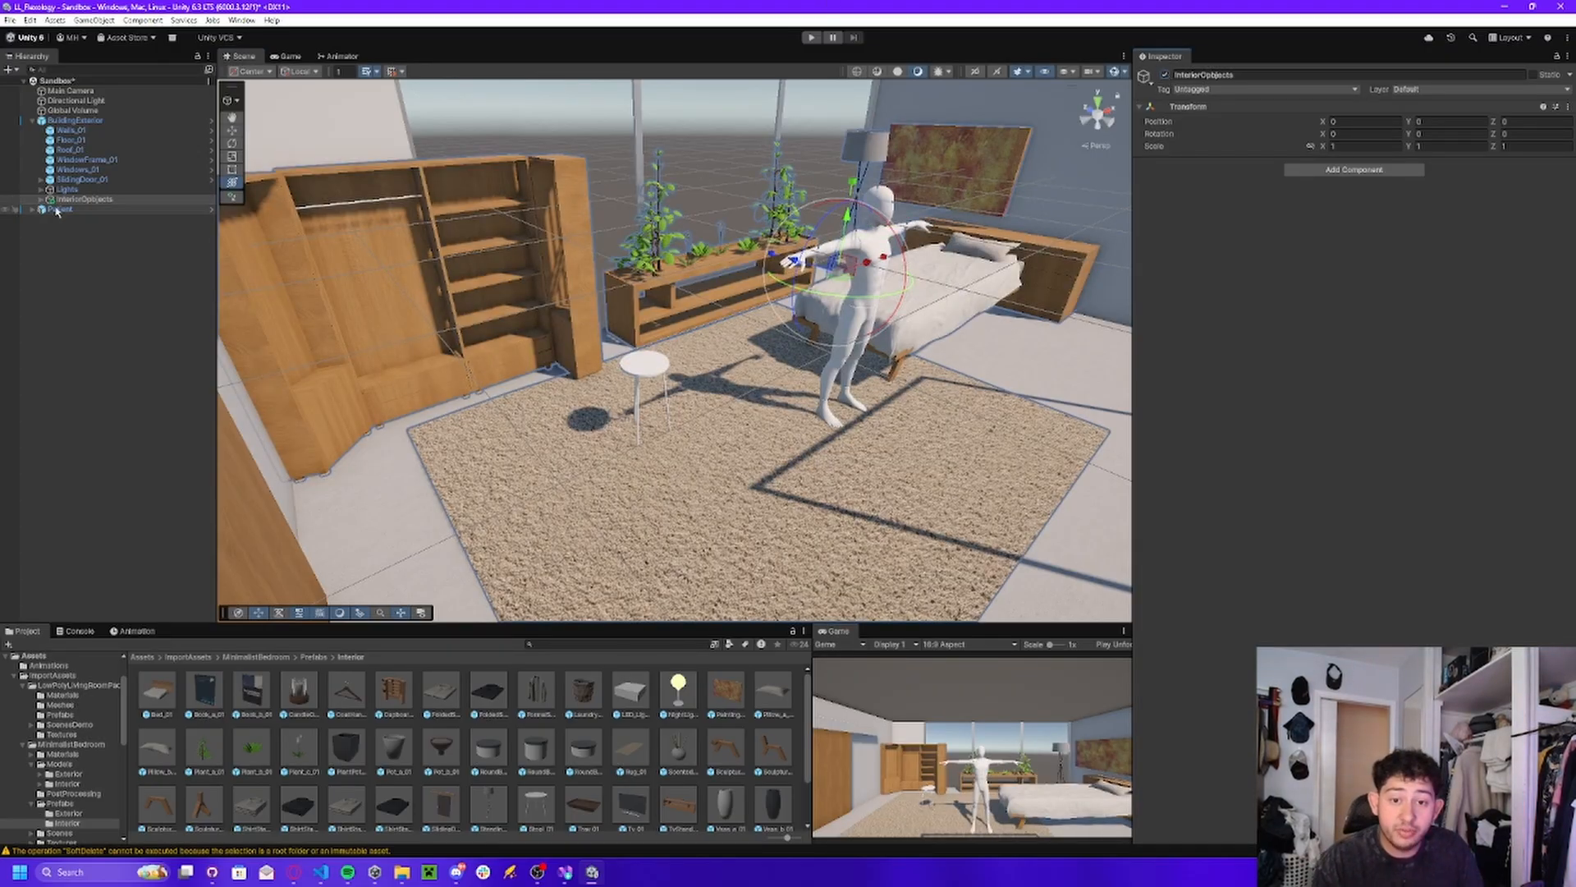
Apply all overrides on BuildingExterior to its prefab and collapse its hierarchy.
left_click(79, 181)
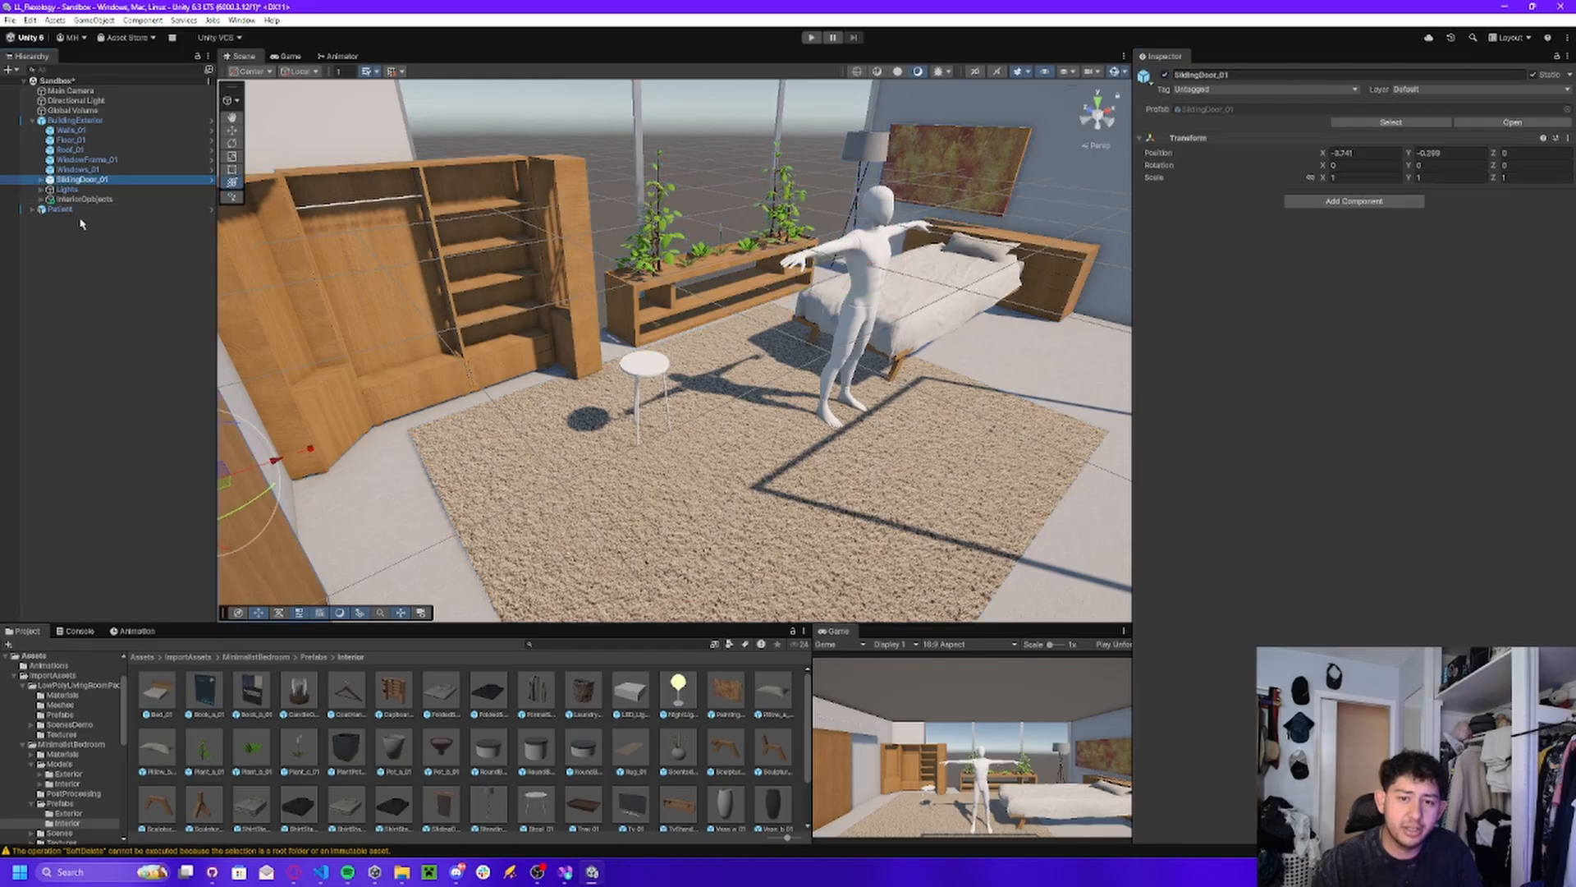
left_click(77, 121)
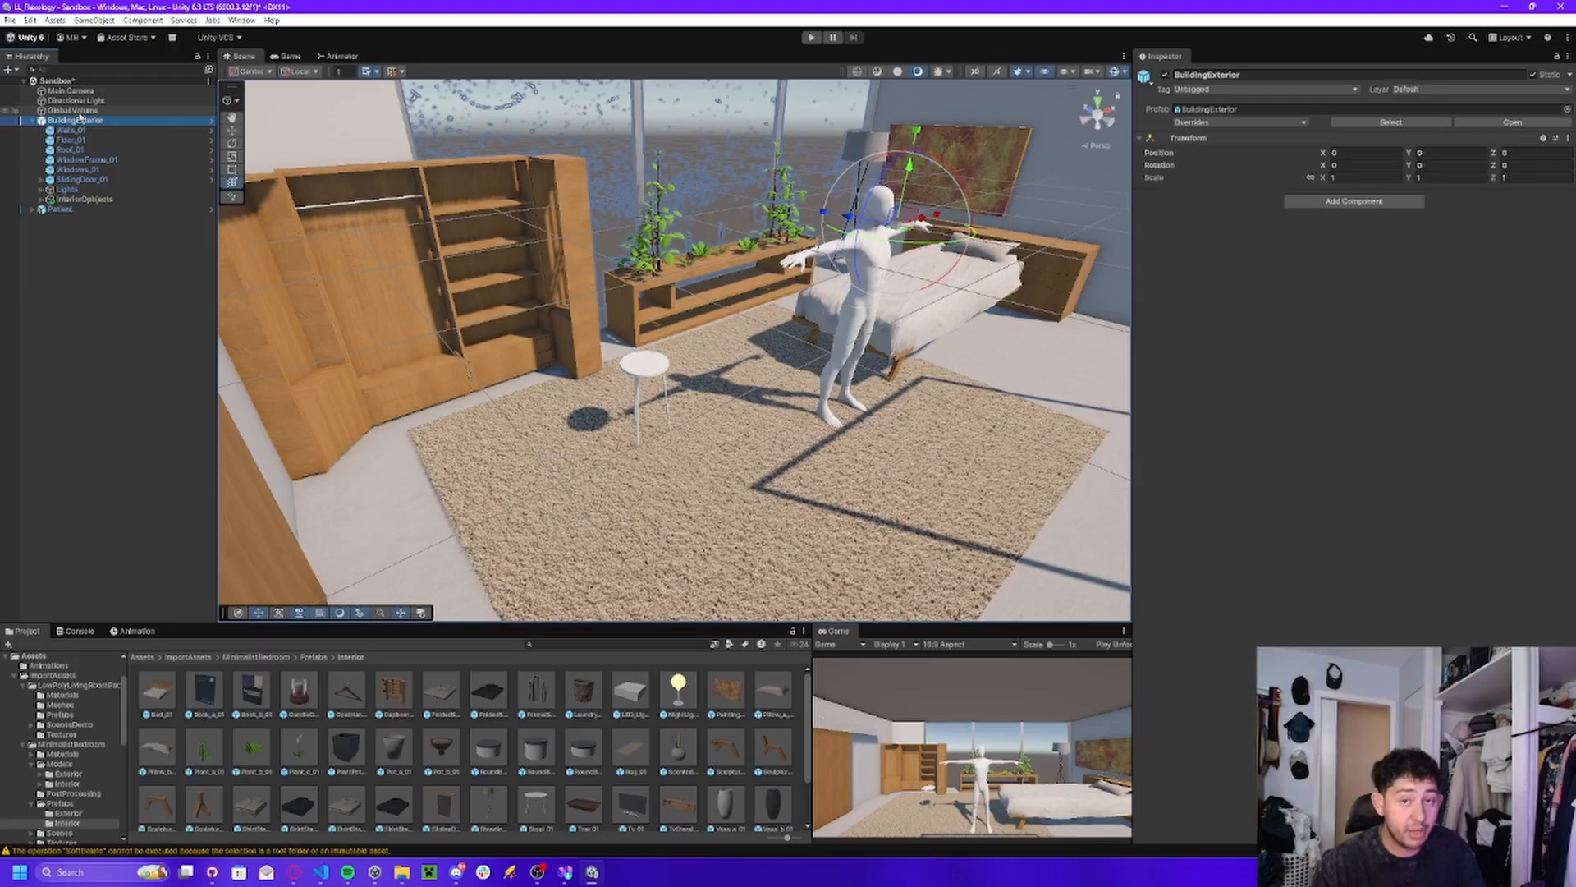
left_click(1220, 123)
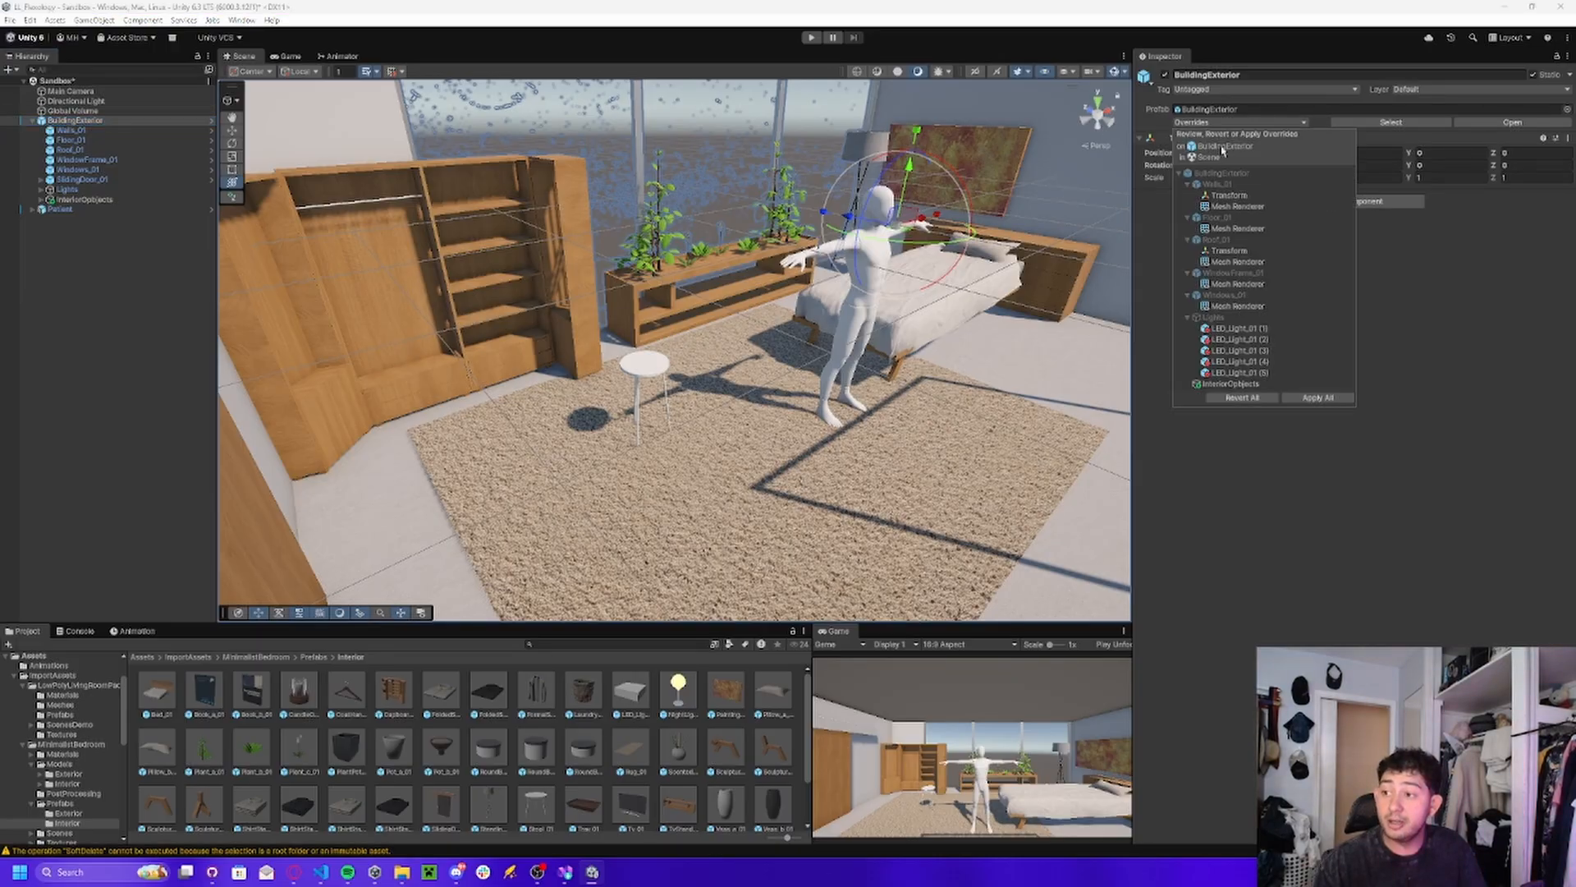
left_click(1307, 399)
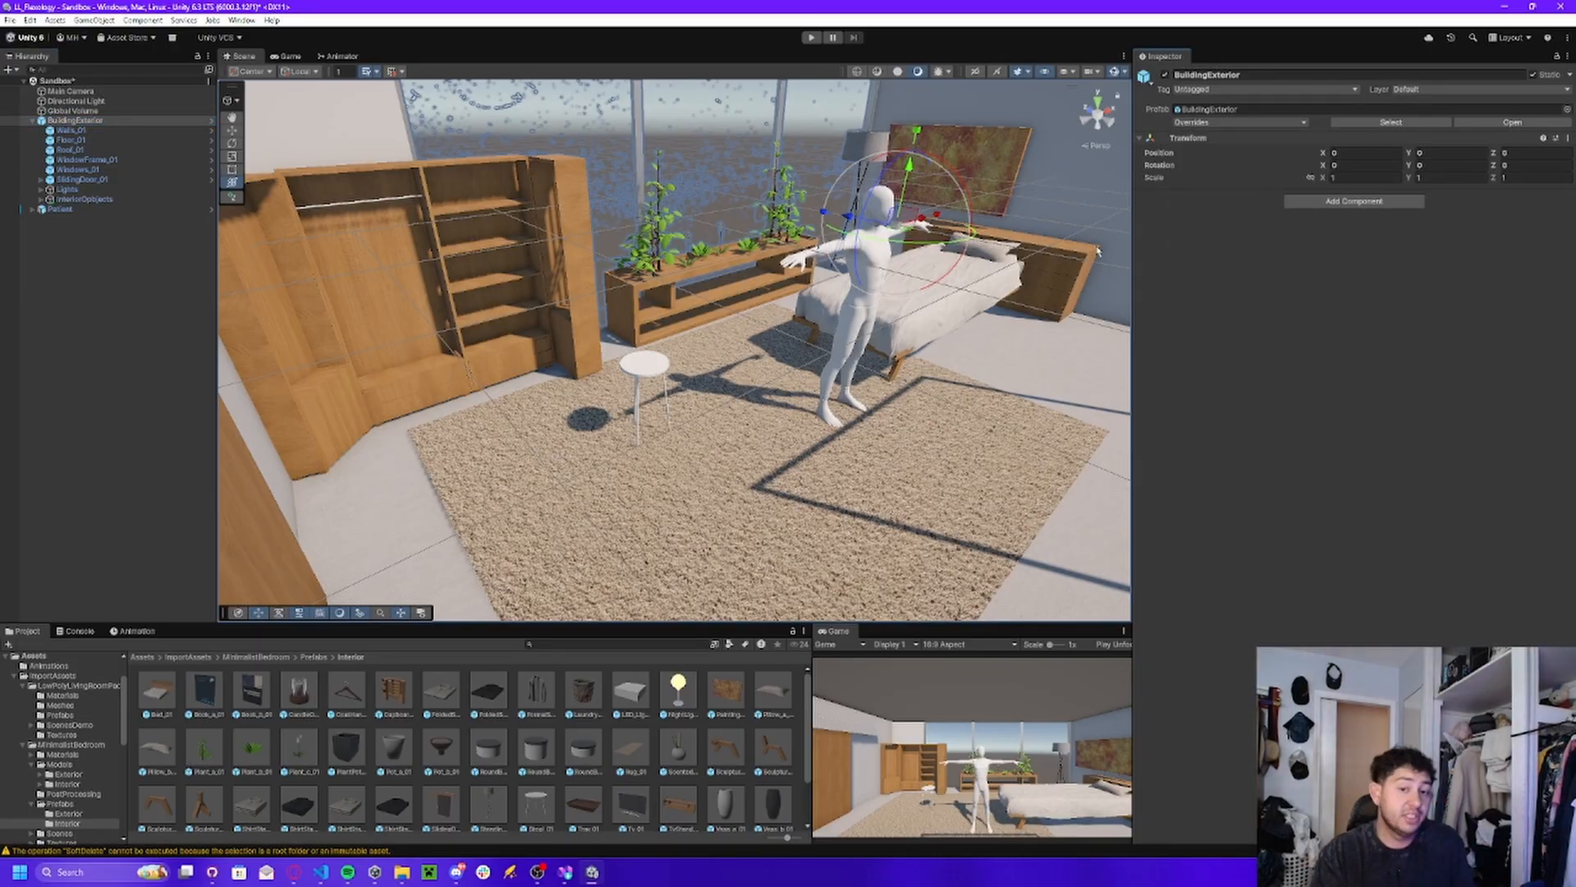
left_click(31, 122)
left_click(84, 158)
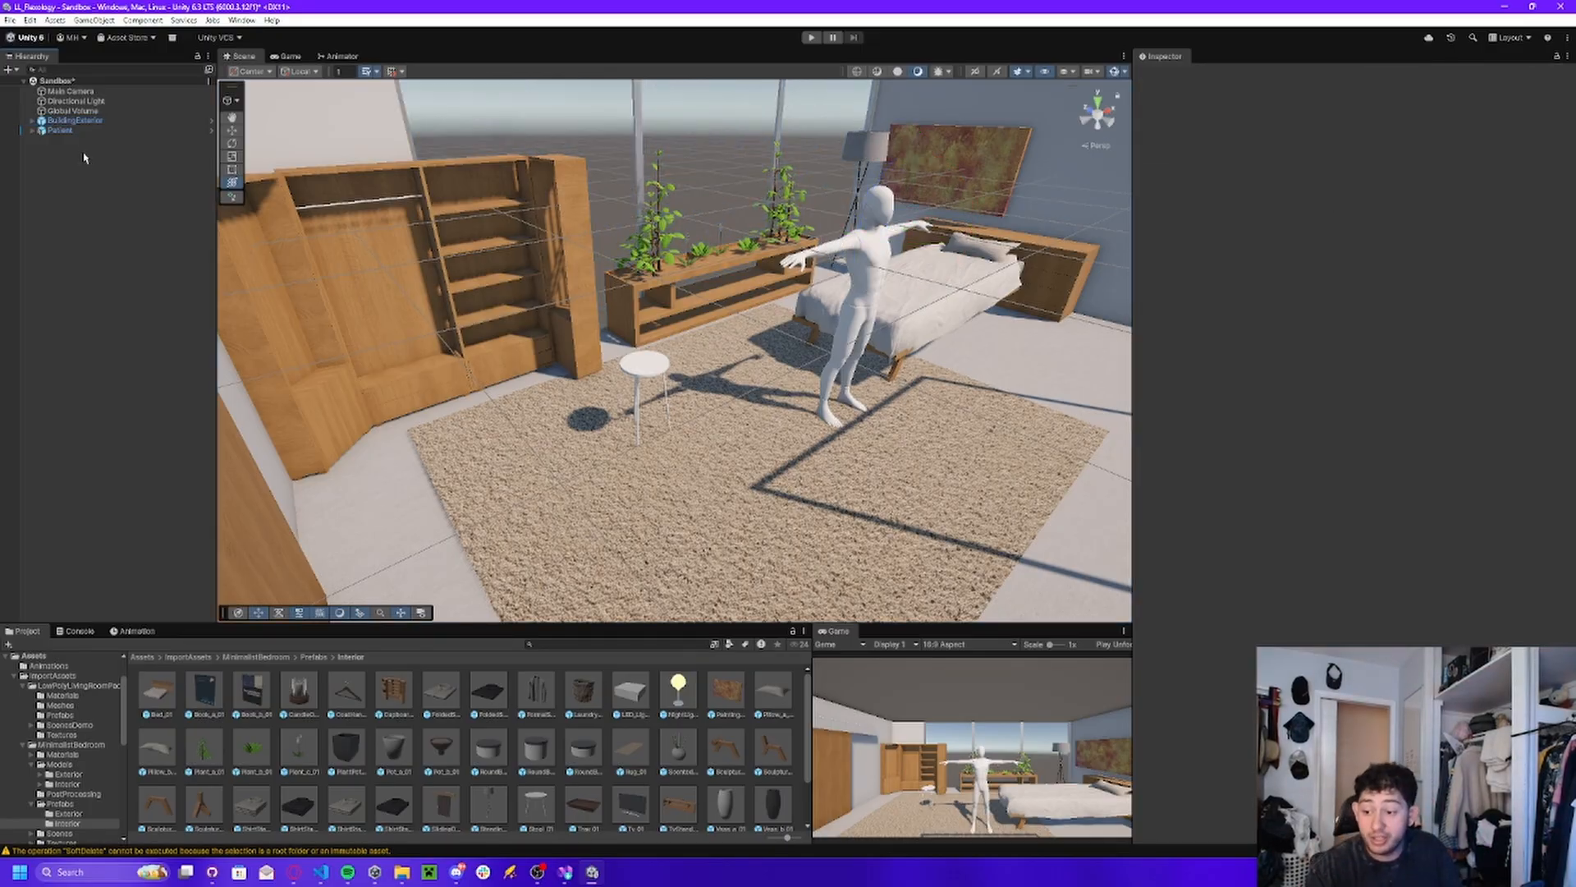
Examine the furnished room around the Patient, cupboard, stool and bed, and the building from outside.
right_click_drag(563, 300, 713, 287)
key("w")
right_click_drag(562, 260, 213, 260)
key("s")
key("s")
key("d")
key("s")
key("a")
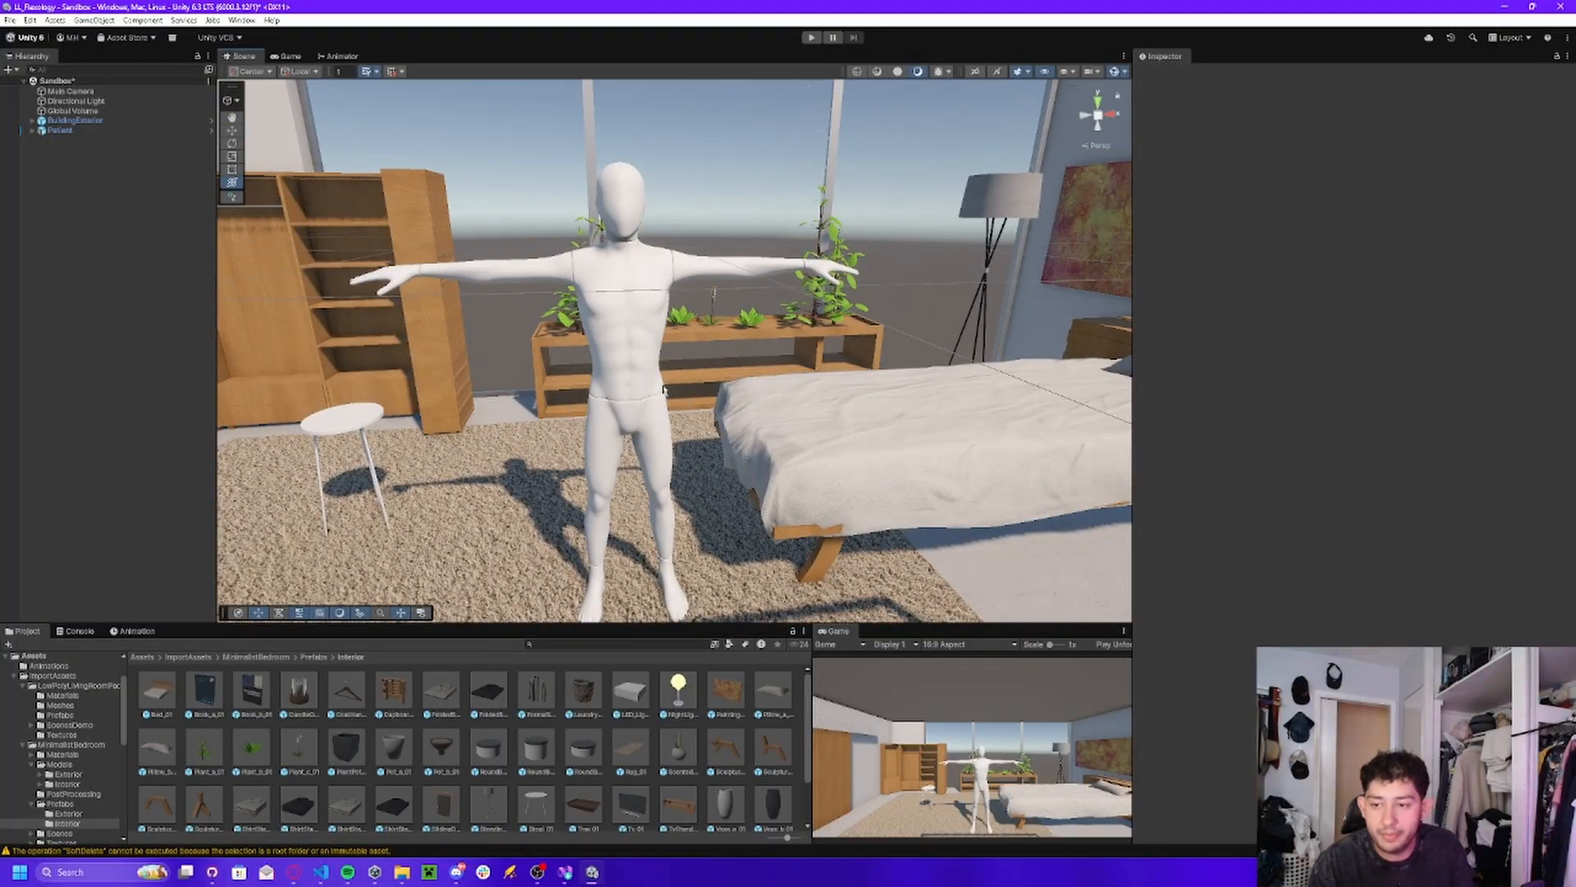
key("w")
mouse_move(657, 275)
right_mouse_down()
mouse_move(774, 343)
mouse_move(739, 284)
mouse_move(713, 290)
right_mouse_up()
key("s")
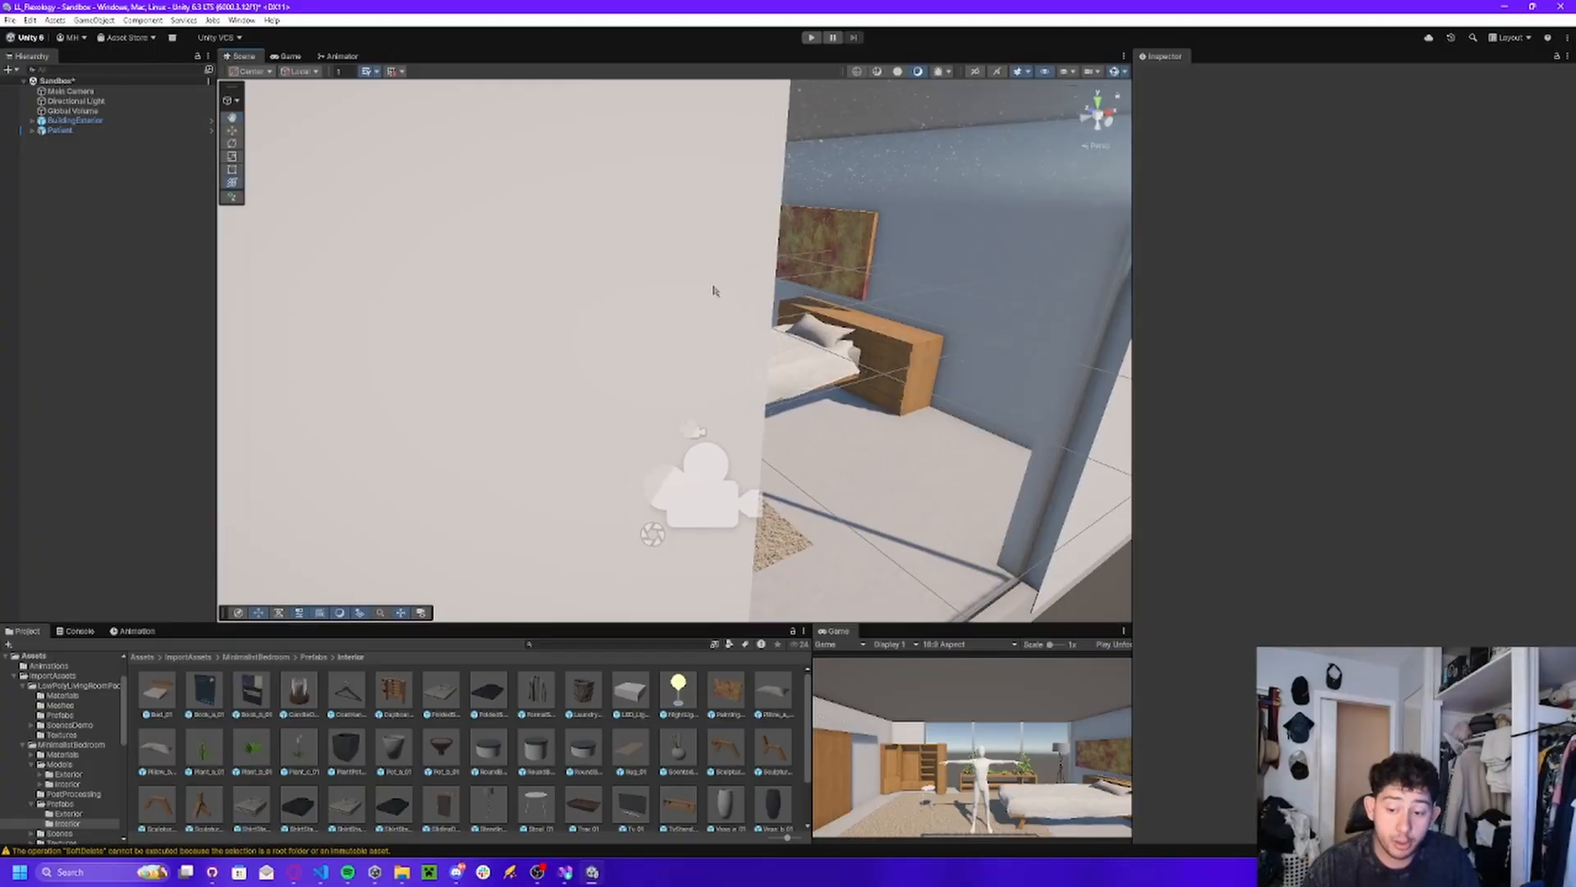
Switch to the browser, look over the open Asset Store pages and open the Unity Asset Store home page through a web search.
left_click(293, 871)
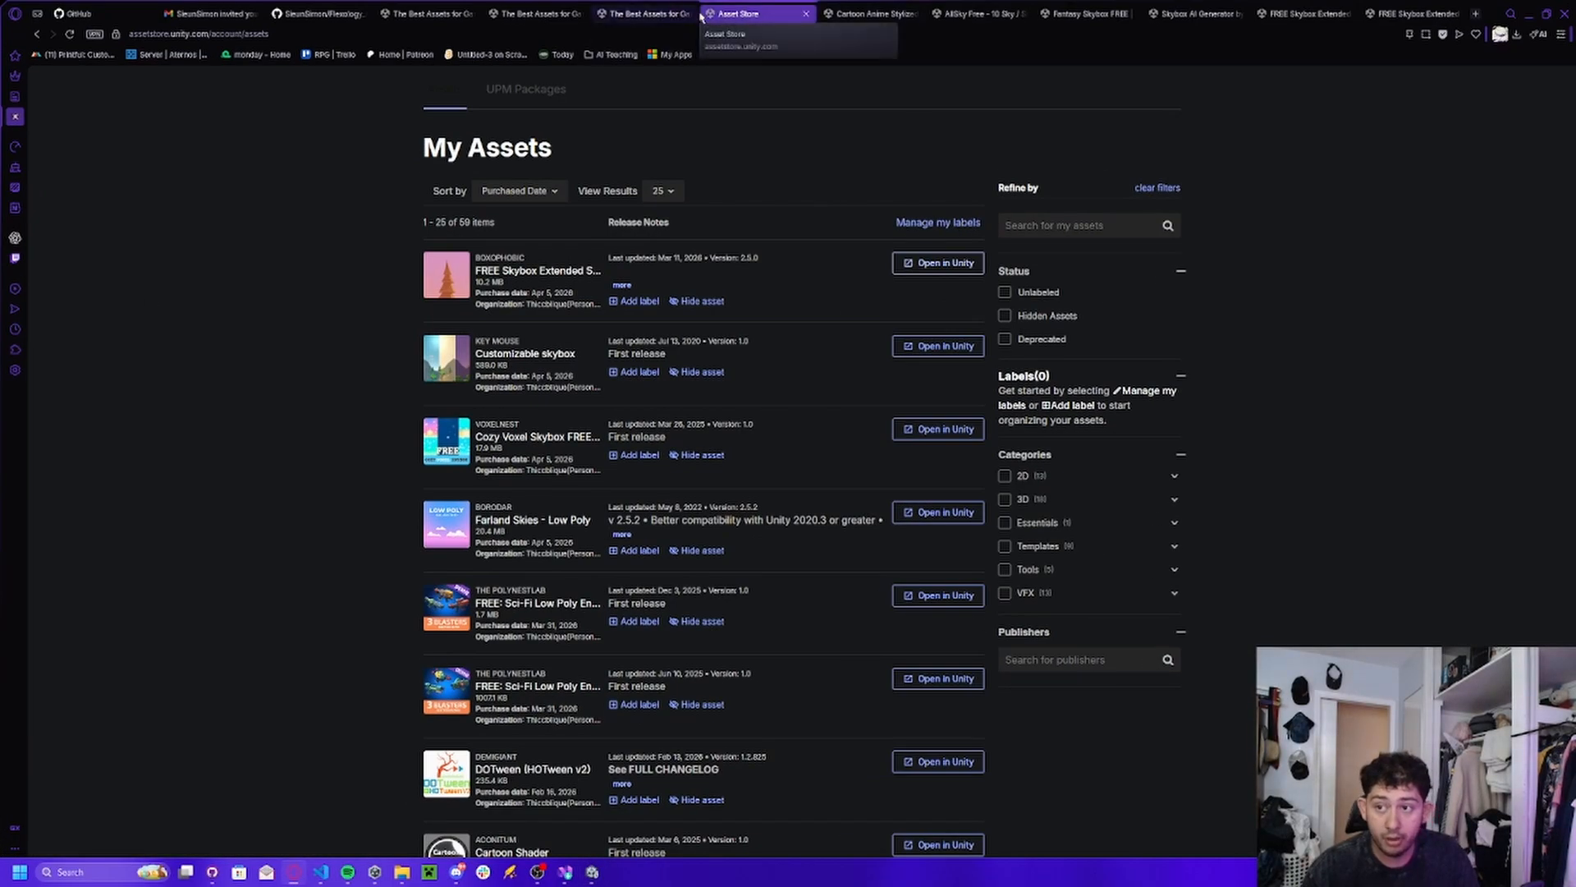
left_click(649, 13)
left_click(533, 13)
left_click(427, 13)
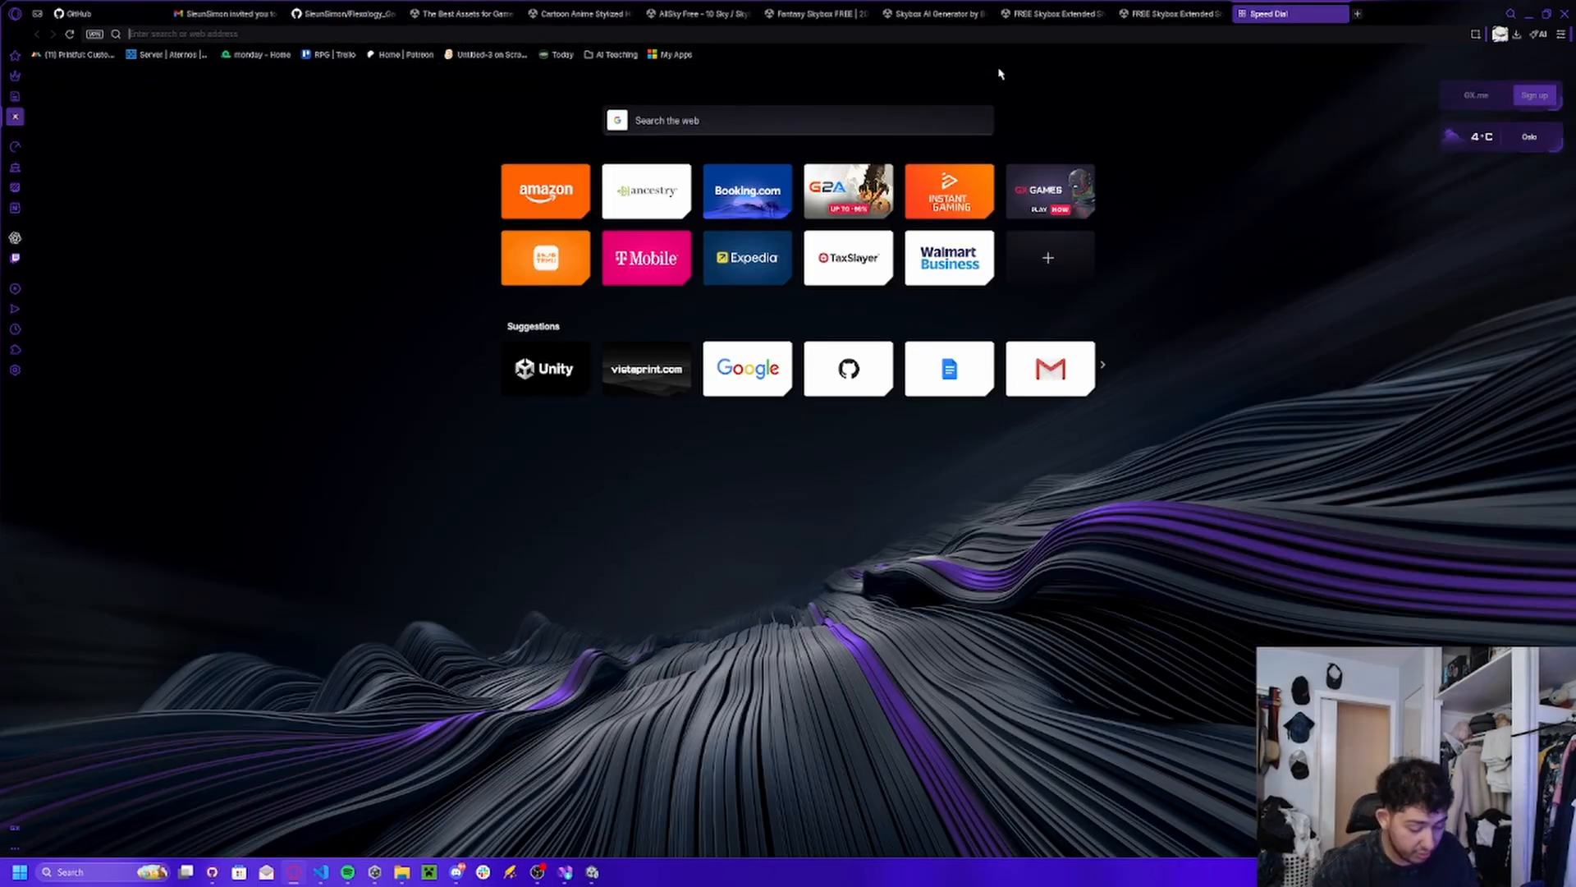
type("un")
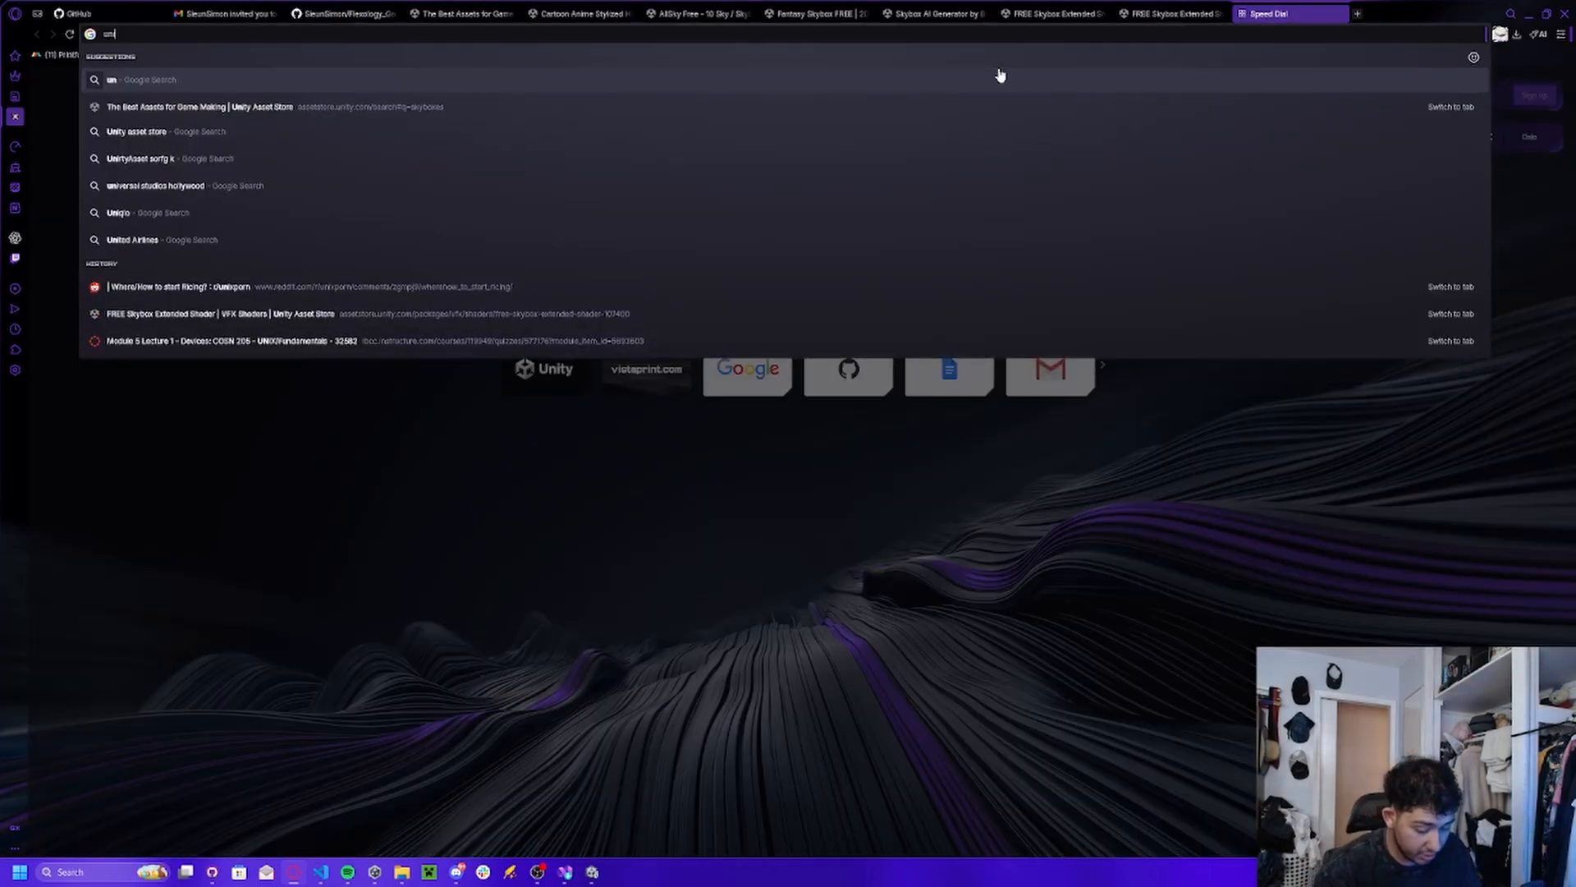
type("ity aSET SORTEW")
key("Return")
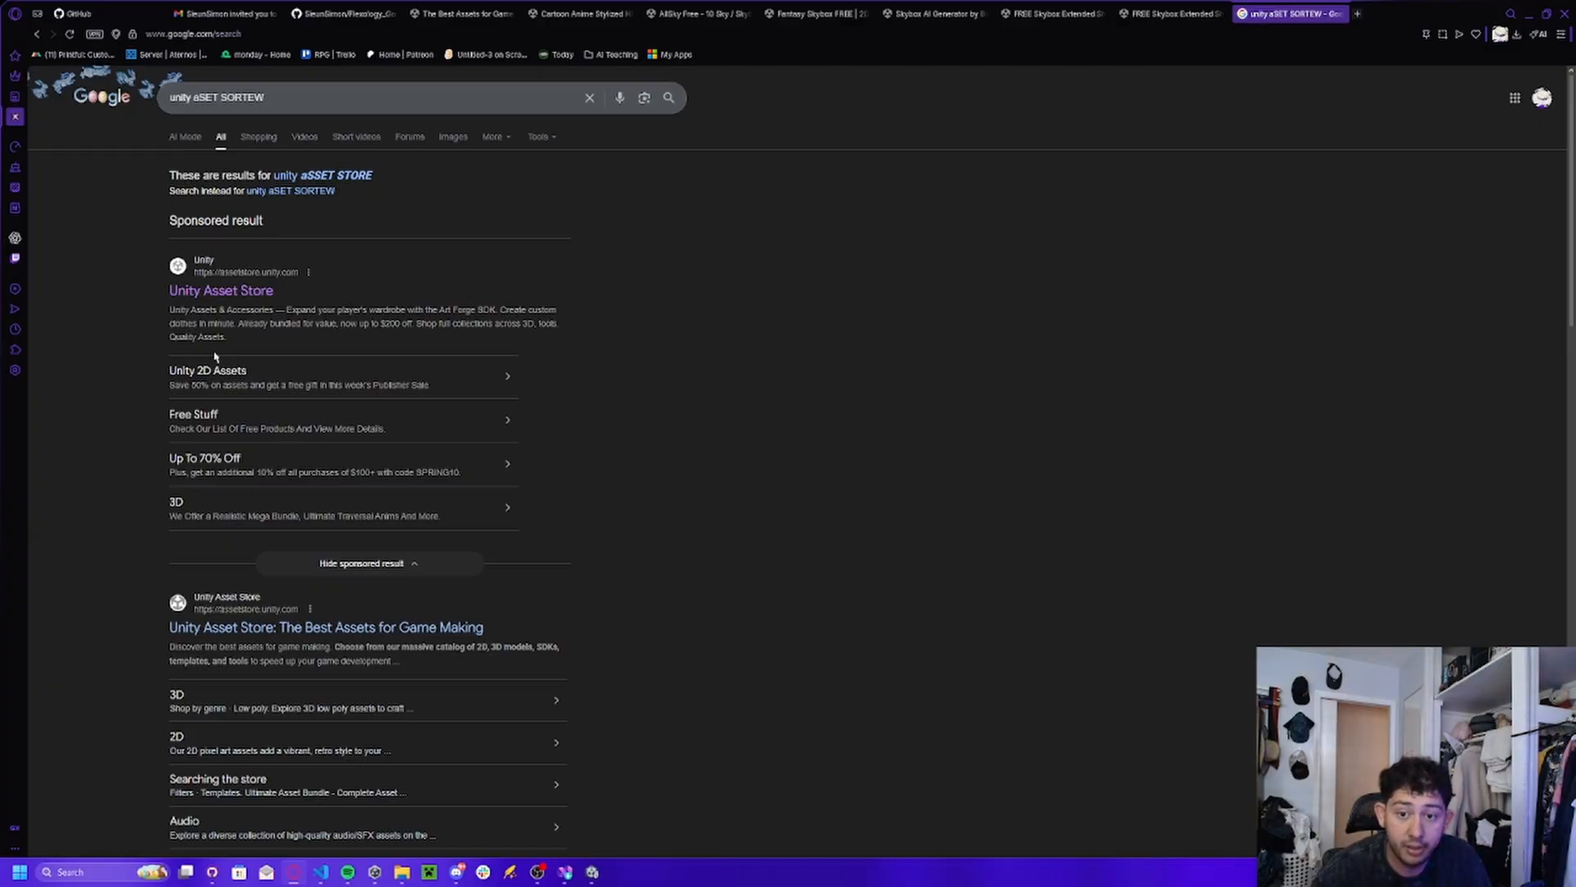
left_click(234, 294)
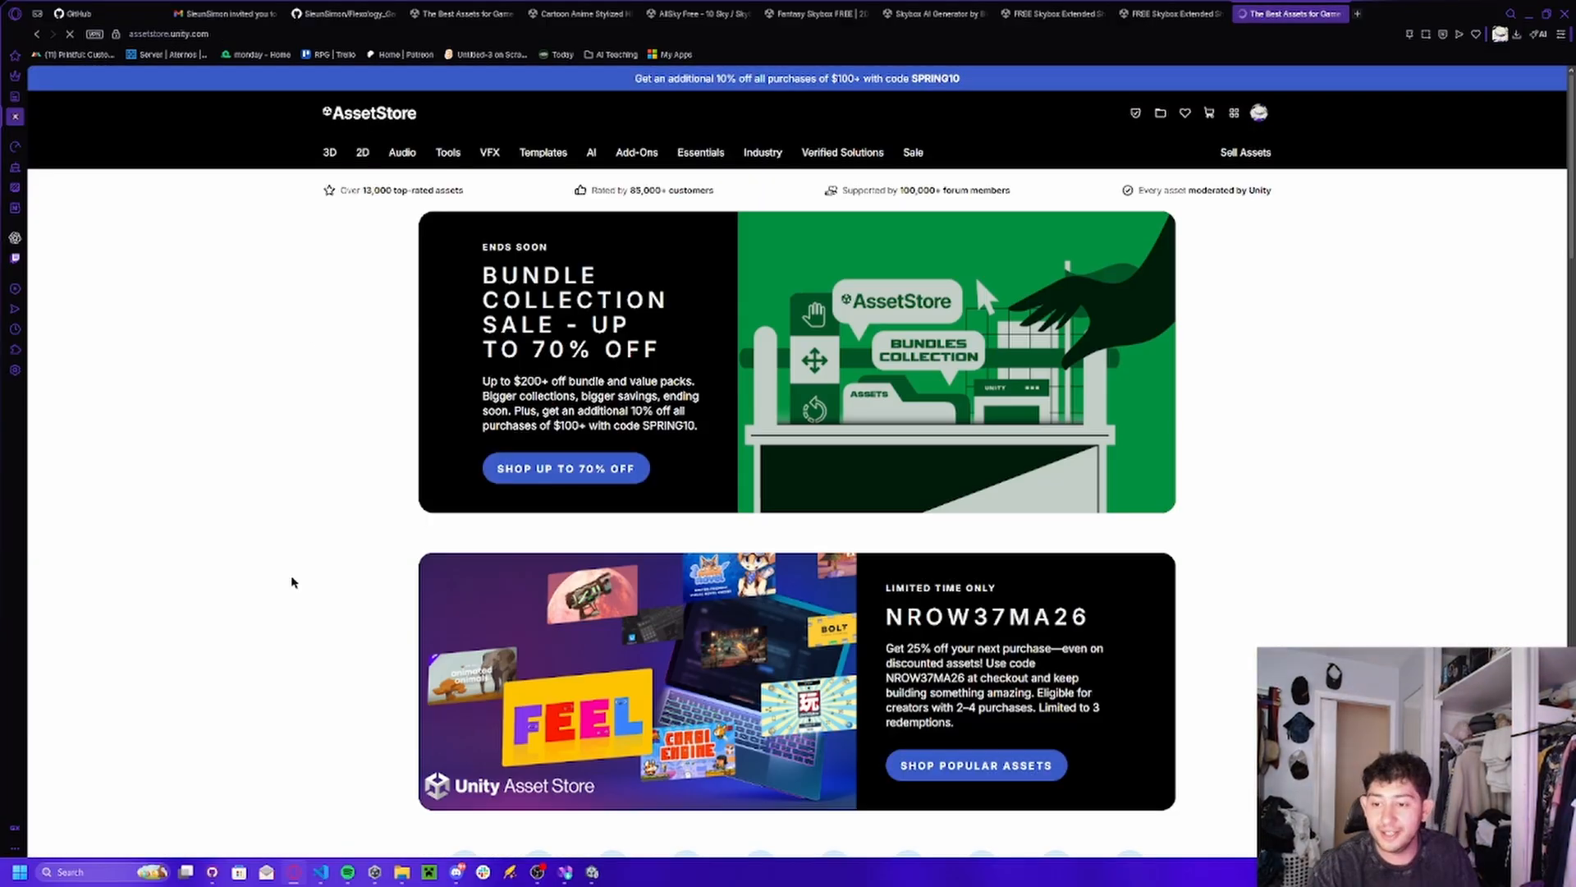
Search the Asset Store for skyboxes and open the AllSky Free - 10 Sky / Skybox Set page.
left_click(613, 105)
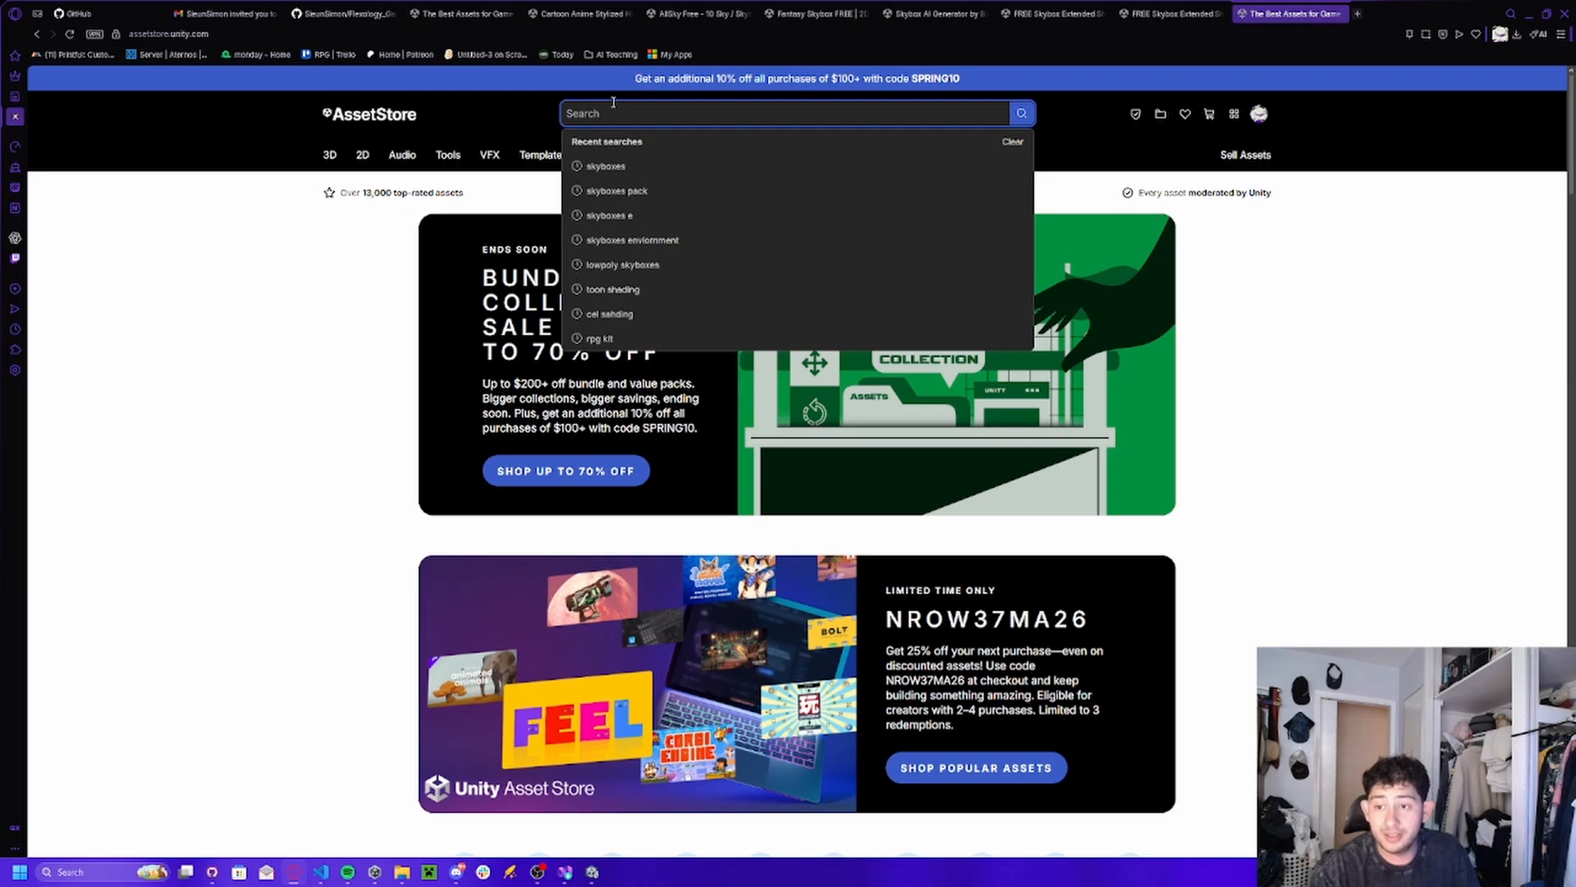
left_click(606, 166)
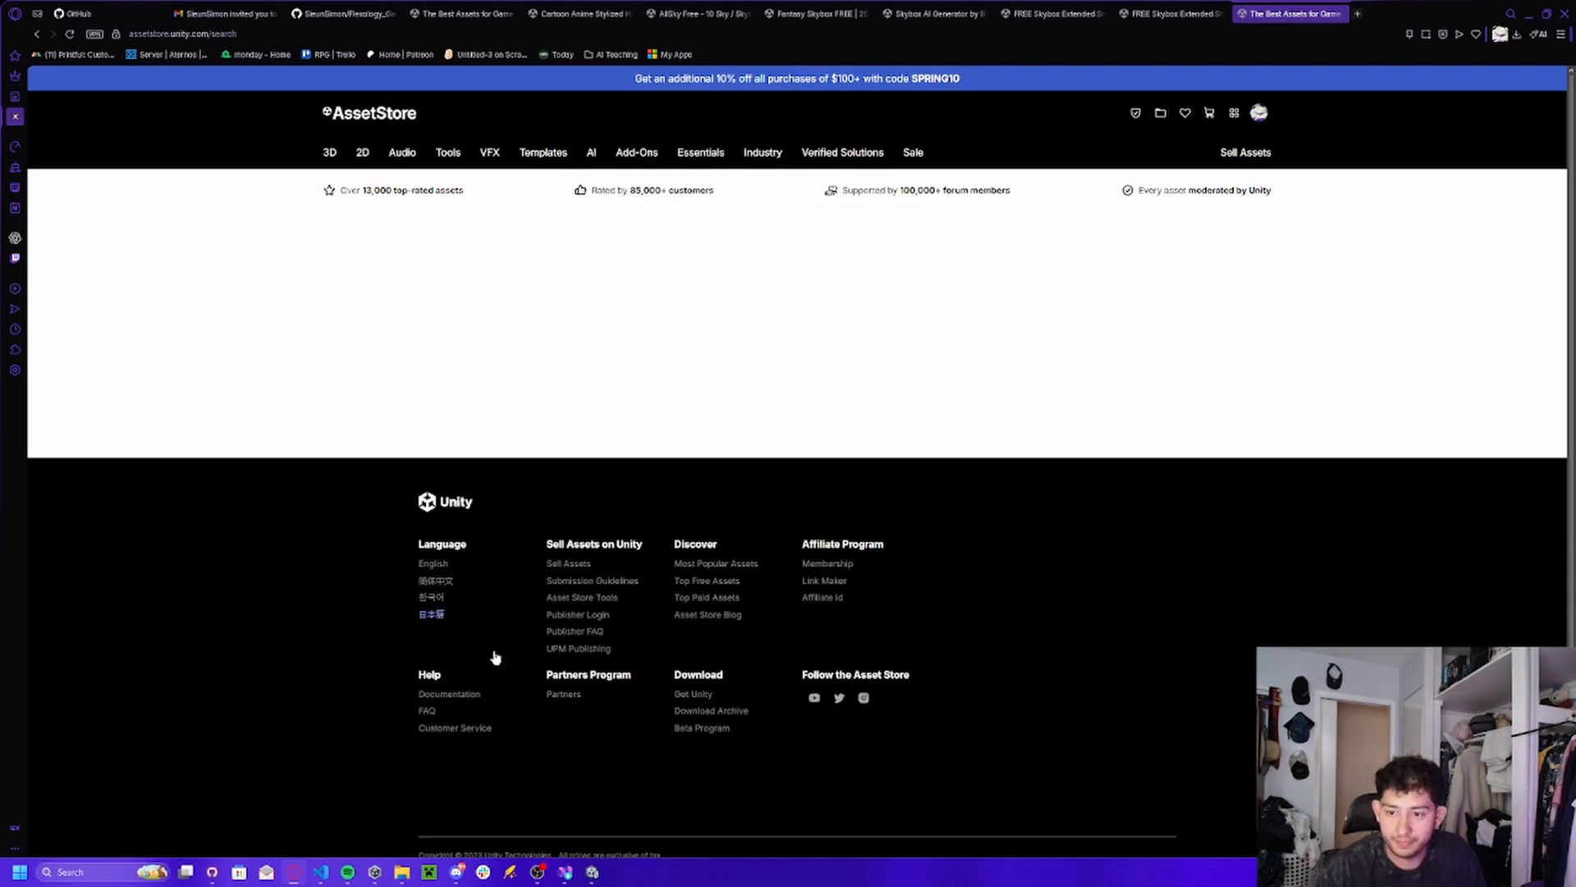
scroll(524, 711, "down", 2)
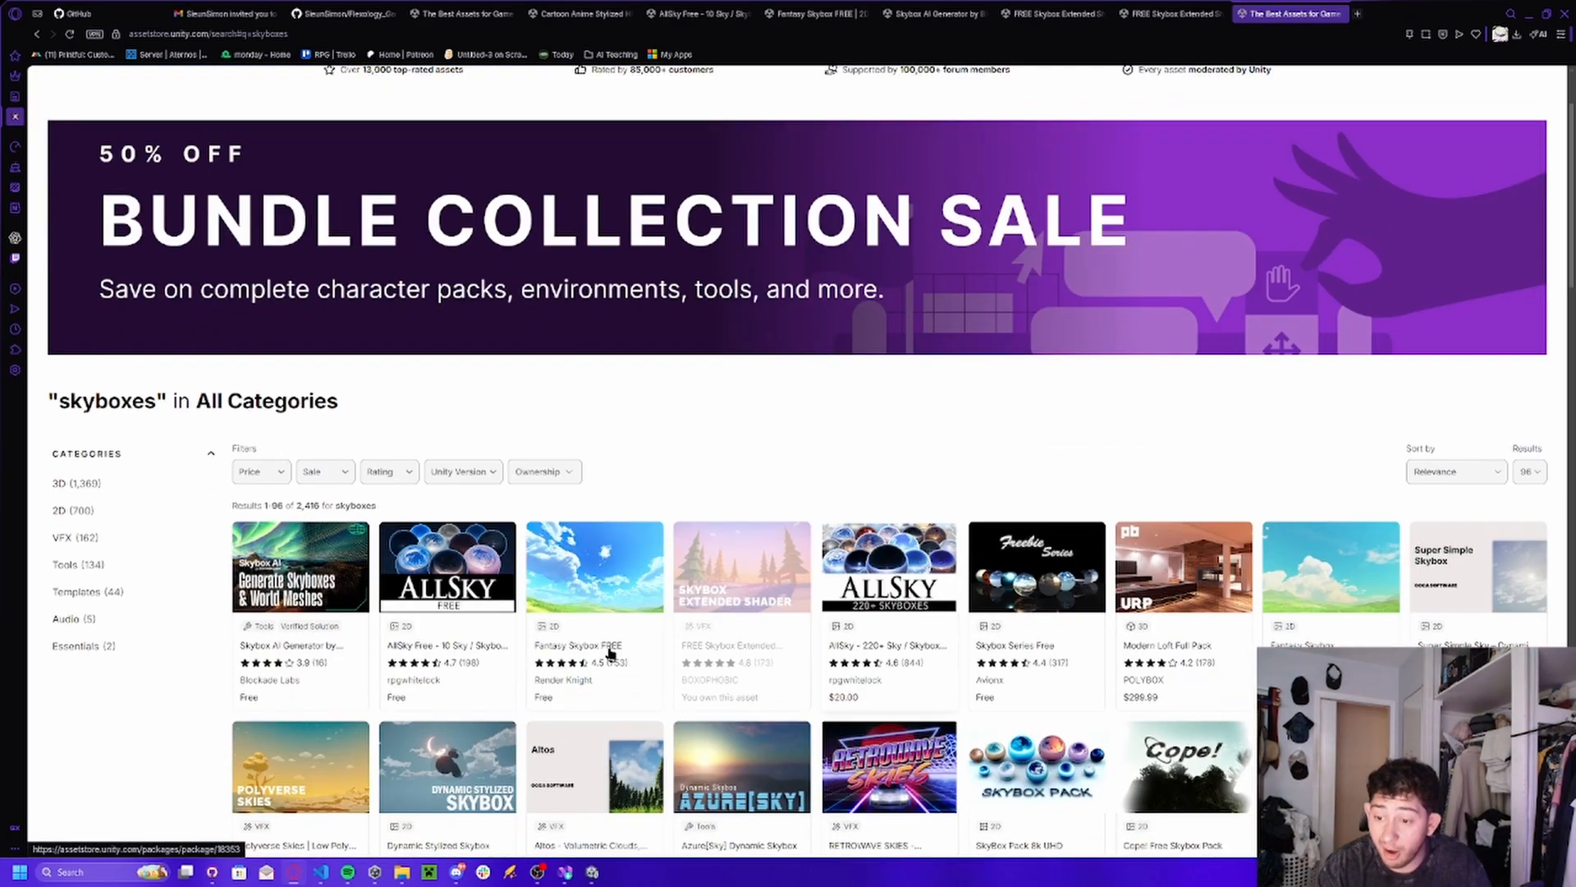
left_click(727, 584)
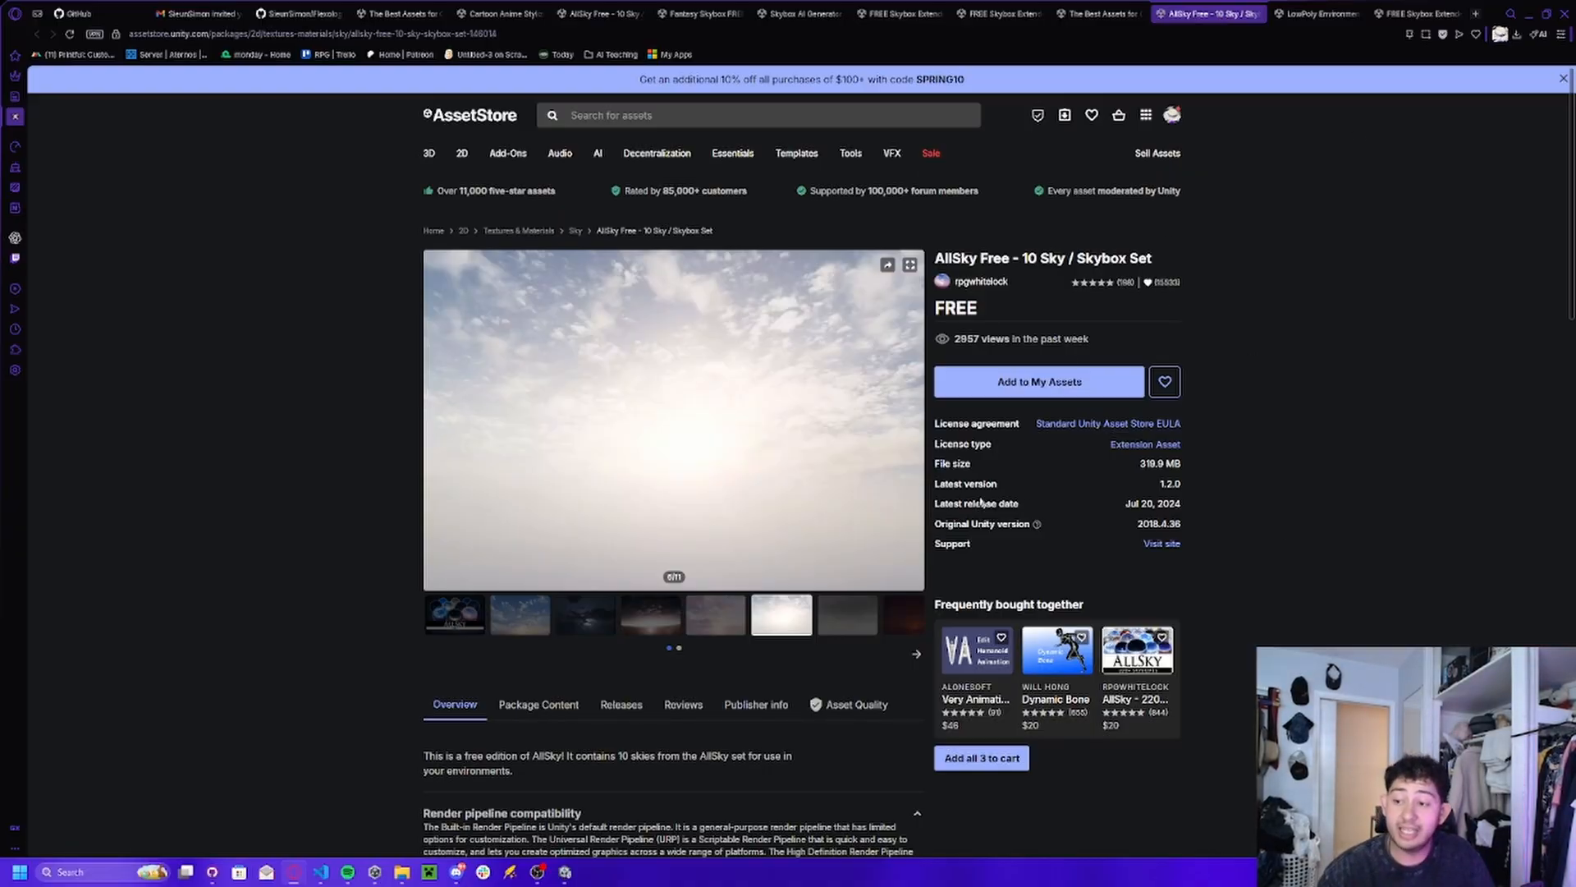
Add AllSky Free - 10 Sky / Skybox Set to My Assets, accepting the terms, and open it in Unity's Package Manager.
left_click(1039, 382)
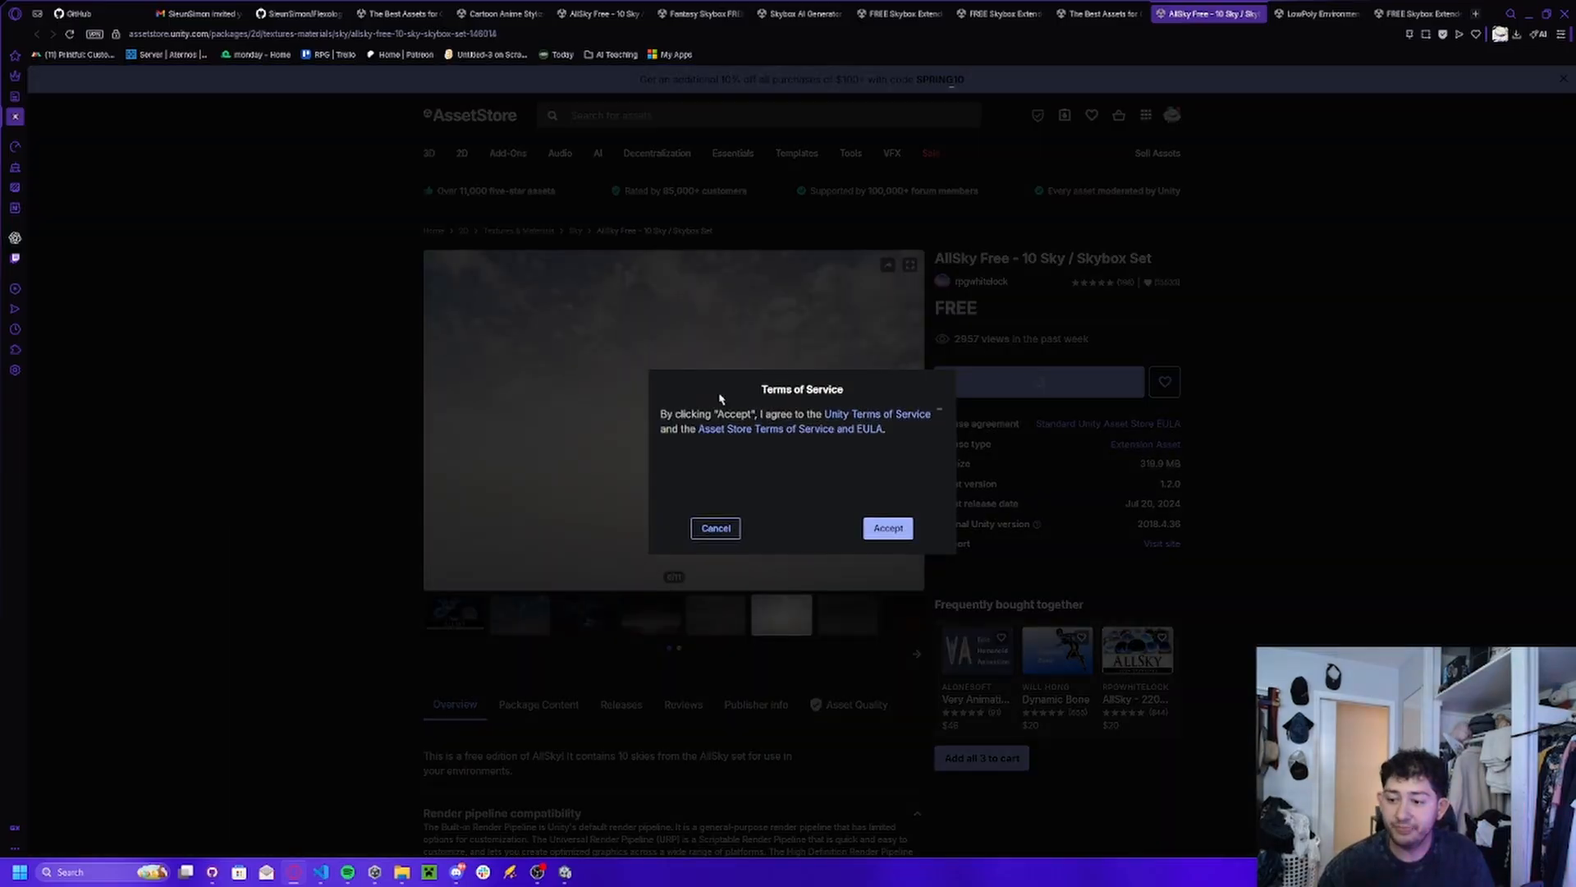
left_click(874, 528)
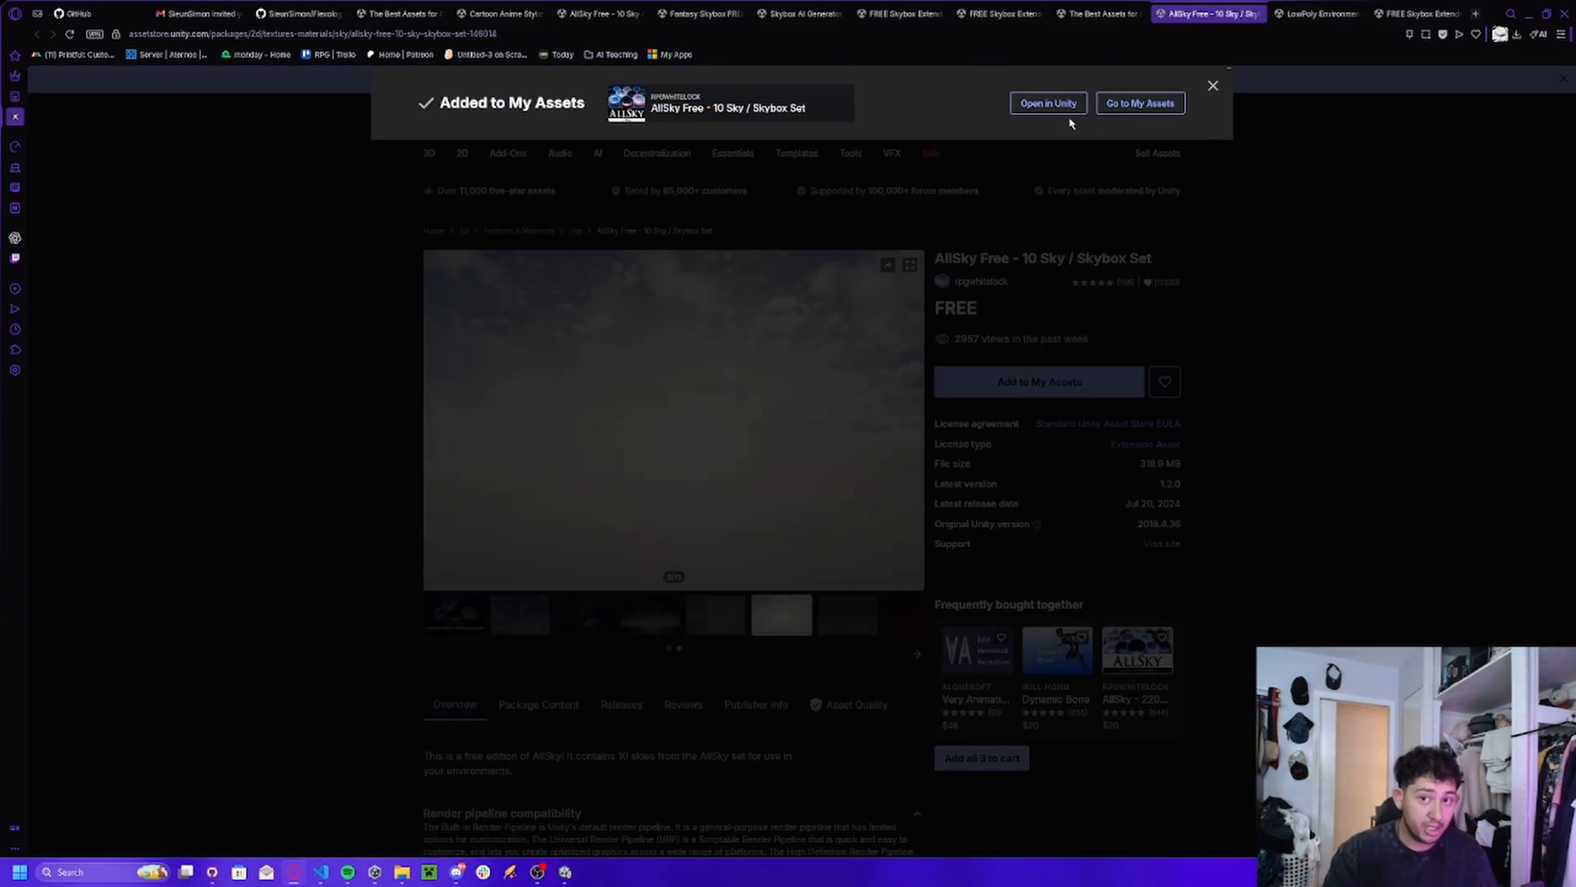
left_click(1046, 103)
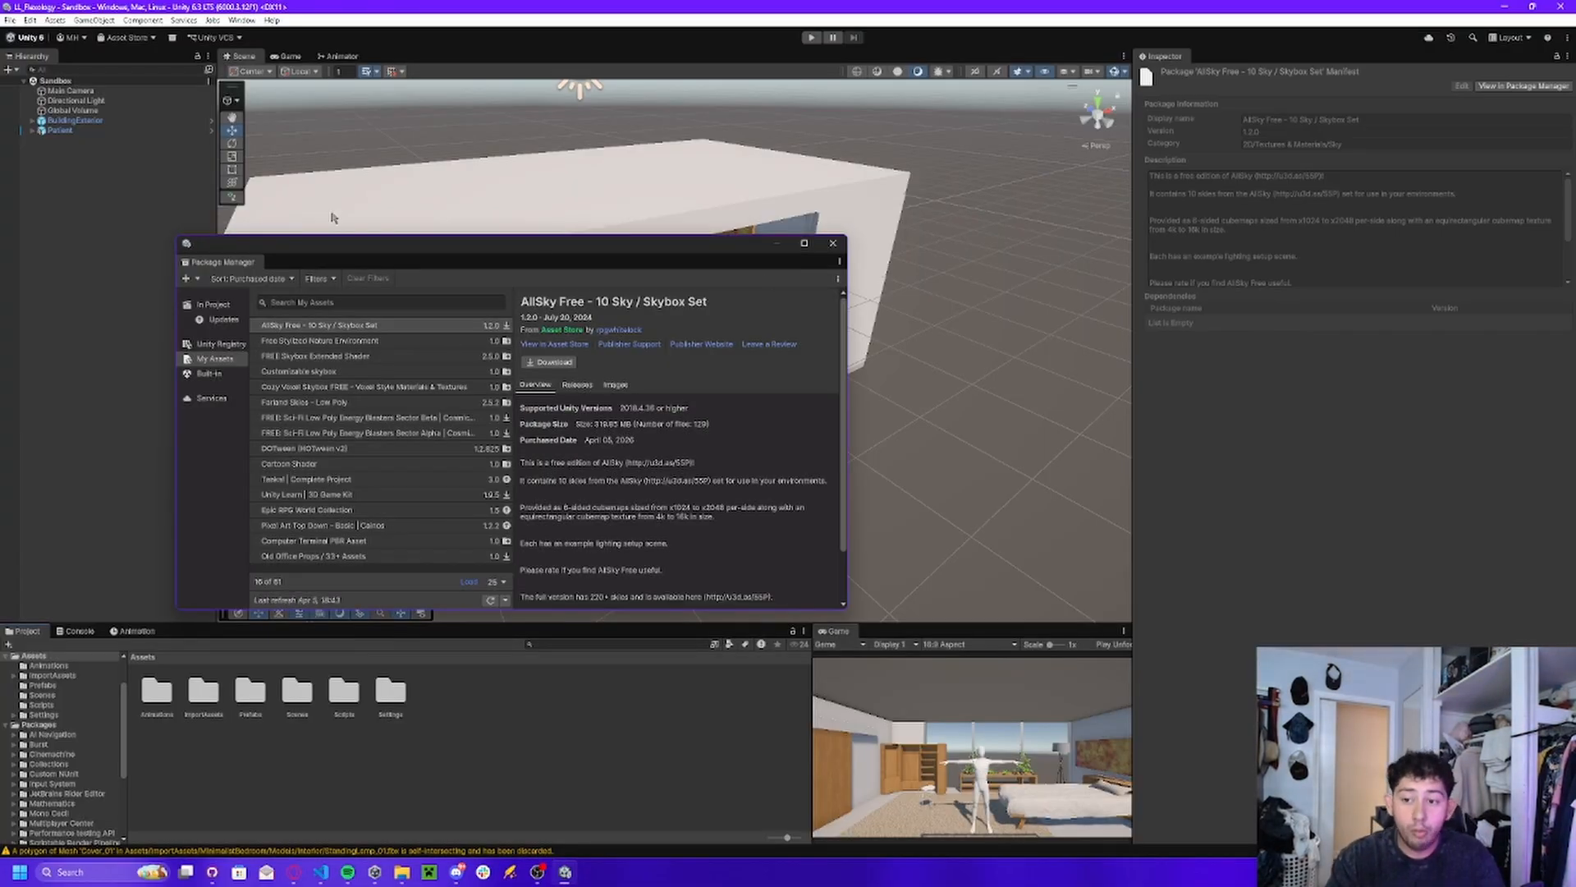
Download AllSky Free - 10 Sky / Skybox Set, import all of its files into the project and close the Package Manager.
left_click(558, 365)
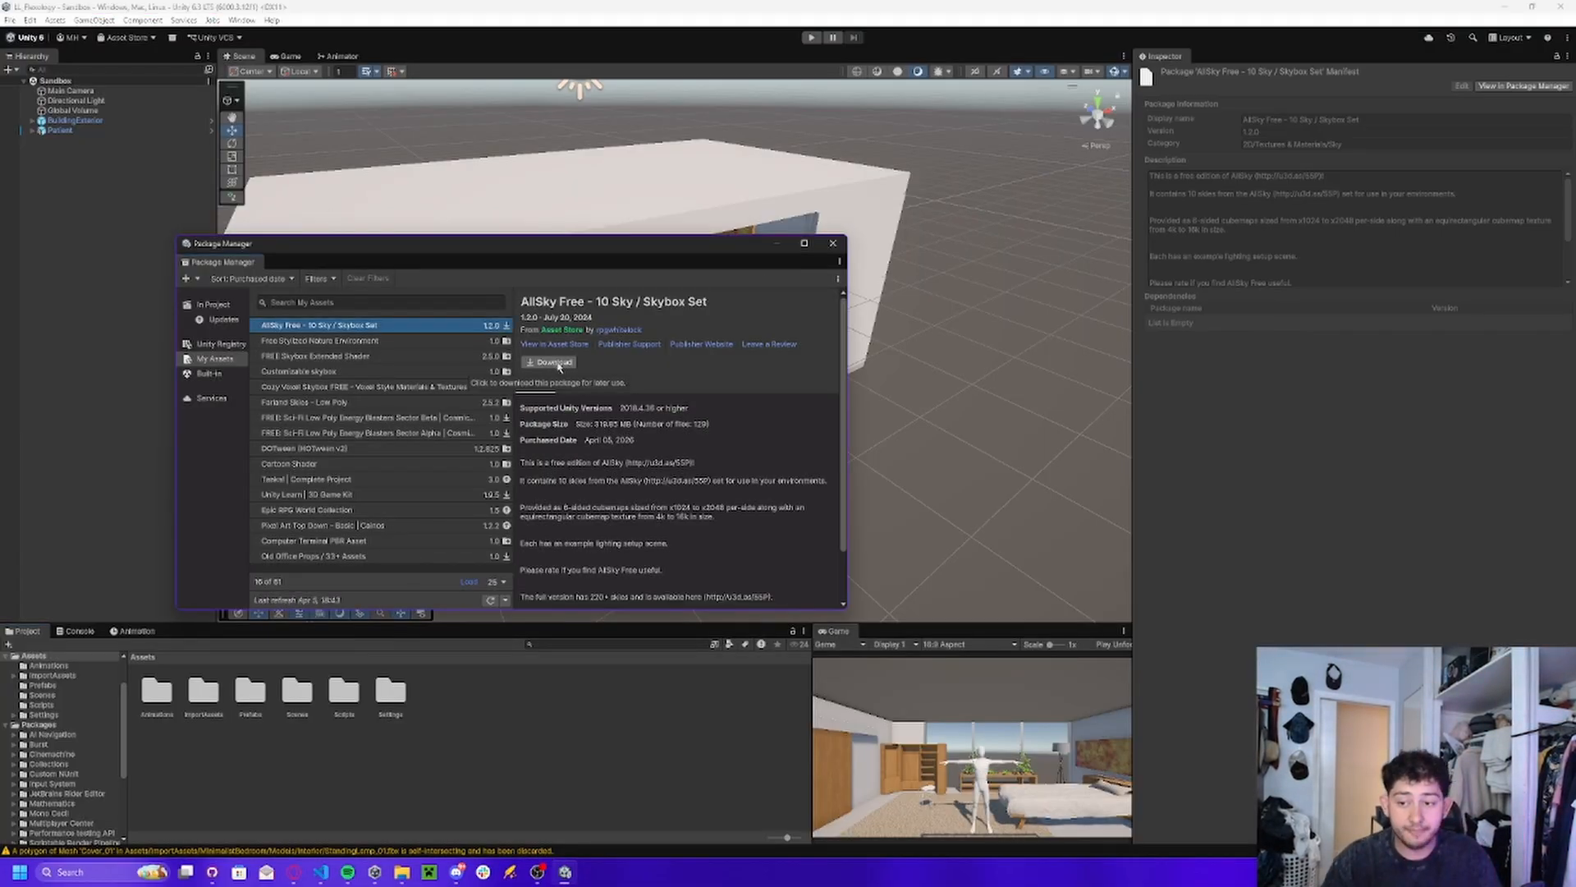
left_click(558, 363)
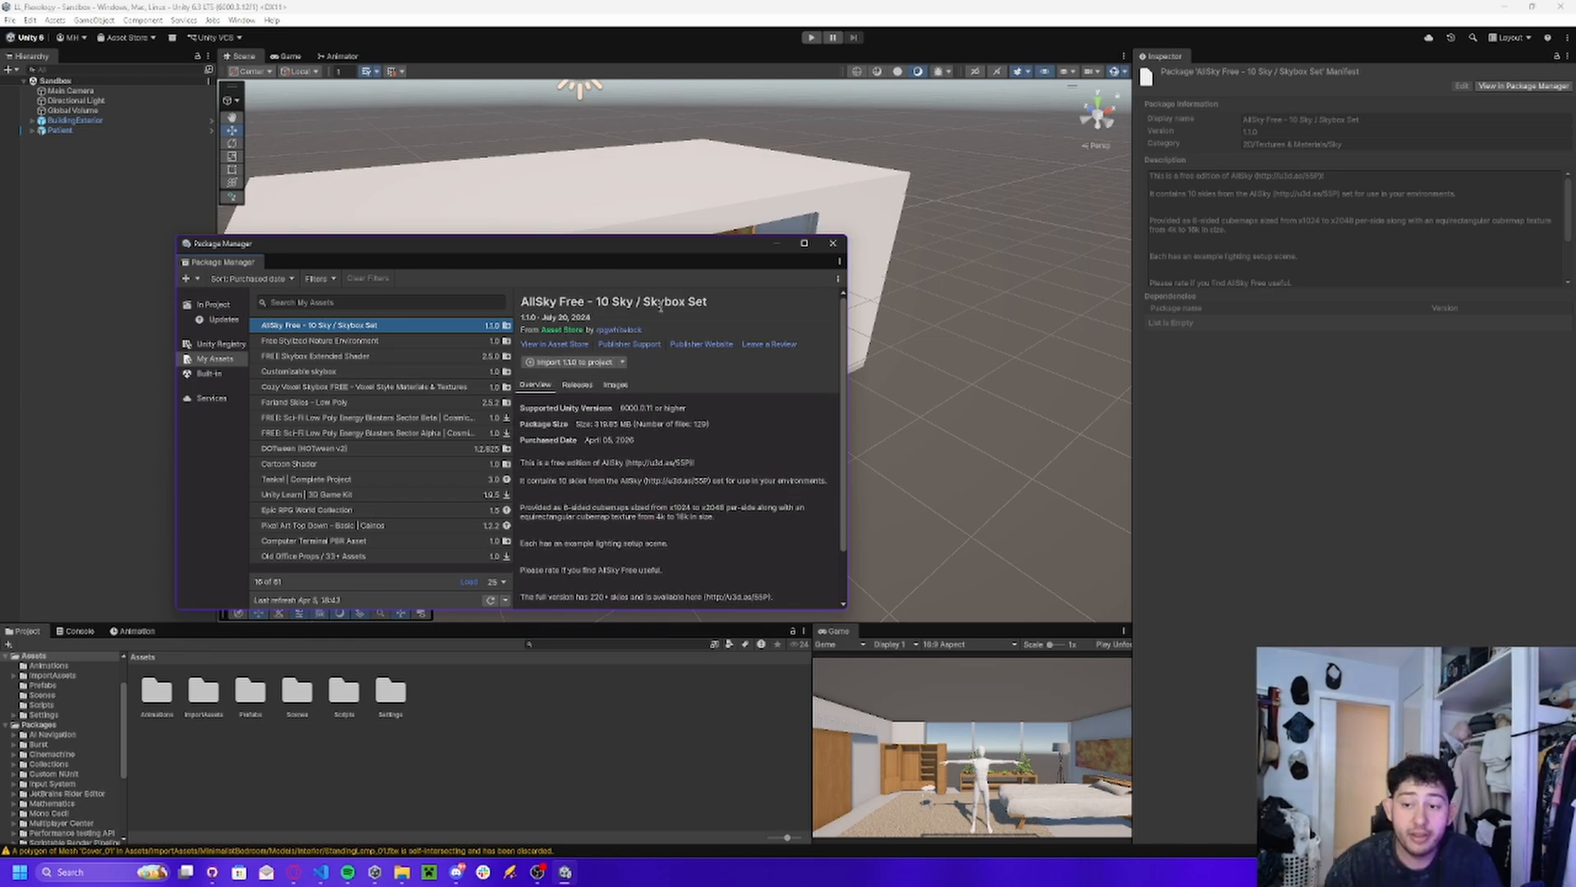
left_click(582, 362)
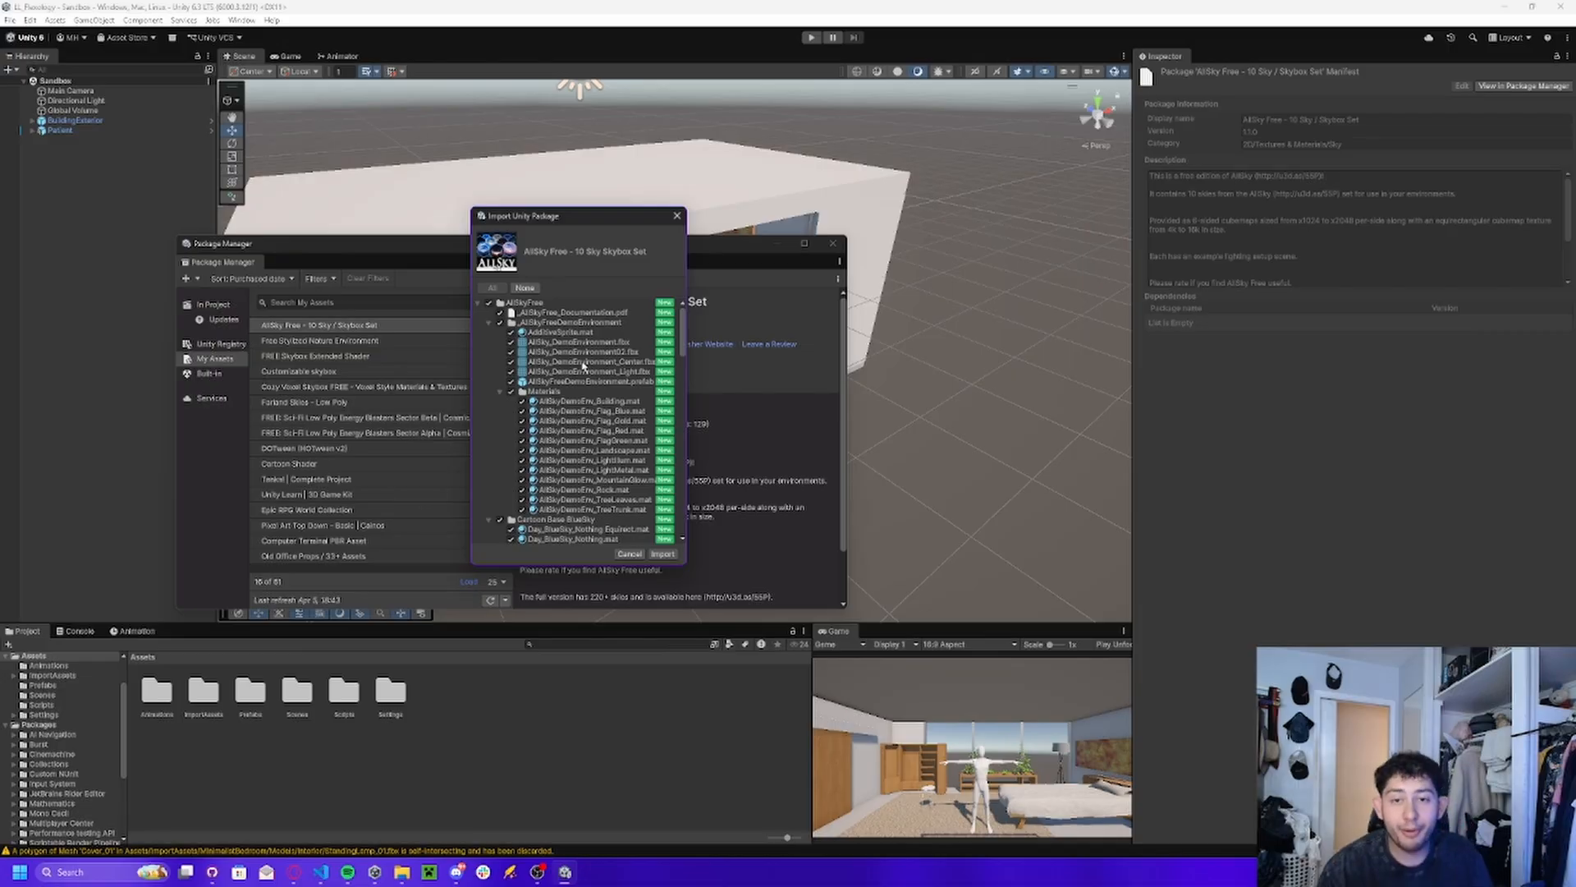
left_click(491, 301)
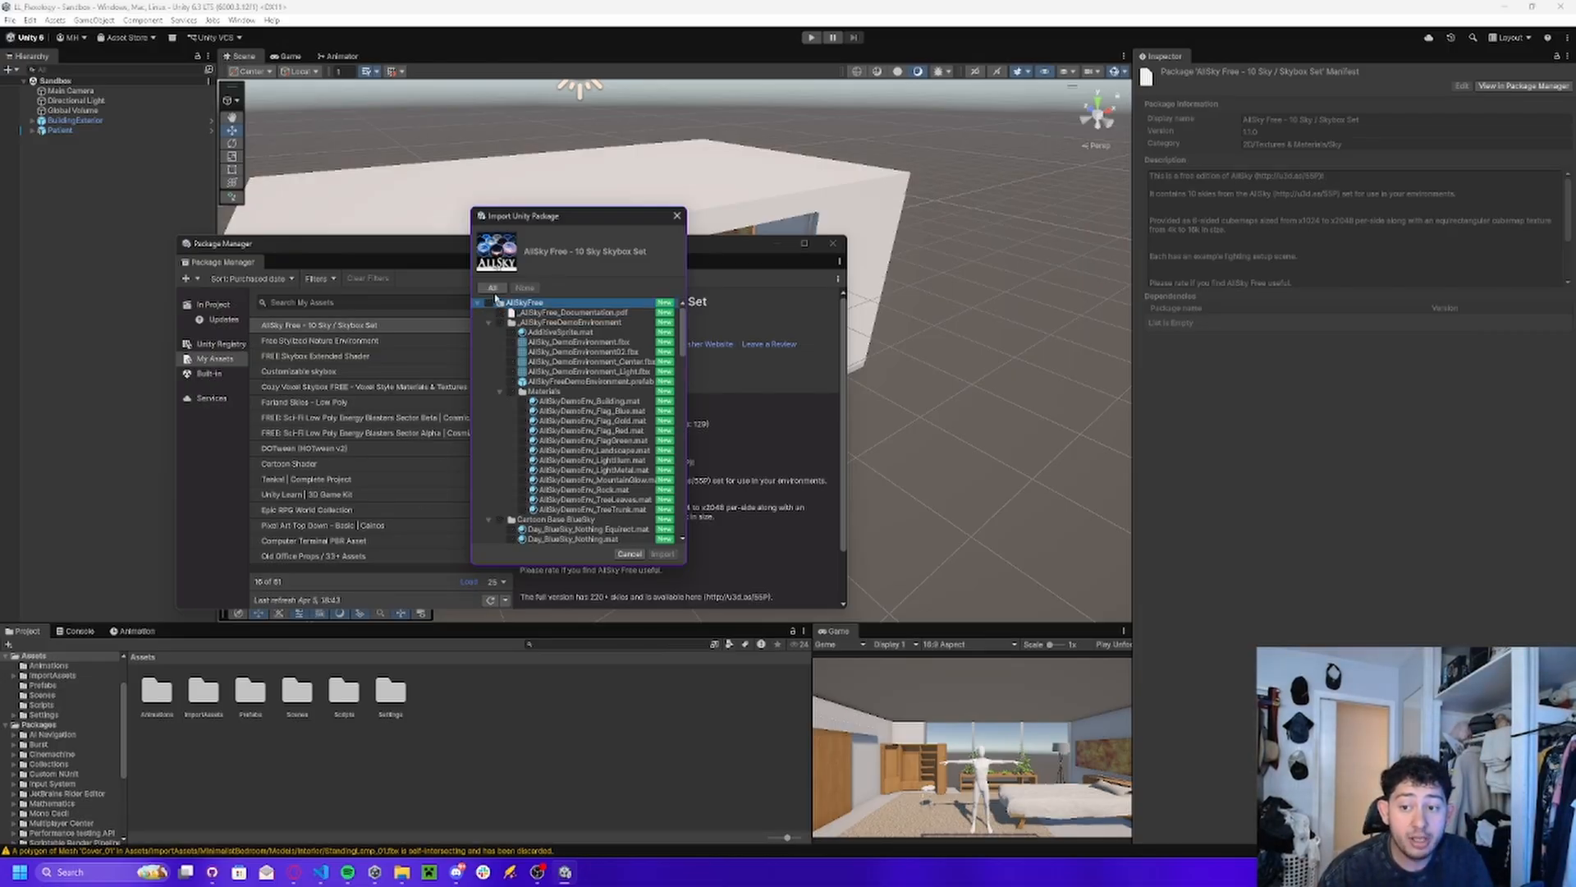
left_click(493, 287)
left_click(524, 431)
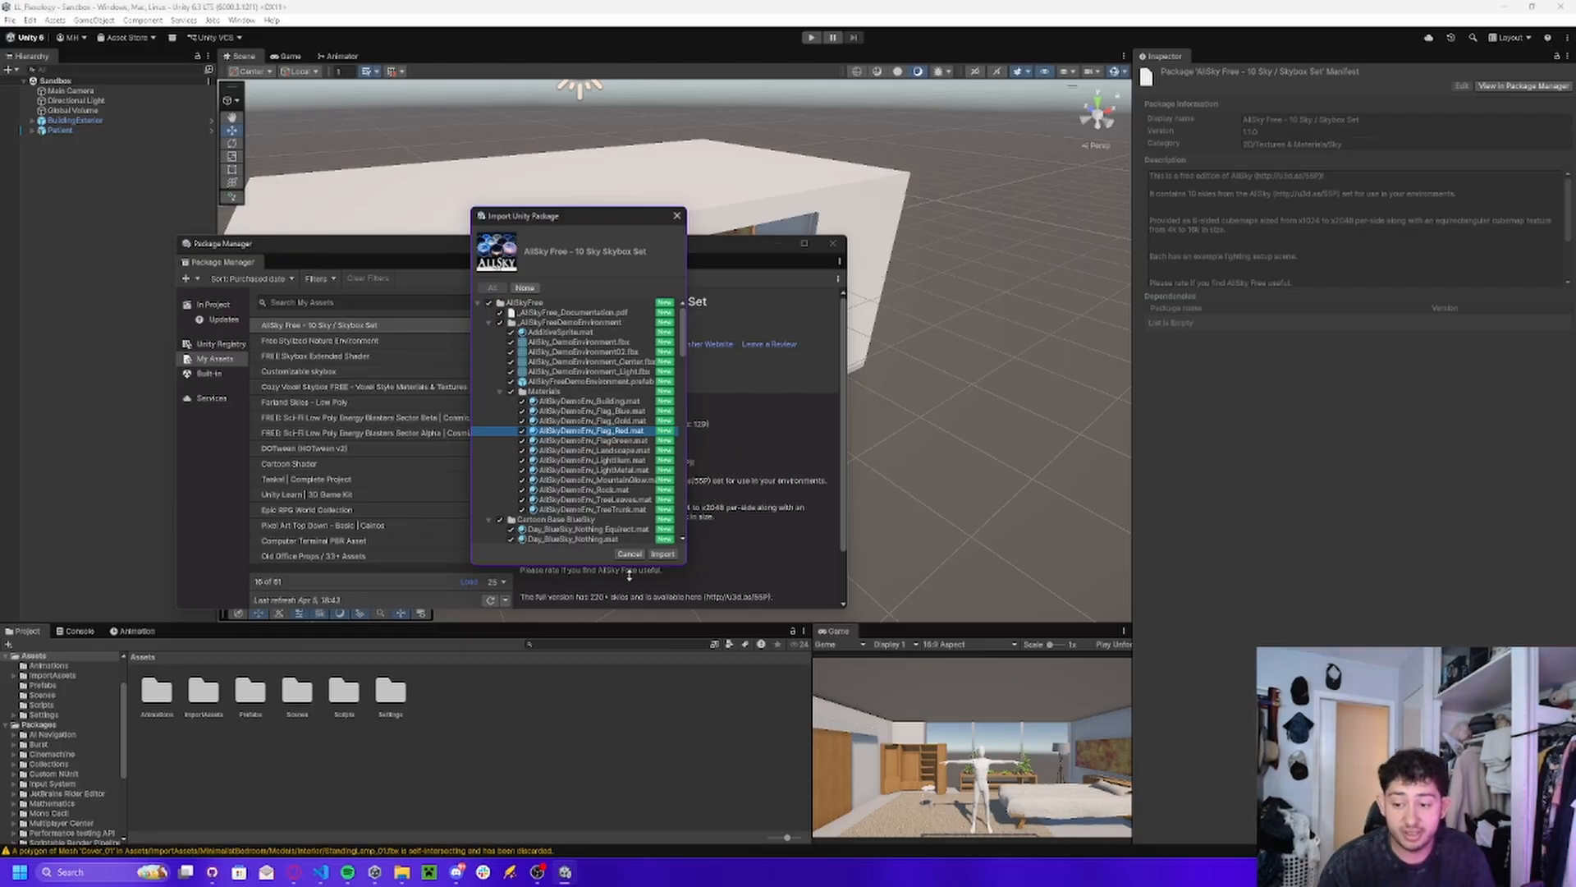
left_click(662, 555)
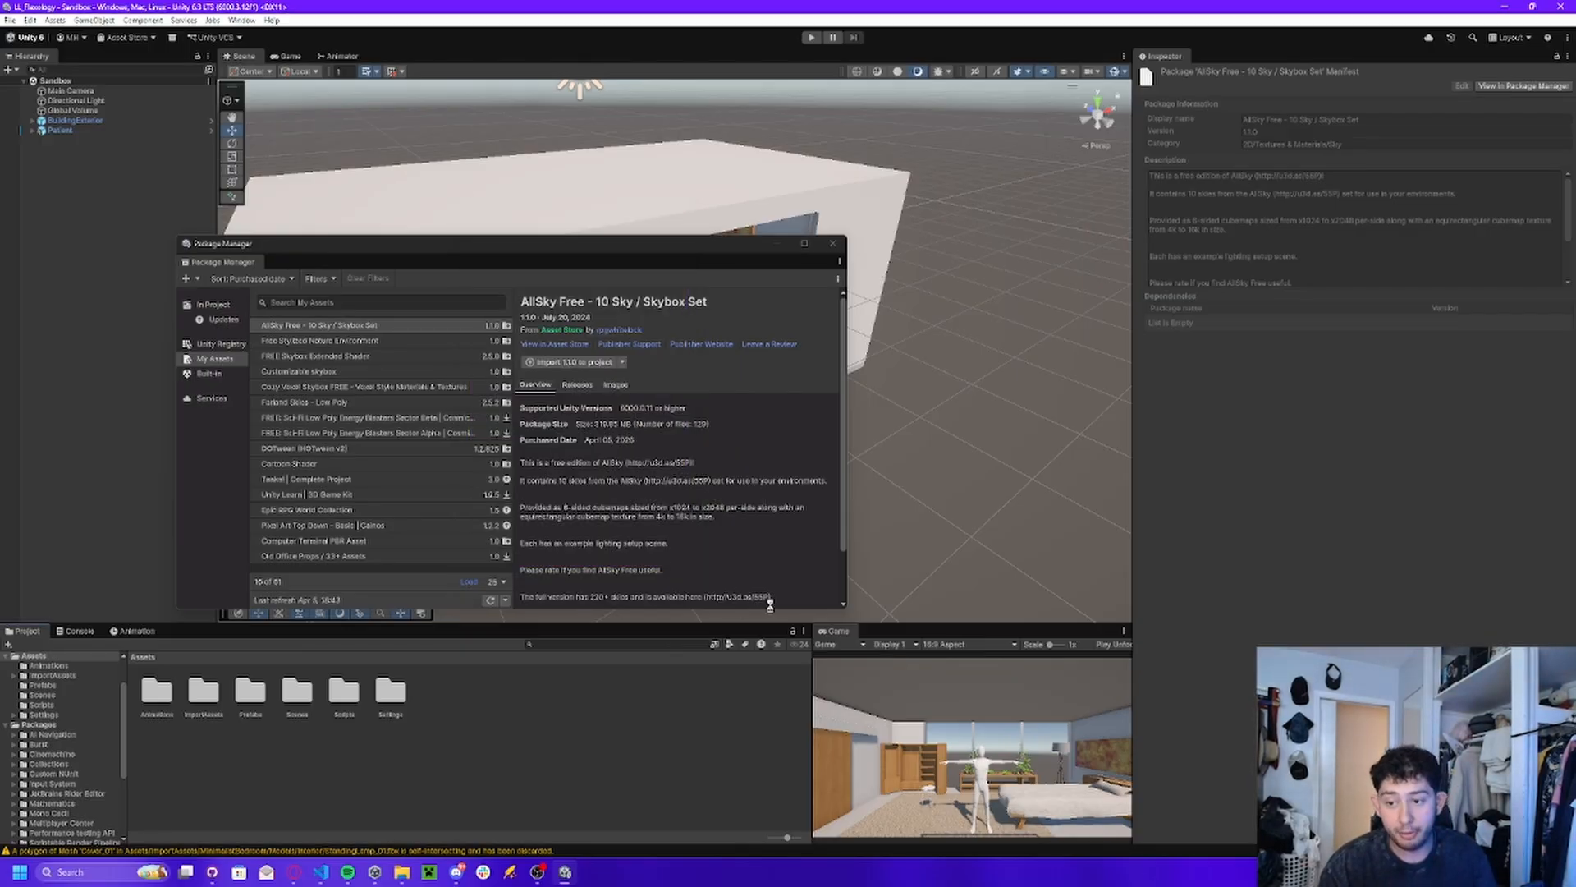
left_click(618, 742)
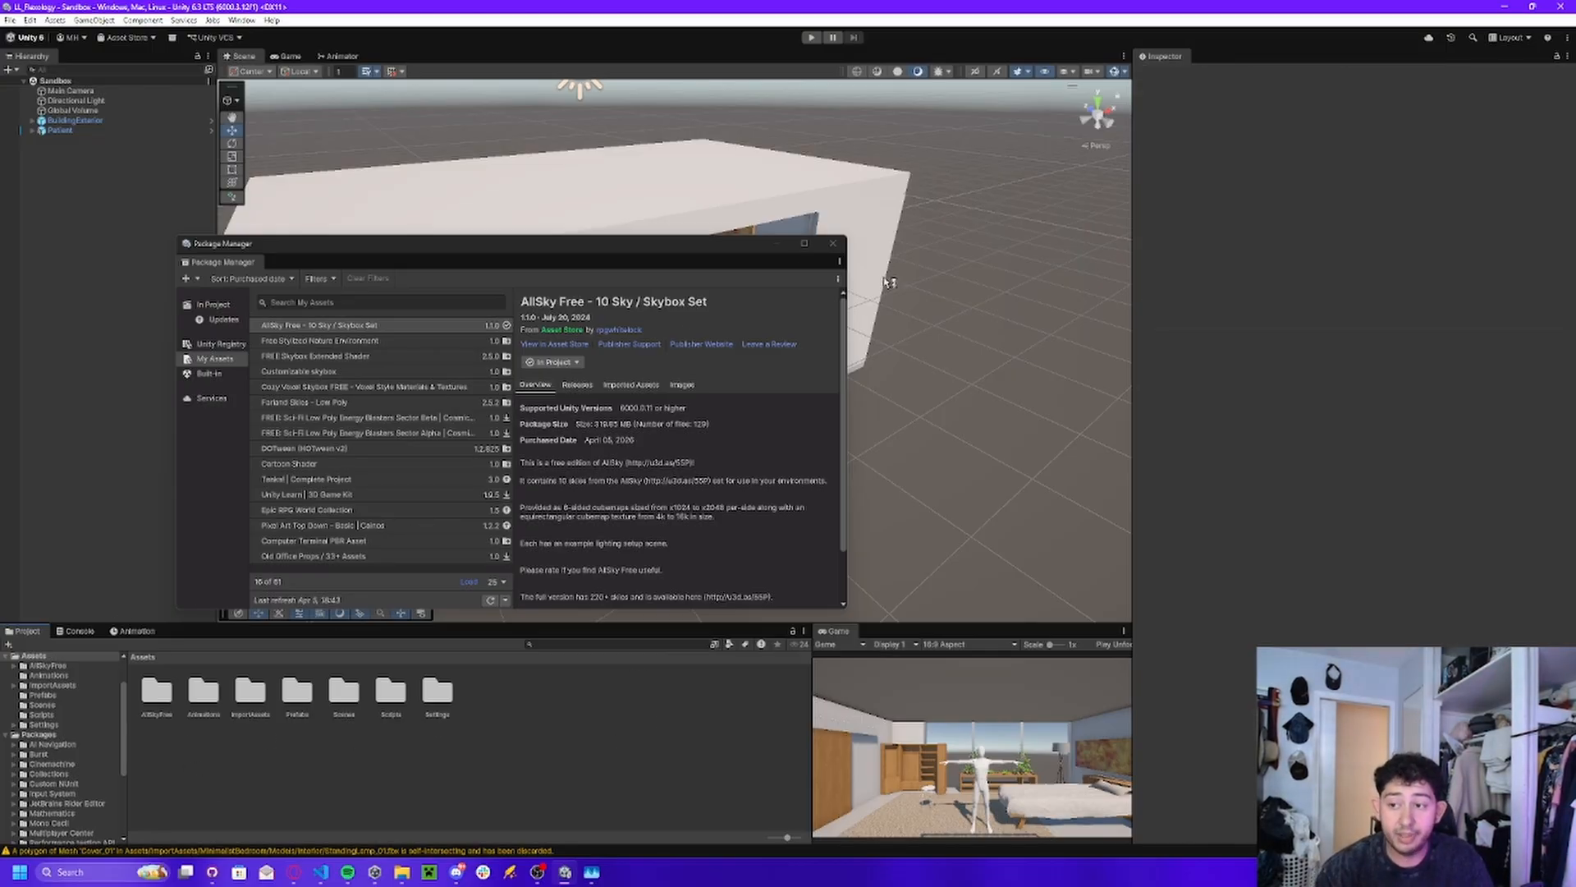
left_click(832, 243)
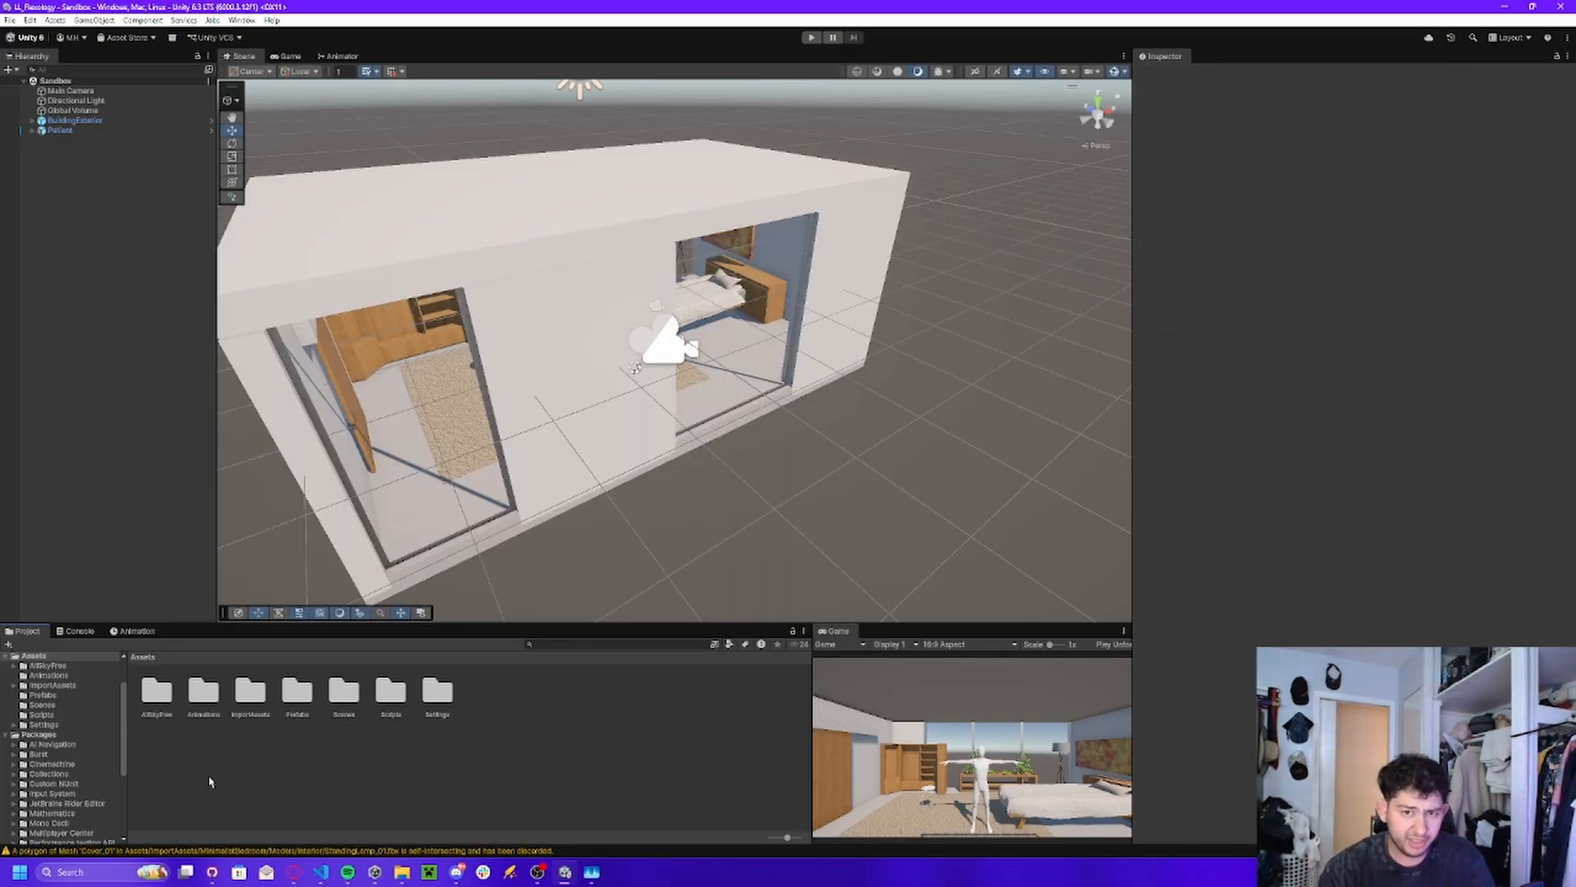
Move the AllSkyFree folder into the ImportAssets folder and open ImportAssets.
double_click(157, 711)
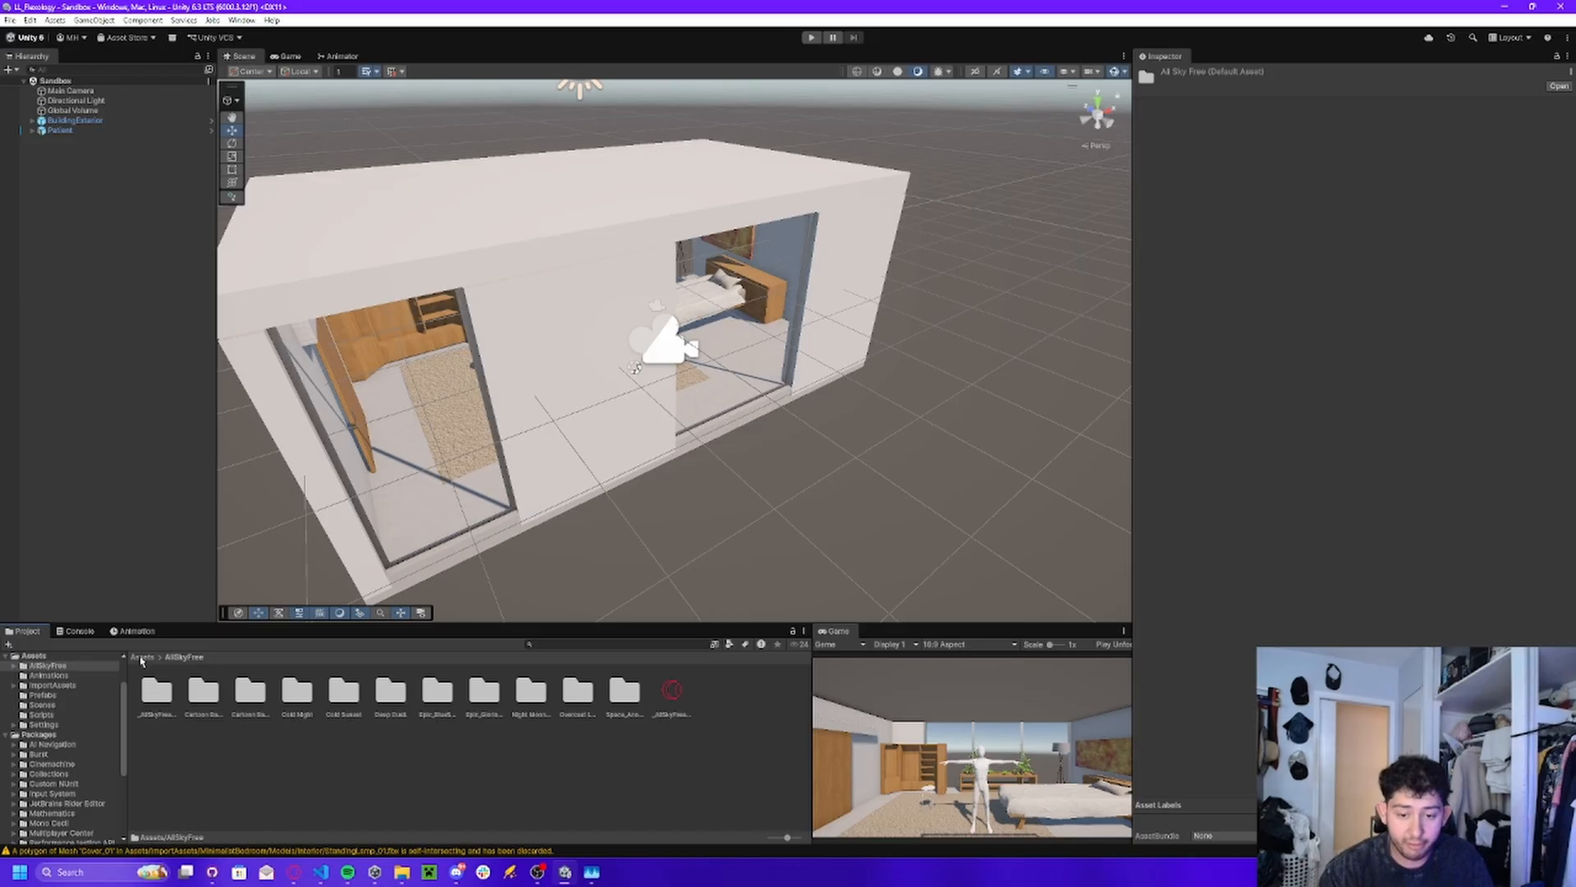
left_click(142, 657)
left_click_drag(159, 715, 253, 711)
double_click(199, 702)
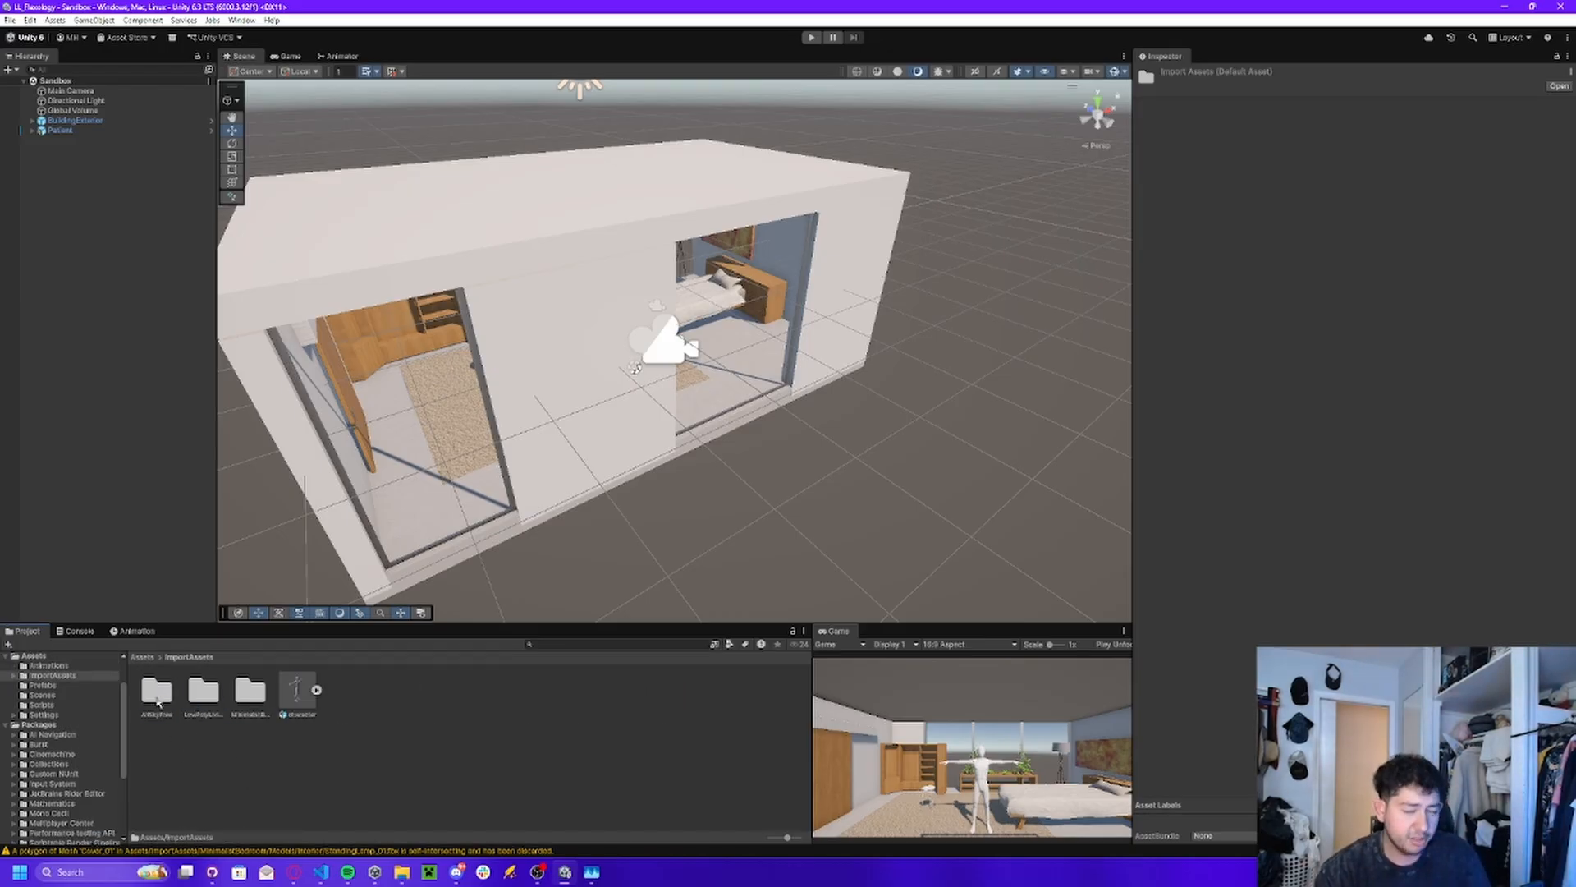
Apply a blue sky from AllSkyFree's Cartoon Base BlueSky folder as the scene's skybox and view it behind the building.
double_click(158, 698)
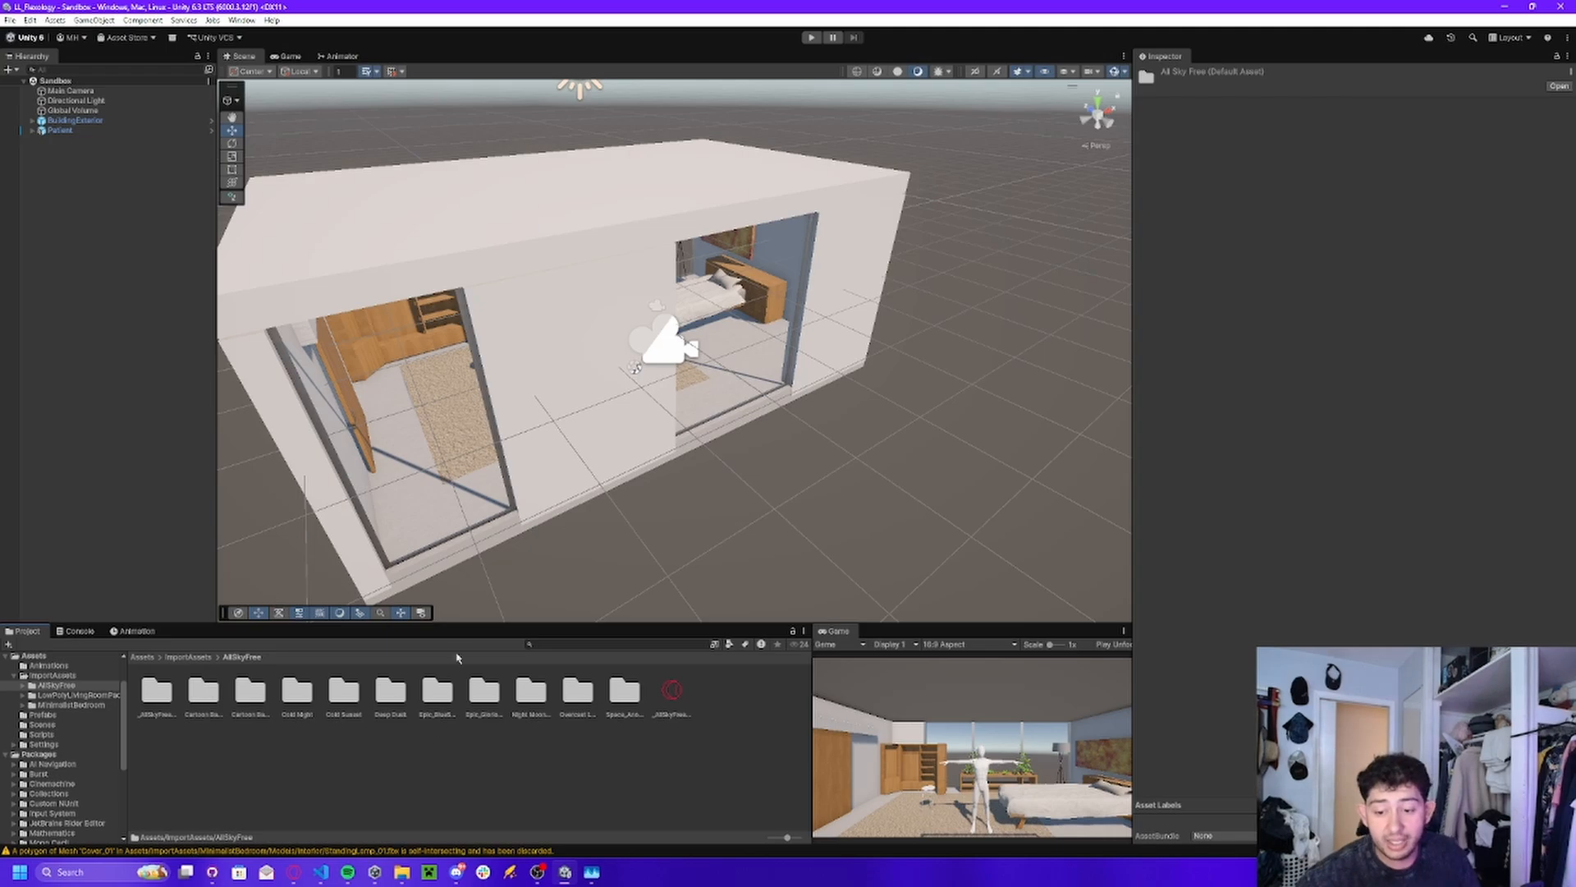
double_click(247, 698)
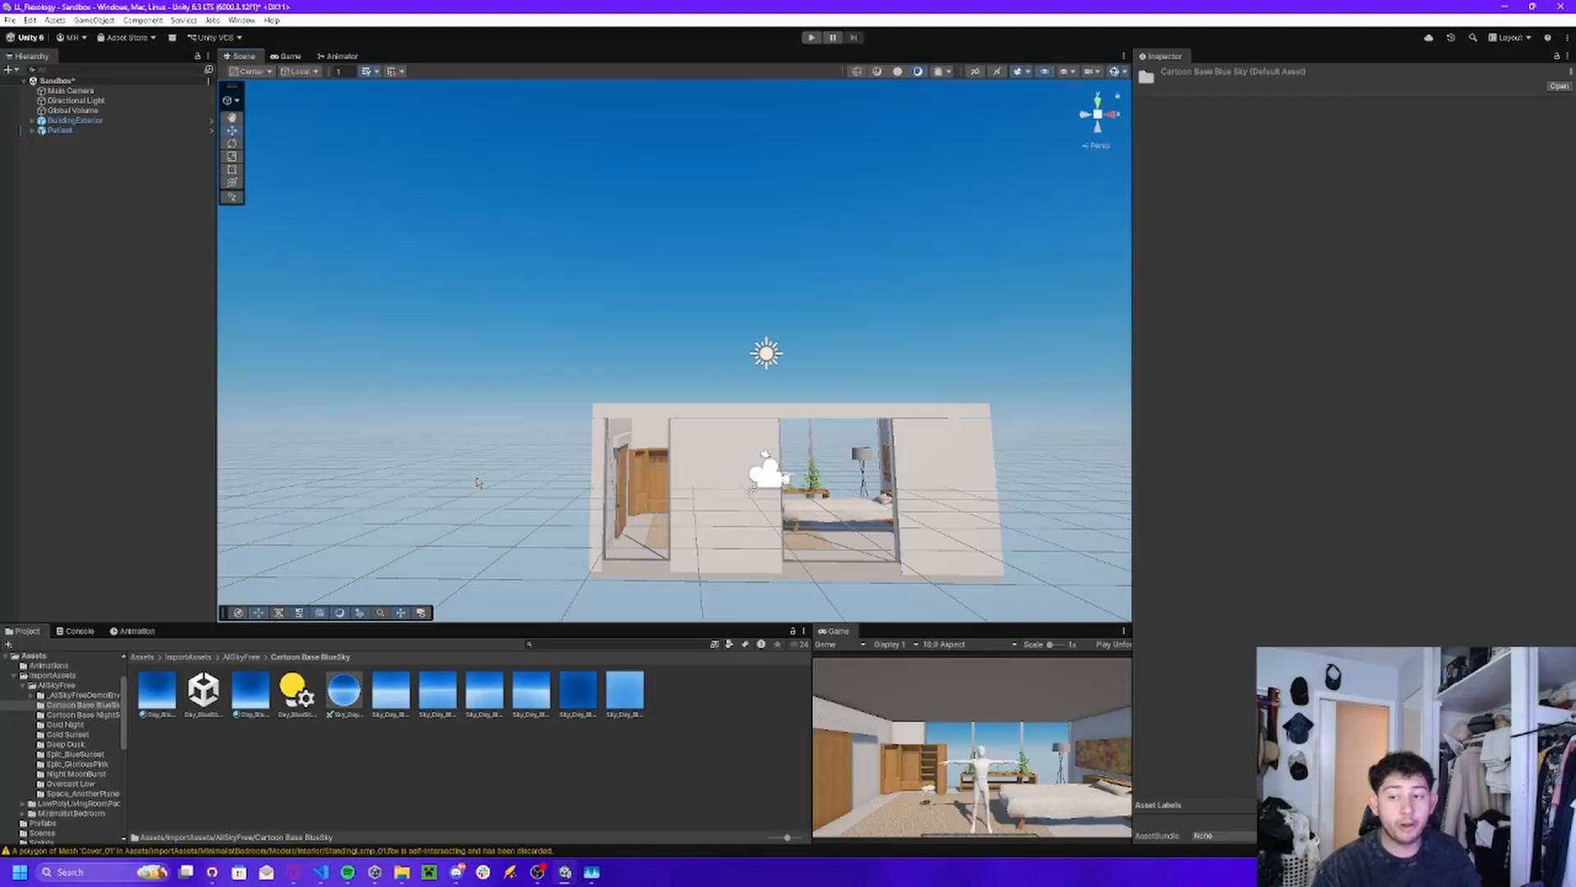
left_click_drag(475, 482, 596, 337, "alt")
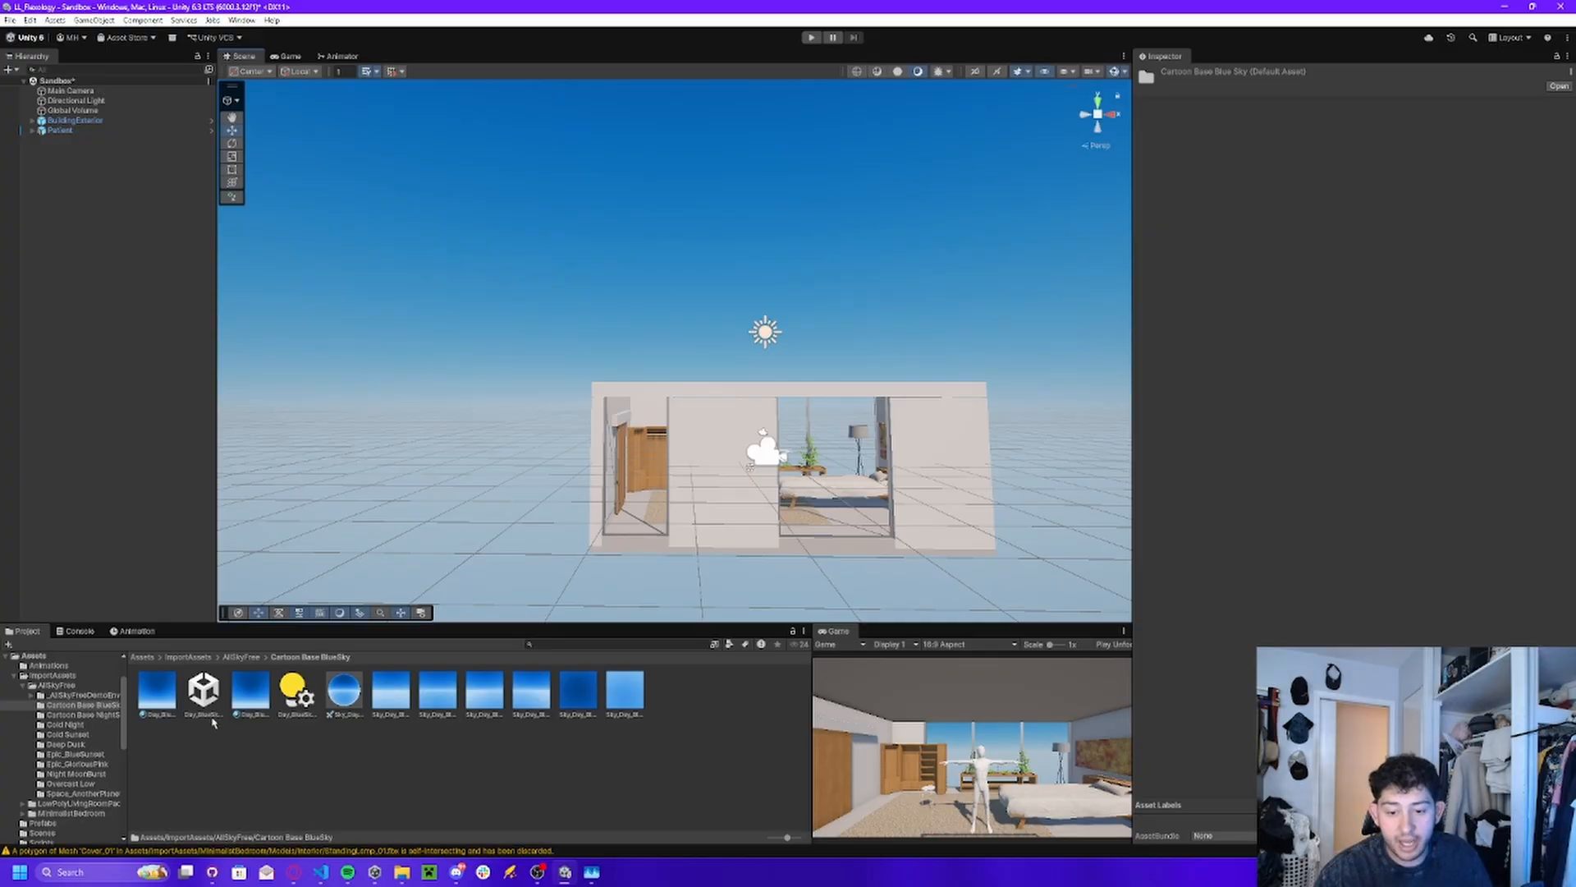
left_click(159, 698)
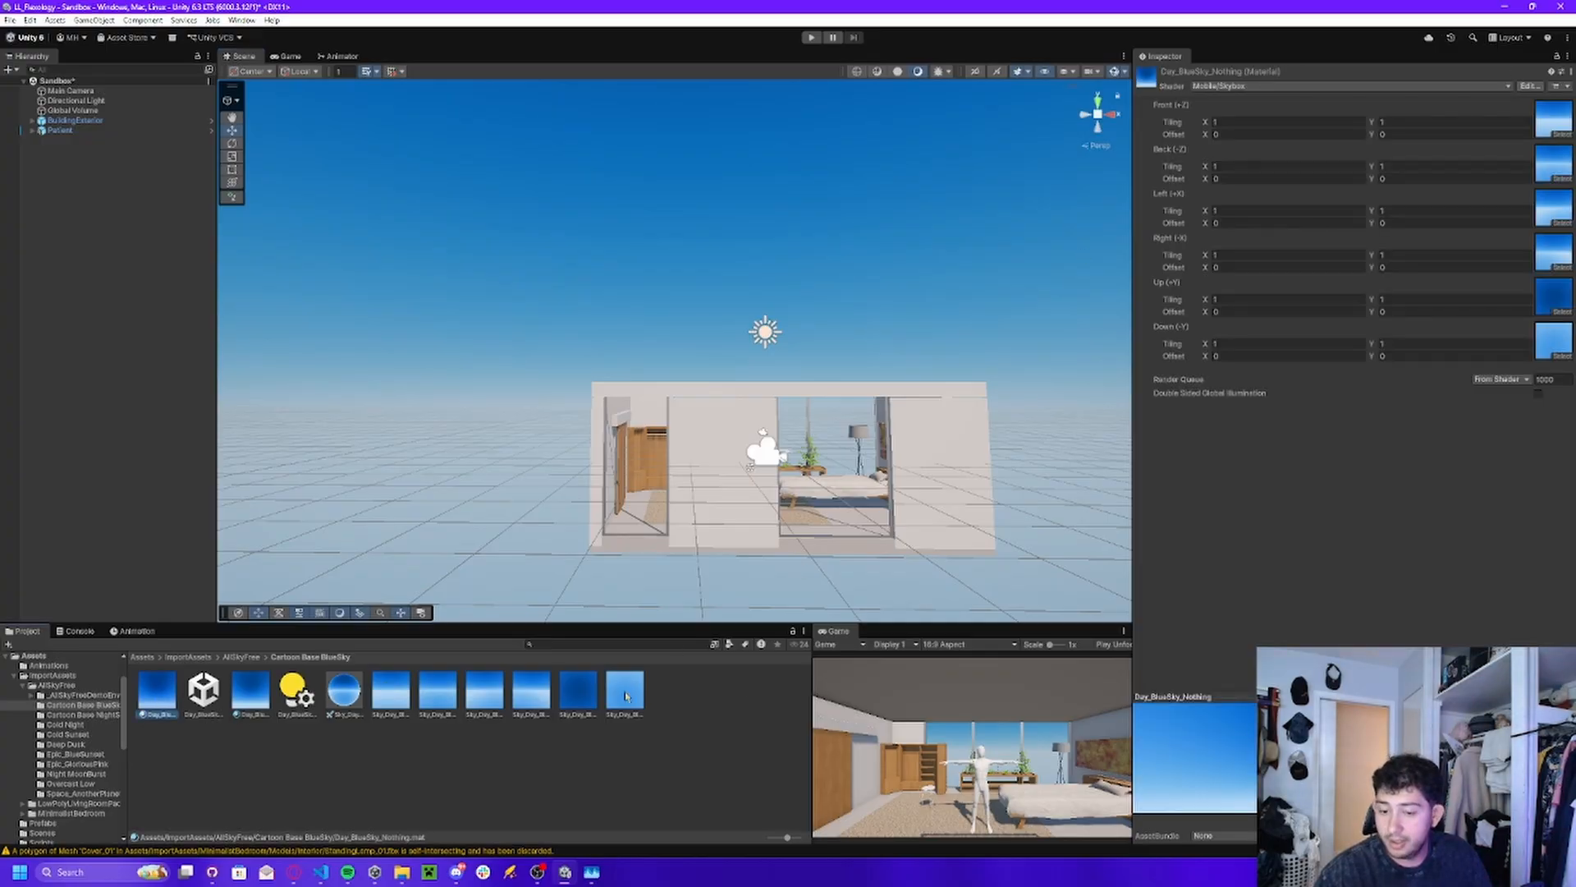
left_click(349, 698)
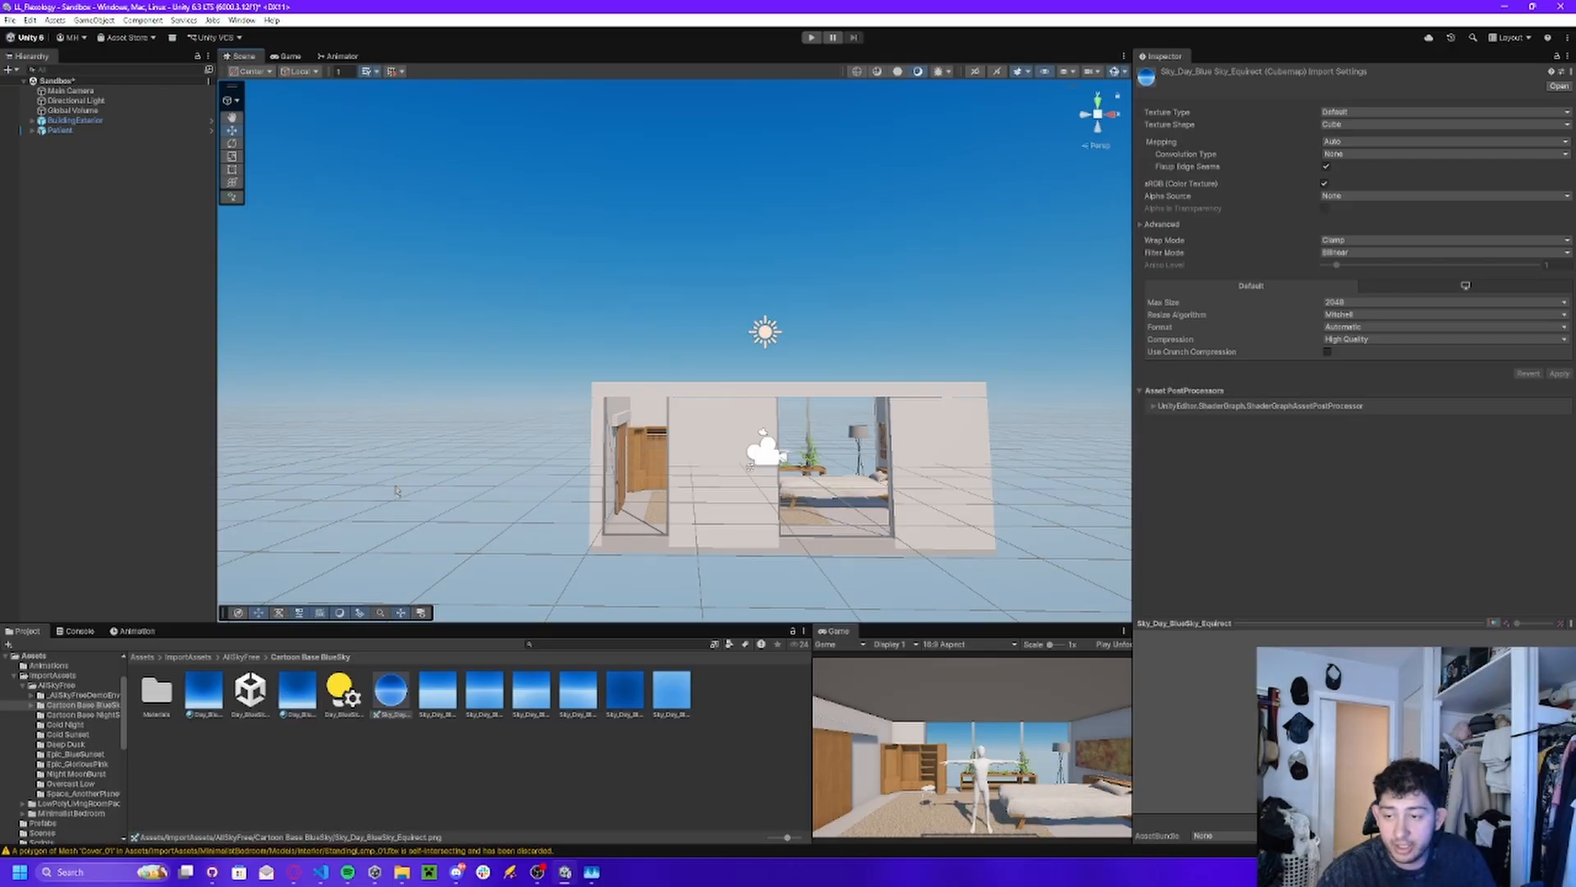
mouse_move(439, 398)
right_mouse_down()
mouse_move(503, 440)
mouse_move(462, 382)
mouse_move(449, 410)
right_mouse_up()
key("d")
key("w")
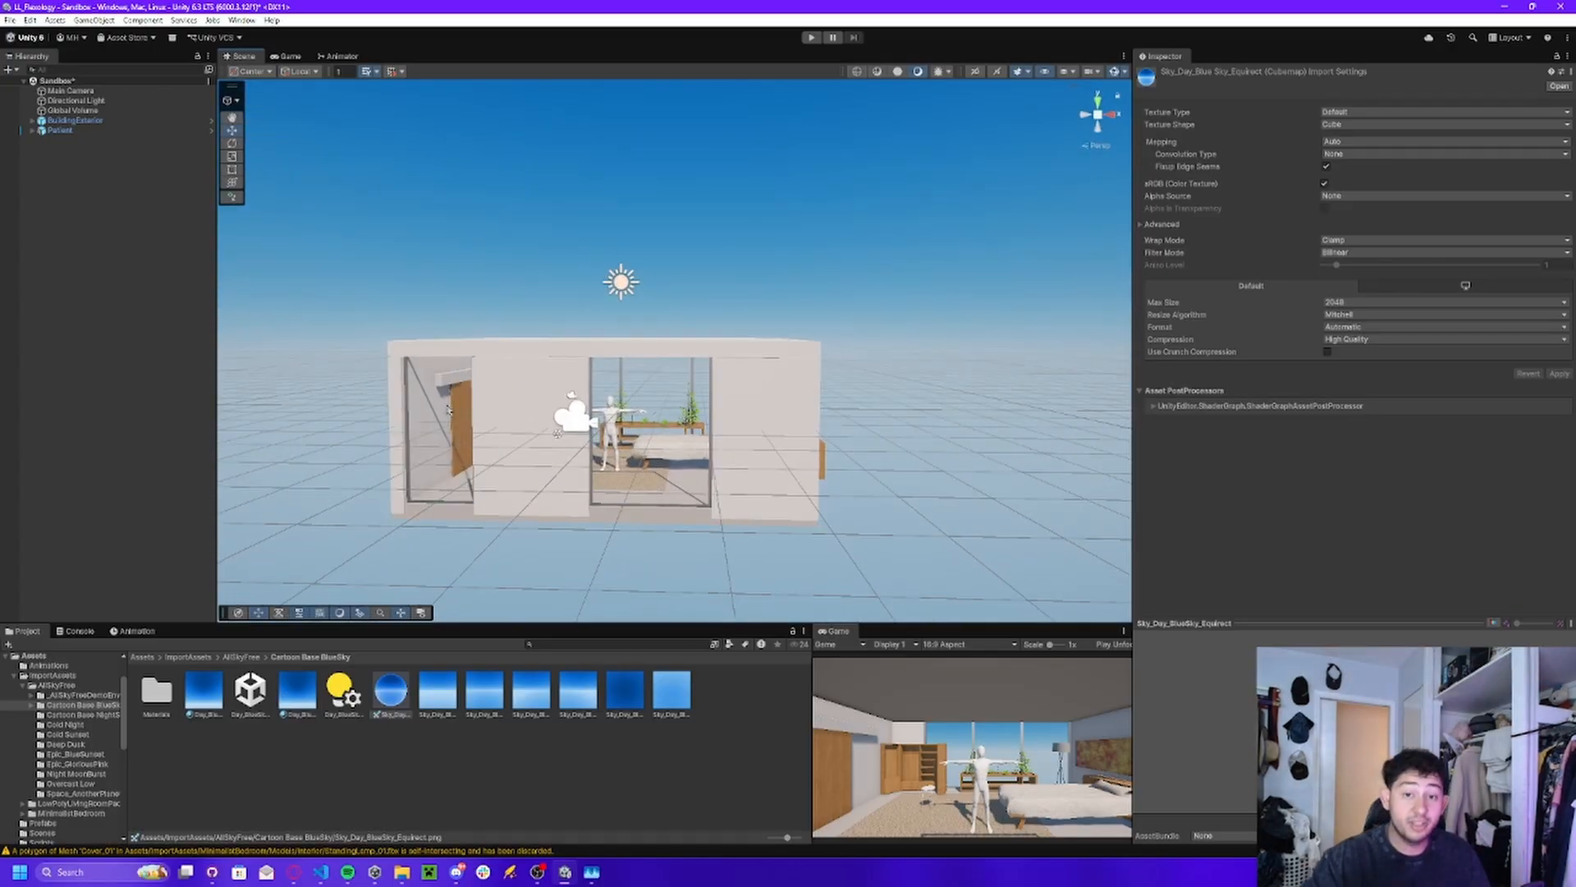
Add the AllSky_DemoEnvironment02 model from the _AllSkyFreeDemoEnvironment folder to the Sandbox scene.
left_click(241, 657)
double_click(156, 689)
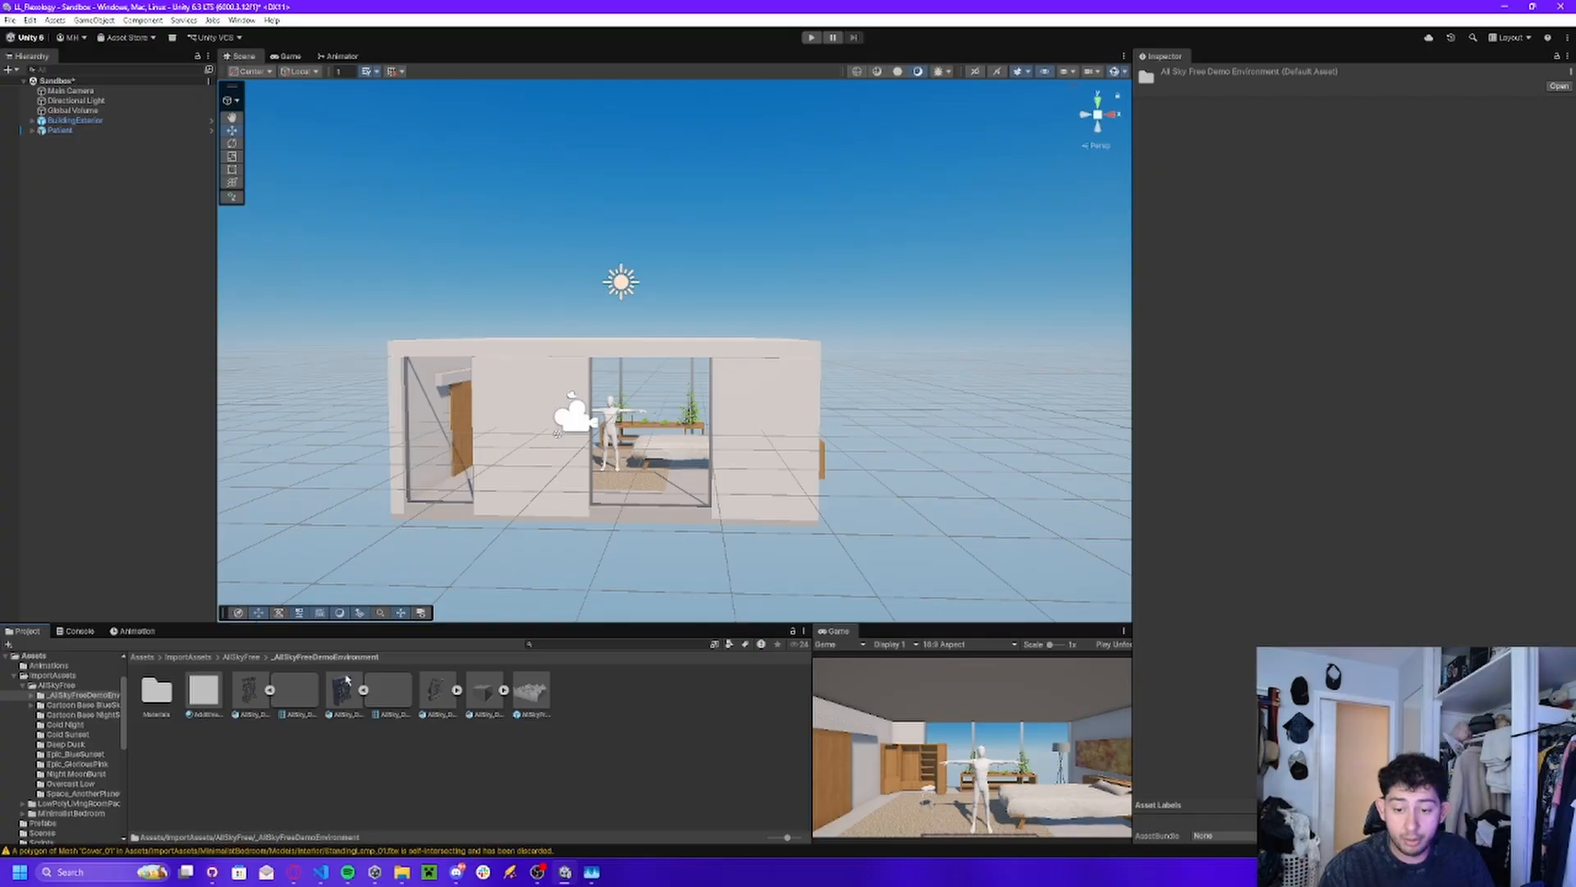
left_click(363, 691)
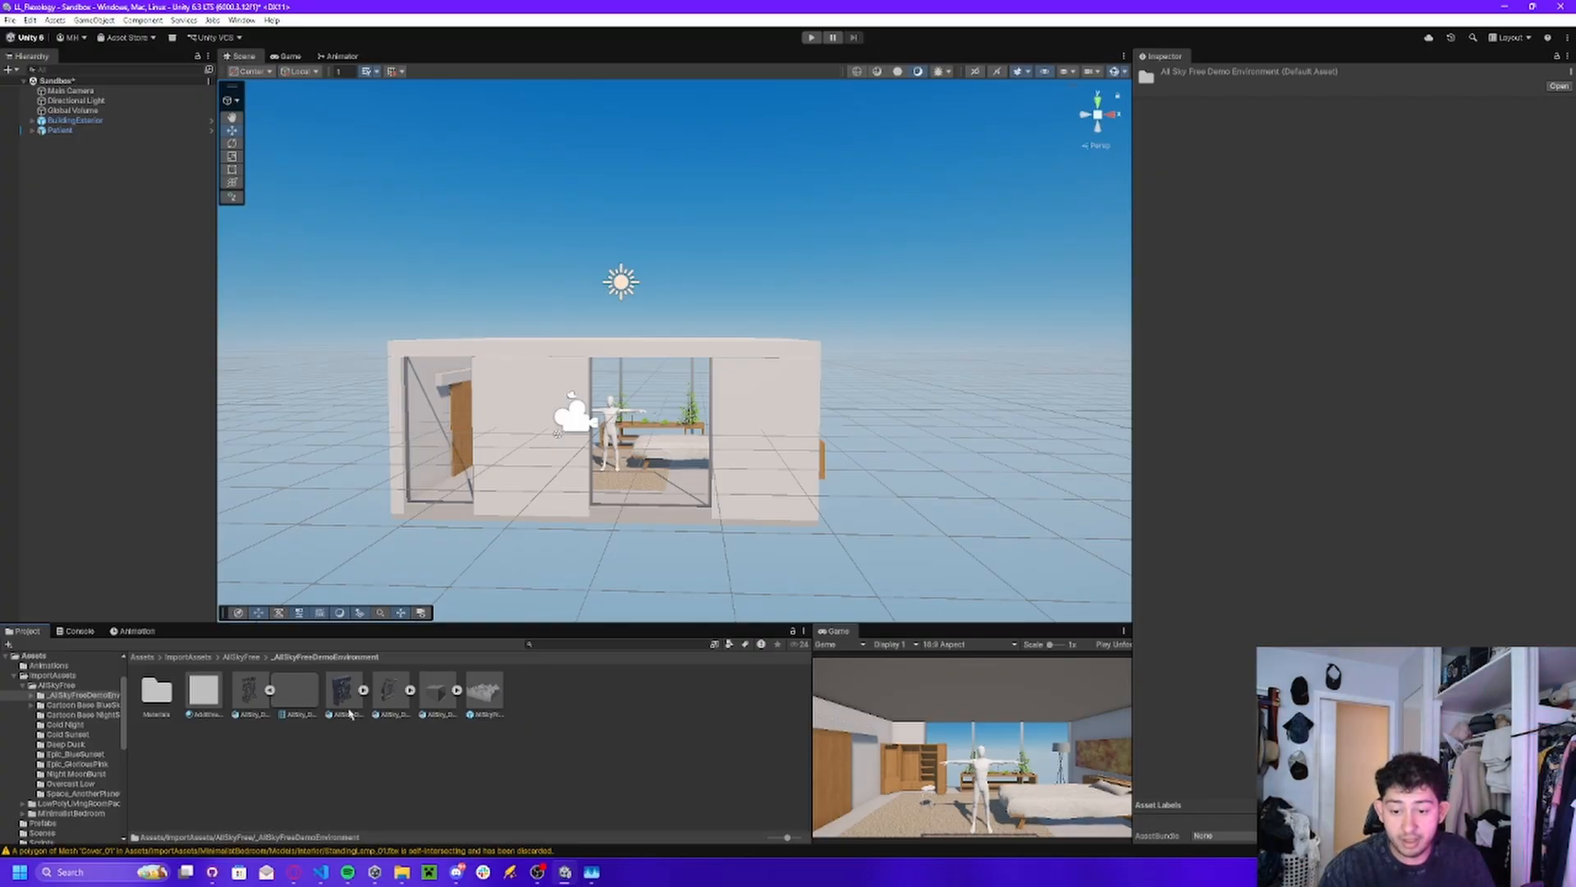
left_click(349, 711)
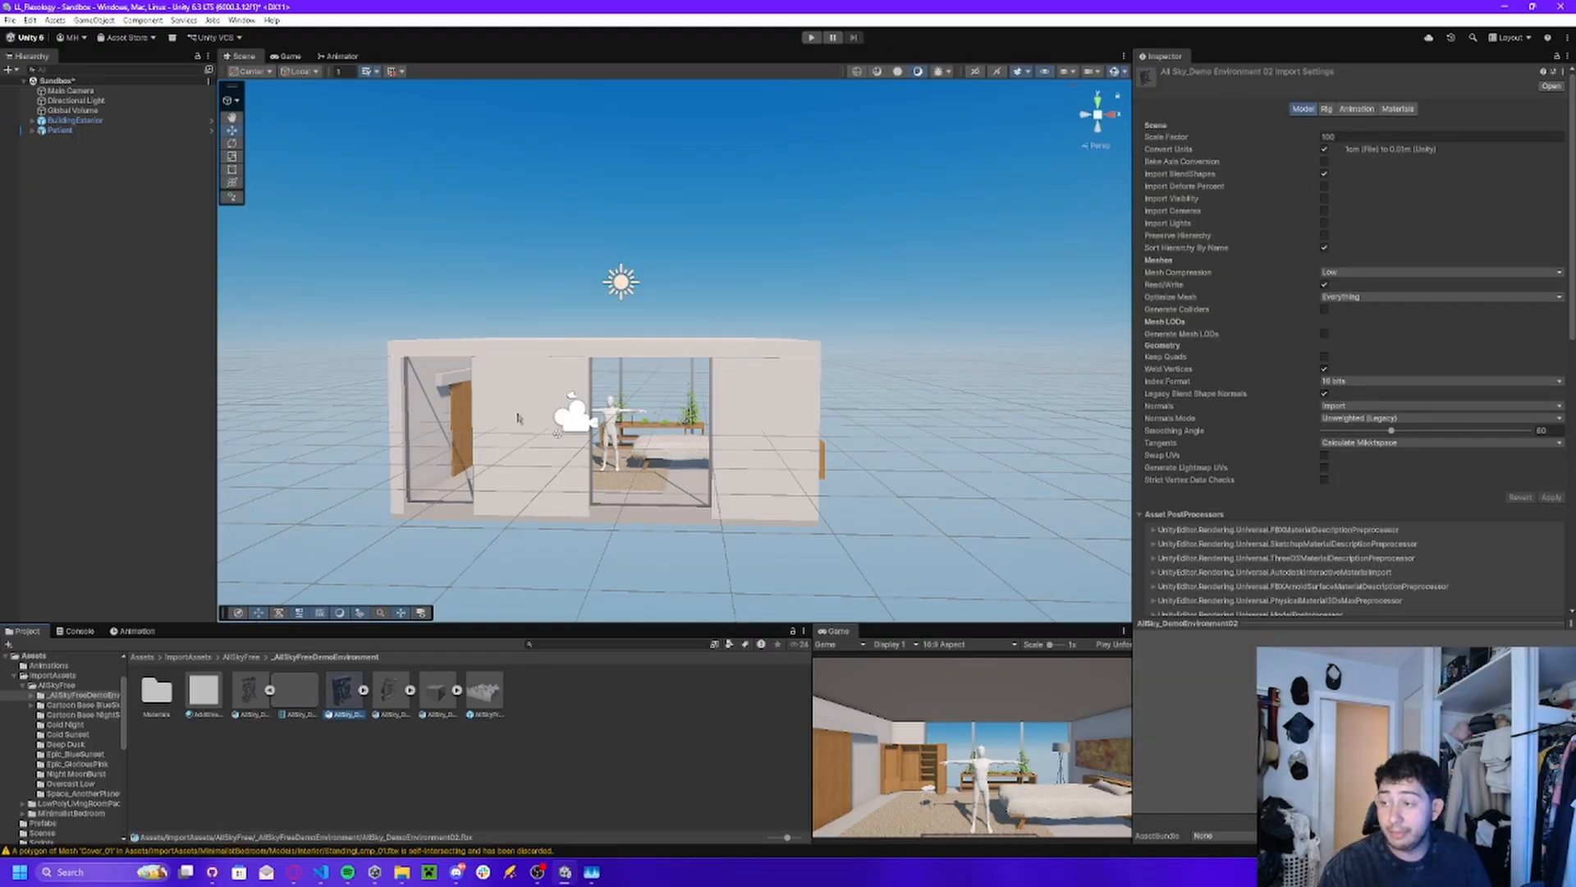
left_click_drag(337, 683, 89, 288)
Link the scale axes of AllSky_DemoEnvironment02 and set its scale to 1 on X, Y and Z.
mouse_move(542, 279)
right_mouse_down()
mouse_move(676, 271)
mouse_move(546, 282)
mouse_move(545, 253)
mouse_move(679, 279)
mouse_move(578, 289)
mouse_move(561, 272)
right_mouse_up()
key("s")
left_click(1338, 167)
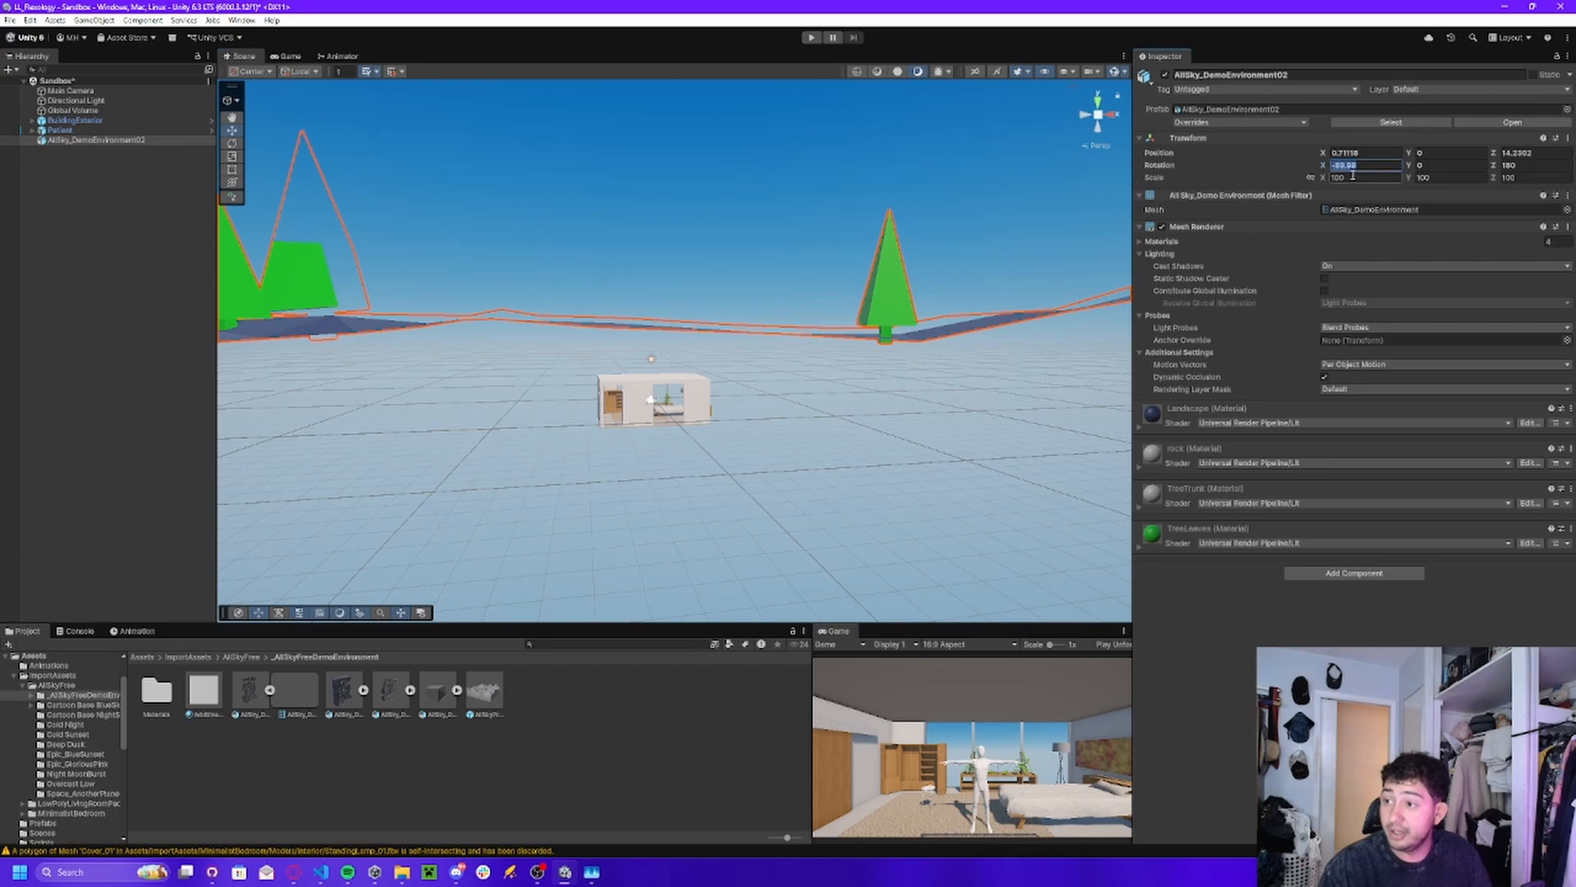
left_click(1338, 178)
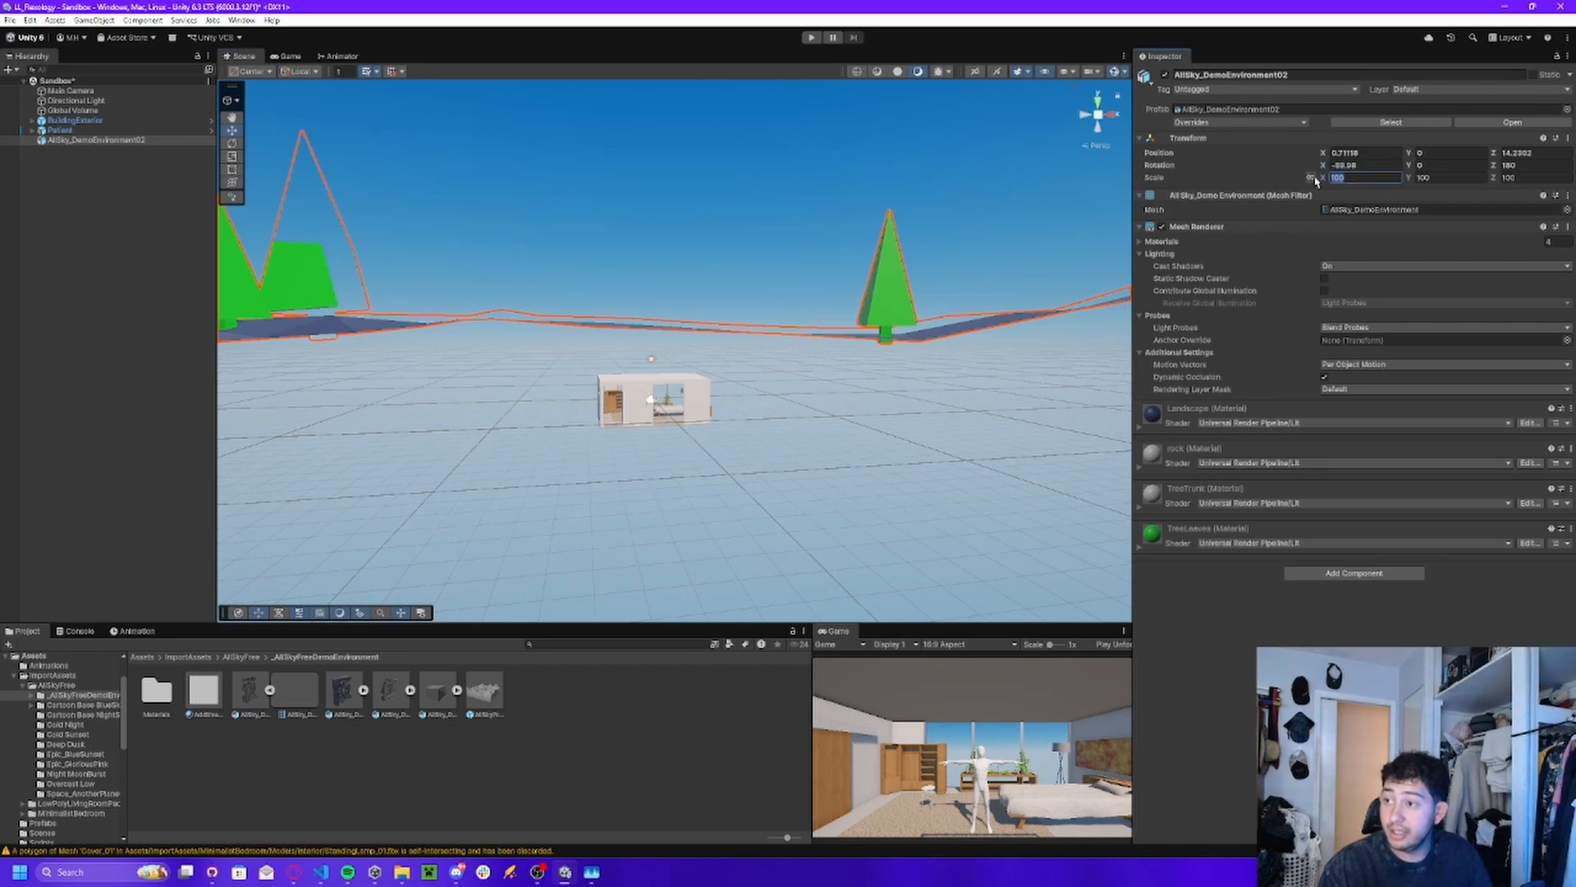
left_click(1310, 177)
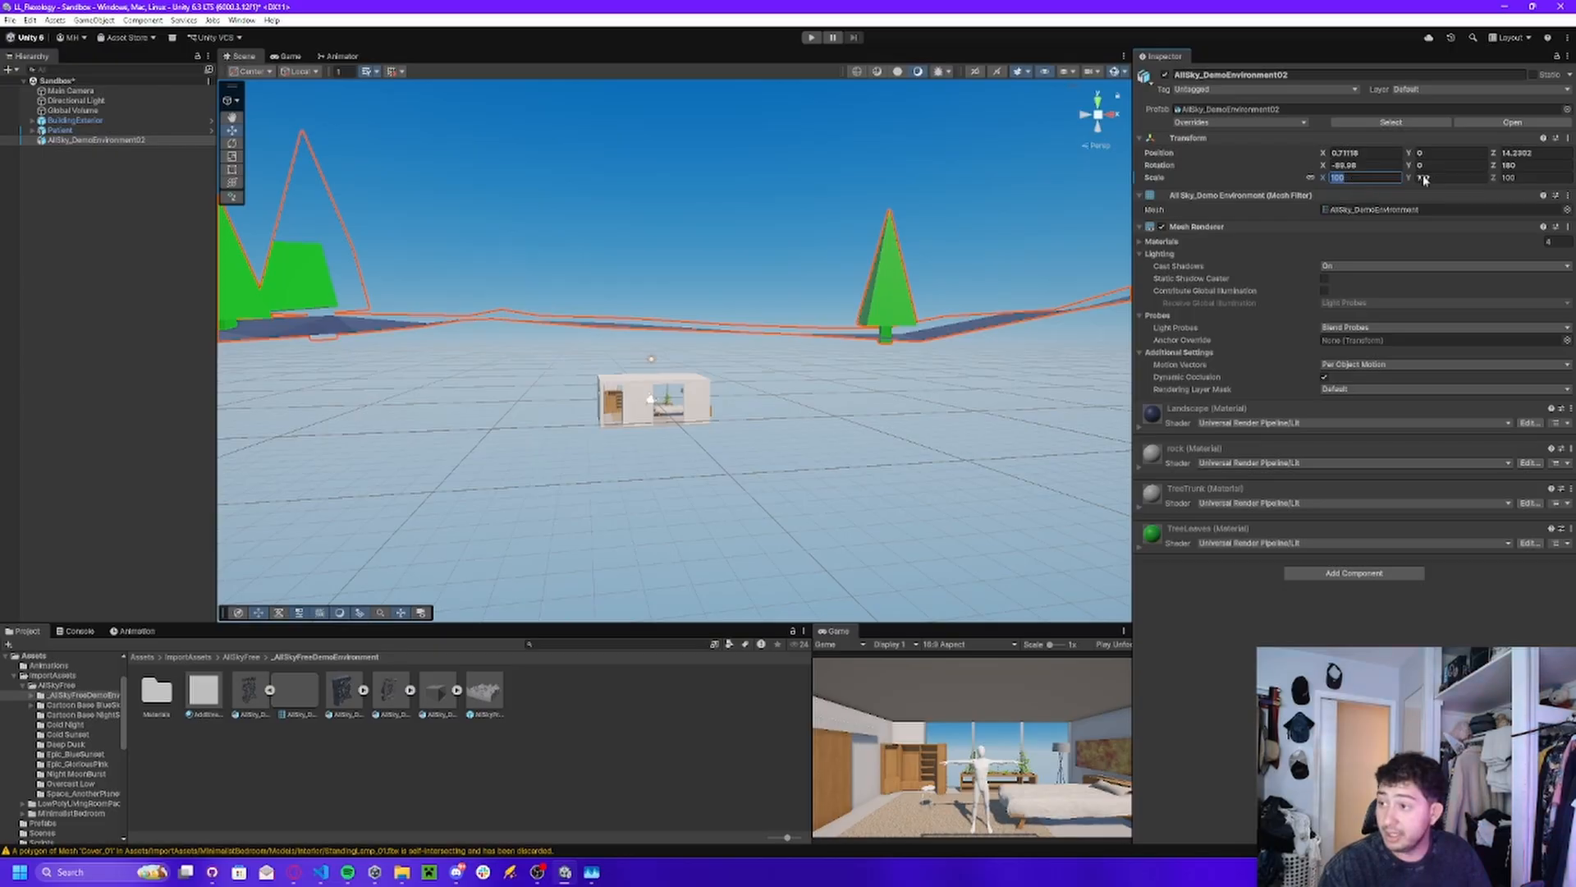
key("Tab")
type("1")
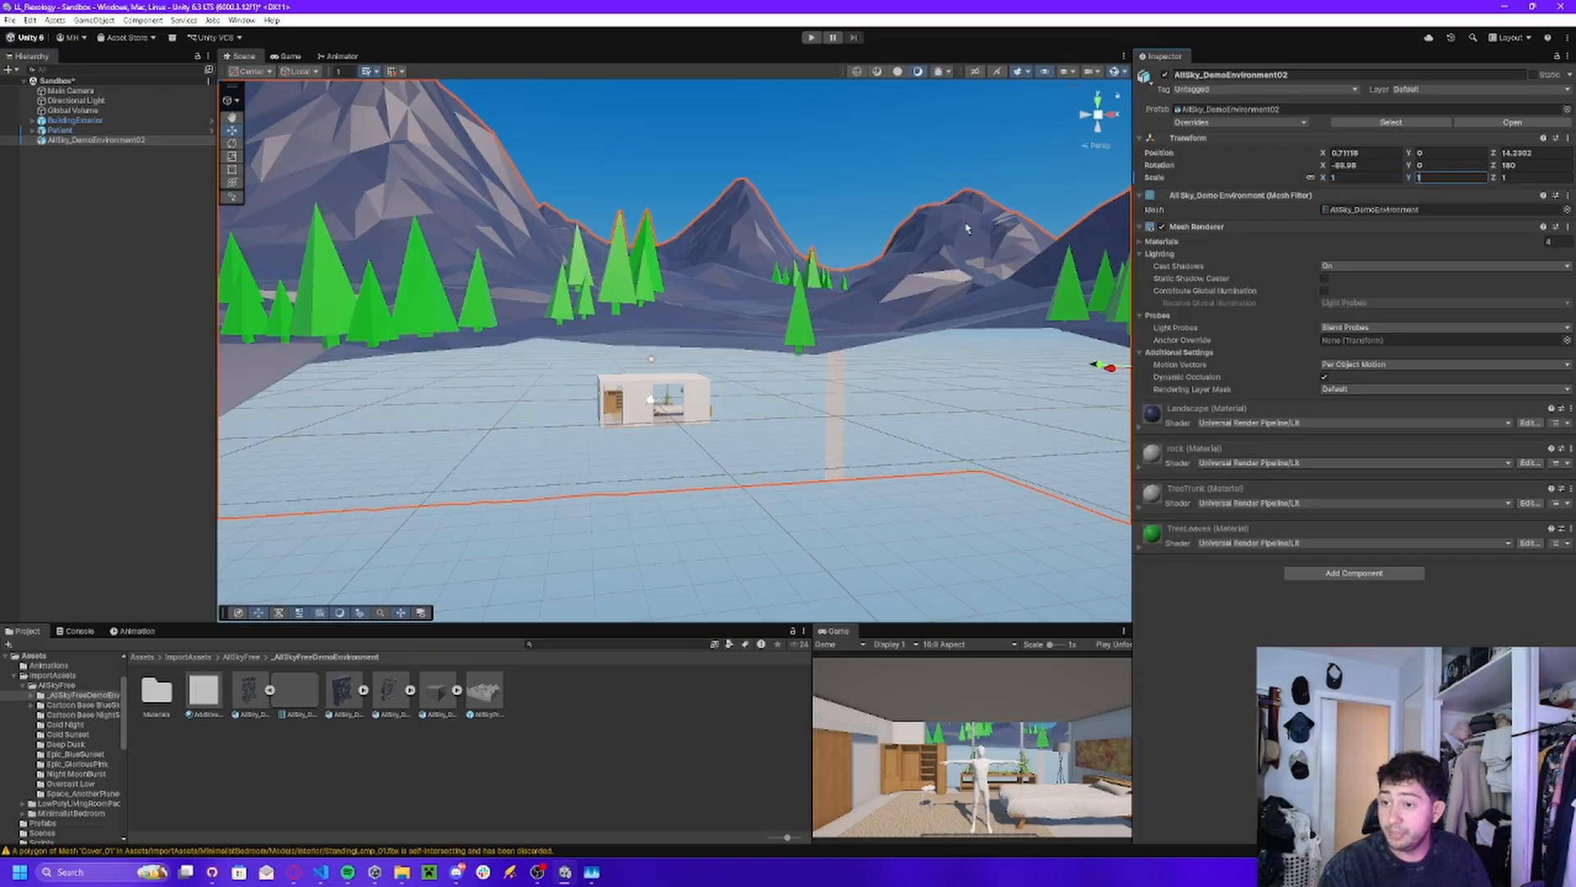
Lower AllSky_DemoEnvironment02 to about Y -31 so its terrain sits below the building.
left_click(232, 183)
right_click_drag(801, 272, 904, 289)
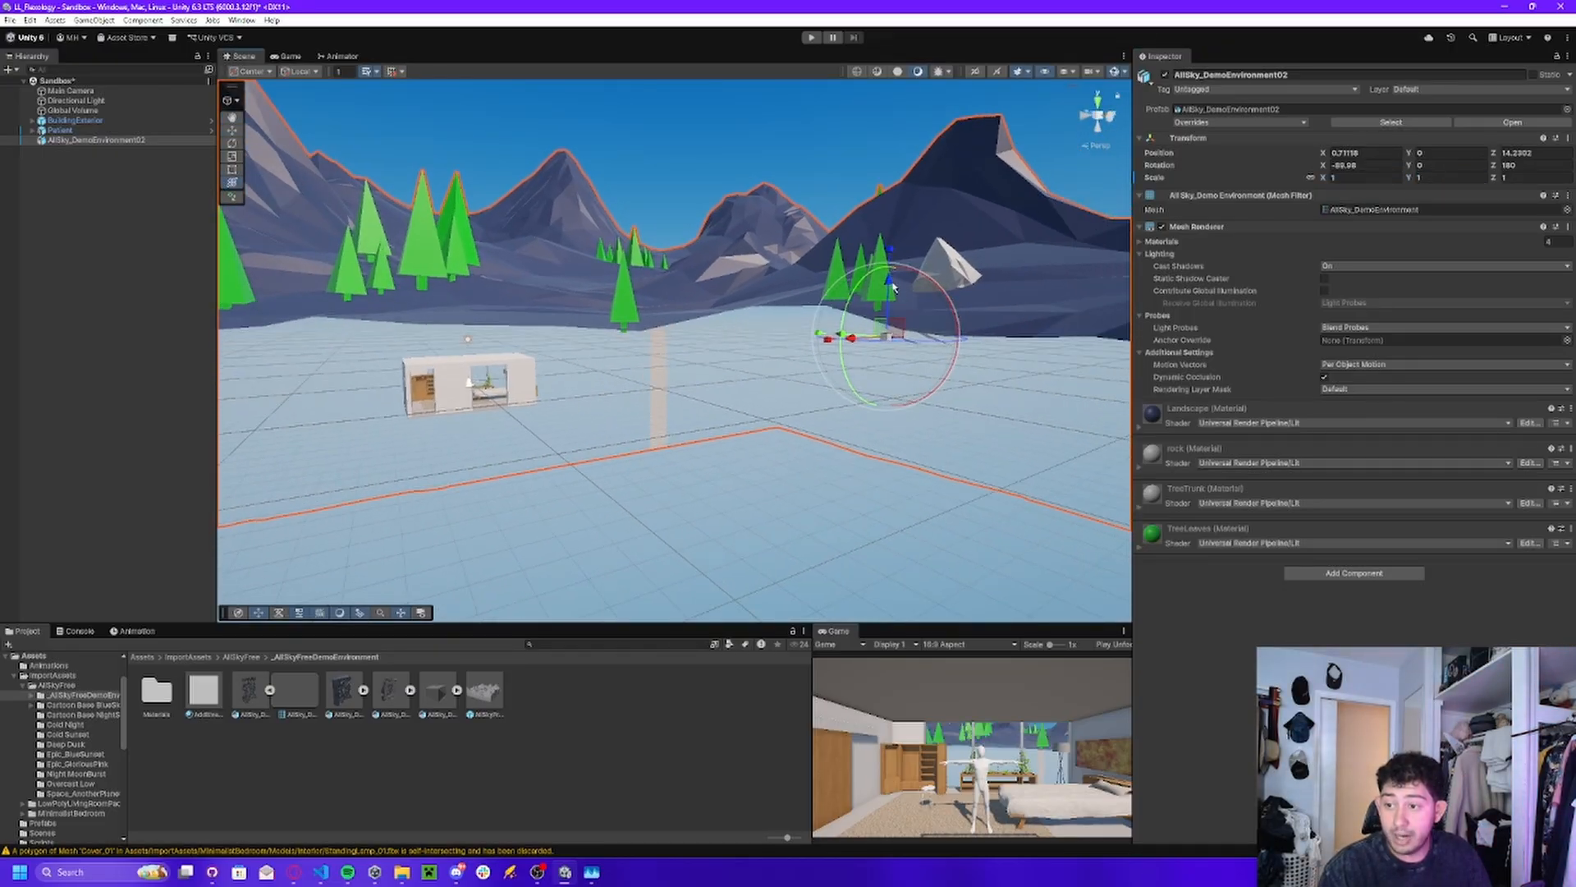
left_click_drag(893, 286, 907, 631)
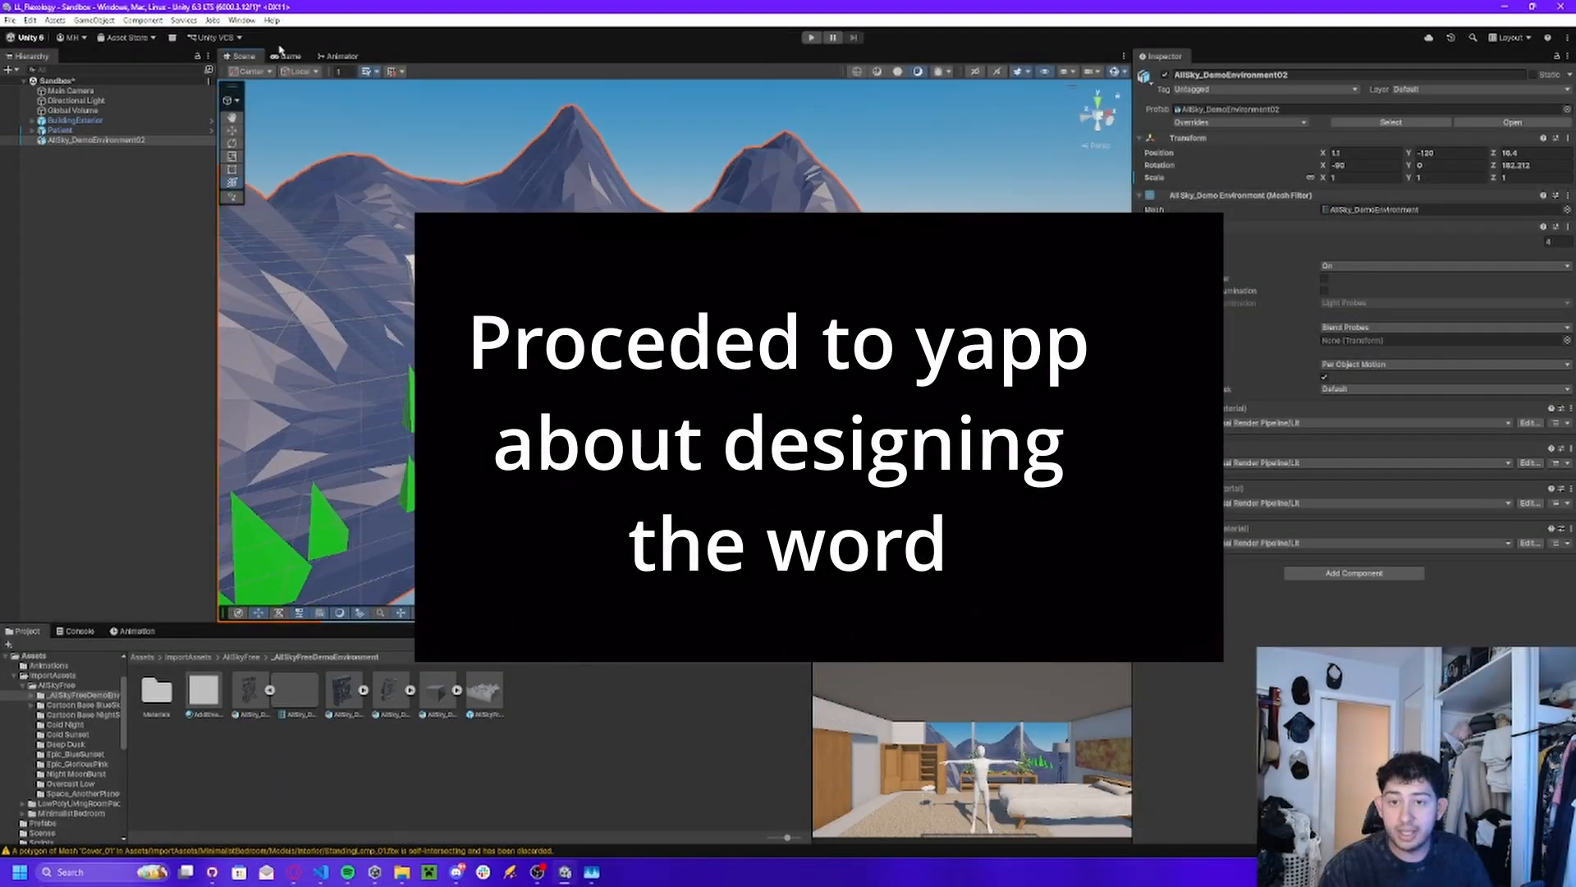
scroll(300, 212, "up", 5)
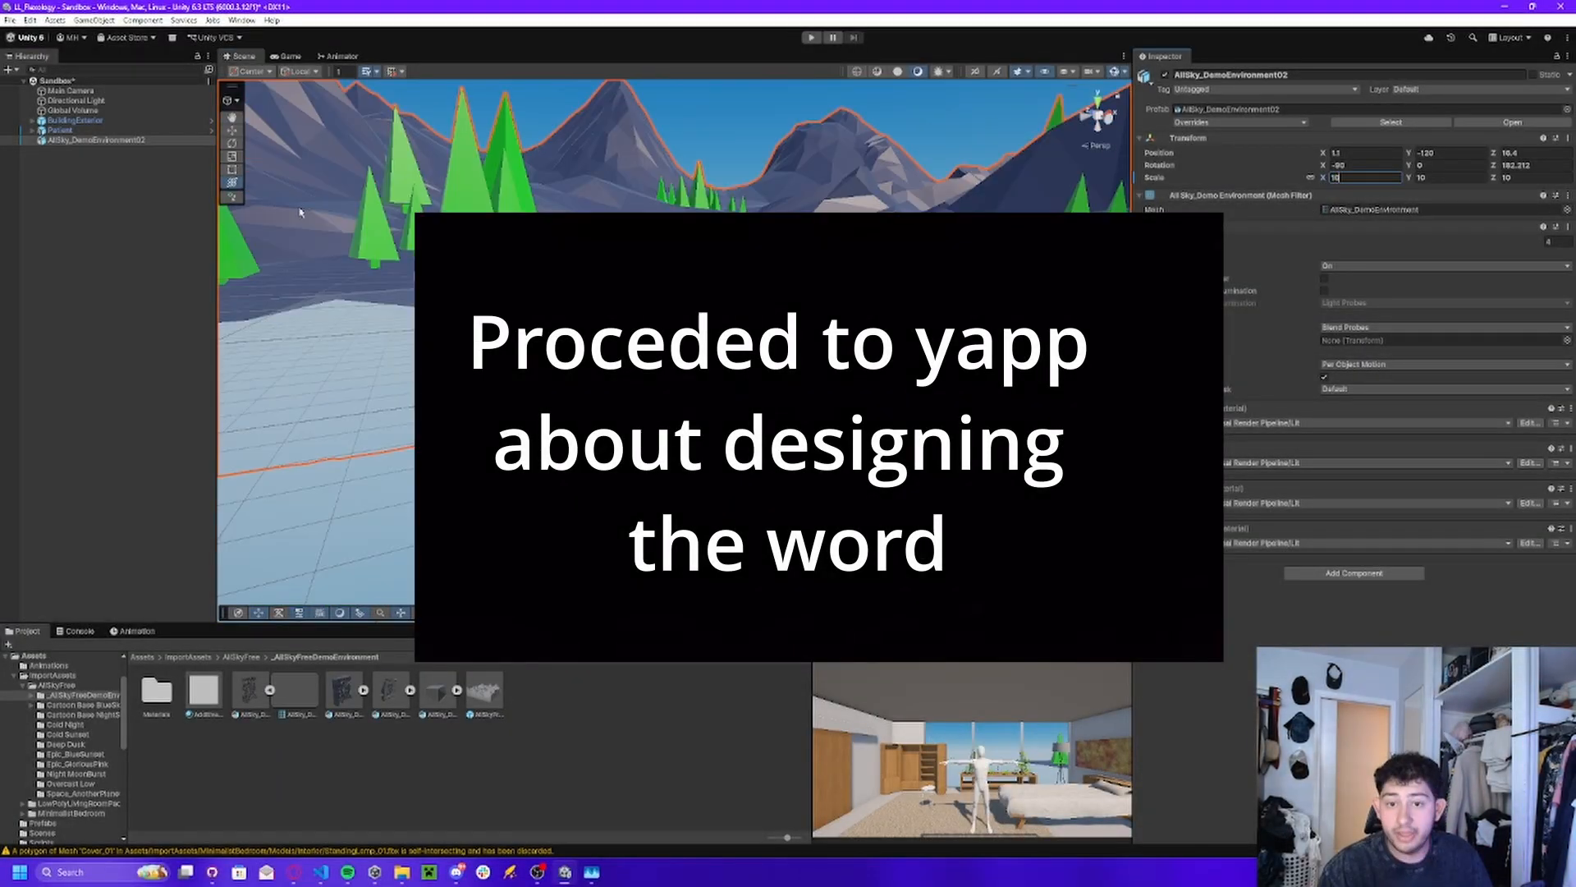
Reposition AllSky_DemoEnvironment02 at scale 5 around the building and check the Game view.
right_click_drag(300, 212, 497, 56)
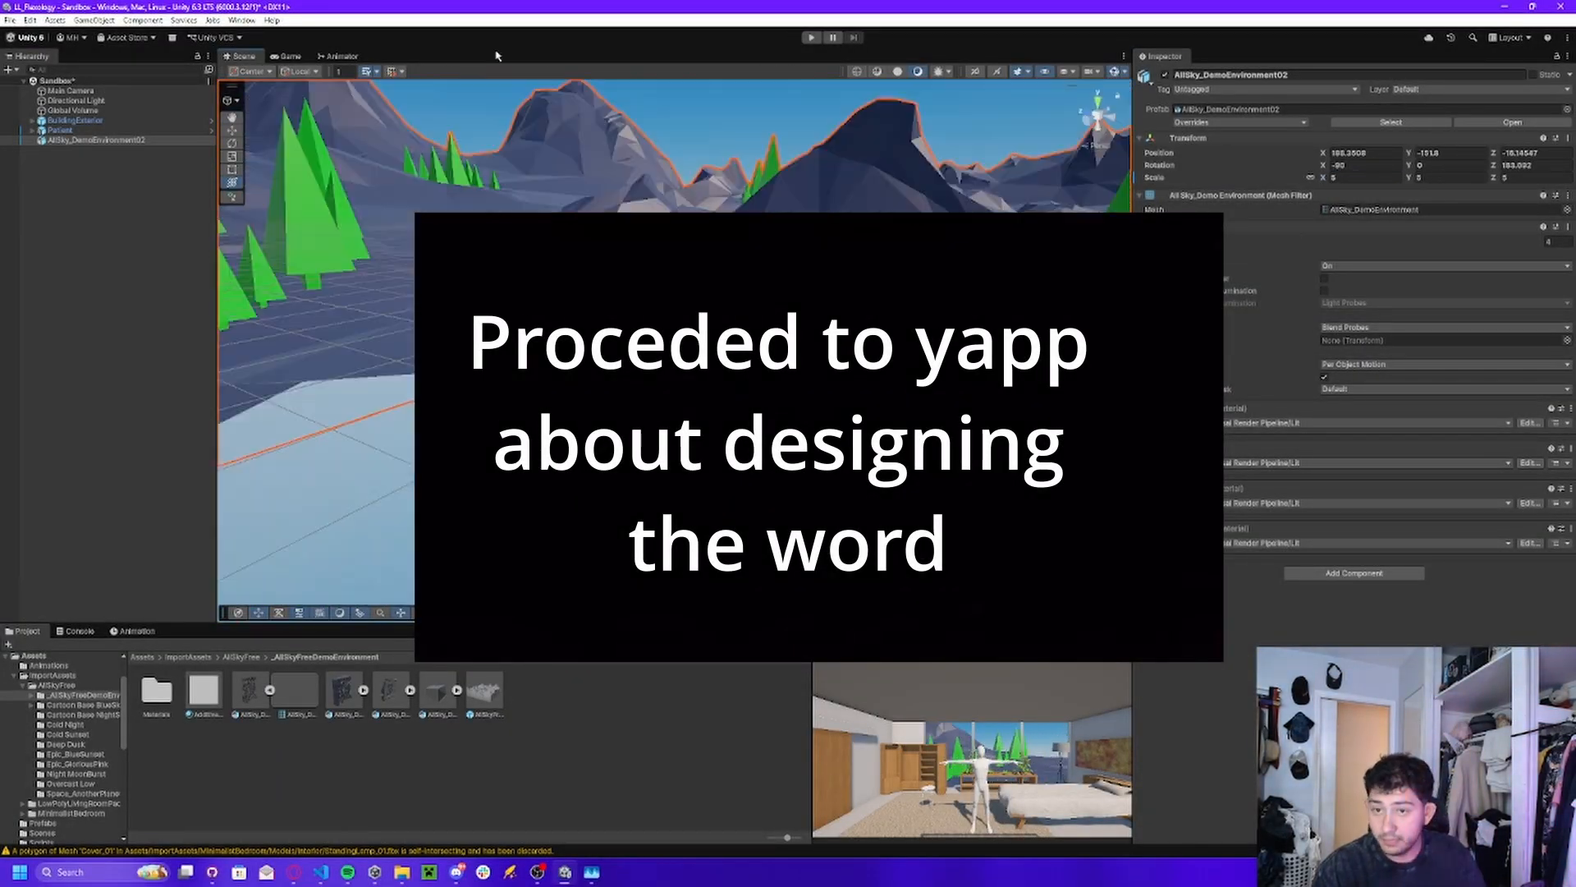
left_click(287, 55)
left_click(242, 55)
mouse_move(525, 164)
right_mouse_down()
mouse_move(575, 139)
mouse_move(542, 156)
right_mouse_up()
Apply the Epic_BlueSunset material from the AllSkyFree folder as the scene's skybox.
left_click(83, 164)
left_click(75, 754)
left_click_drag(157, 690, 547, 189)
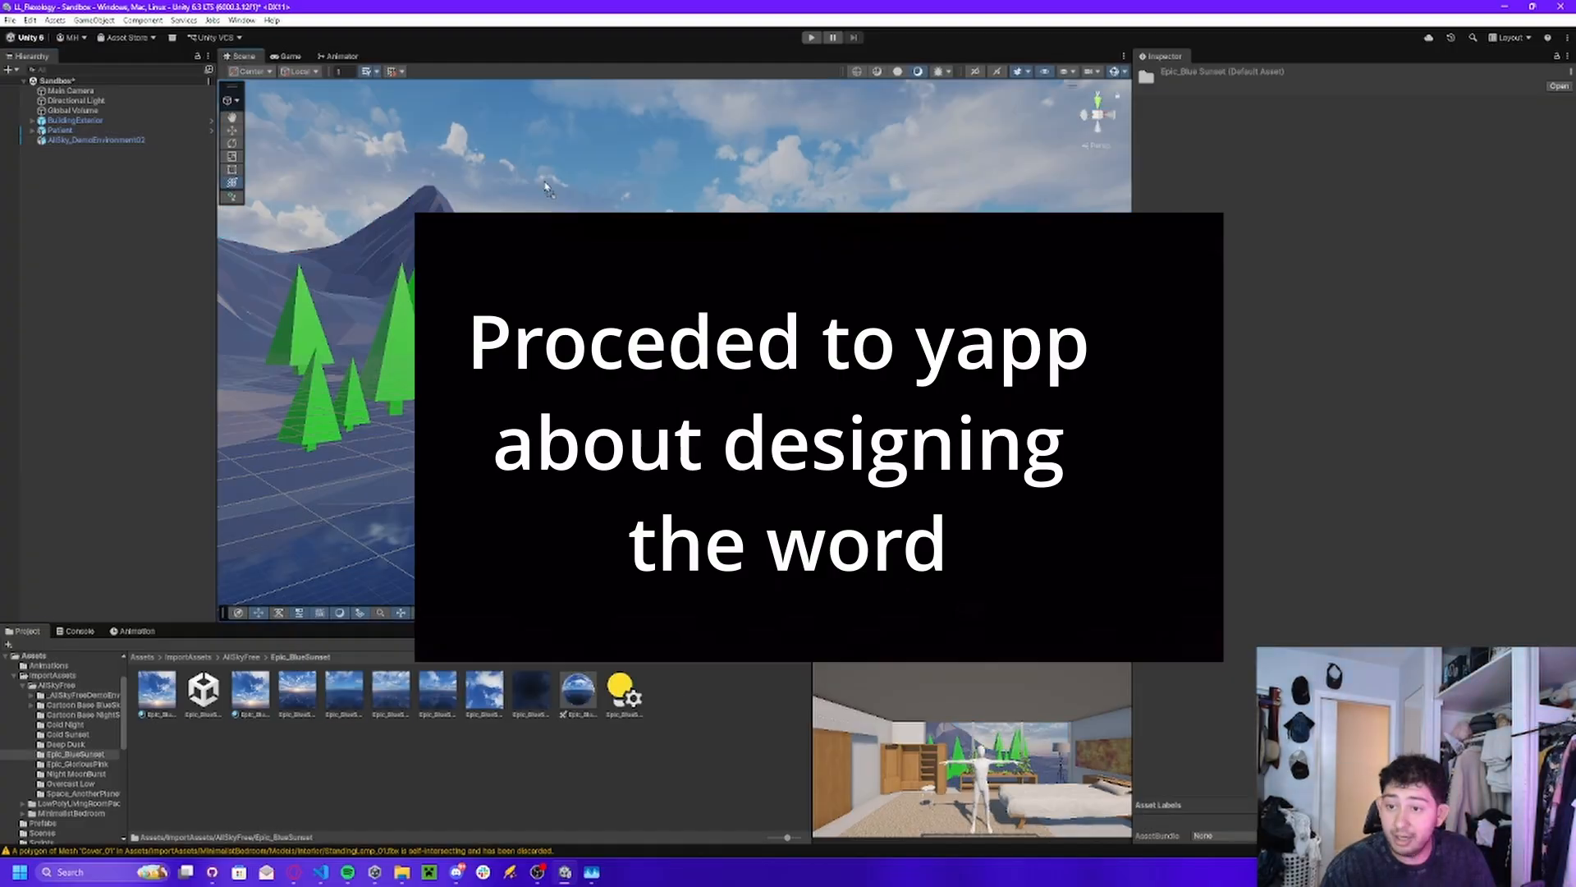
Move AllSky_DemoEnvironment02 to about X 103, Y -235, Z 3, check the Game view and save the scene.
left_click(96, 140)
left_click_drag(1001, 611, 967, 607)
left_click(277, 58)
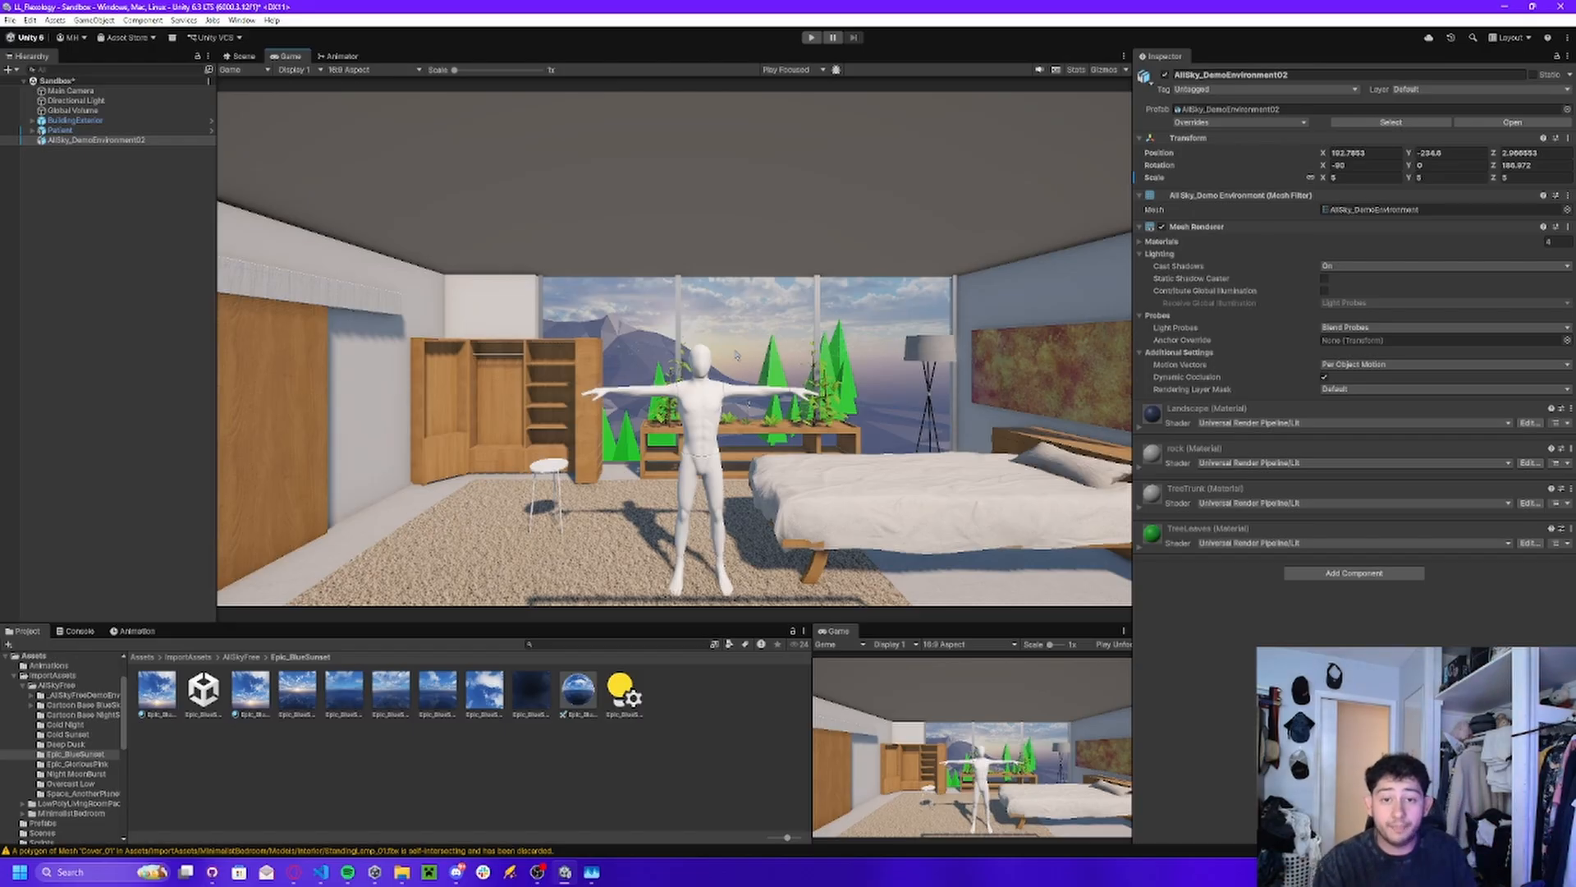
left_click(117, 401)
key("ctrl+s")
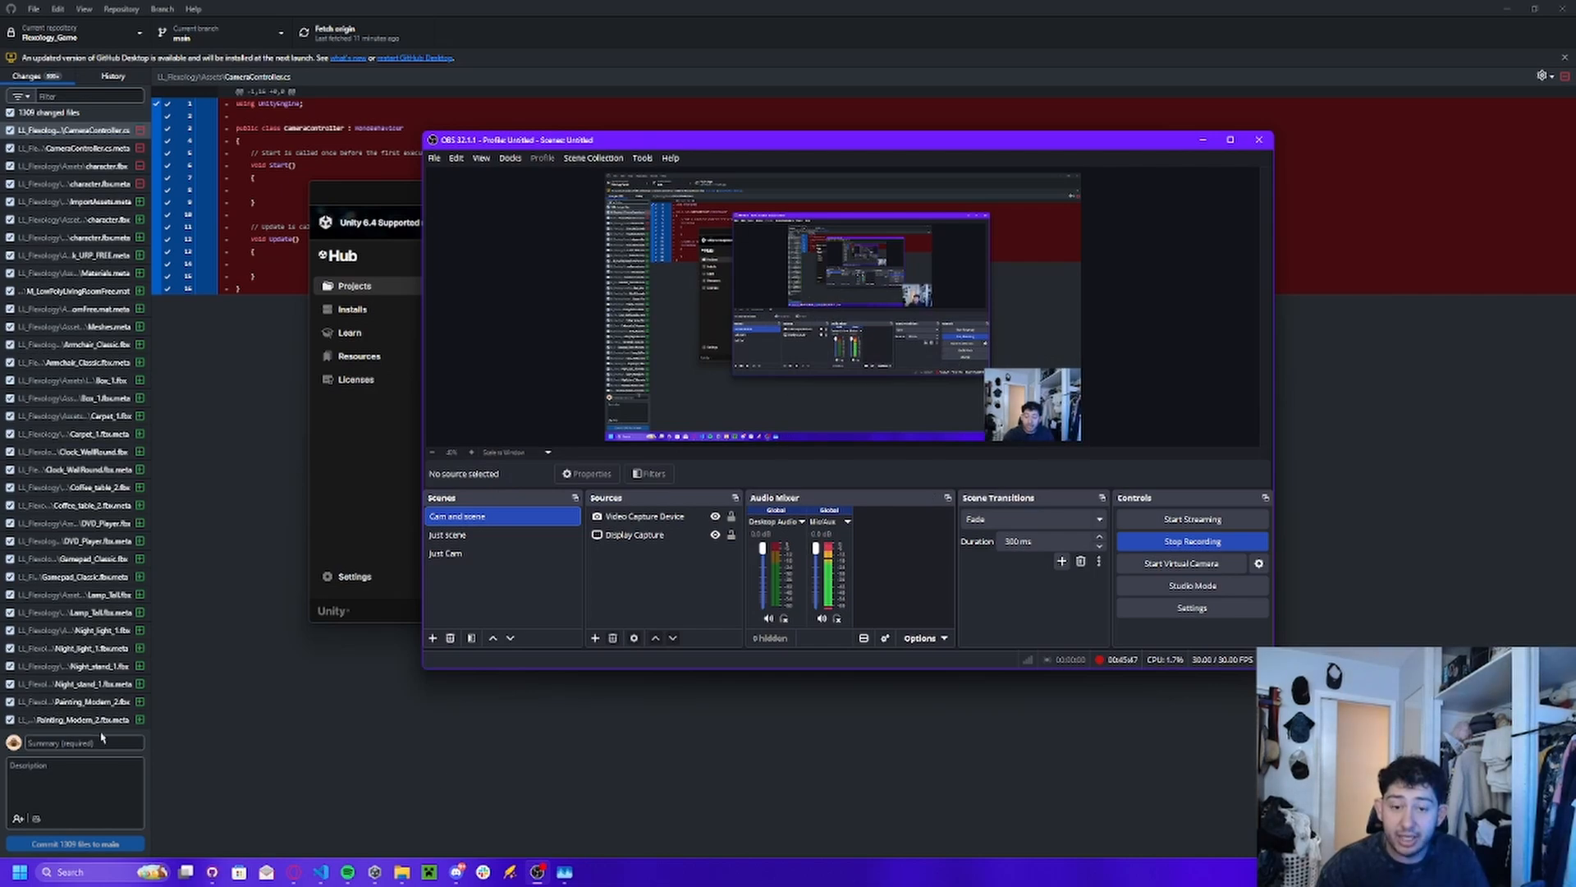
left_click(105, 744)
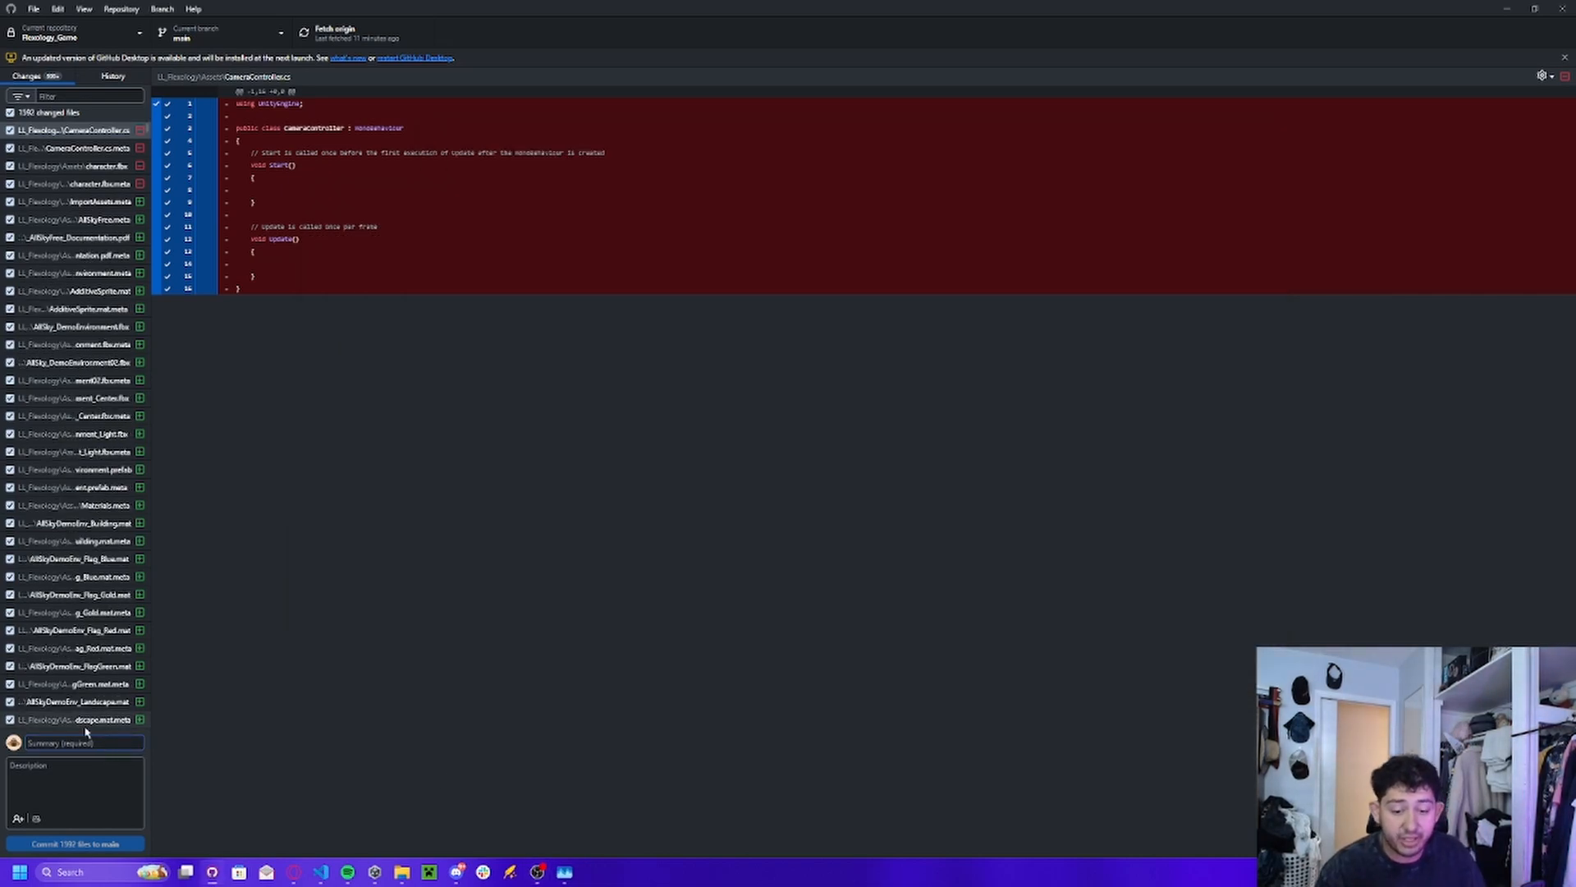
type("h uiksdhfuiosdh uophsdfigyh isdfu iudghui sdghuifh uilsdghiszfigi f")
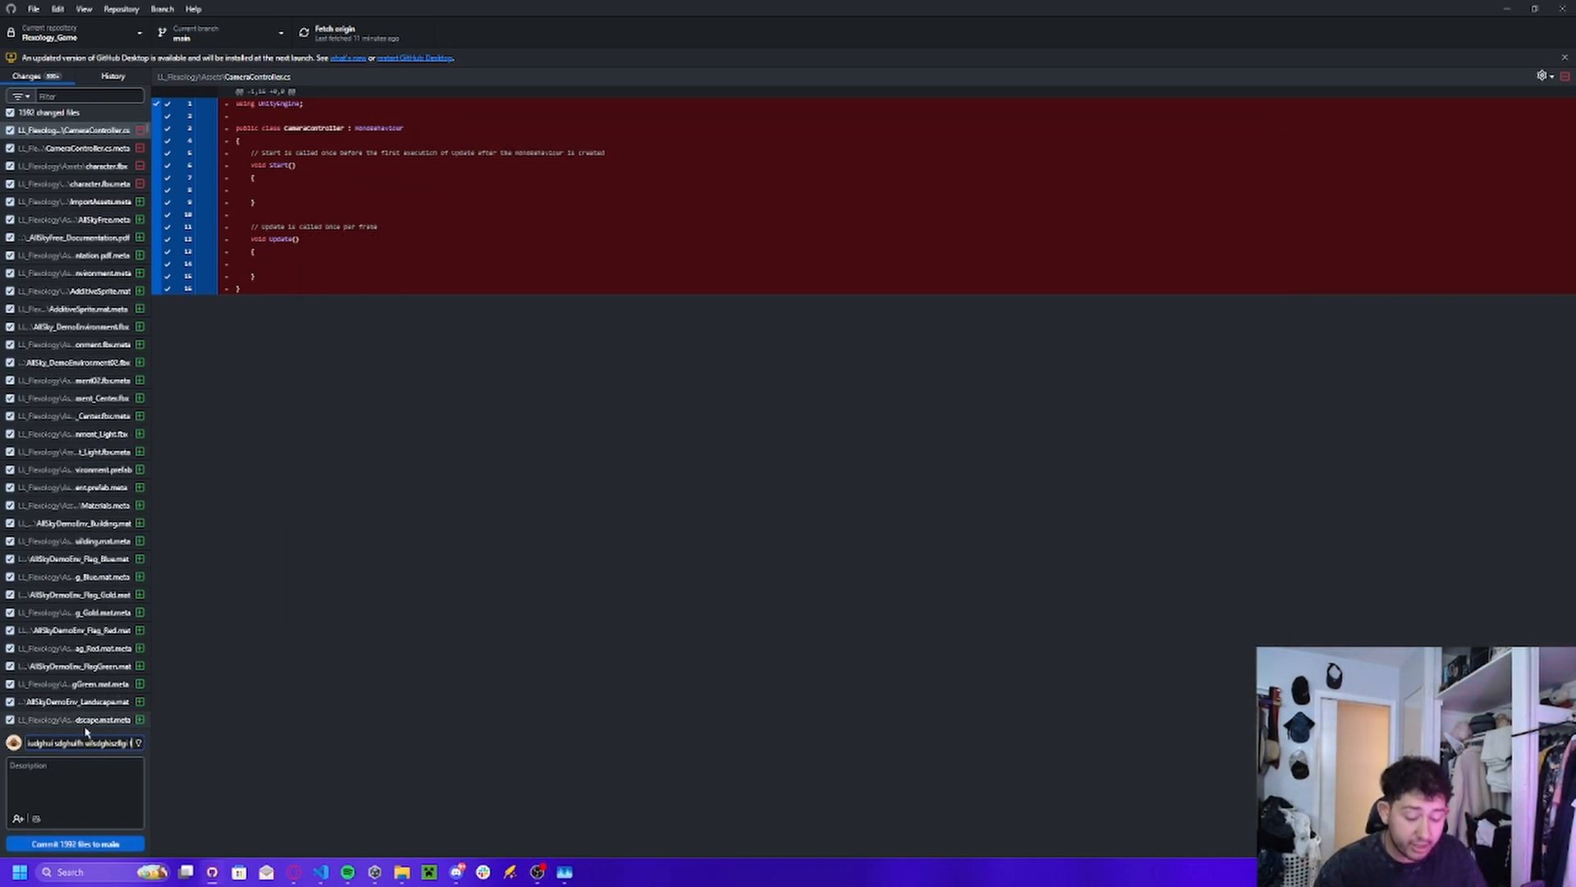
key("ctrl+a")
key("BackSpace")
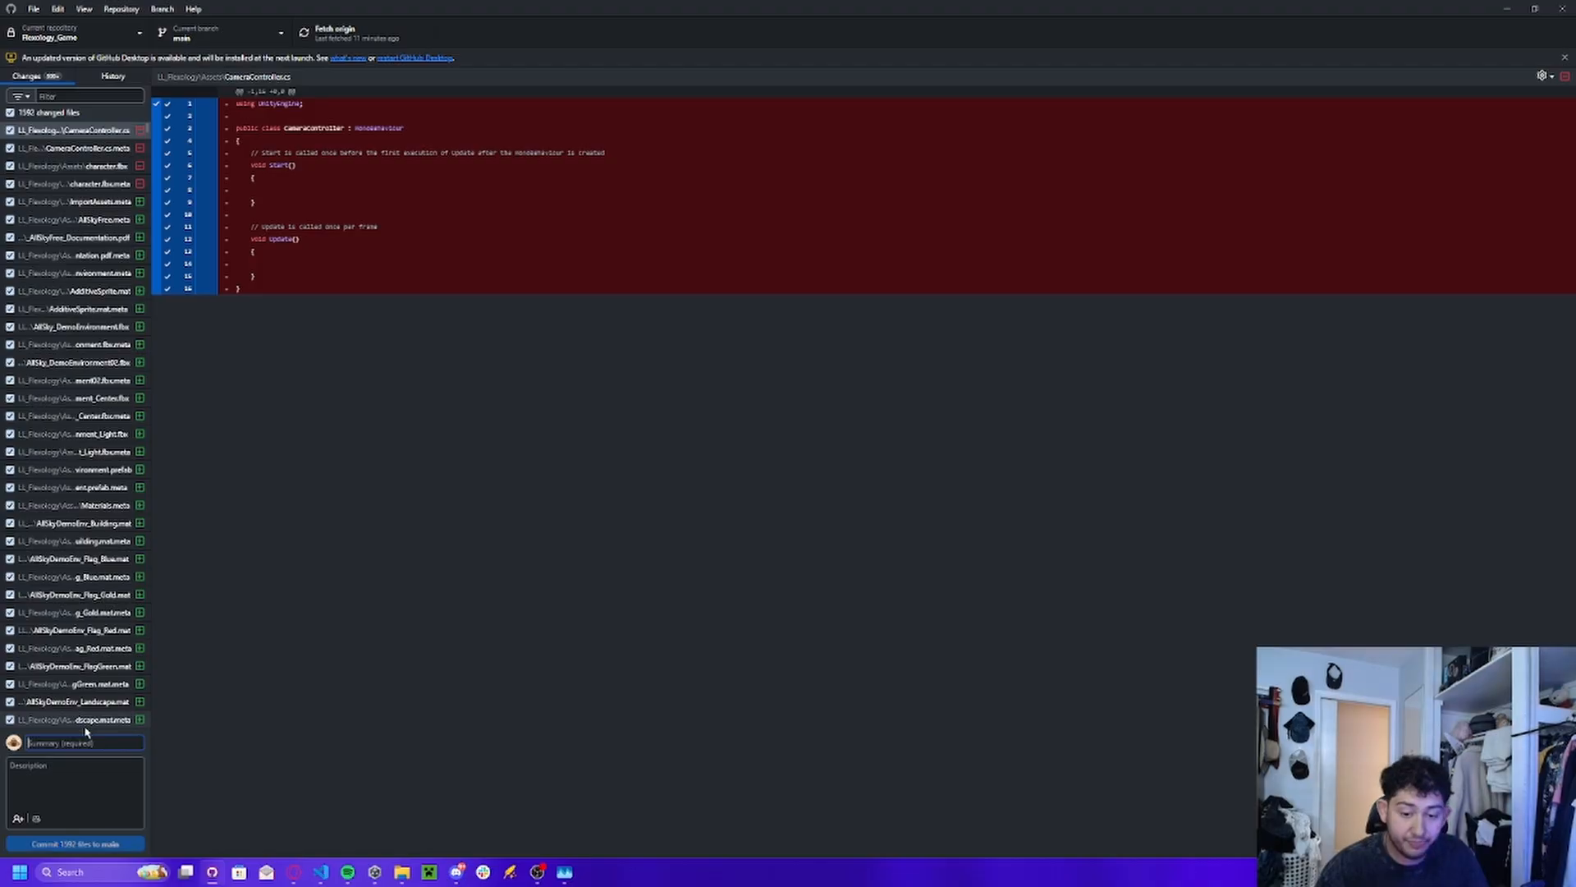
Close GitHub Desktop and show the Windows desktop.
left_click(1563, 8)
key("super+d")
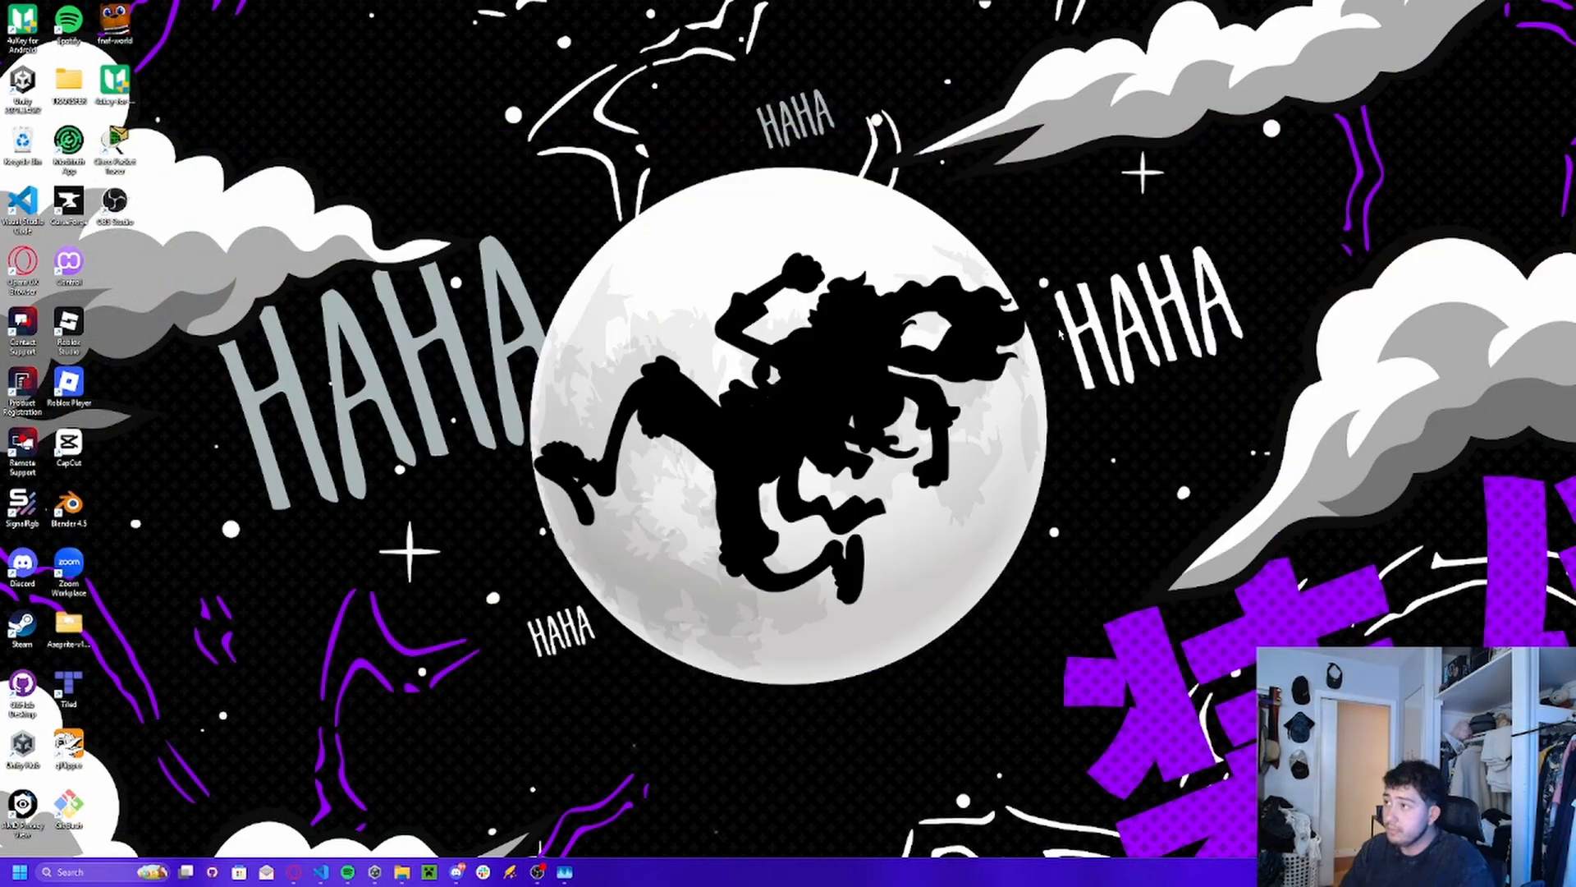